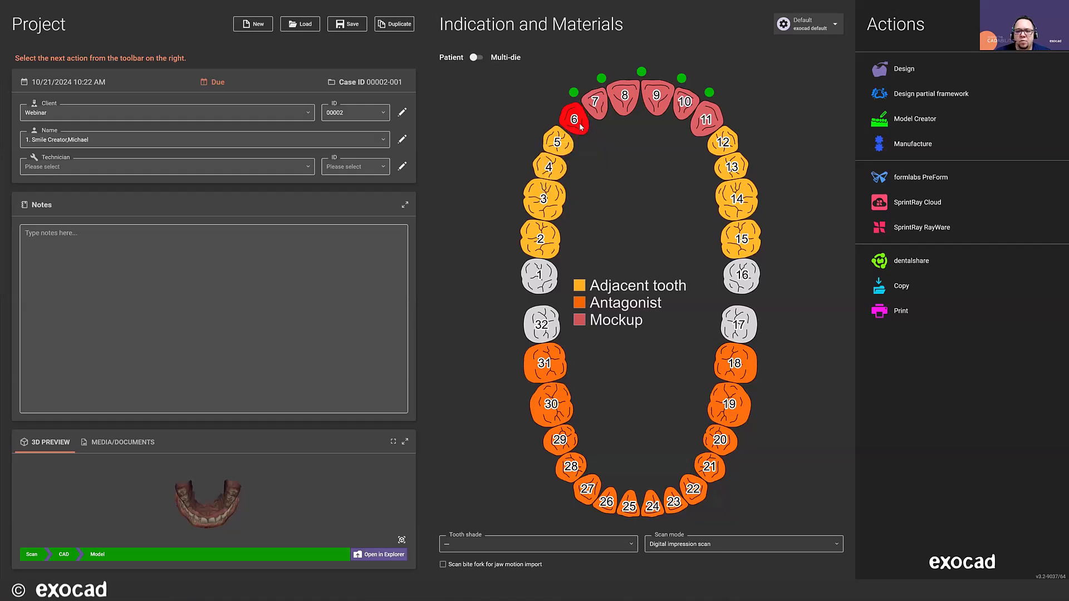
- Review the work type, material and parameters assigned to tooth 6
{"action": "left_click", "coordinate": [580, 133]}
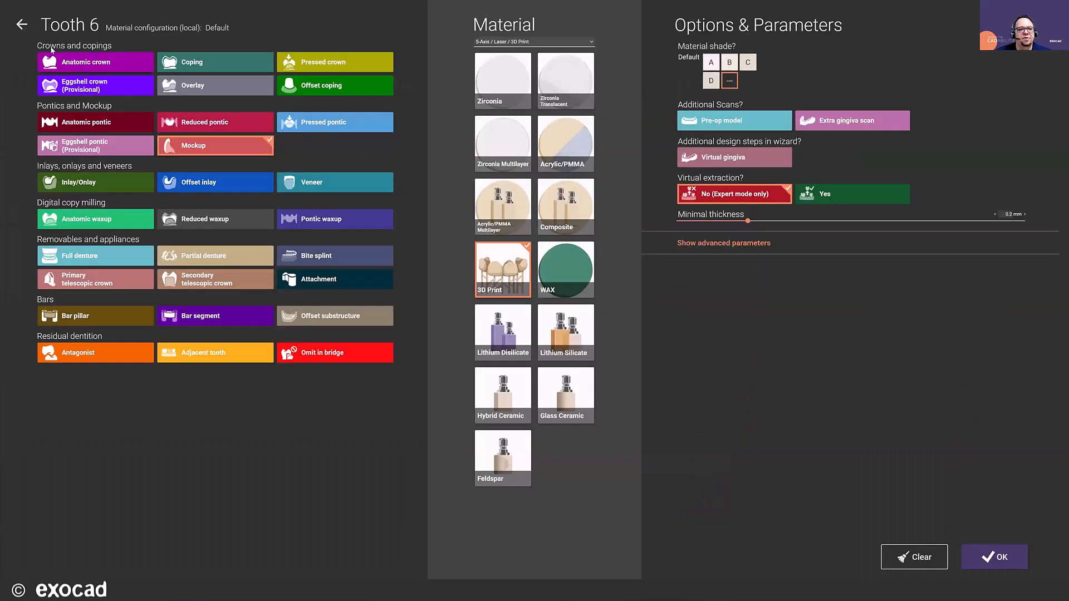
{"action": "left_click", "coordinate": [25, 25]}
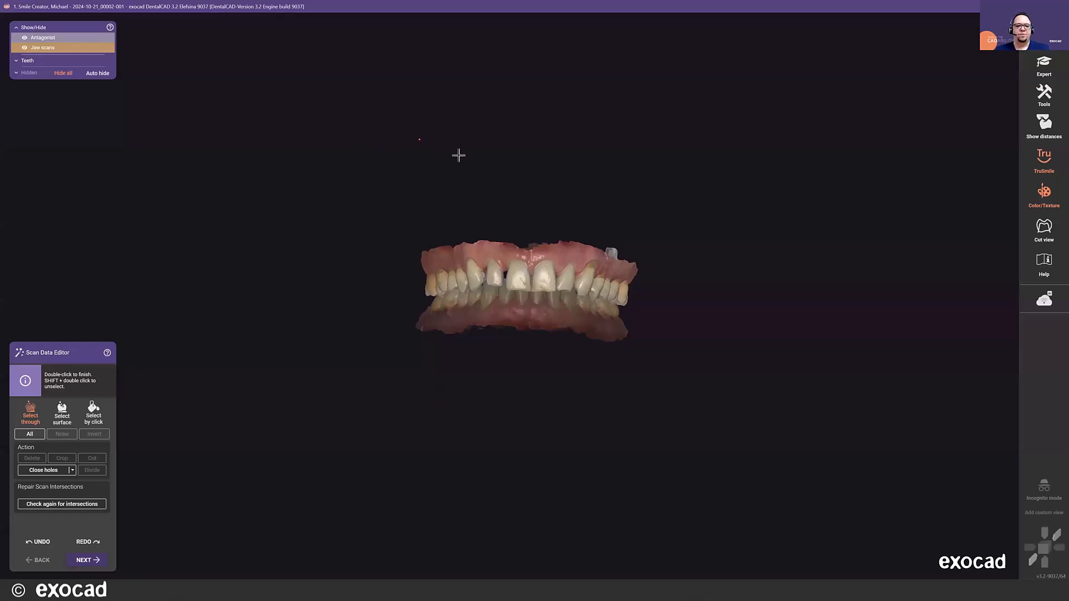
- Cut away the excess scan data along the upper edge of the upper jaw's gingiva, including the stray piece beside it
{"action": "right_click_drag", "start_coordinate": [515, 188], "coordinate": [515, 189]}
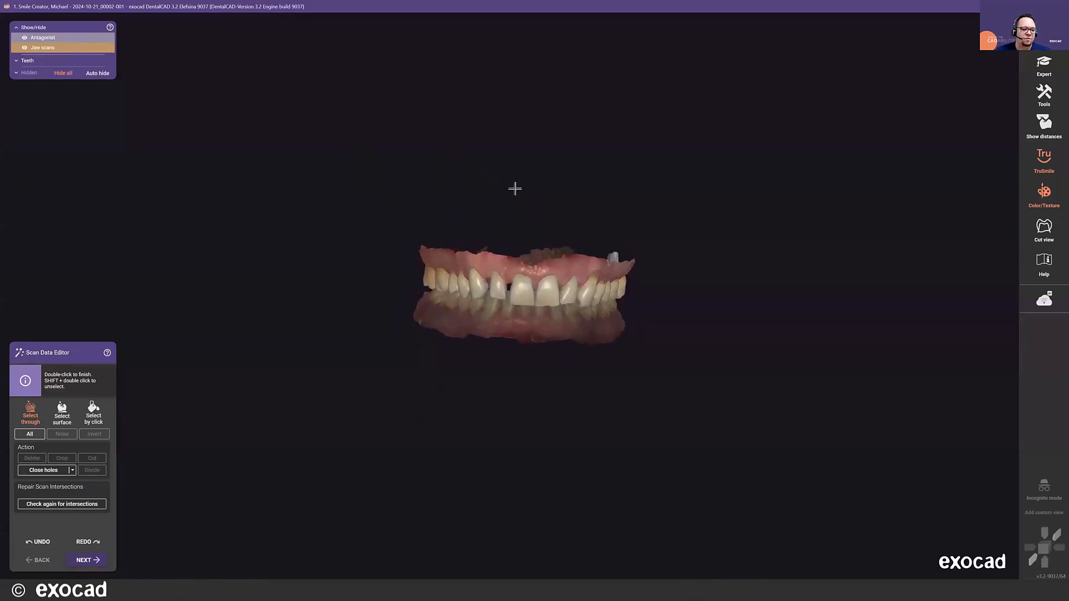
{"action": "right_click_drag", "start_coordinate": [505, 283], "coordinate": [501, 283]}
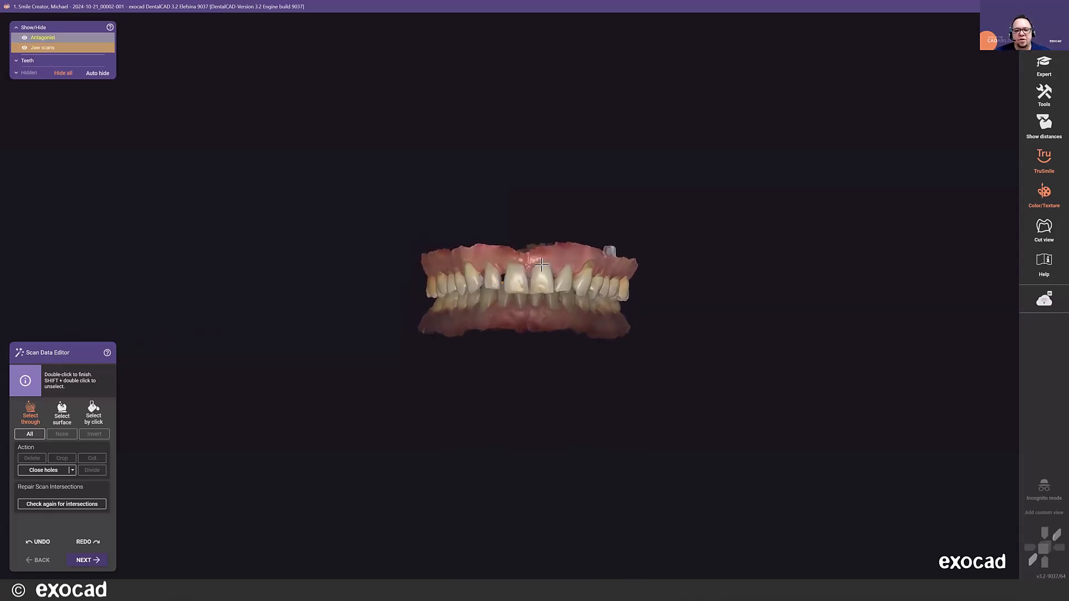
{"action": "scroll", "coordinate": [310, 221], "scroll_direction": "up", "scroll_amount": 3}
{"action": "left_click", "coordinate": [528, 242]}
{"action": "left_click", "coordinate": [630, 238]}
{"action": "left_click", "coordinate": [675, 249]}
{"action": "left_click", "coordinate": [722, 265]}
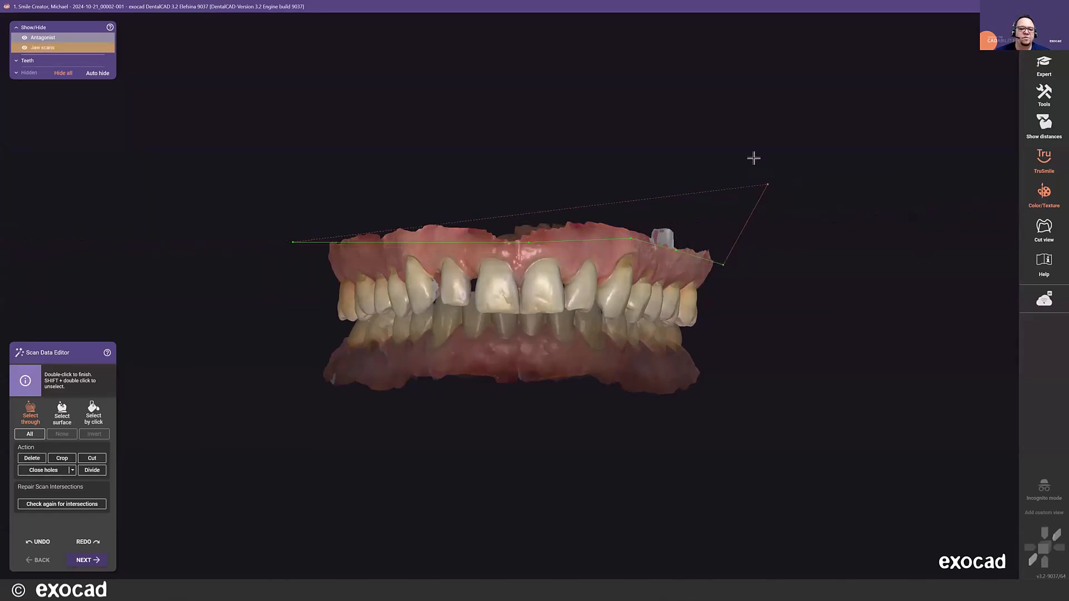
{"action": "left_click", "coordinate": [741, 141]}
{"action": "left_click", "coordinate": [434, 113]}
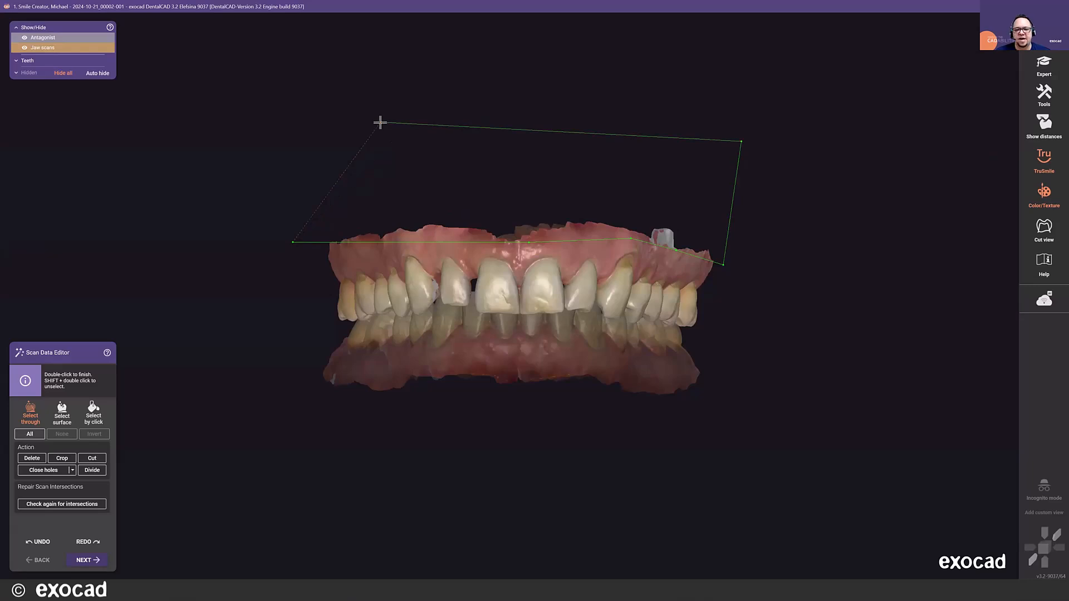
{"action": "double_click", "coordinate": [378, 120]}
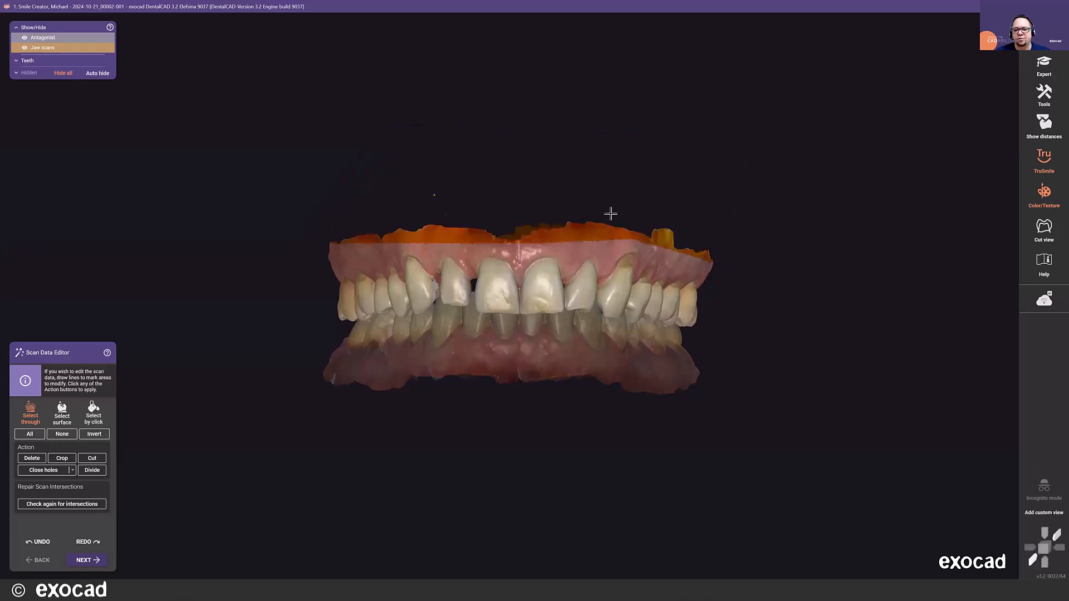
{"action": "left_click", "coordinate": [31, 458]}
- Delete the ragged lower edge of the antagonist scan's gingiva and inspect the trimmed scans
{"action": "right_click_drag", "start_coordinate": [304, 418], "coordinate": [304, 418]}
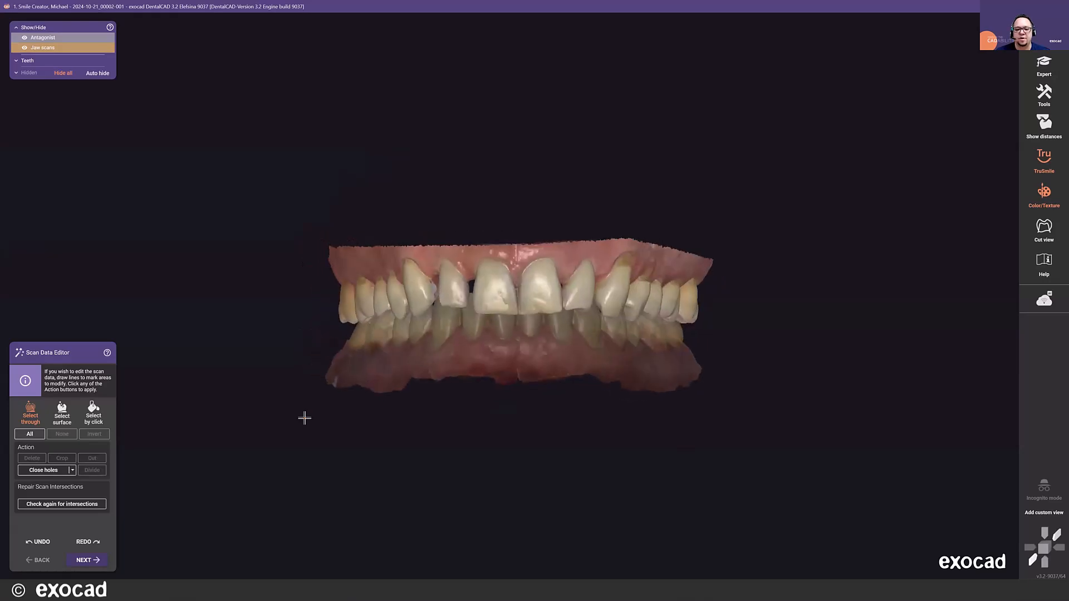
{"action": "left_click", "coordinate": [297, 385]}
{"action": "left_click", "coordinate": [532, 371]}
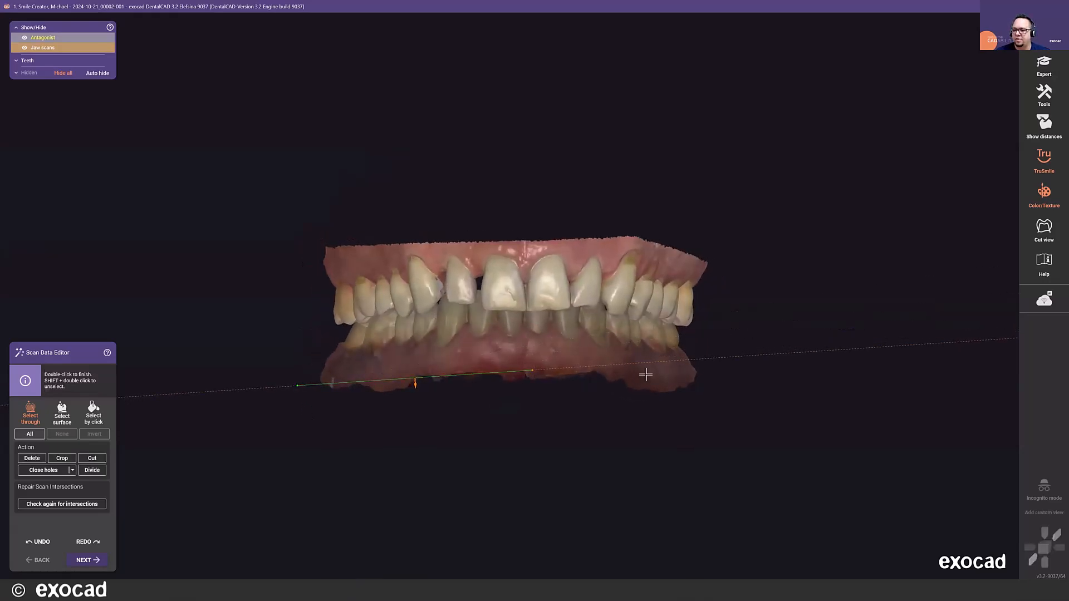
{"action": "left_click", "coordinate": [681, 378]}
{"action": "left_click", "coordinate": [779, 391]}
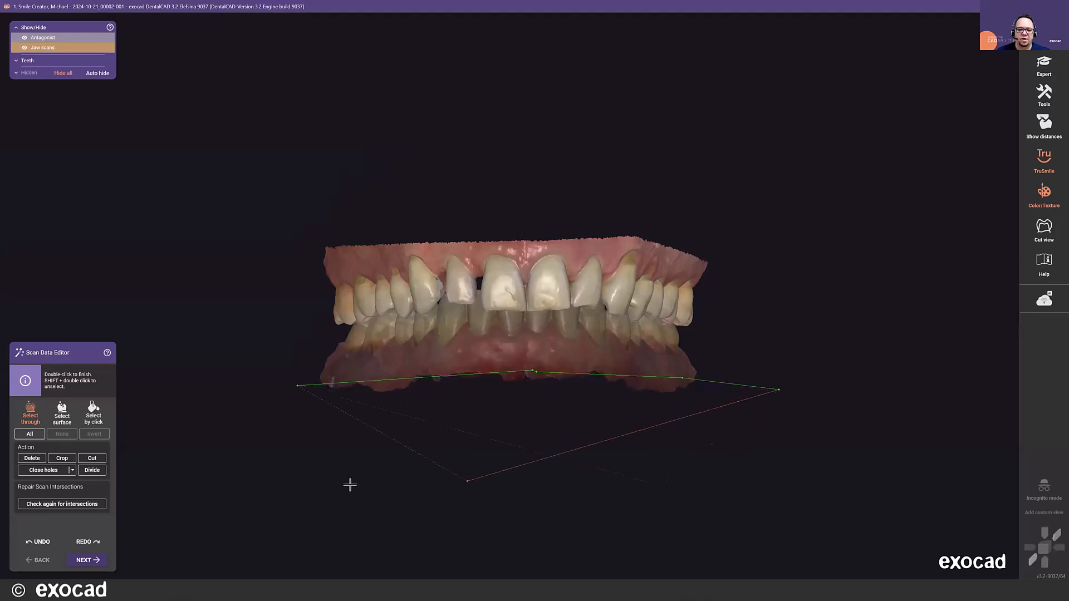
{"action": "double_click", "coordinate": [313, 472]}
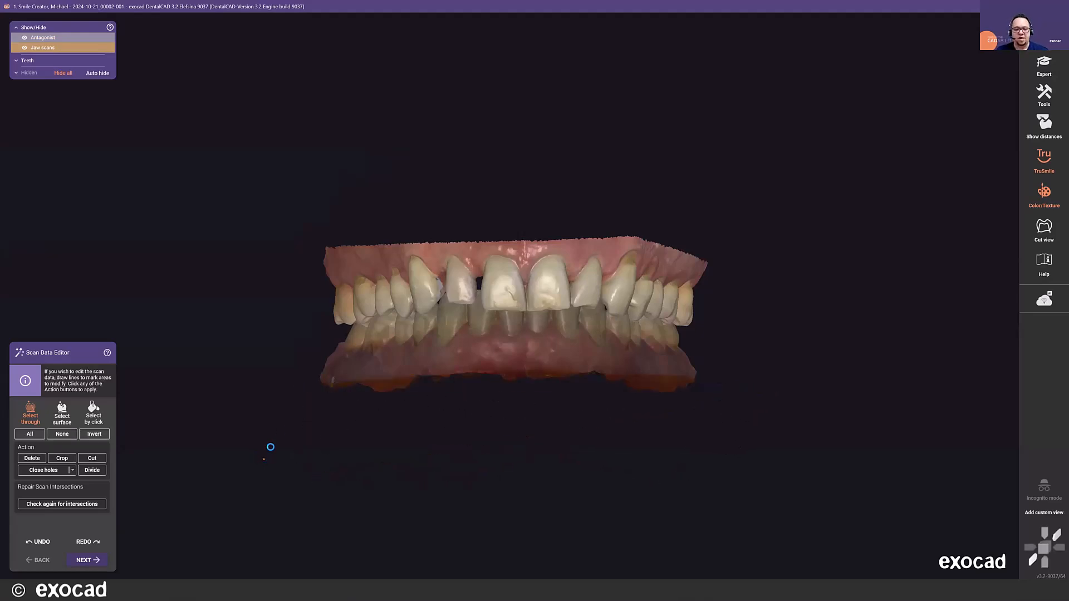
{"action": "key", "text": "Delete"}
{"action": "right_click_drag", "start_coordinate": [302, 323], "coordinate": [302, 324]}
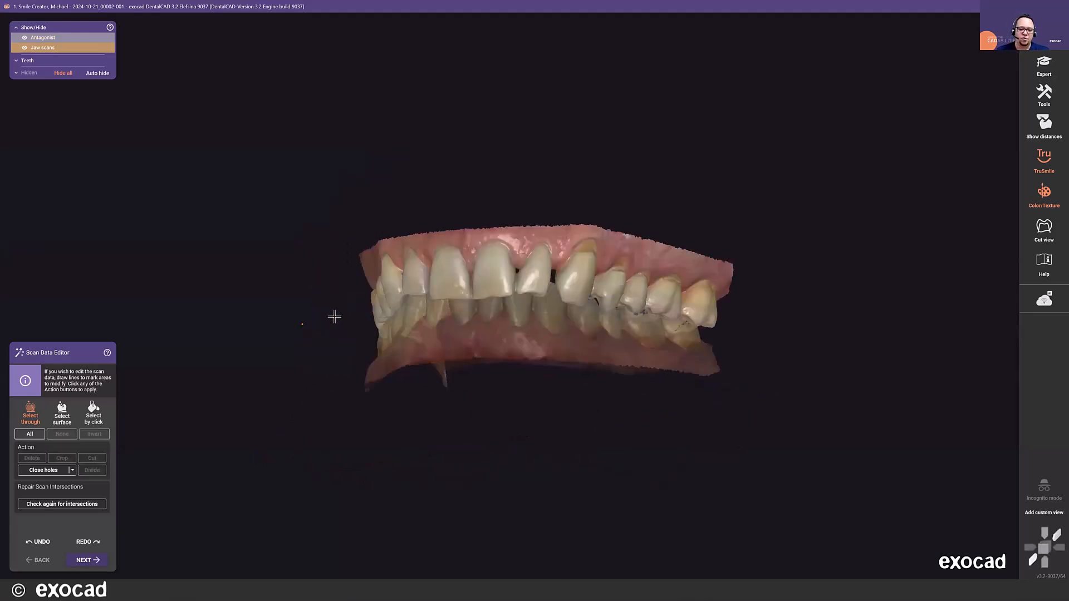
{"action": "right_click_drag", "start_coordinate": [355, 260], "coordinate": [354, 262]}
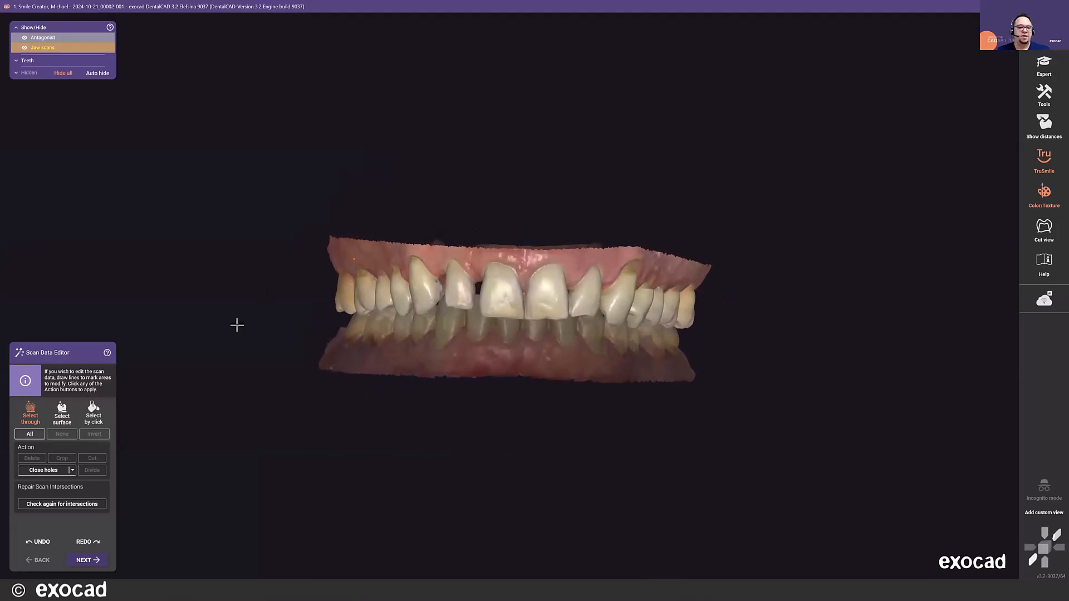
- Finish scan editing, run the teeth segmentation, and accept the segmented teeth of both the upper jaw and the antagonist
{"action": "left_click", "coordinate": [91, 562]}
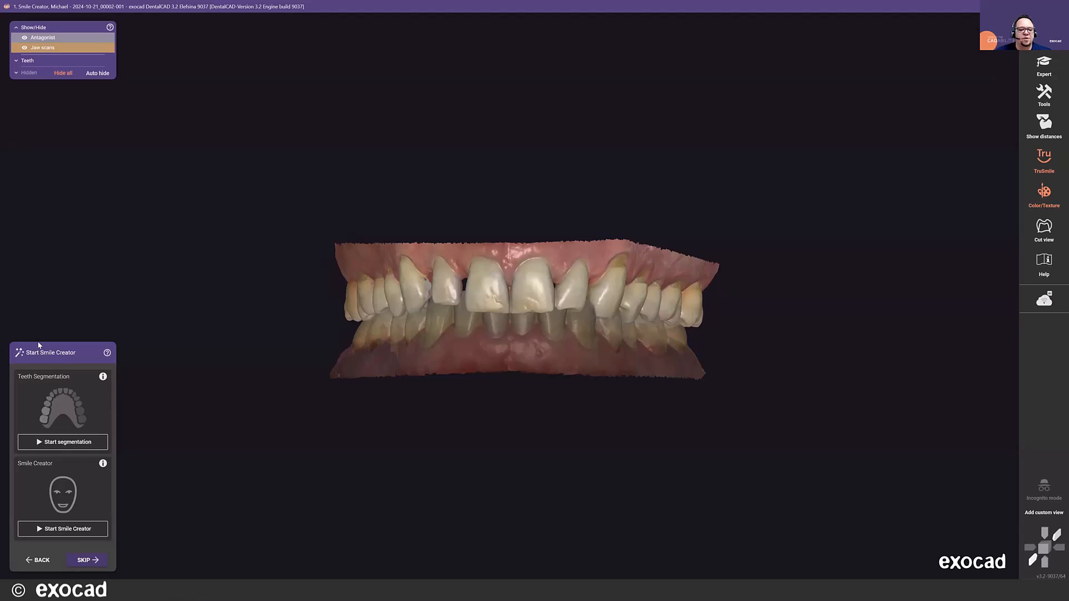
{"action": "left_click", "coordinate": [65, 444]}
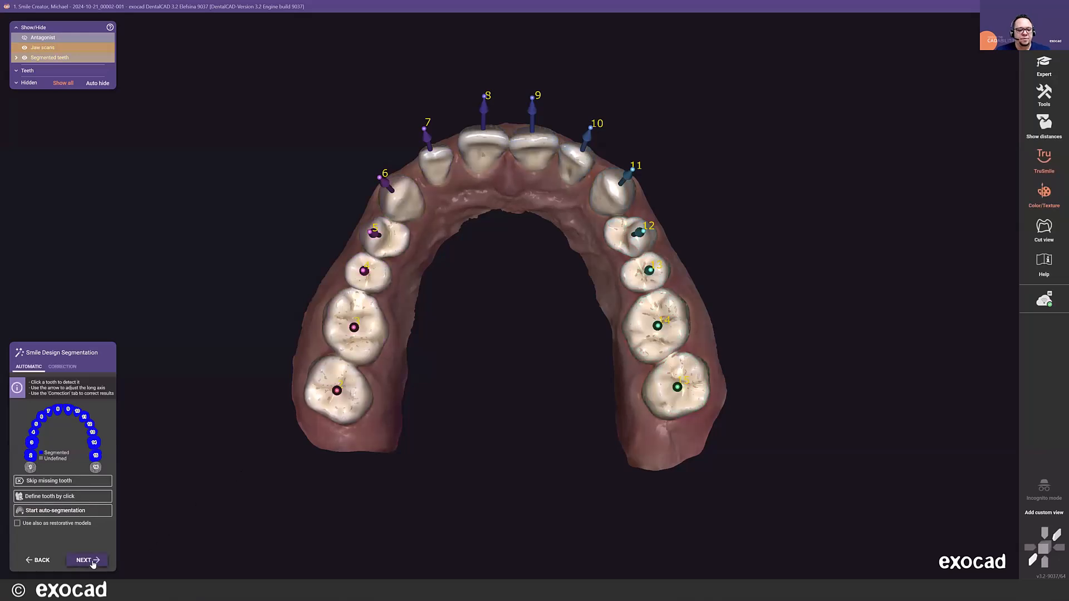
{"action": "left_click", "coordinate": [91, 561]}
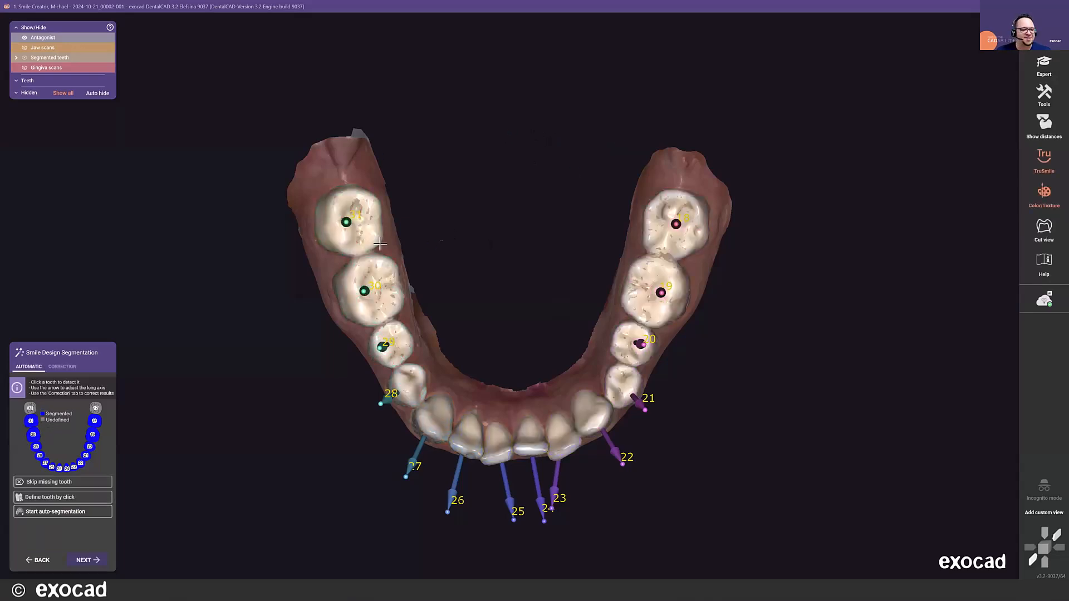
{"action": "left_click", "coordinate": [89, 560]}
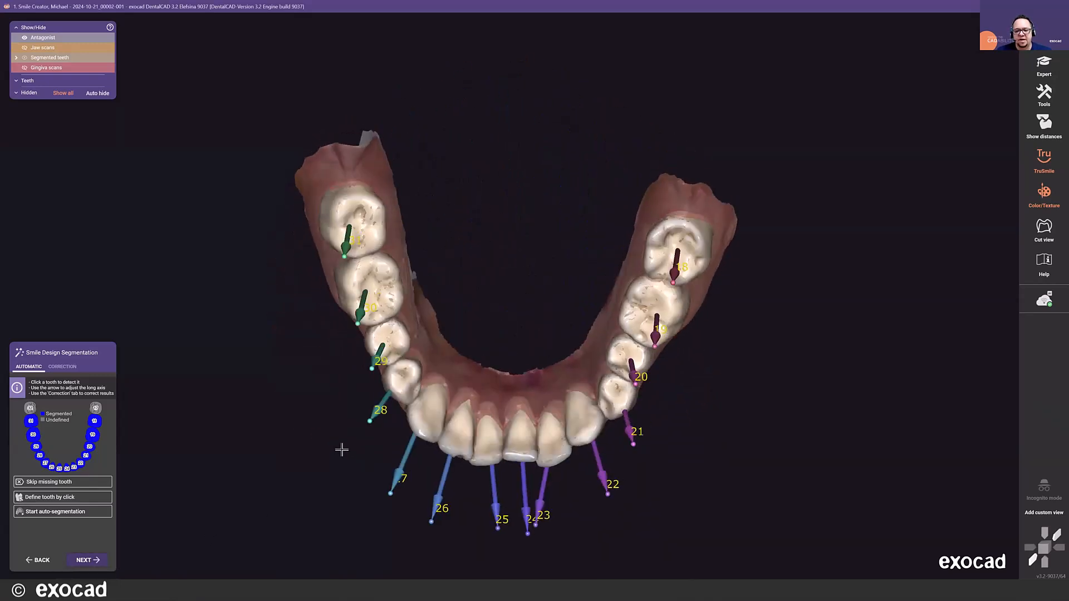
{"action": "right_click_drag", "start_coordinate": [418, 279], "coordinate": [418, 277]}
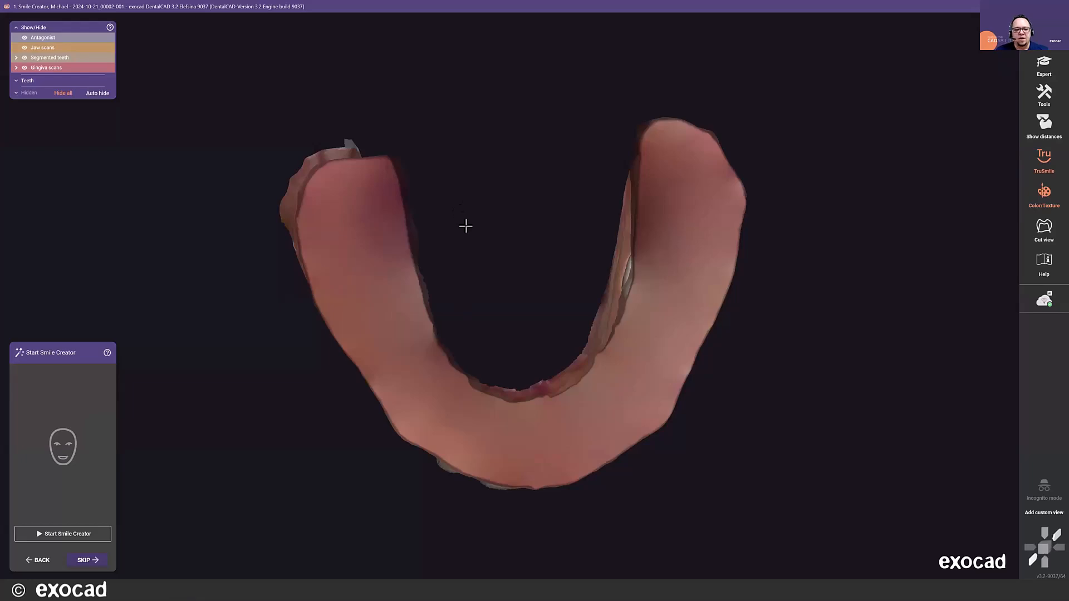
- Start Smile Creator and load RETRACTED.jpg as the retracted image
{"action": "right_click_drag", "start_coordinate": [467, 223], "coordinate": [450, 237]}
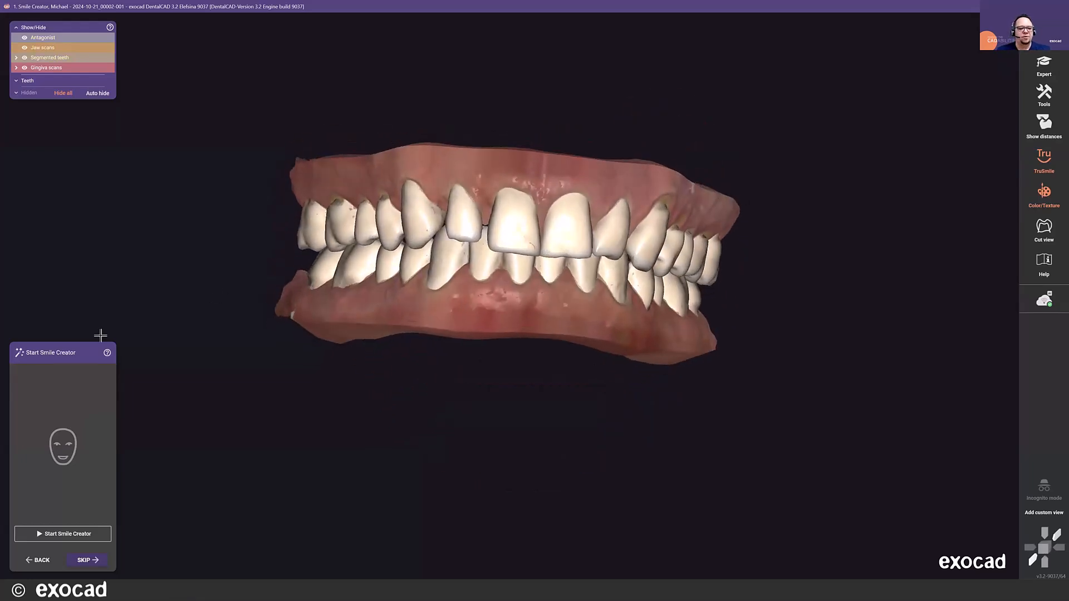
{"action": "right_click_drag", "start_coordinate": [295, 327], "coordinate": [304, 329]}
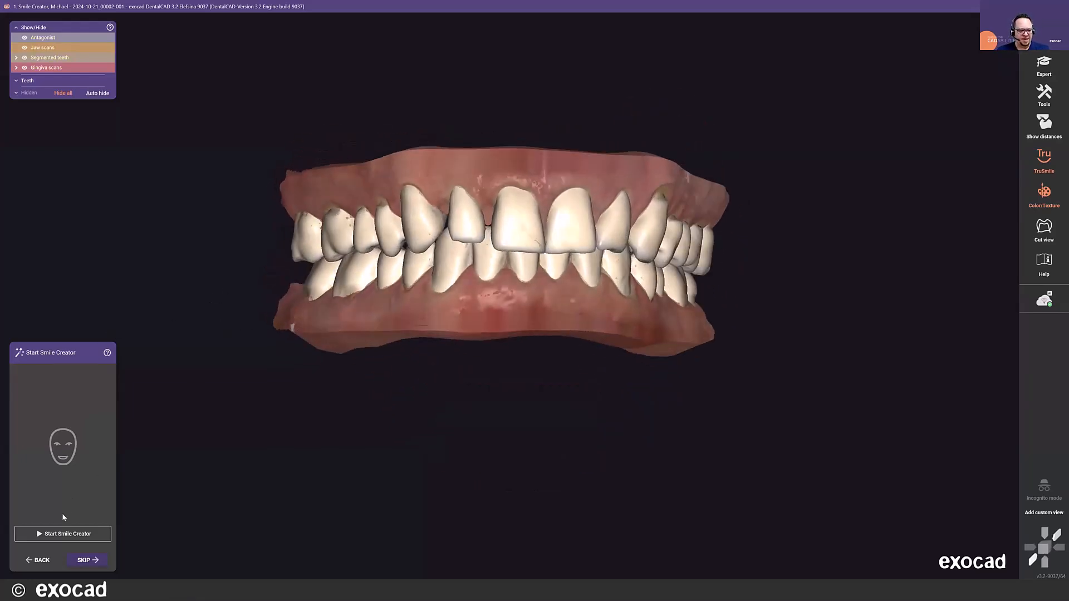
{"action": "left_click", "coordinate": [82, 539]}
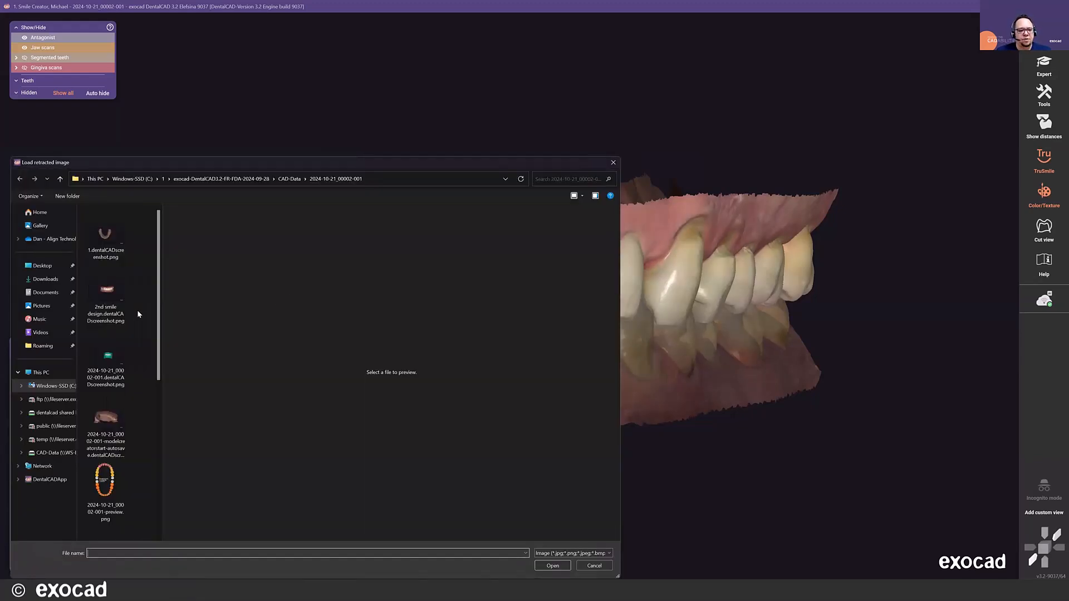
{"action": "scroll", "coordinate": [132, 302], "scroll_direction": "down", "scroll_amount": 5}
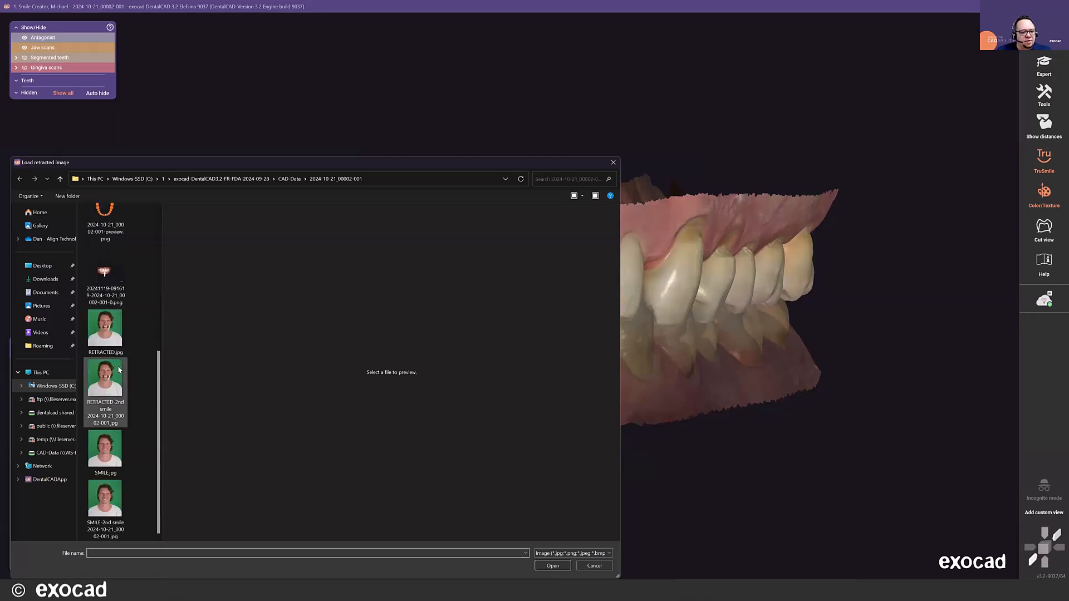
{"action": "double_click", "coordinate": [104, 330]}
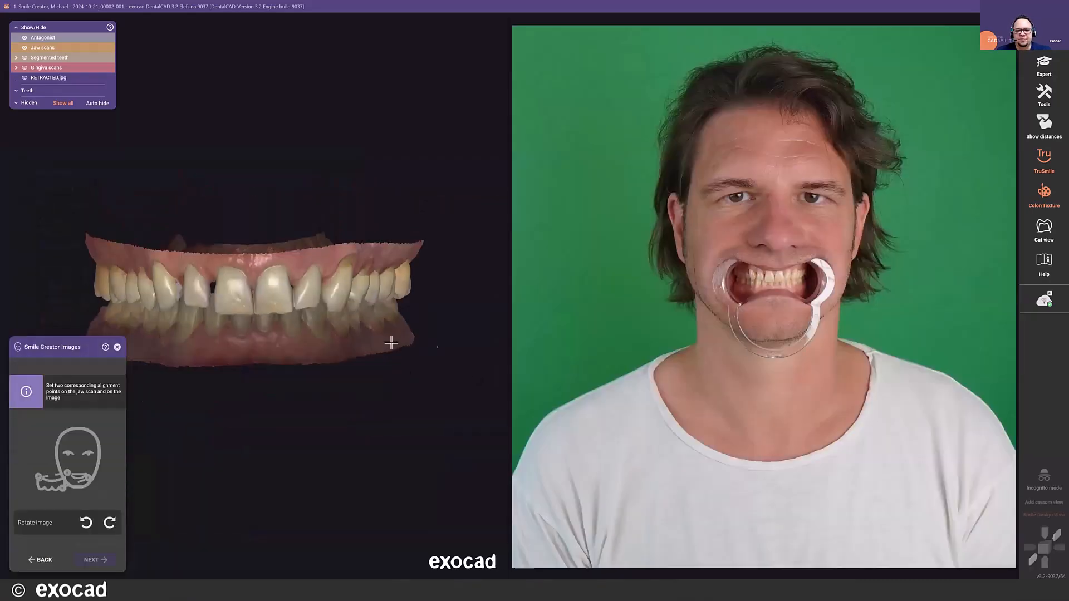
- Set two alignment points on the jaw scan, at the tip of tooth 6 and the mesial incisal corner of tooth 10
{"action": "scroll", "coordinate": [181, 312], "scroll_direction": "up", "scroll_amount": 4}
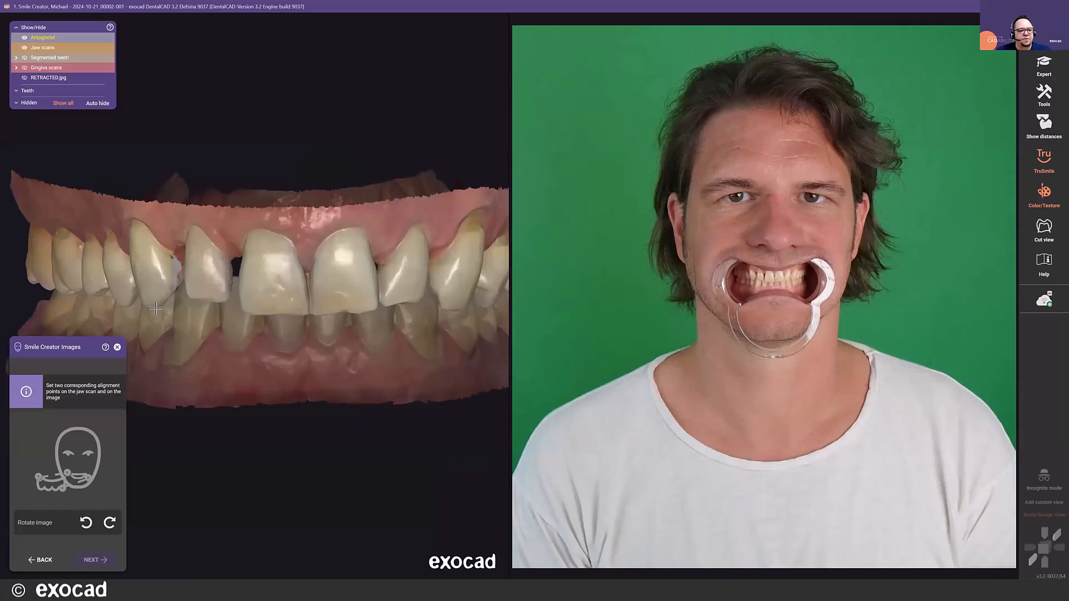
{"action": "left_click", "coordinate": [154, 308]}
{"action": "left_click", "coordinate": [384, 306]}
- Set the matching points on the photo at the tip of tooth 6 and mesial corner of tooth 10, and continue to fine-tuning
{"action": "scroll", "coordinate": [771, 289], "scroll_direction": "up", "scroll_amount": 3}
{"action": "scroll", "coordinate": [771, 288], "scroll_direction": "up", "scroll_amount": 5}
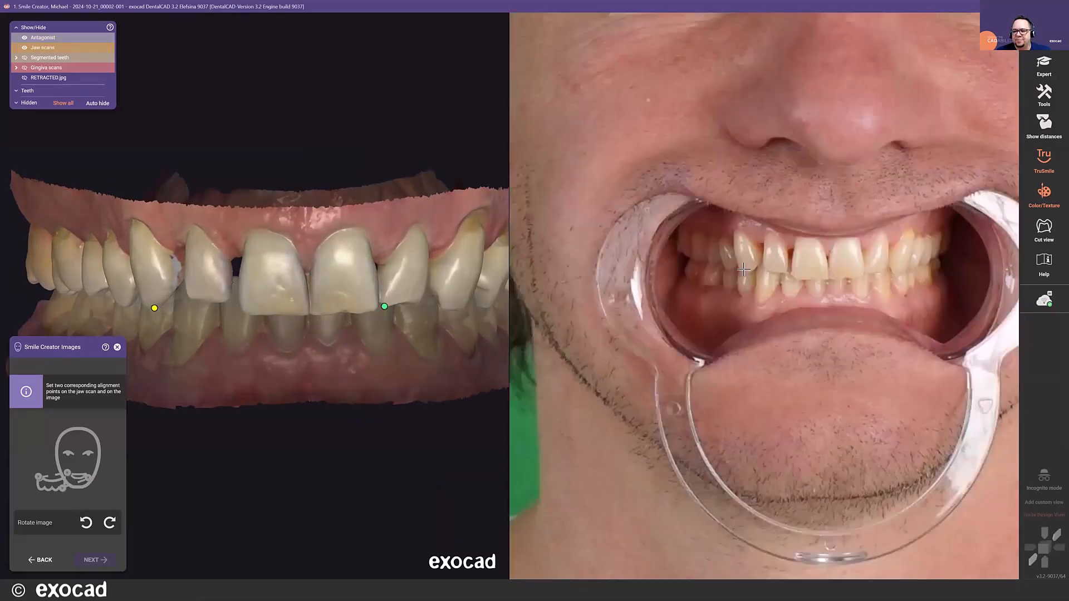
{"action": "left_click", "coordinate": [744, 267]}
{"action": "scroll", "coordinate": [857, 271], "scroll_direction": "down", "scroll_amount": 1}
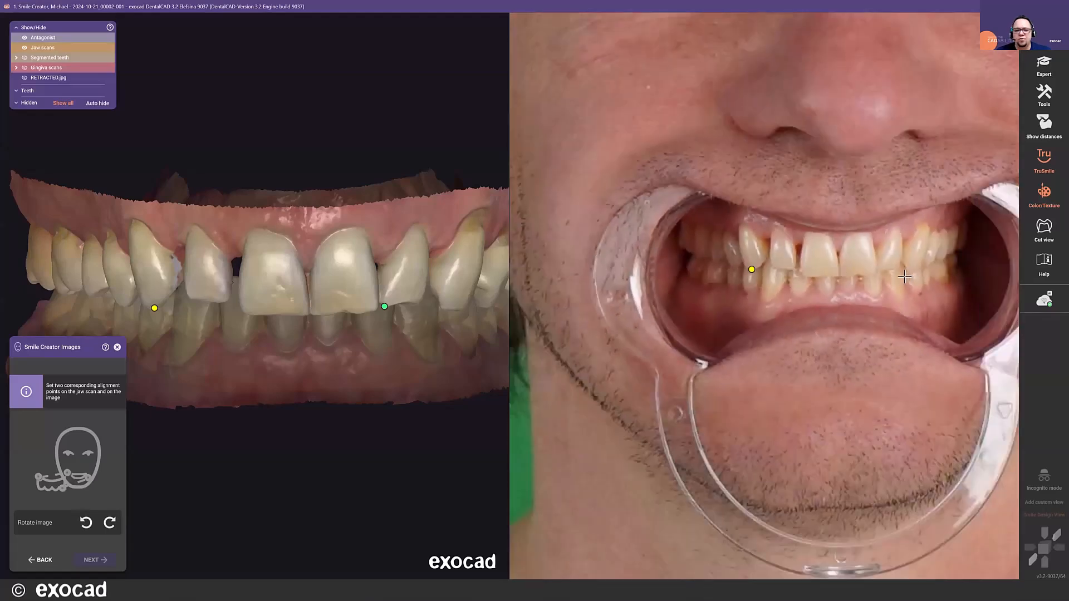
{"action": "scroll", "coordinate": [893, 262], "scroll_direction": "up", "scroll_amount": 3}
{"action": "left_click", "coordinate": [862, 272]}
{"action": "scroll", "coordinate": [763, 310], "scroll_direction": "down", "scroll_amount": 1}
{"action": "scroll", "coordinate": [643, 320], "scroll_direction": "down", "scroll_amount": 2}
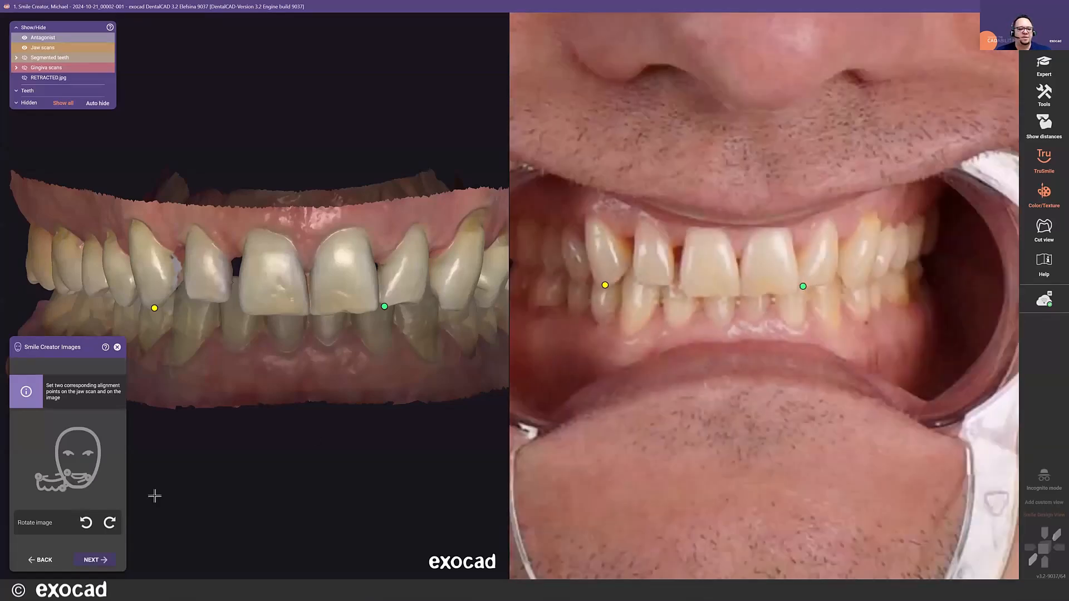
{"action": "left_click", "coordinate": [92, 561]}
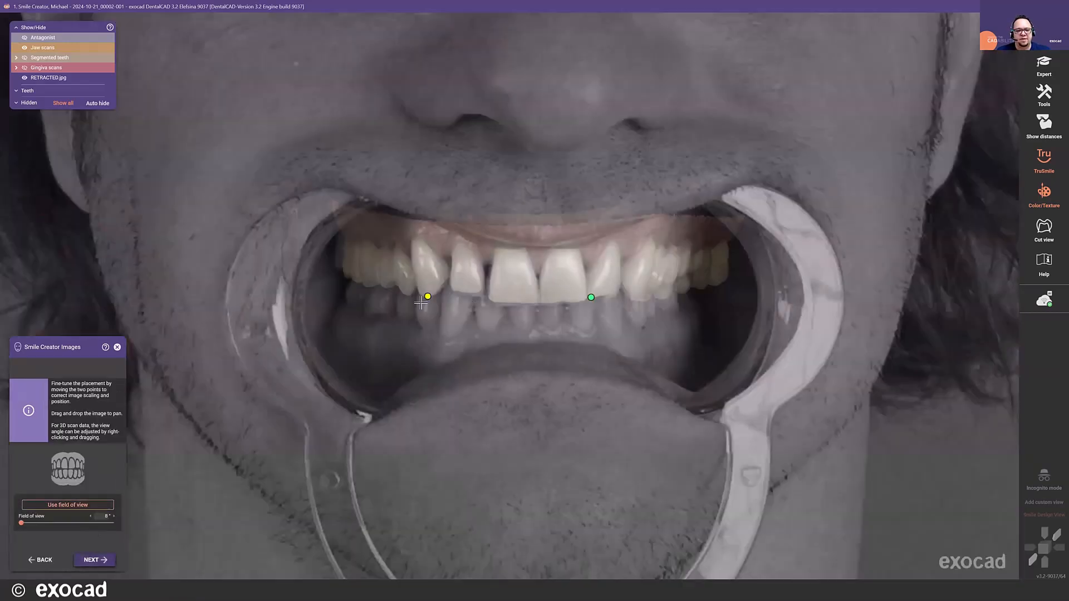
- Fine-tune the overlay by shifting both alignment points slightly and rotating the jaw scan to match the teeth in the photo
{"action": "scroll", "coordinate": [507, 297], "scroll_direction": "up", "scroll_amount": 2}
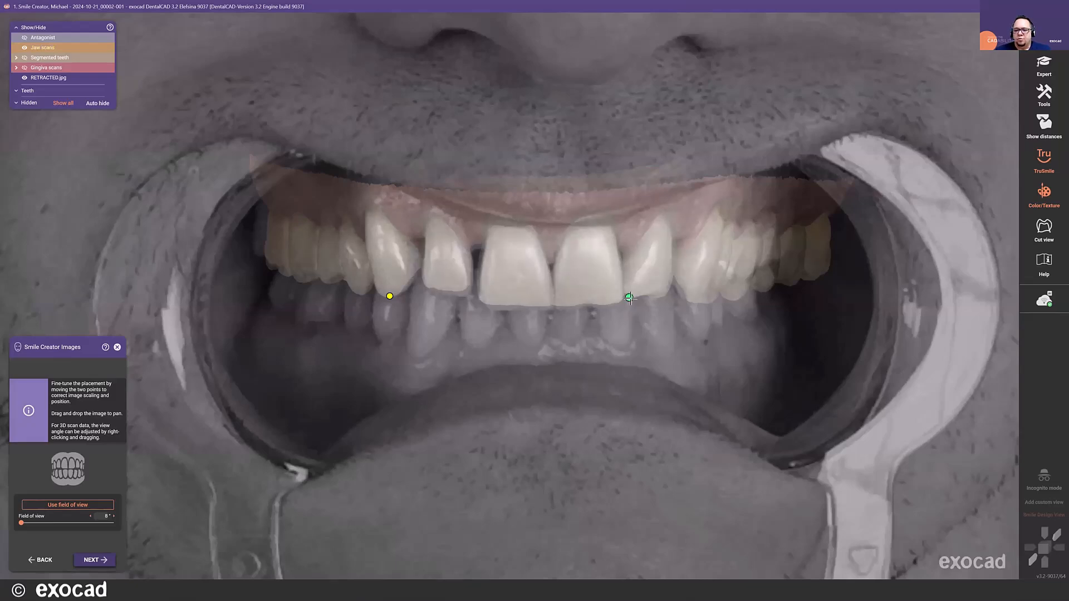
{"action": "mouse_move", "coordinate": [393, 295]}
{"action": "left_mouse_down"}
{"action": "mouse_move", "coordinate": [425, 339]}
{"action": "mouse_move", "coordinate": [410, 358]}
{"action": "mouse_move", "coordinate": [315, 290]}
{"action": "mouse_move", "coordinate": [356, 284]}
{"action": "mouse_move", "coordinate": [386, 294]}
{"action": "left_mouse_up"}
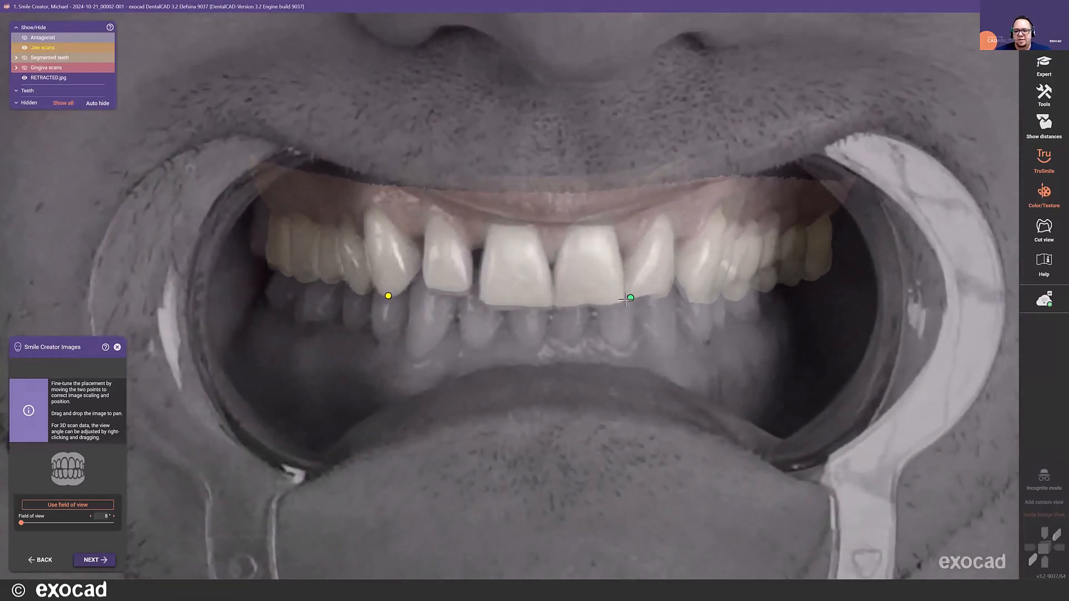
{"action": "mouse_move", "coordinate": [630, 297]}
{"action": "left_mouse_down"}
{"action": "mouse_move", "coordinate": [606, 308]}
{"action": "mouse_move", "coordinate": [652, 327]}
{"action": "mouse_move", "coordinate": [651, 305]}
{"action": "mouse_move", "coordinate": [631, 295]}
{"action": "left_mouse_up"}
{"action": "right_click_drag", "start_coordinate": [511, 266], "coordinate": [511, 265]}
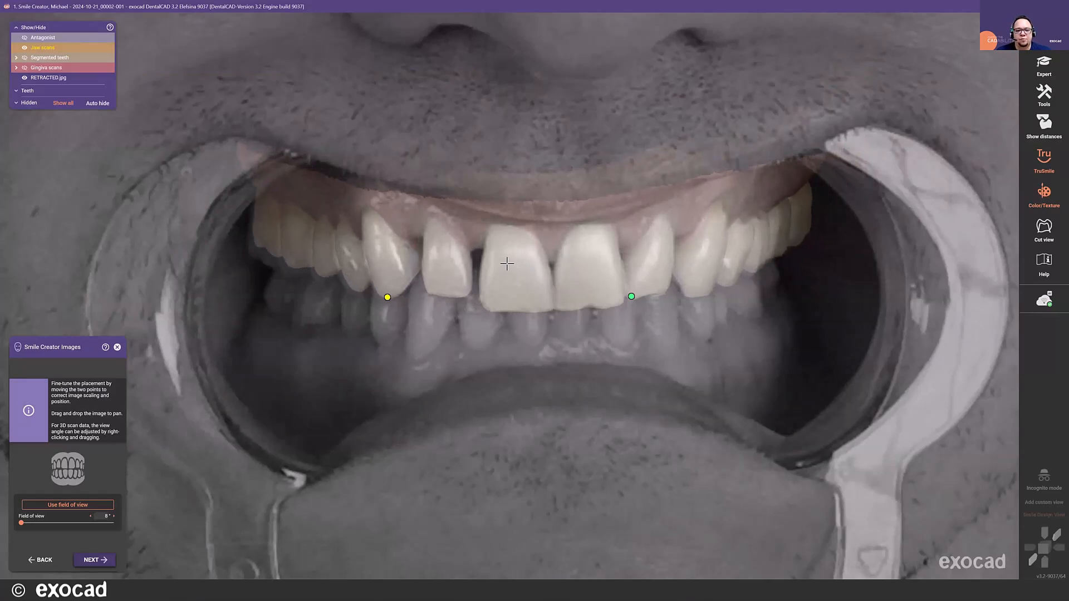
{"action": "scroll", "coordinate": [506, 265], "scroll_direction": "down", "scroll_amount": 2}
{"action": "right_click_drag", "start_coordinate": [508, 259], "coordinate": [507, 259]}
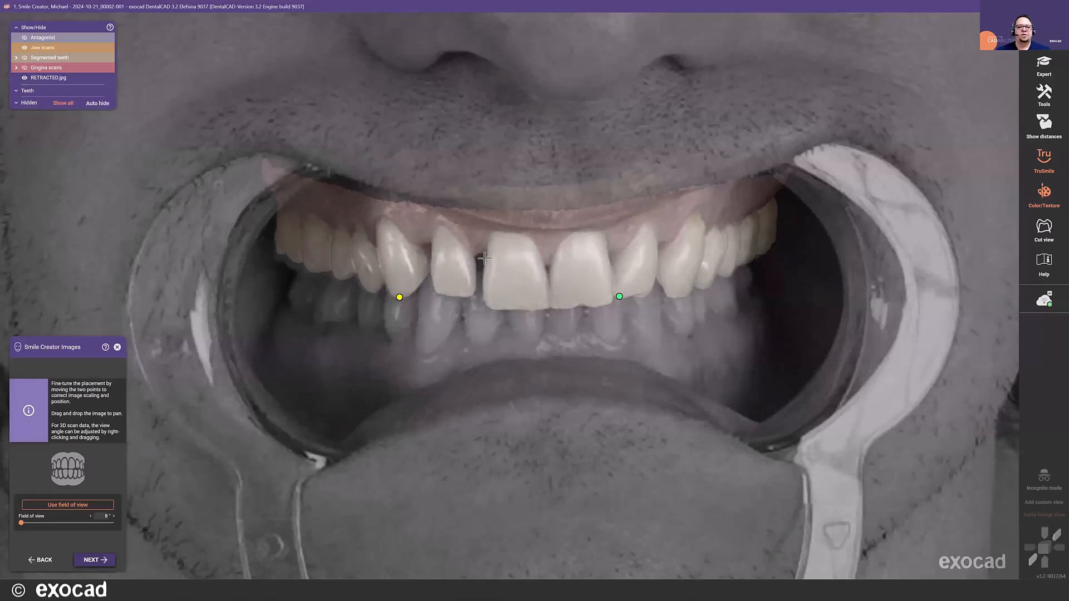
- Set the field of view for the photo alignment to 19°
{"action": "scroll", "coordinate": [490, 262], "scroll_direction": "down", "scroll_amount": 3}
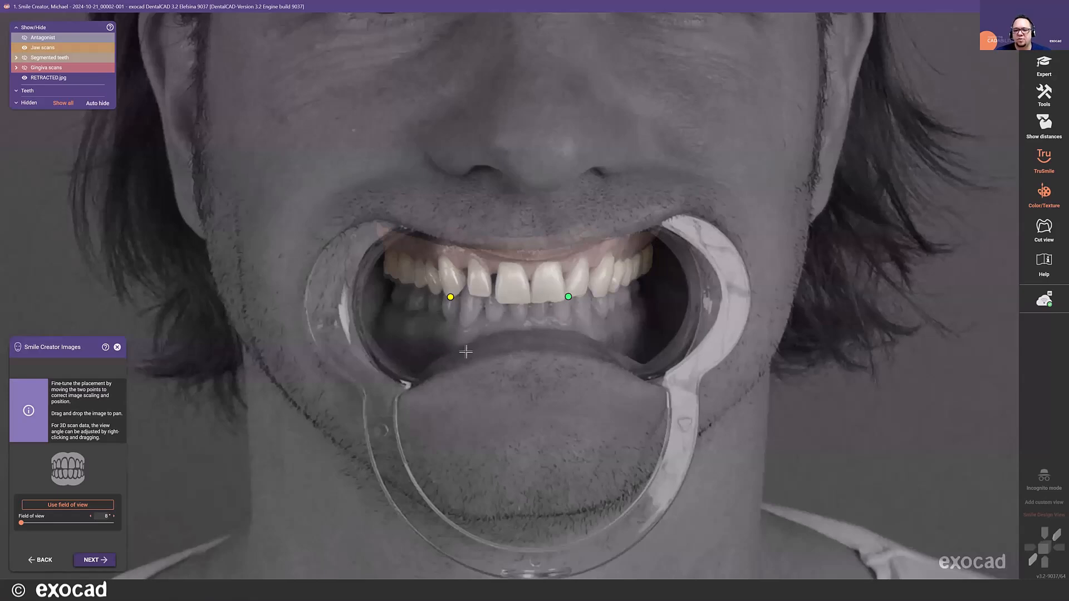
{"action": "scroll", "coordinate": [483, 349], "scroll_direction": "down", "scroll_amount": 2}
{"action": "scroll", "coordinate": [527, 310], "scroll_direction": "up", "scroll_amount": 2}
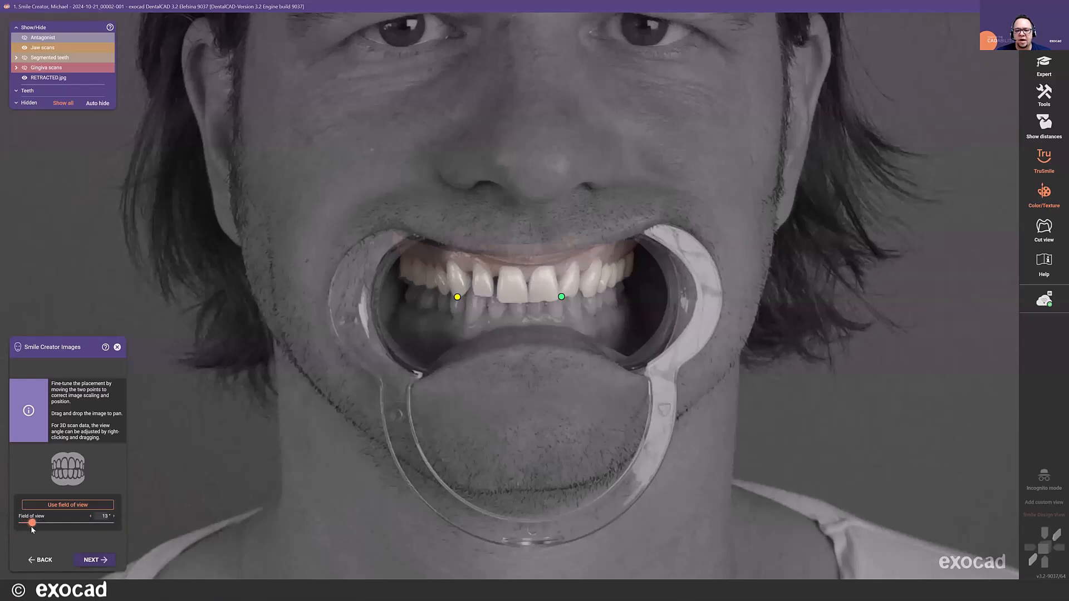
{"action": "left_click_drag", "start_coordinate": [40, 529], "coordinate": [61, 535]}
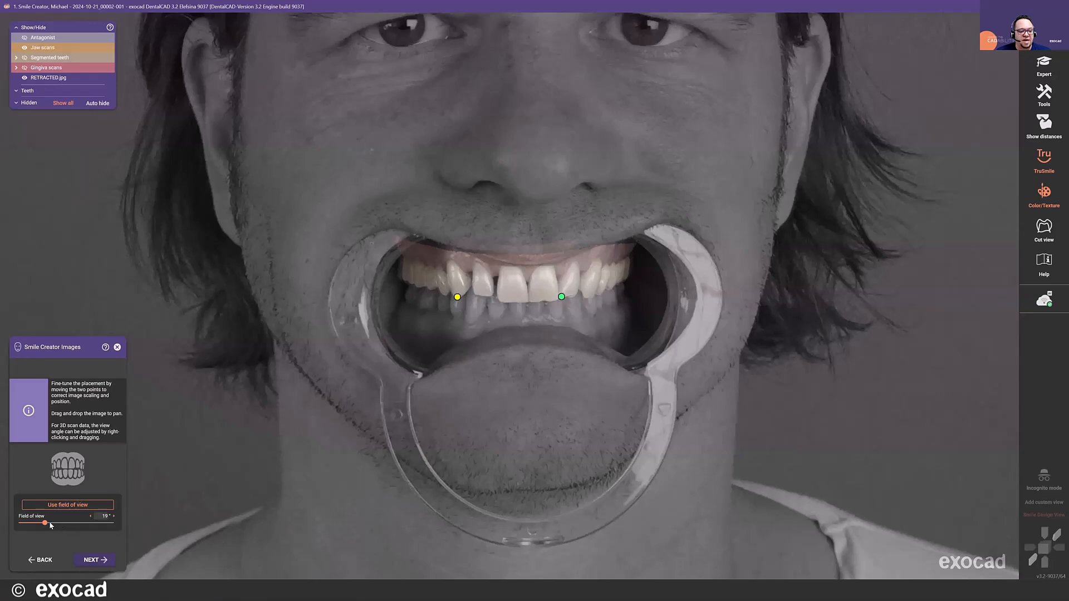
- Set the field of view of the retracted photo alignment to 15° and accept the alignment
{"action": "left_click_drag", "start_coordinate": [49, 523], "coordinate": [37, 525]}
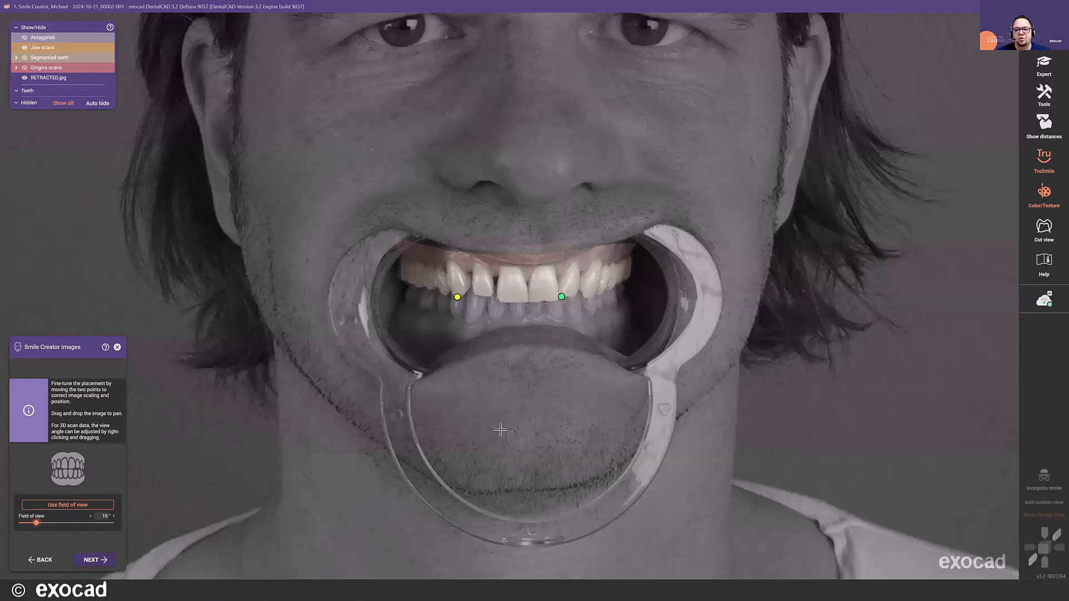
{"action": "scroll", "coordinate": [501, 429], "scroll_direction": "down", "scroll_amount": 5}
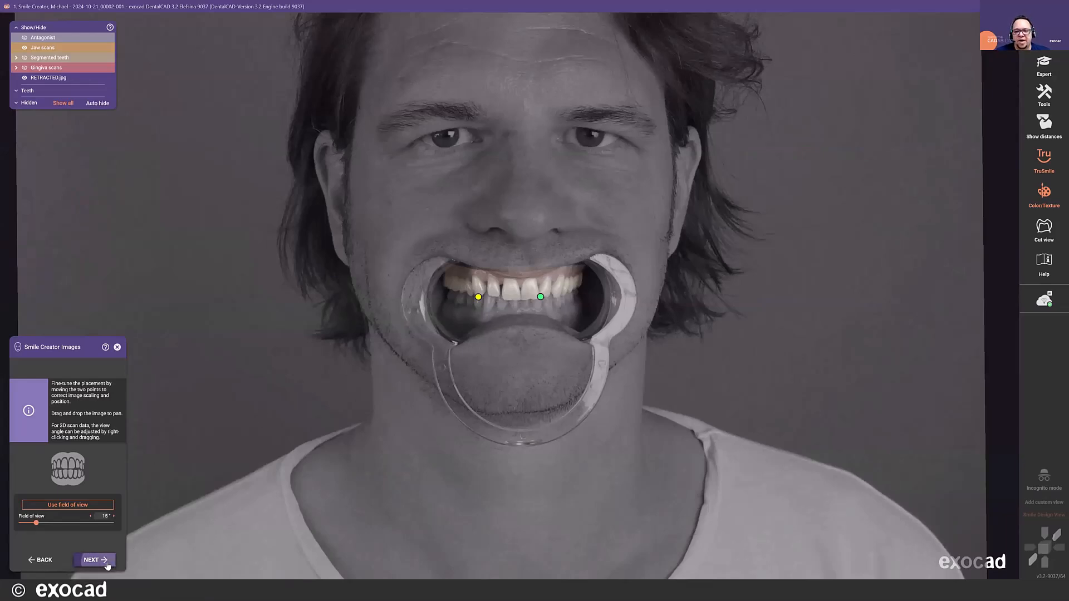
{"action": "left_click", "coordinate": [95, 560]}
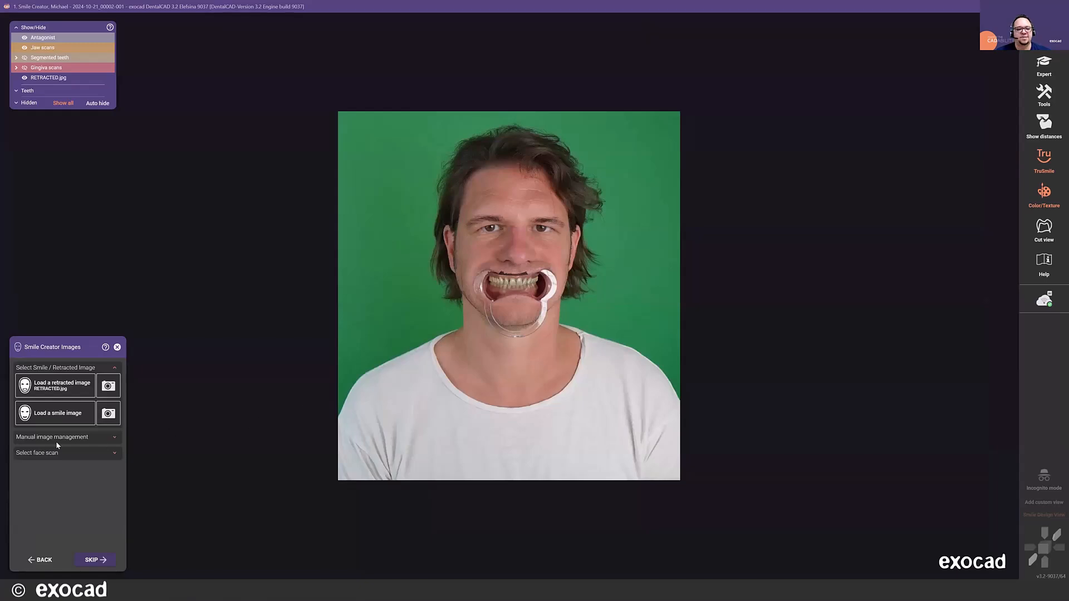
- Load SMILE.jpg from the case folder as the smile image
{"action": "left_click", "coordinate": [47, 423]}
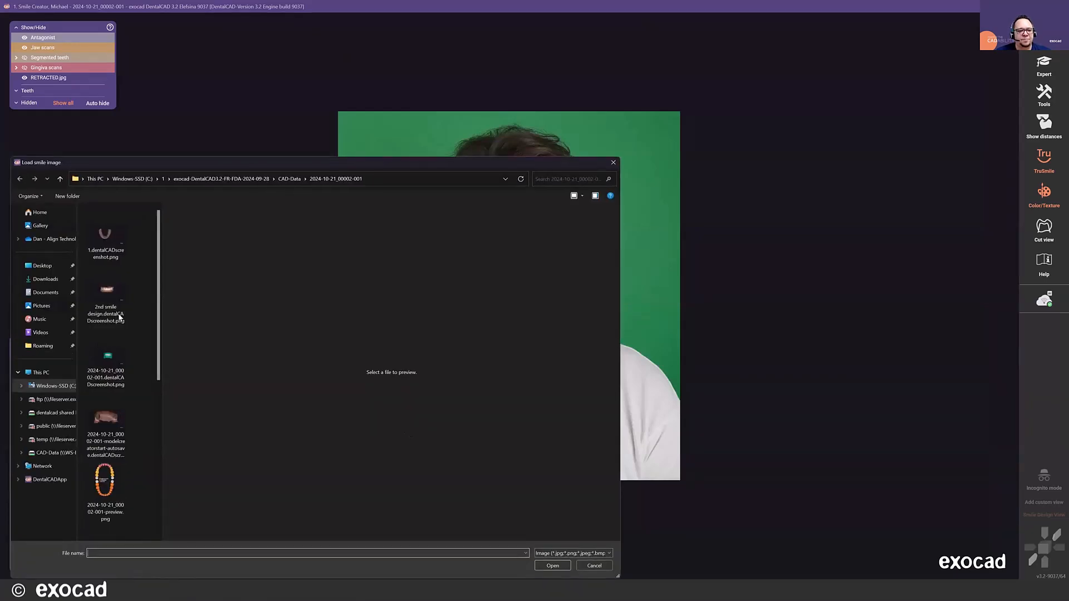
{"action": "scroll", "coordinate": [122, 320], "scroll_direction": "down", "scroll_amount": 5}
{"action": "double_click", "coordinate": [109, 470]}
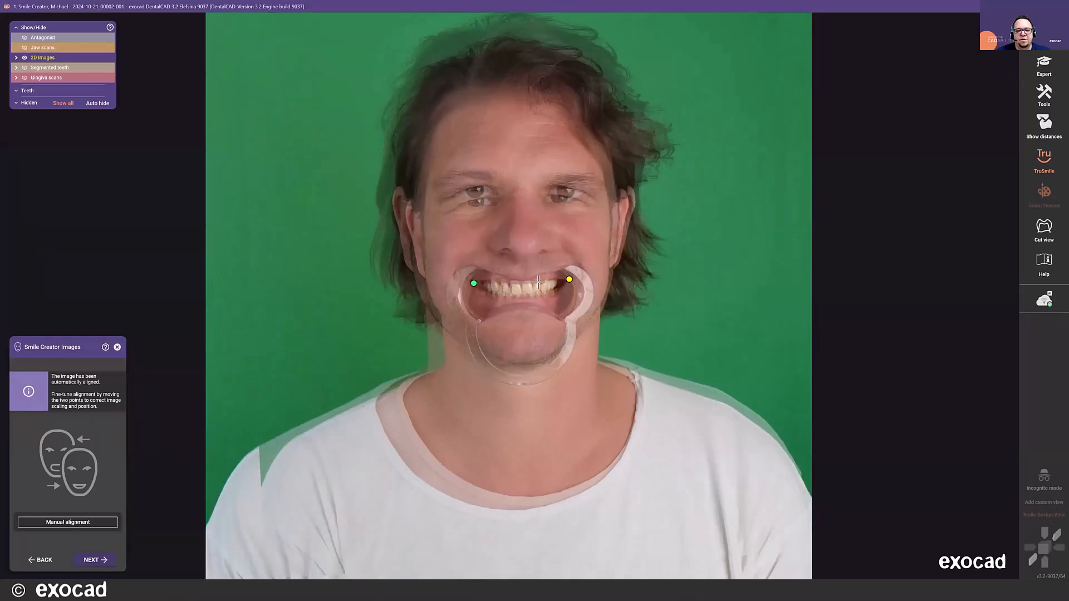
- Fine-tune the smile image overlay by shifting both alignment points outward slightly until its upper teeth coincide with those in the retracted photo
{"action": "scroll", "coordinate": [538, 282], "scroll_direction": "up", "scroll_amount": 3}
{"action": "scroll", "coordinate": [462, 281], "scroll_direction": "up", "scroll_amount": 2}
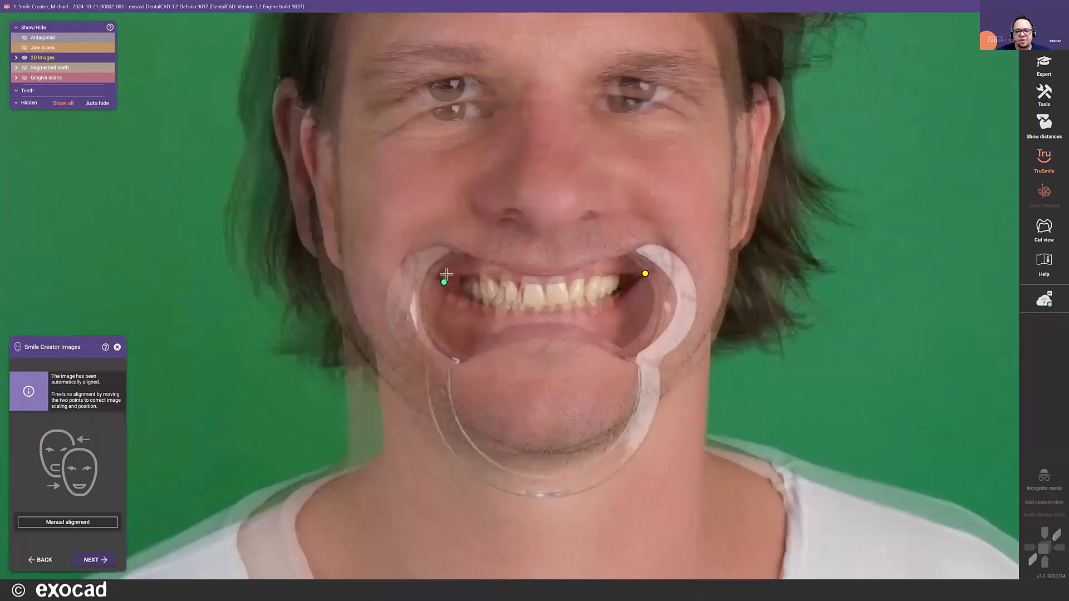
{"action": "scroll", "coordinate": [436, 282], "scroll_direction": "up", "scroll_amount": 2}
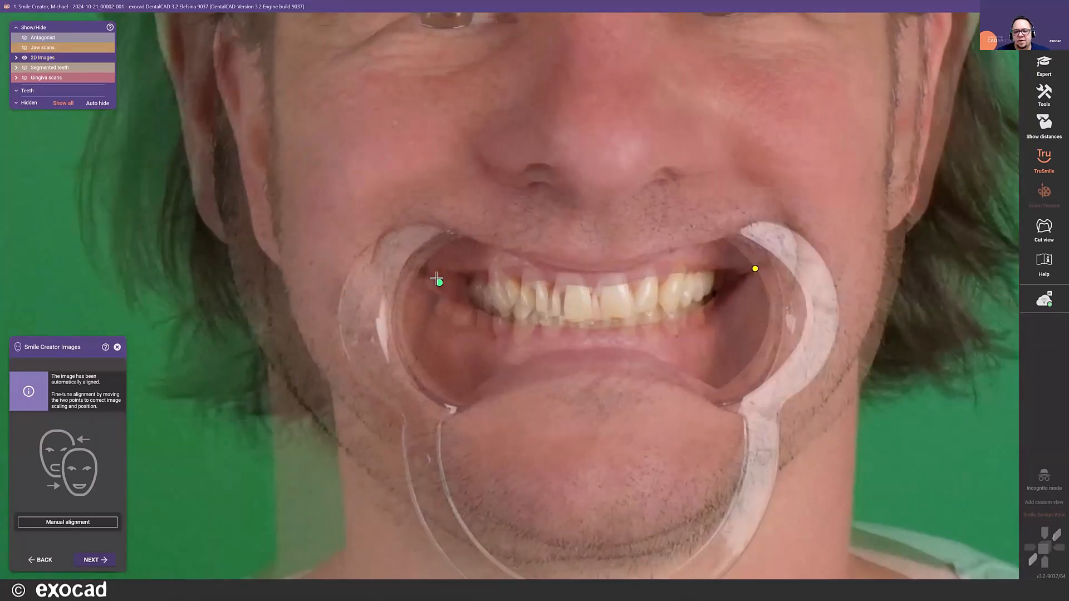
{"action": "left_click_drag", "start_coordinate": [436, 282], "coordinate": [423, 271]}
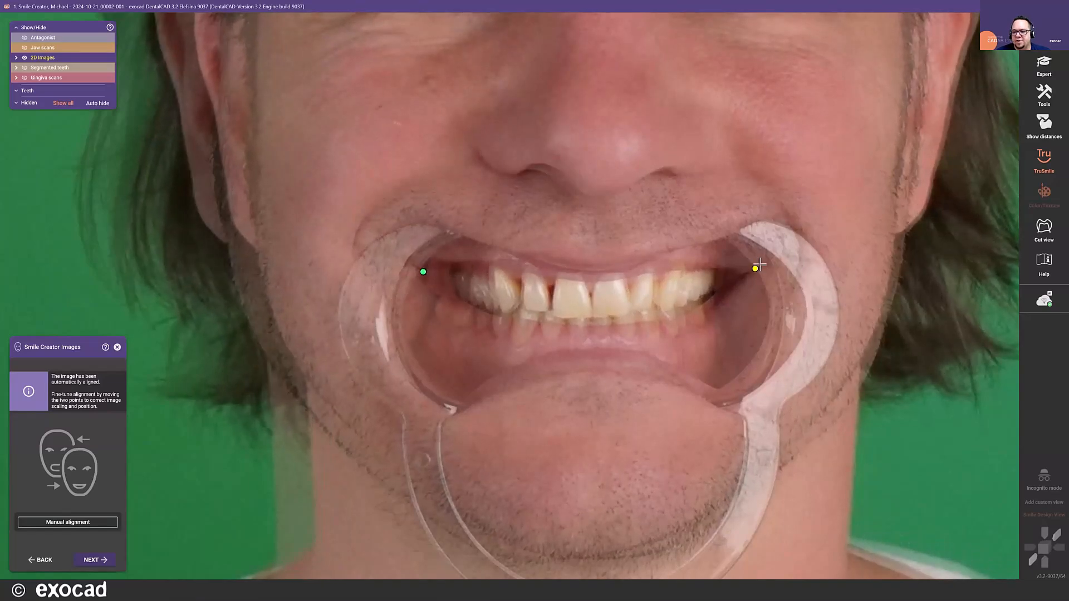
{"action": "left_click_drag", "start_coordinate": [750, 268], "coordinate": [760, 267]}
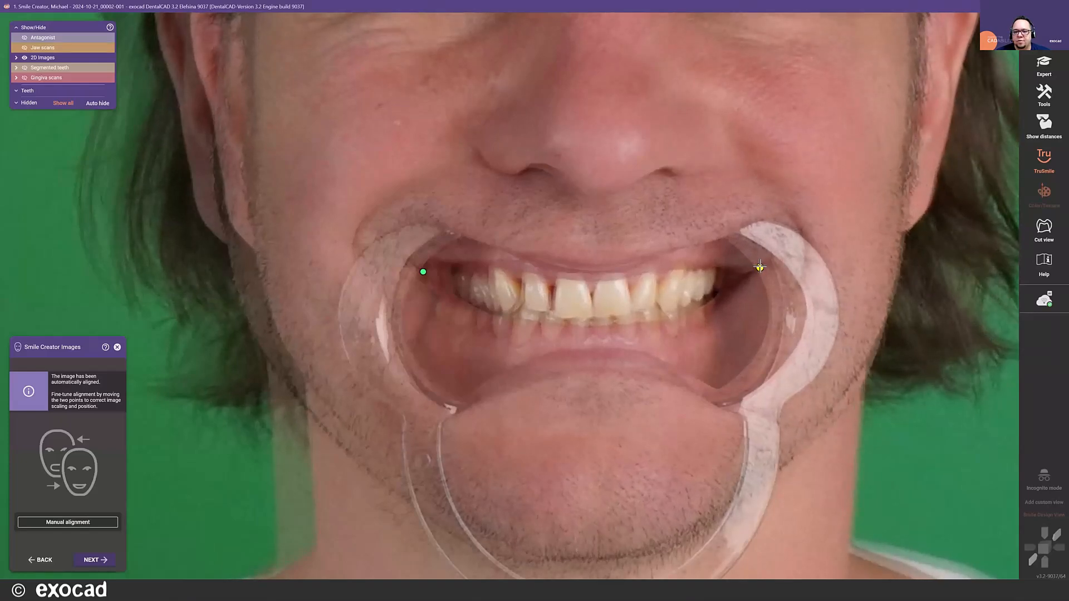
{"action": "left_click_drag", "start_coordinate": [424, 272], "coordinate": [423, 270]}
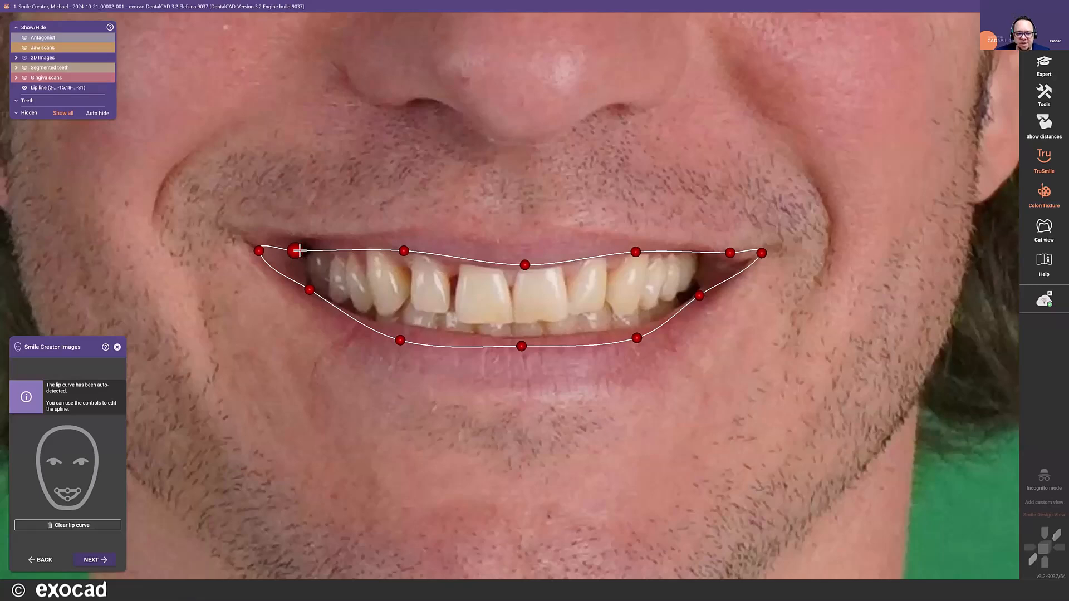
- Tighten the detected lip curve around the visible teeth by moving both mouth corners inward and raising the lower lip points
{"action": "left_click_drag", "start_coordinate": [295, 250], "coordinate": [334, 251]}
{"action": "left_click_drag", "start_coordinate": [257, 251], "coordinate": [304, 250]}
{"action": "left_click_drag", "start_coordinate": [399, 339], "coordinate": [402, 328]}
{"action": "left_click_drag", "start_coordinate": [521, 340], "coordinate": [518, 334]}
{"action": "left_click_drag", "start_coordinate": [633, 332], "coordinate": [629, 324]}
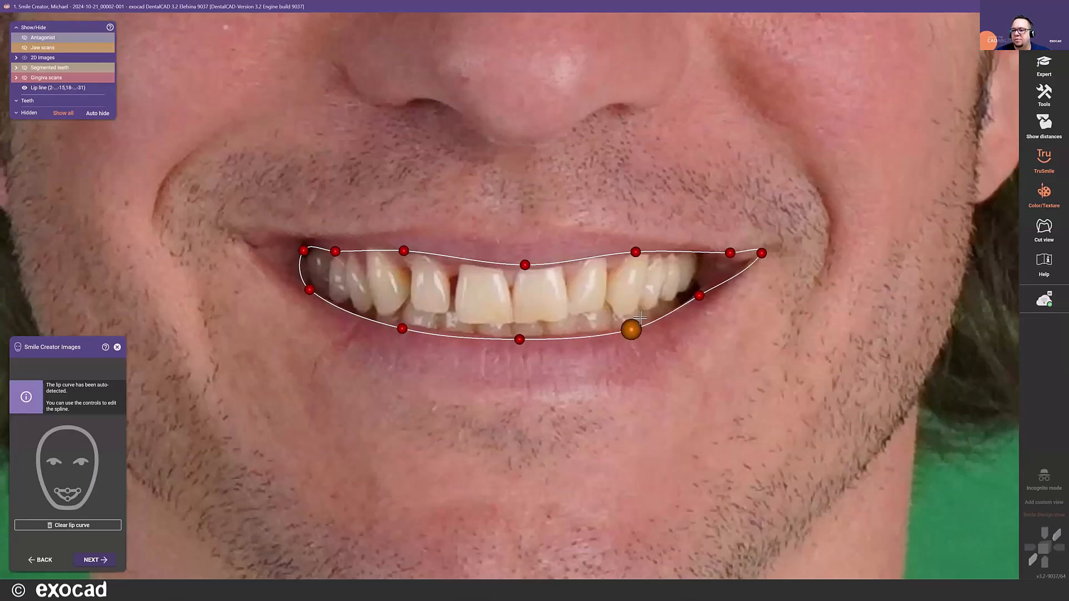
{"action": "left_click_drag", "start_coordinate": [760, 253], "coordinate": [703, 262]}
{"action": "scroll", "coordinate": [445, 288], "scroll_direction": "down", "scroll_amount": 2}
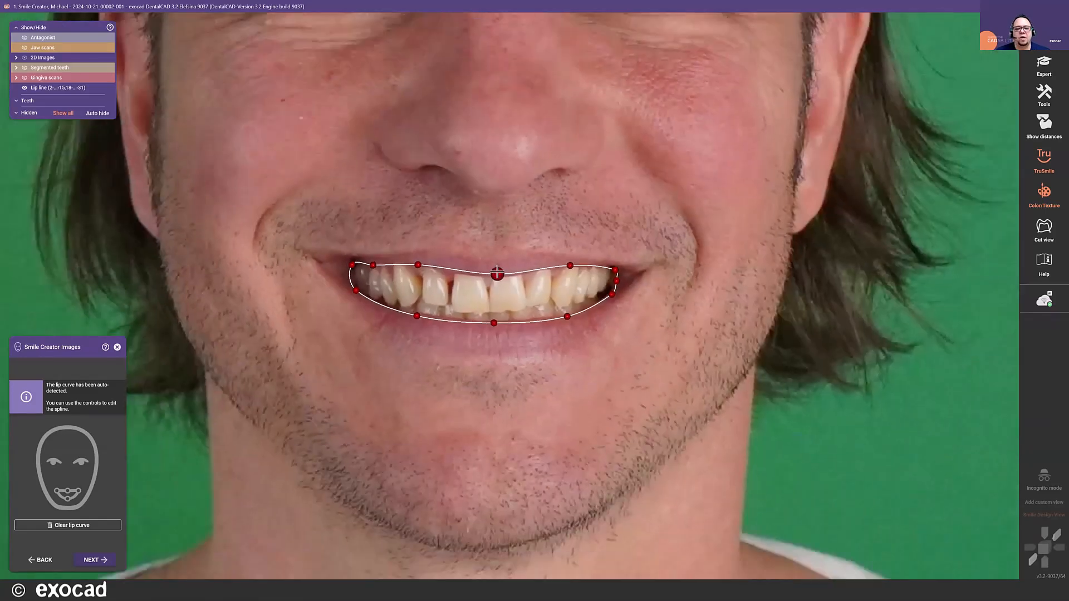
{"action": "scroll", "coordinate": [495, 272], "scroll_direction": "up", "scroll_amount": 3}
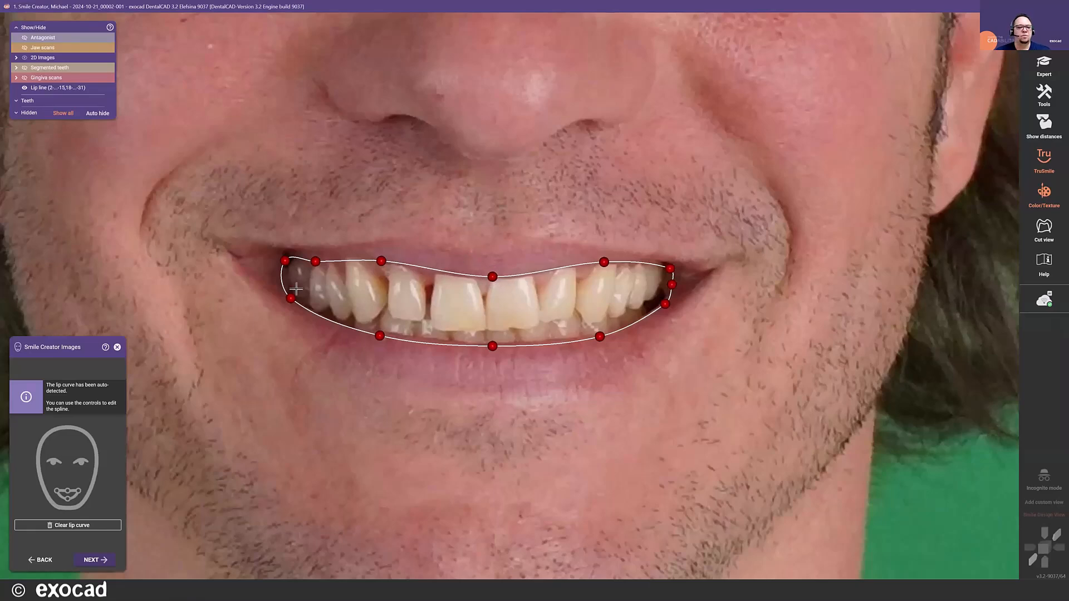
{"action": "scroll", "coordinate": [557, 292], "scroll_direction": "down", "scroll_amount": 1}
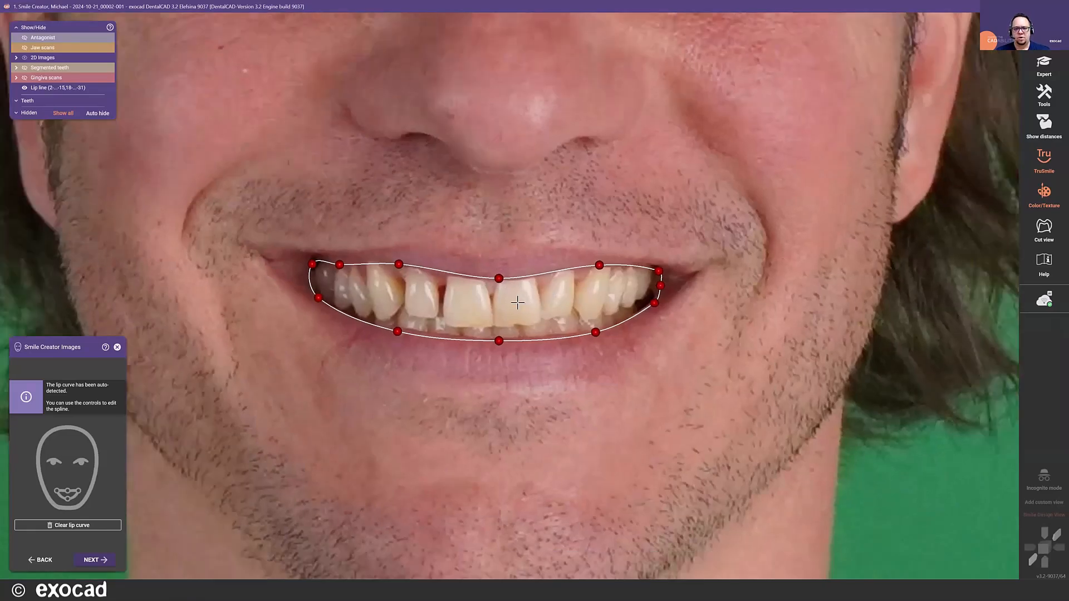
{"action": "scroll", "coordinate": [523, 302], "scroll_direction": "down", "scroll_amount": 1}
{"action": "scroll", "coordinate": [483, 298], "scroll_direction": "down", "scroll_amount": 1}
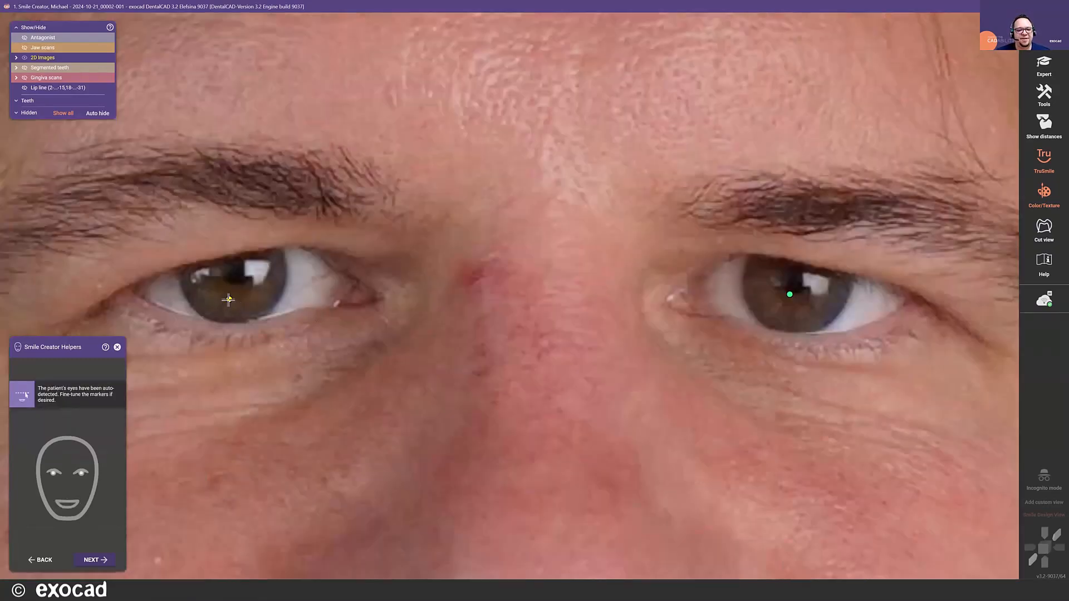
- Move both eye markers onto the pupil centres and continue to the helper lines
{"action": "left_click_drag", "start_coordinate": [228, 300], "coordinate": [235, 274]}
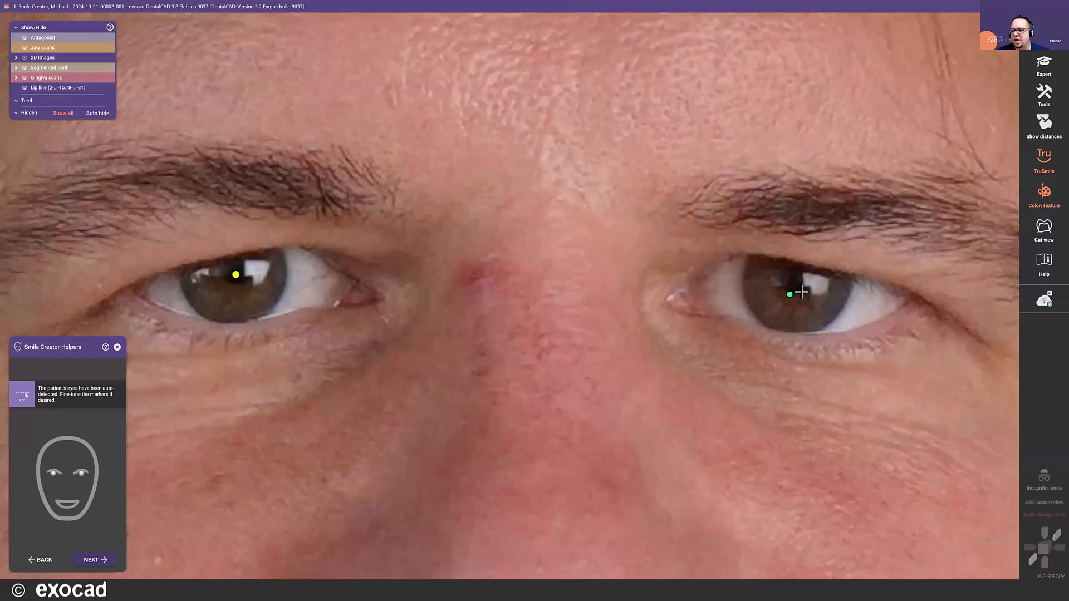
{"action": "left_click_drag", "start_coordinate": [795, 290], "coordinate": [800, 279]}
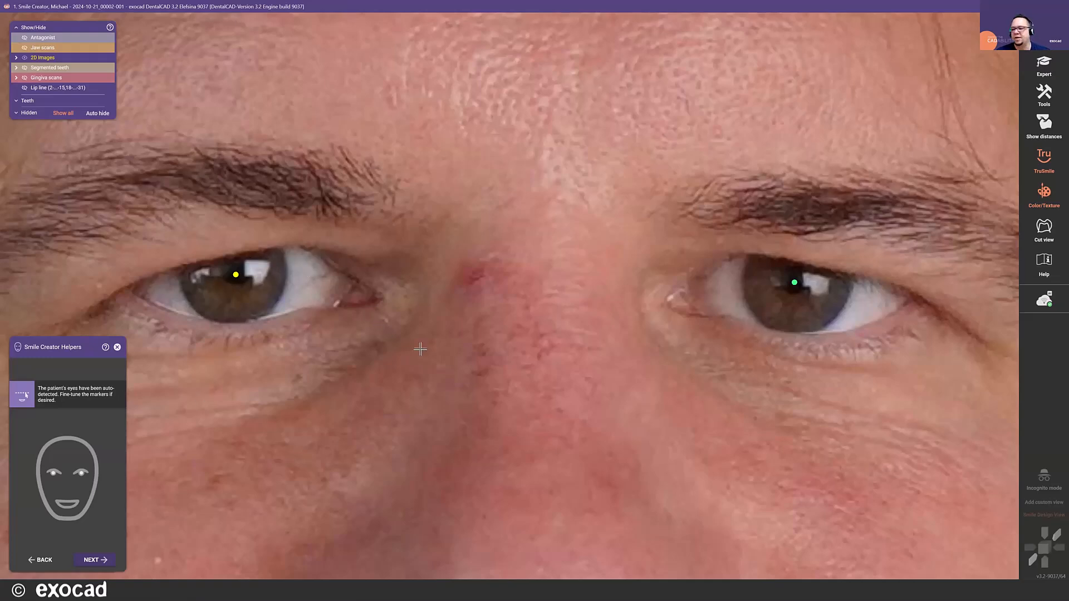
{"action": "left_click", "coordinate": [105, 562]}
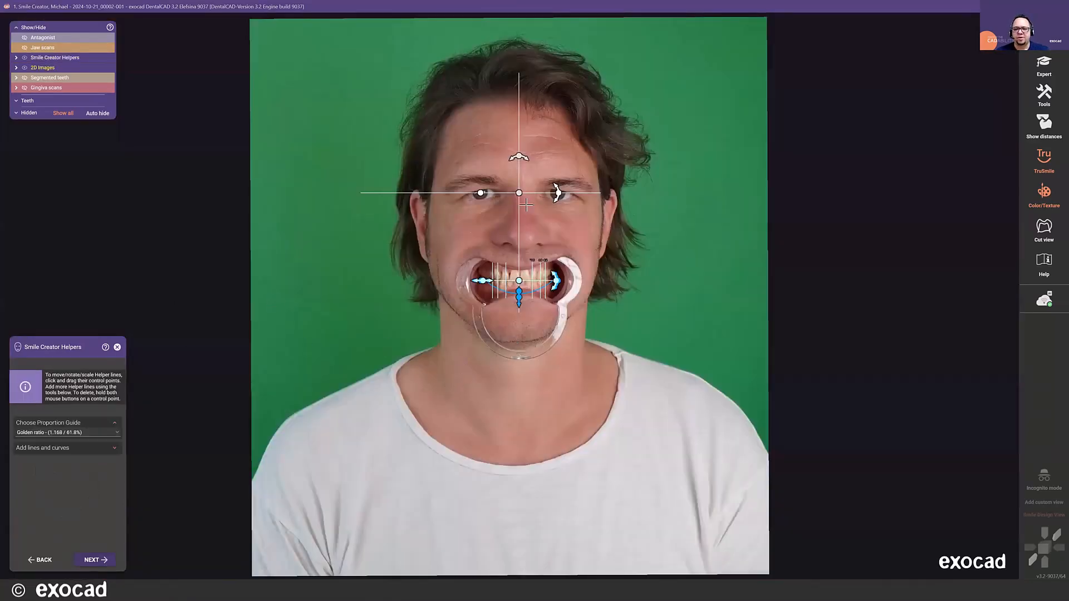
- Shift the vertical facial midline slightly toward the patient's left at the nose bridge
{"action": "scroll", "coordinate": [529, 192], "scroll_direction": "up", "scroll_amount": 3}
{"action": "scroll", "coordinate": [529, 192], "scroll_direction": "up", "scroll_amount": 2}
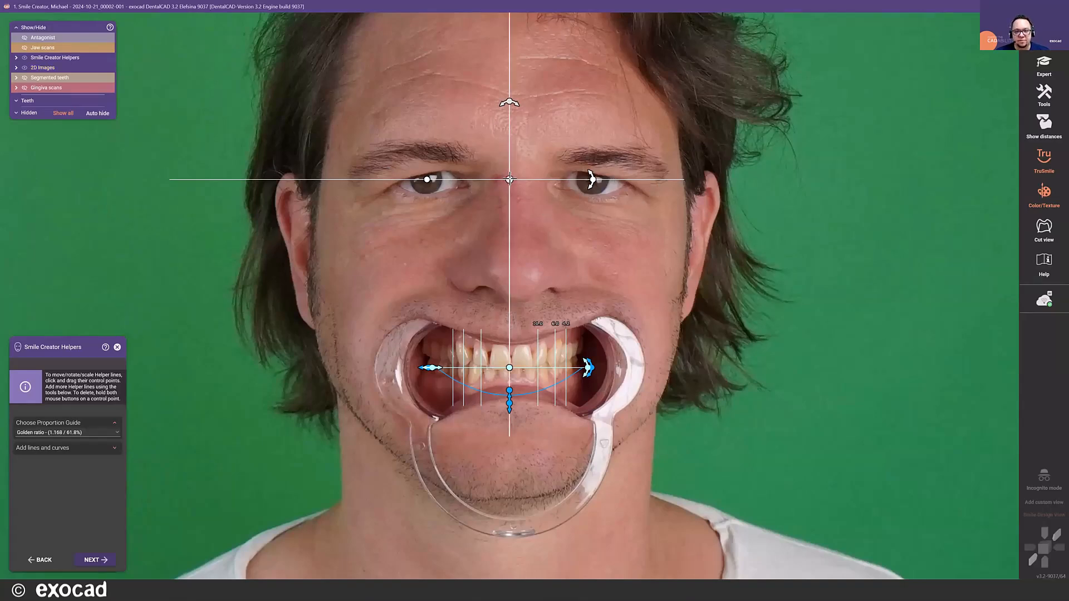
{"action": "mouse_move", "coordinate": [509, 179]}
{"action": "left_mouse_down"}
{"action": "mouse_move", "coordinate": [532, 178]}
{"action": "mouse_move", "coordinate": [511, 178]}
{"action": "left_mouse_up"}
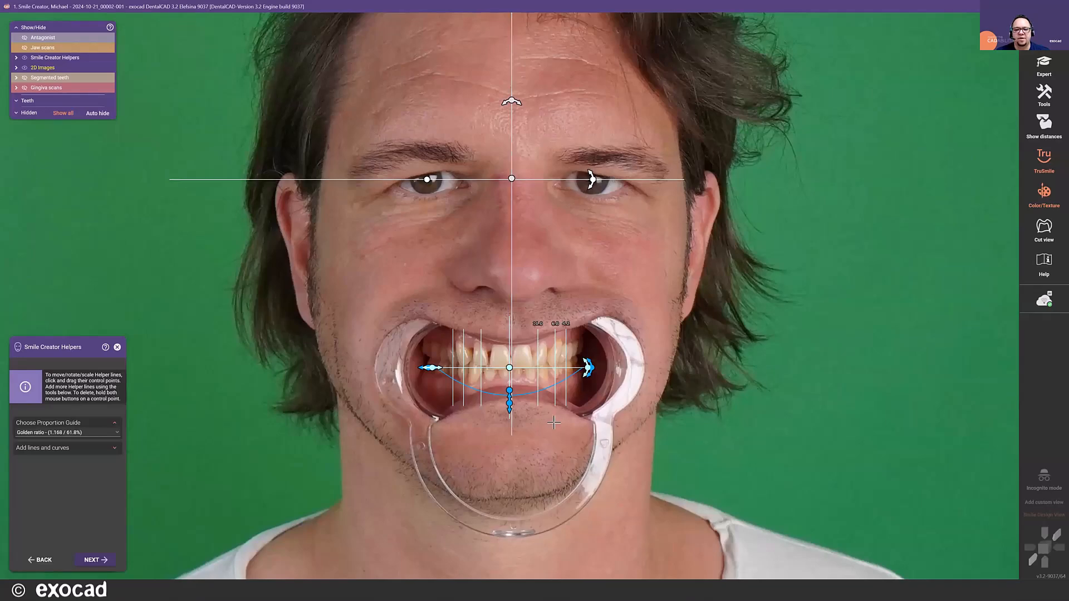
- Try resizing the golden ratio proportion guide over the upper anterior teeth
{"action": "scroll", "coordinate": [547, 313], "scroll_direction": "up", "scroll_amount": 5}
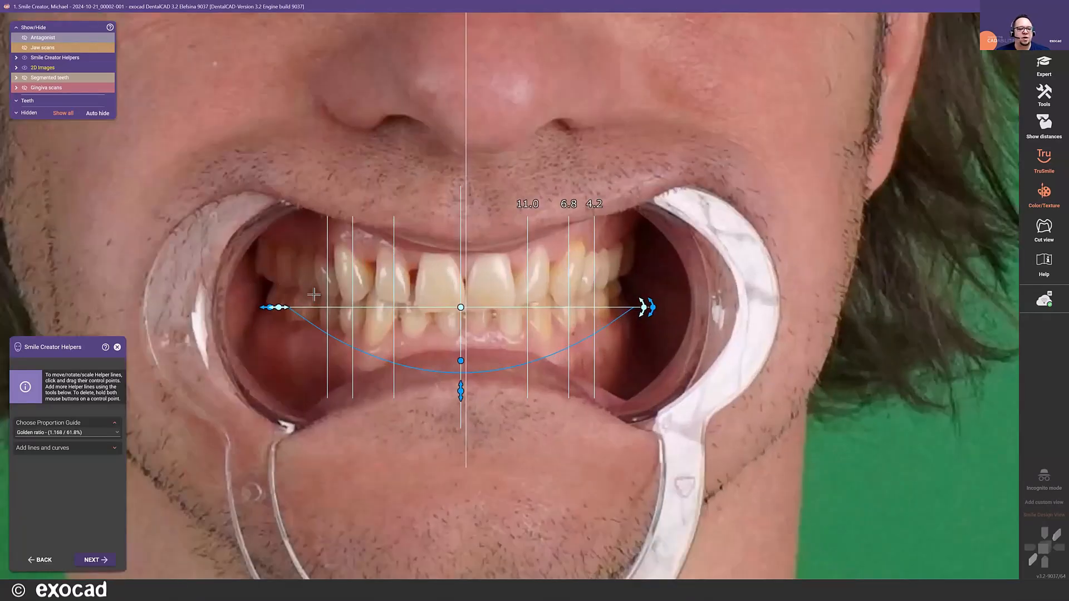
{"action": "left_click_drag", "start_coordinate": [284, 307], "coordinate": [252, 313]}
{"action": "left_click_drag", "start_coordinate": [271, 314], "coordinate": [254, 327]}
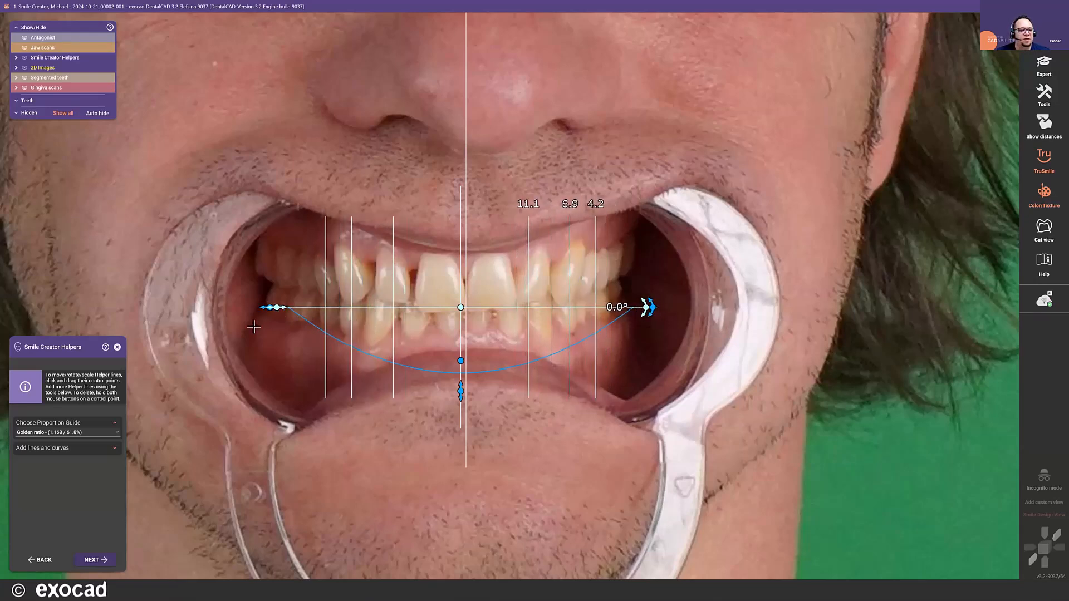
- Change the proportion guide to 100% - 65% - 50% and narrow it to tooth widths of about 9.3, 6.0 and 4.6
{"action": "left_click", "coordinate": [91, 431]}
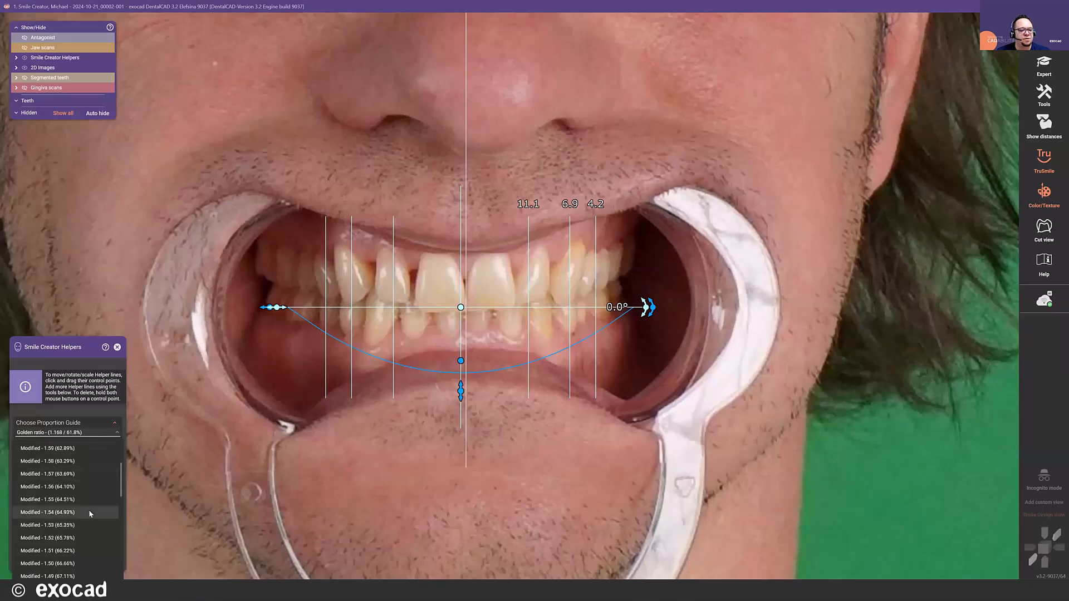
{"action": "scroll", "coordinate": [78, 535], "scroll_direction": "down", "scroll_amount": 2}
{"action": "scroll", "coordinate": [71, 493], "scroll_direction": "up", "scroll_amount": 2}
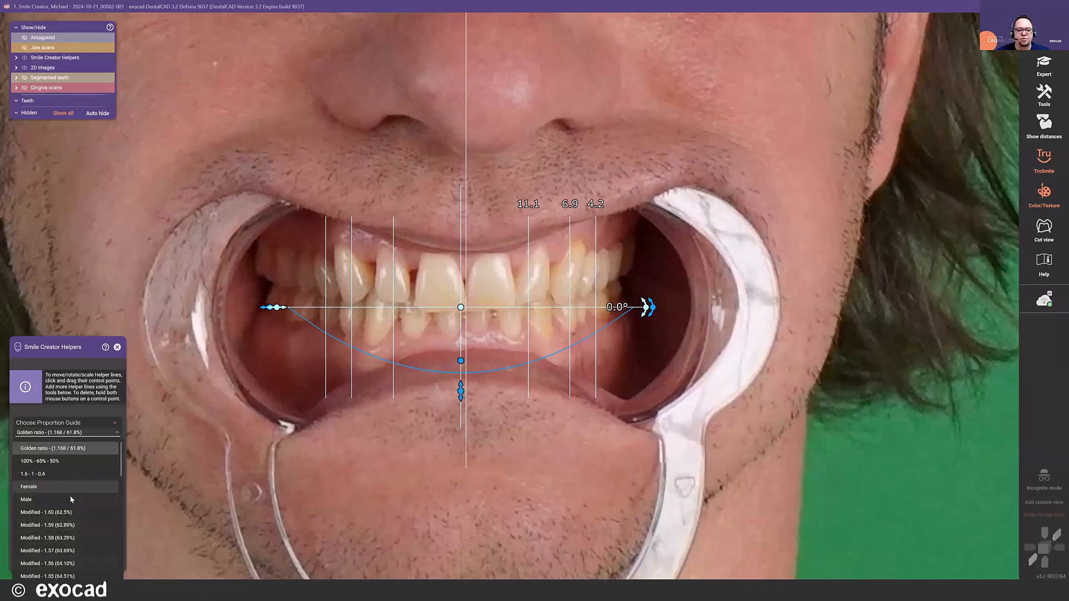
{"action": "left_click", "coordinate": [71, 461]}
{"action": "left_click_drag", "start_coordinate": [279, 310], "coordinate": [298, 312]}
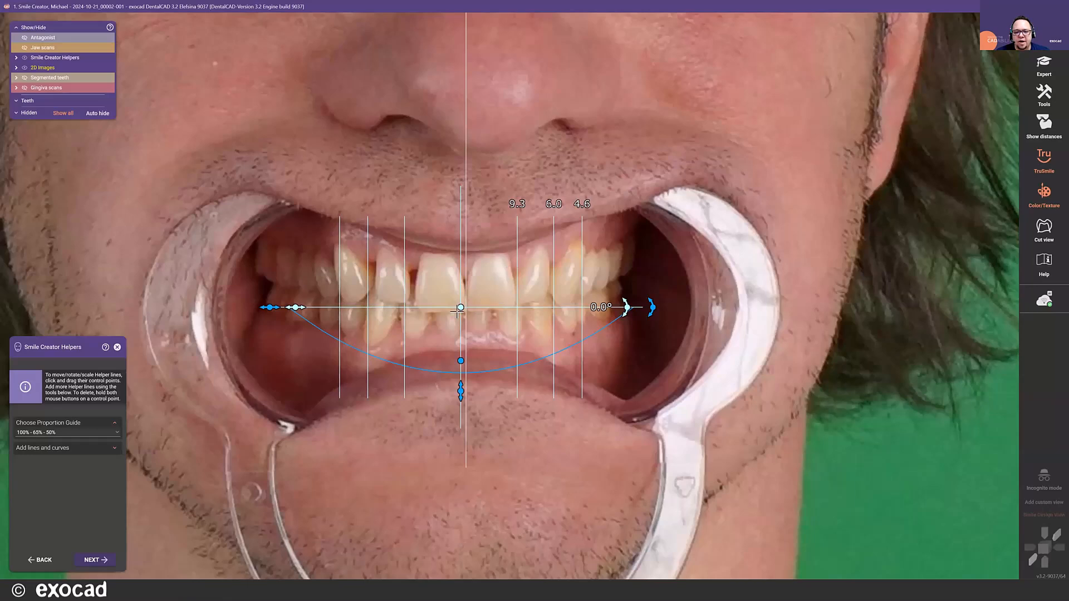
- Shift the proportion guide sideways so its centre lines up with the facial midline
{"action": "scroll", "coordinate": [461, 307], "scroll_direction": "up", "scroll_amount": 3}
{"action": "left_click_drag", "start_coordinate": [447, 310], "coordinate": [448, 310]}
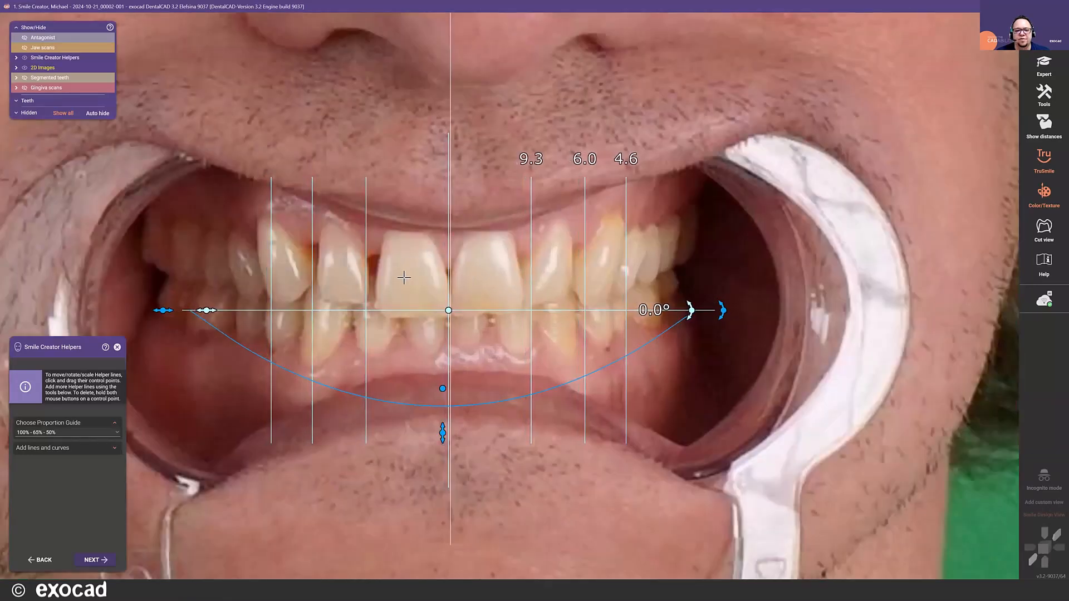
{"action": "scroll", "coordinate": [404, 278], "scroll_direction": "down", "scroll_amount": 4}
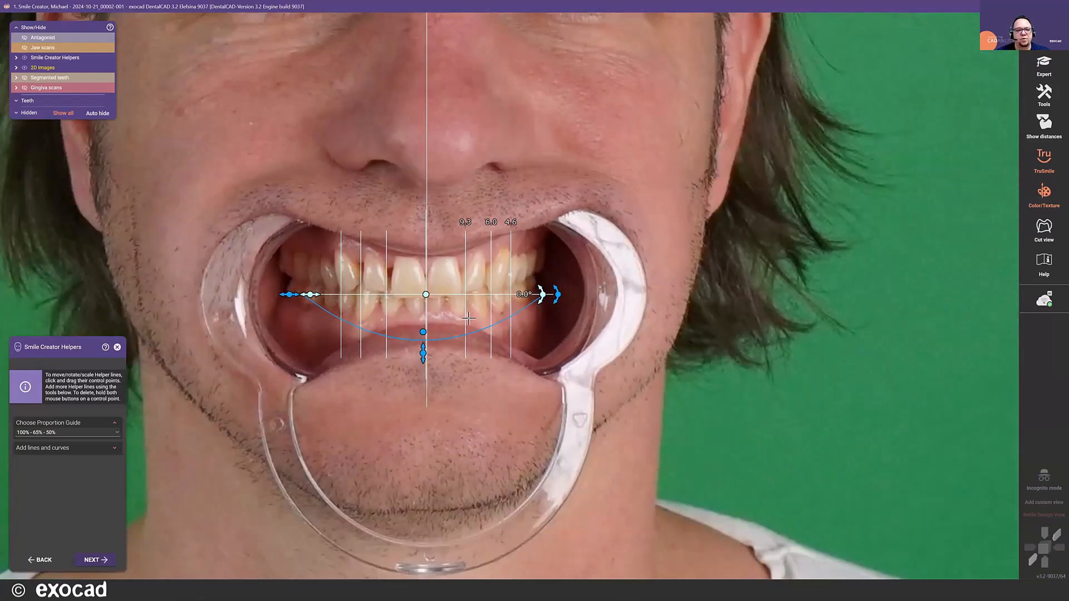
- Show SMILE.jpg, then raise and slightly tilt the blue smile curve to follow the upper incisal edges and lower lip
{"action": "left_click", "coordinate": [16, 67]}
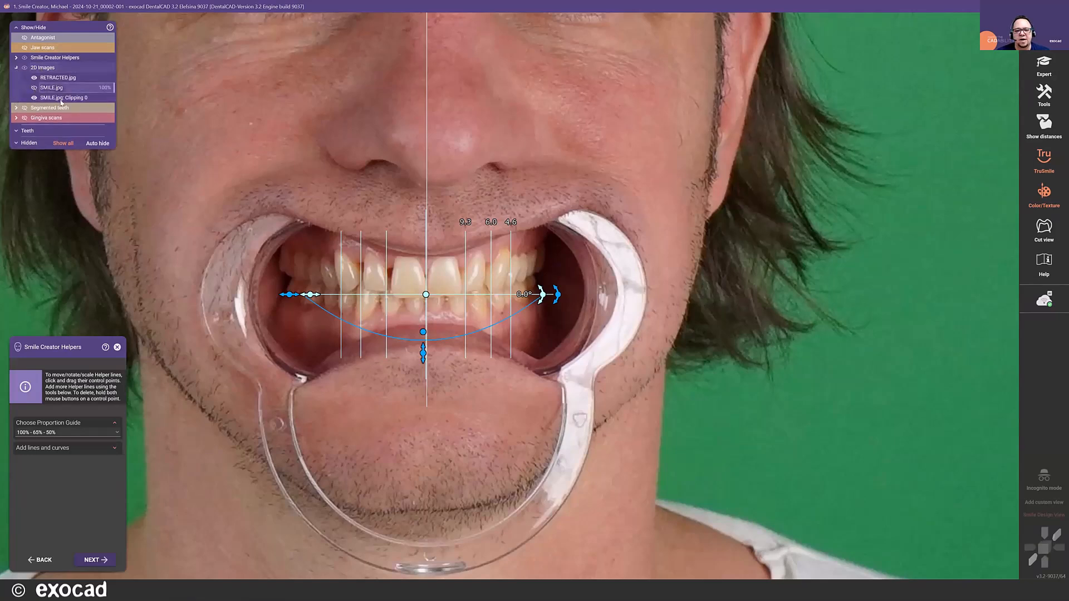
{"action": "left_click", "coordinate": [34, 88]}
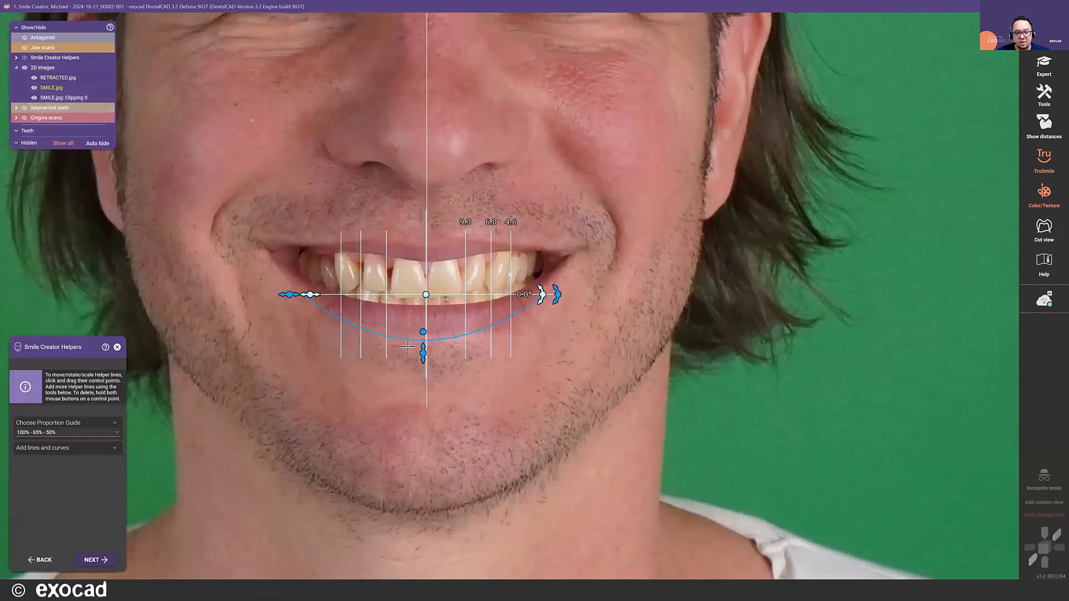
{"action": "left_click_drag", "start_coordinate": [423, 354], "coordinate": [422, 321]}
{"action": "left_click_drag", "start_coordinate": [556, 275], "coordinate": [554, 278]}
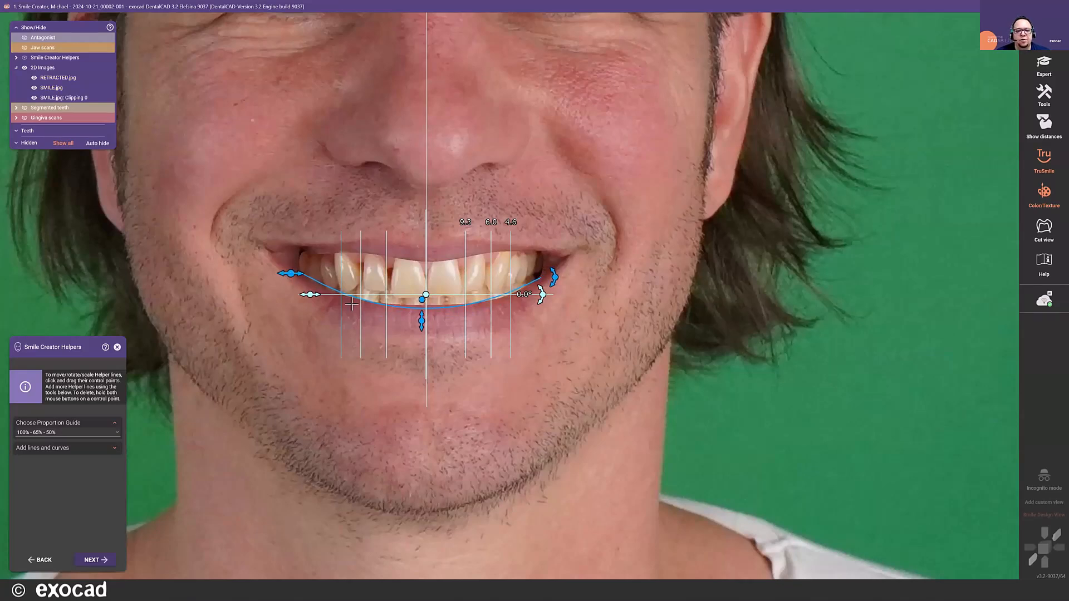
{"action": "left_click_drag", "start_coordinate": [421, 323], "coordinate": [421, 320]}
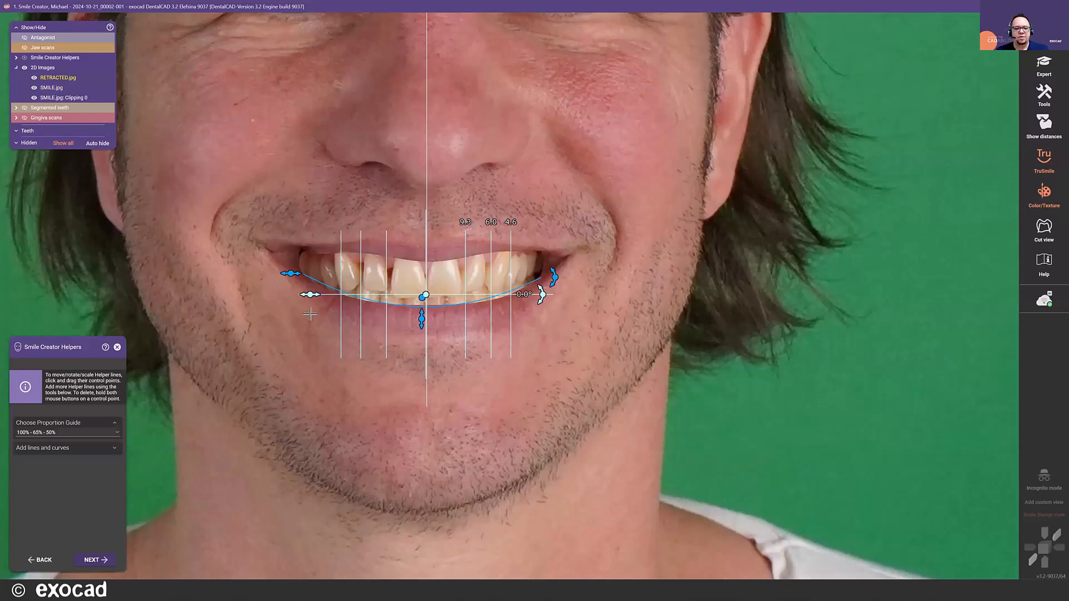
{"action": "left_click", "coordinate": [100, 449]}
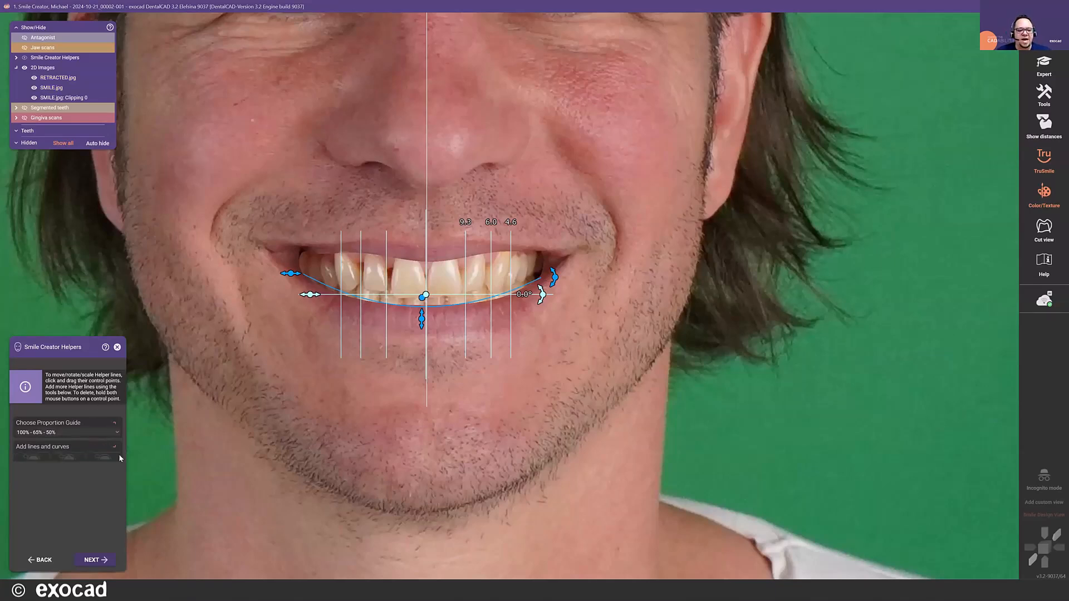
{"action": "left_click", "coordinate": [116, 465]}
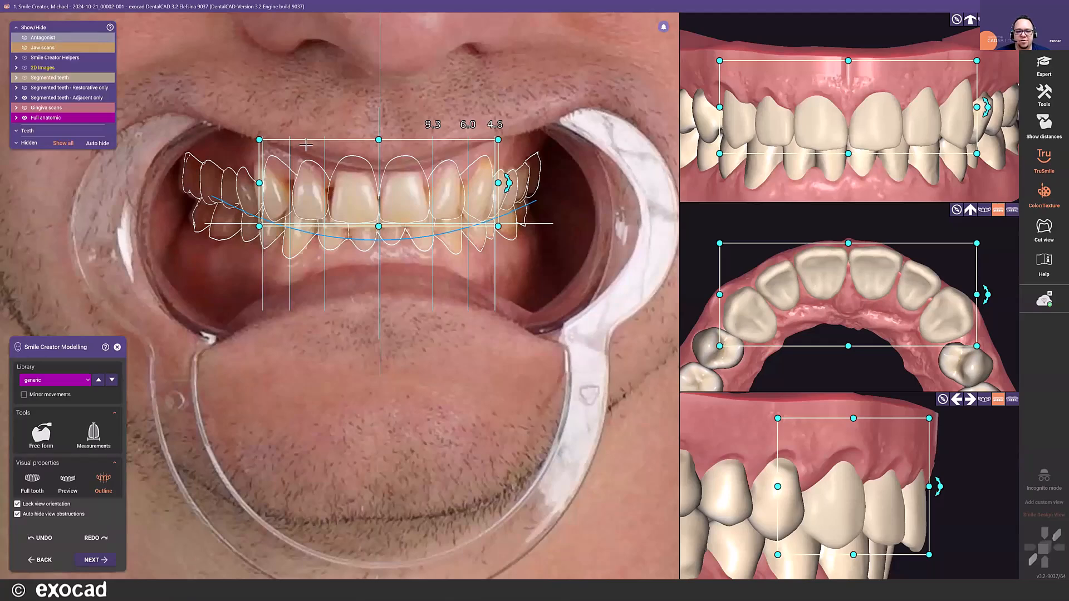
- Compare the generic-smooth and hd tooth libraries, then apply the Filippidis 3 library to the upper anterior mockup
{"action": "left_click", "coordinate": [67, 488]}
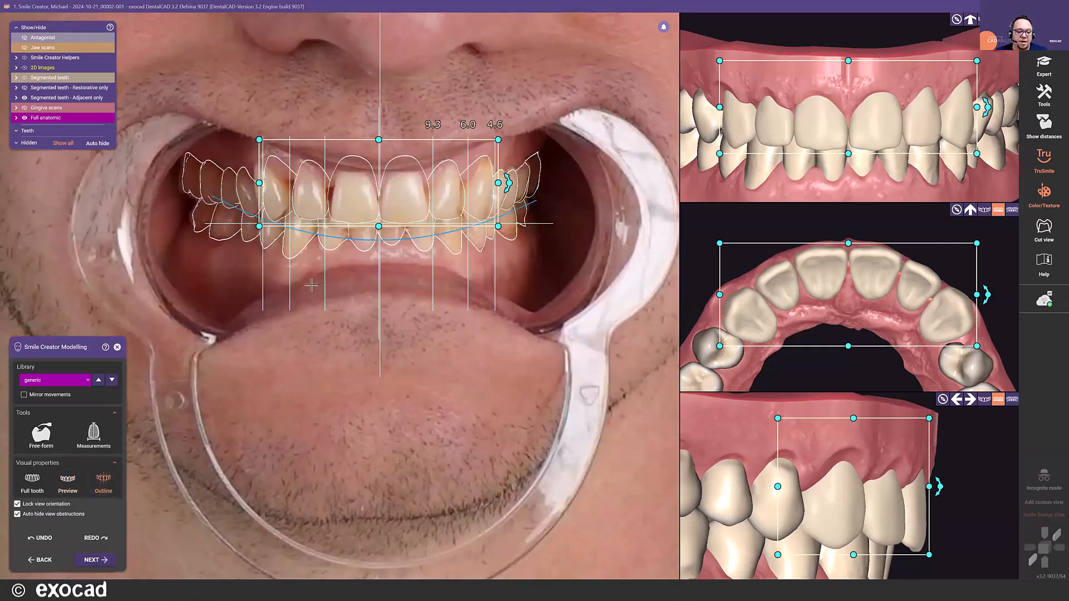
{"action": "left_click", "coordinate": [85, 384]}
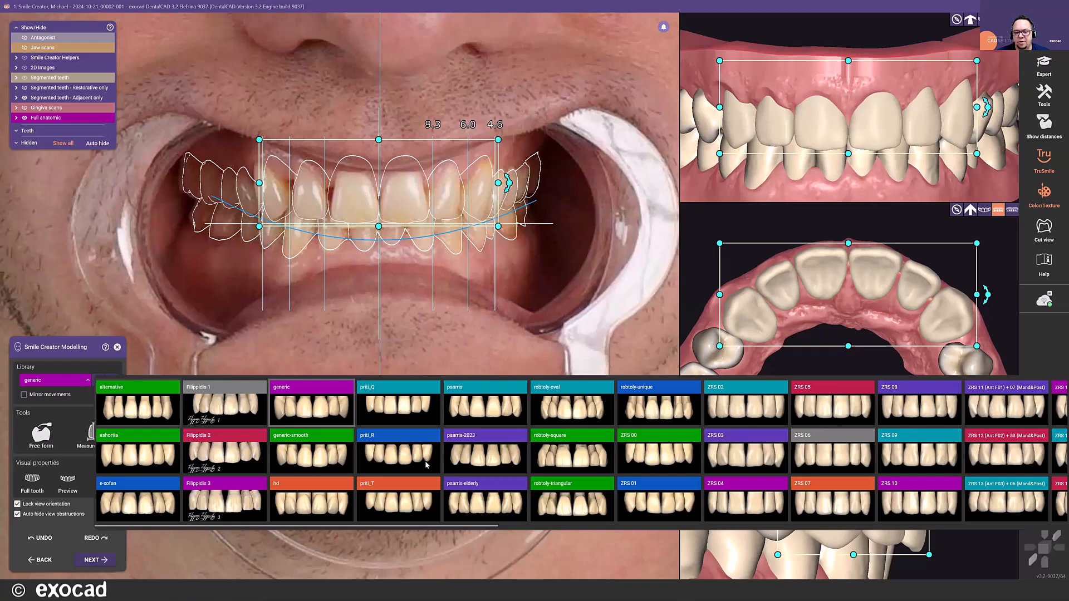
{"action": "left_click", "coordinate": [86, 372]}
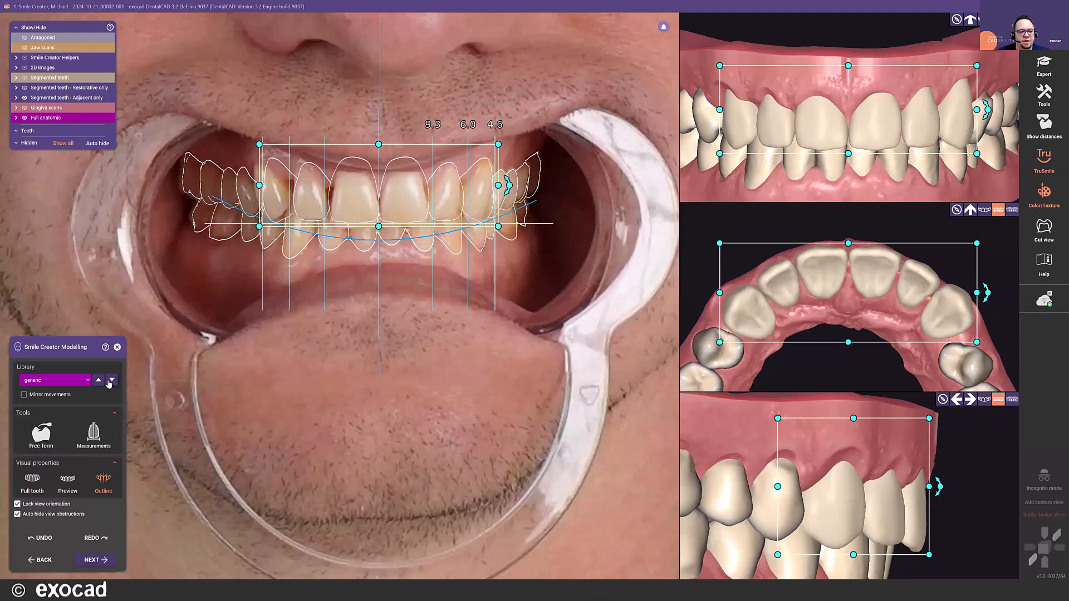
{"action": "left_click", "coordinate": [111, 381]}
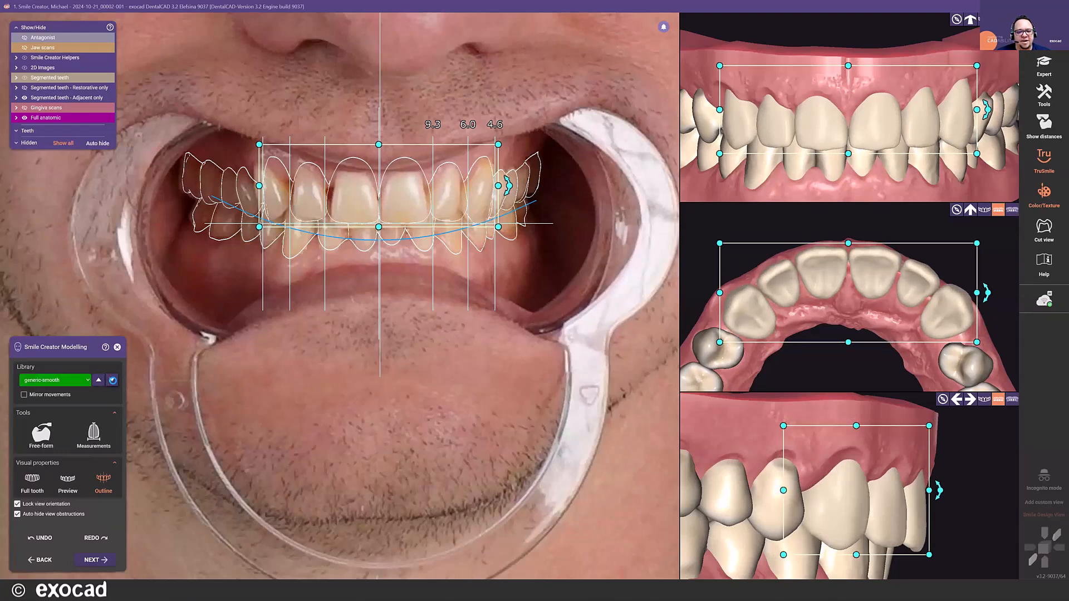
{"action": "left_click", "coordinate": [112, 380]}
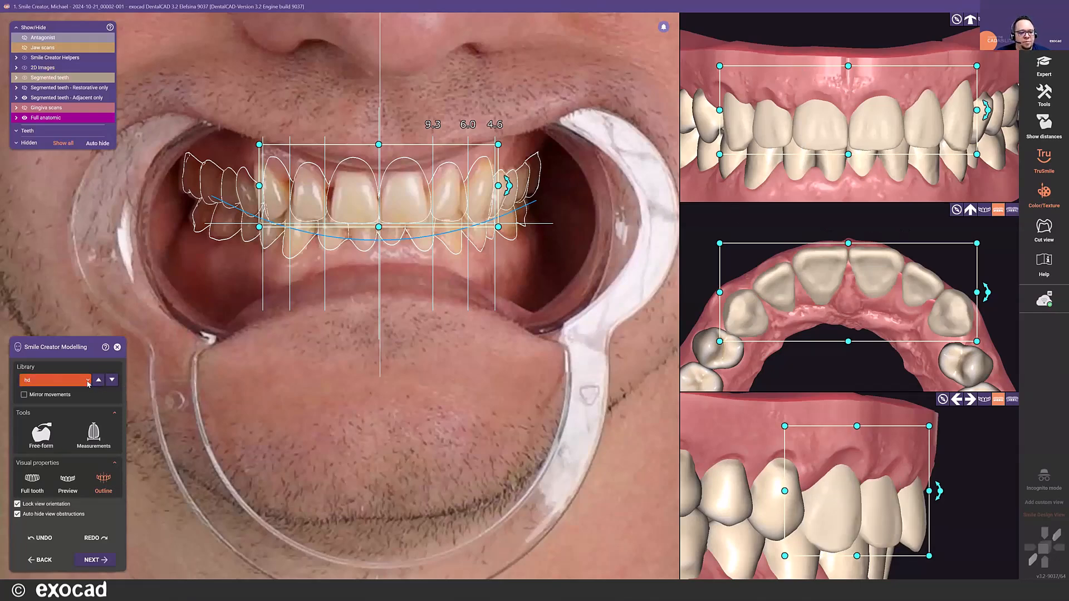
{"action": "left_click", "coordinate": [88, 381]}
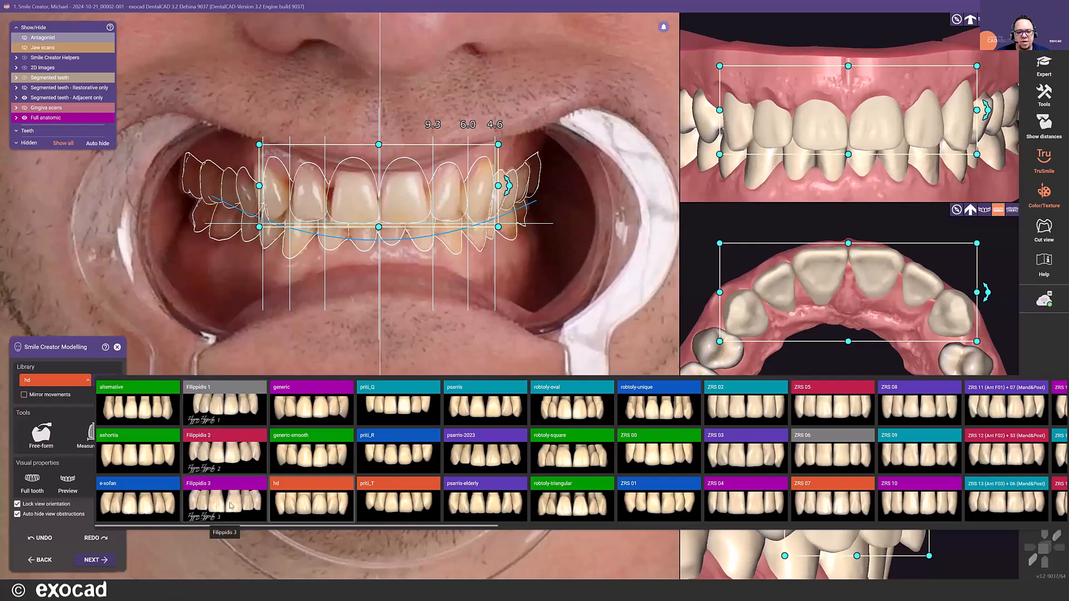
{"action": "left_click", "coordinate": [248, 496]}
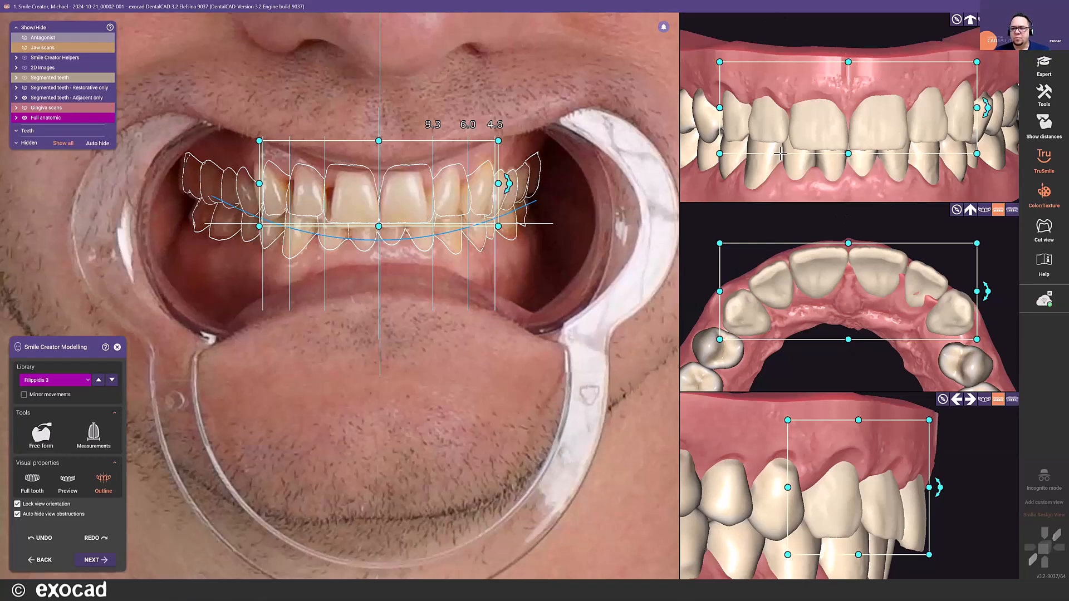
- Widen the whole upper anterior mockup on the patient's right side and extend its arch slightly in both the palatal and labial directions
{"action": "mouse_move", "coordinate": [719, 338]}
{"action": "left_mouse_down"}
{"action": "mouse_move", "coordinate": [737, 337]}
{"action": "mouse_move", "coordinate": [710, 337]}
{"action": "left_mouse_up"}
{"action": "left_click_drag", "start_coordinate": [987, 293], "coordinate": [989, 298]}
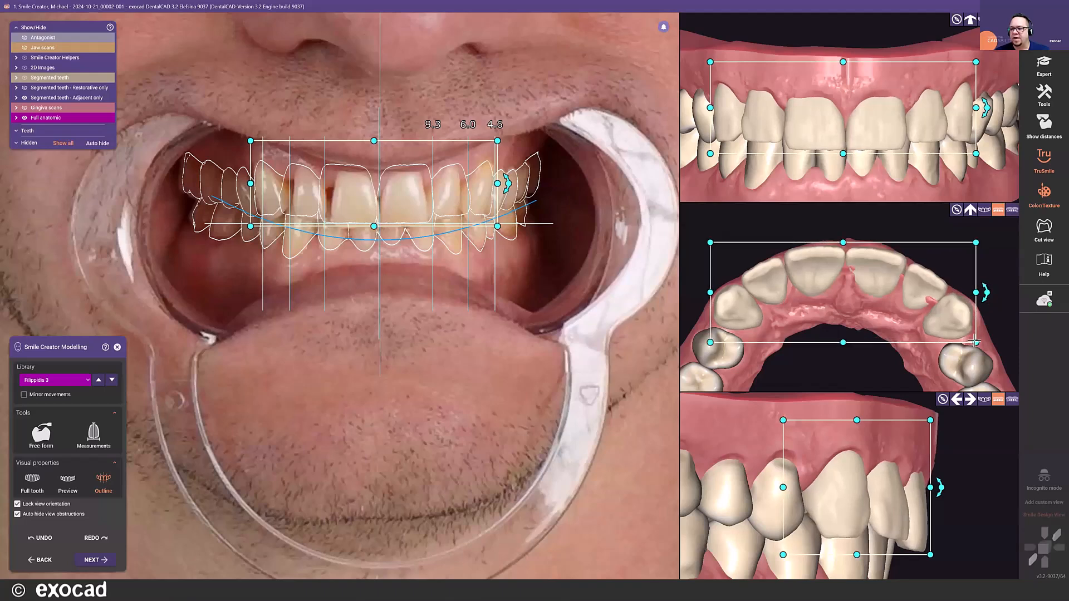
{"action": "left_click_drag", "start_coordinate": [975, 342], "coordinate": [976, 344]}
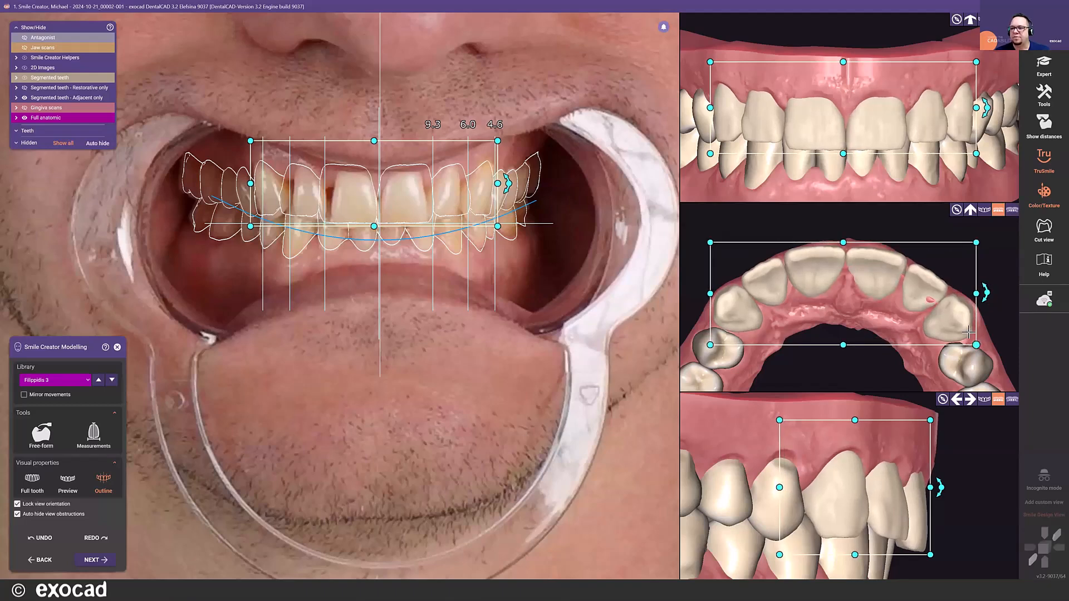
{"action": "left_click_drag", "start_coordinate": [843, 240], "coordinate": [842, 237]}
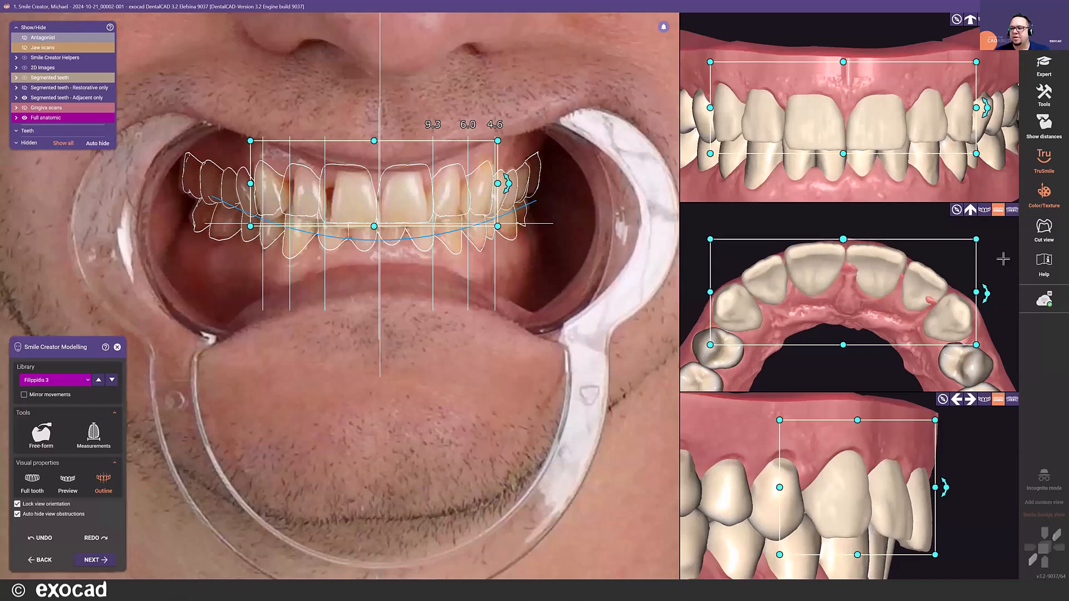
- Show the patient's teeth intended for restorations in the occlusal view and lengthen the whole mockup slightly at the incisal edges
{"action": "left_click", "coordinate": [1013, 211]}
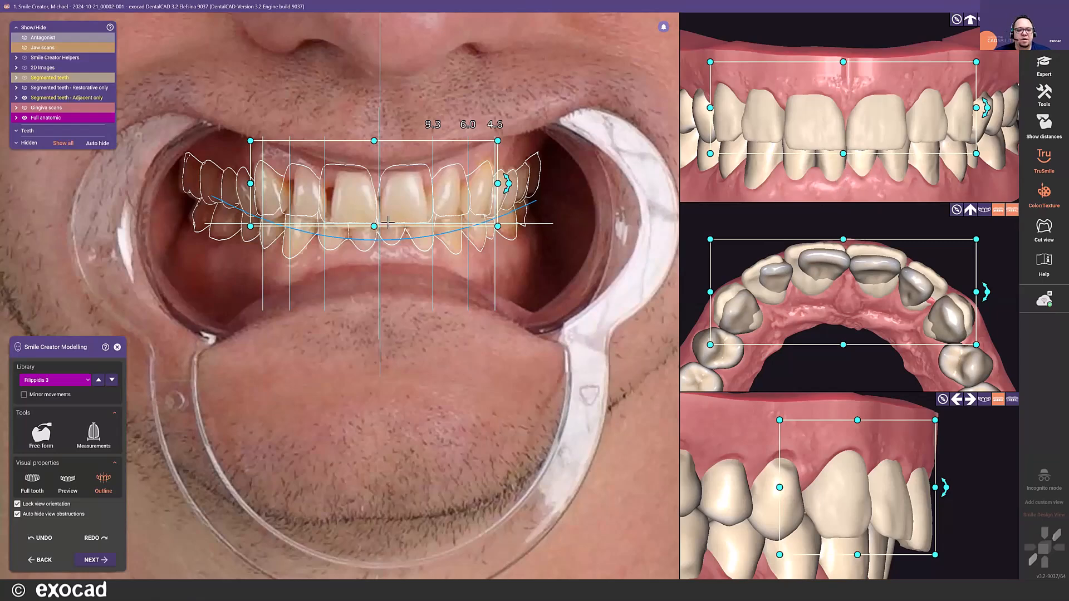
{"action": "scroll", "coordinate": [373, 232], "scroll_direction": "up", "scroll_amount": 1}
{"action": "scroll", "coordinate": [373, 232], "scroll_direction": "up", "scroll_amount": 1}
{"action": "left_click_drag", "start_coordinate": [375, 219], "coordinate": [375, 230]}
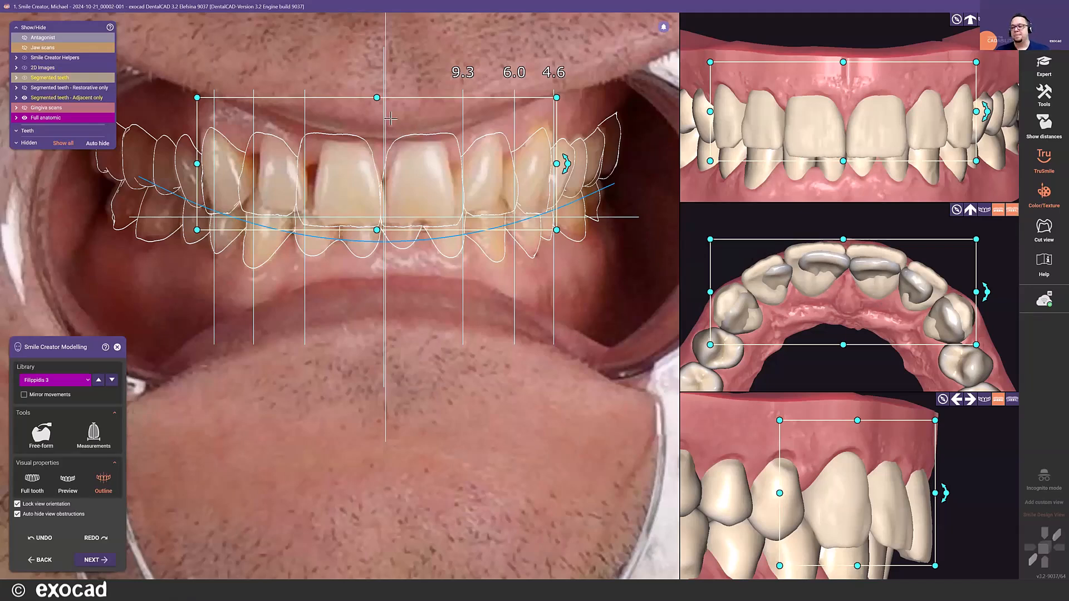
- Compare the mockup with the patient's teeth in the occlusal view, then rotate the whole mockup slightly in the side view
{"action": "left_click", "coordinate": [1011, 211]}
{"action": "left_click", "coordinate": [1011, 210]}
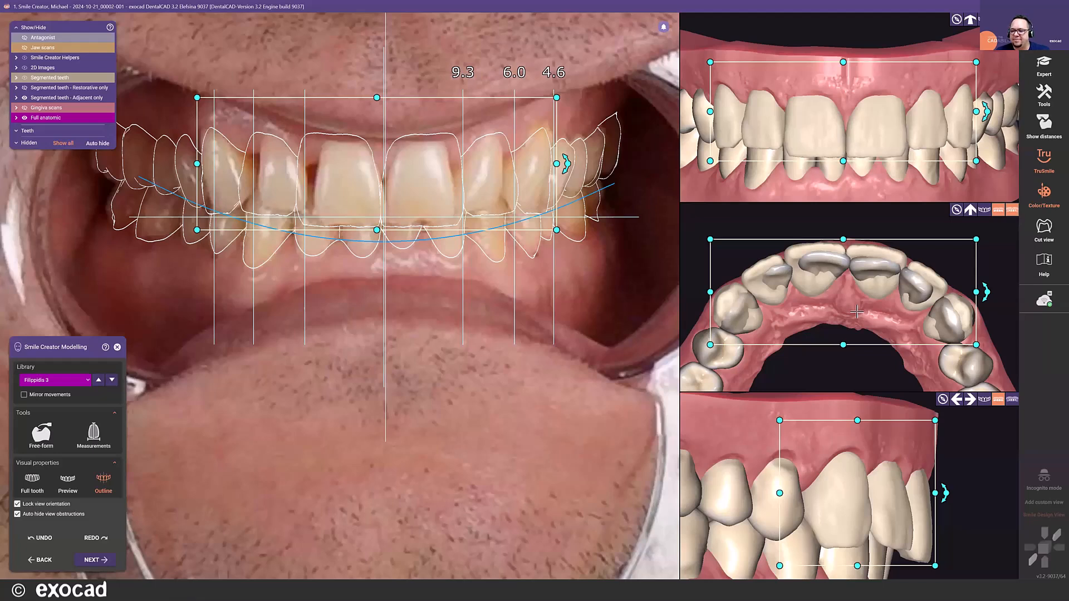
{"action": "scroll", "coordinate": [857, 312], "scroll_direction": "down", "scroll_amount": 2}
{"action": "scroll", "coordinate": [807, 344], "scroll_direction": "up", "scroll_amount": 1}
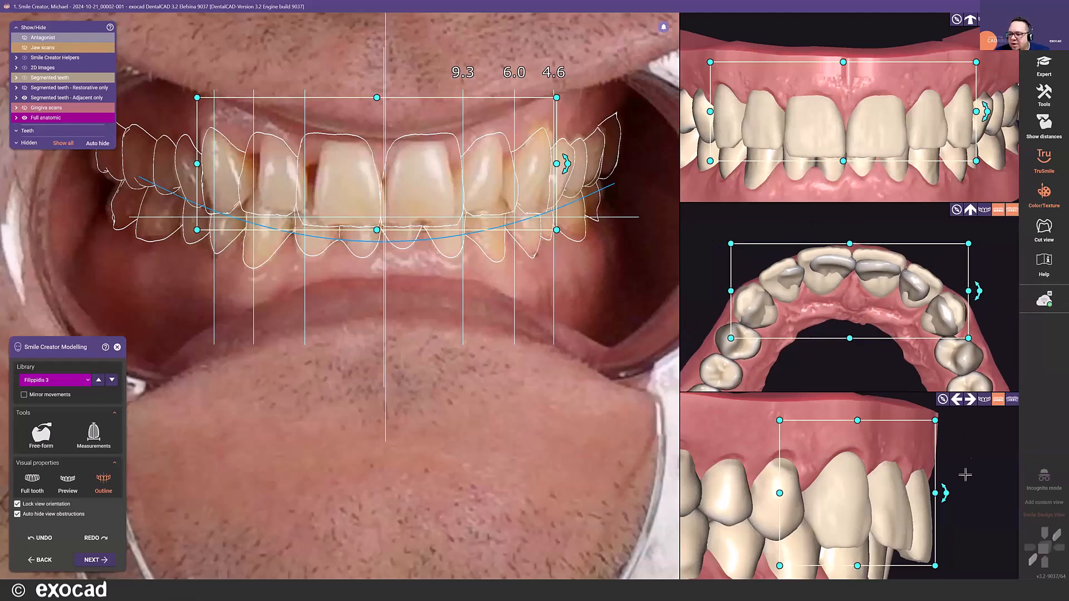
{"action": "left_click_drag", "start_coordinate": [947, 491], "coordinate": [948, 492]}
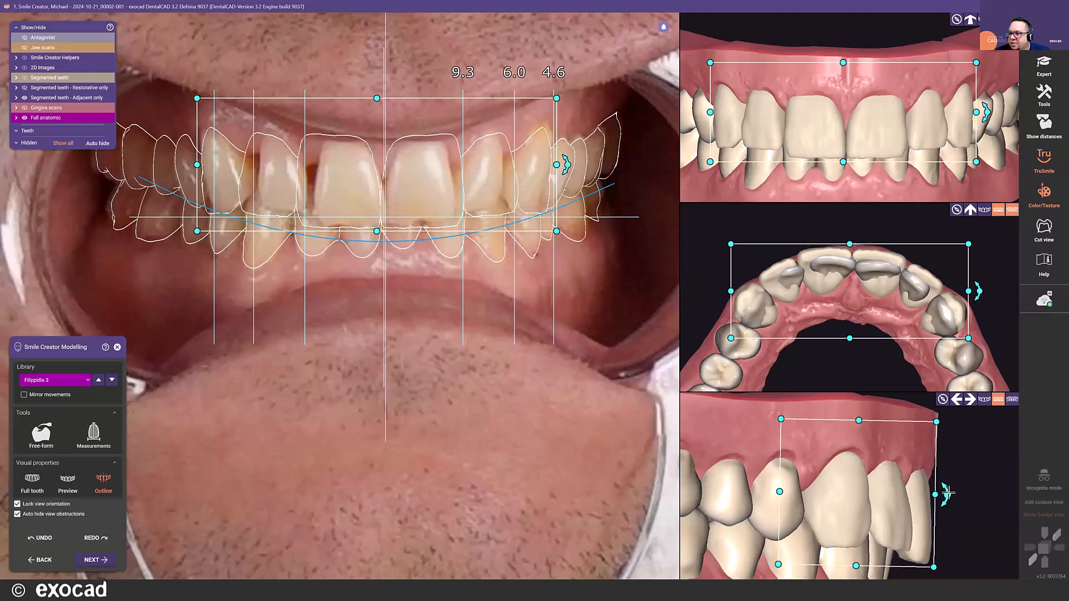
- Display the mockup's distance to scan data as a colour map with the upper limit set to 0.42 mm
{"action": "left_click", "coordinate": [1044, 128]}
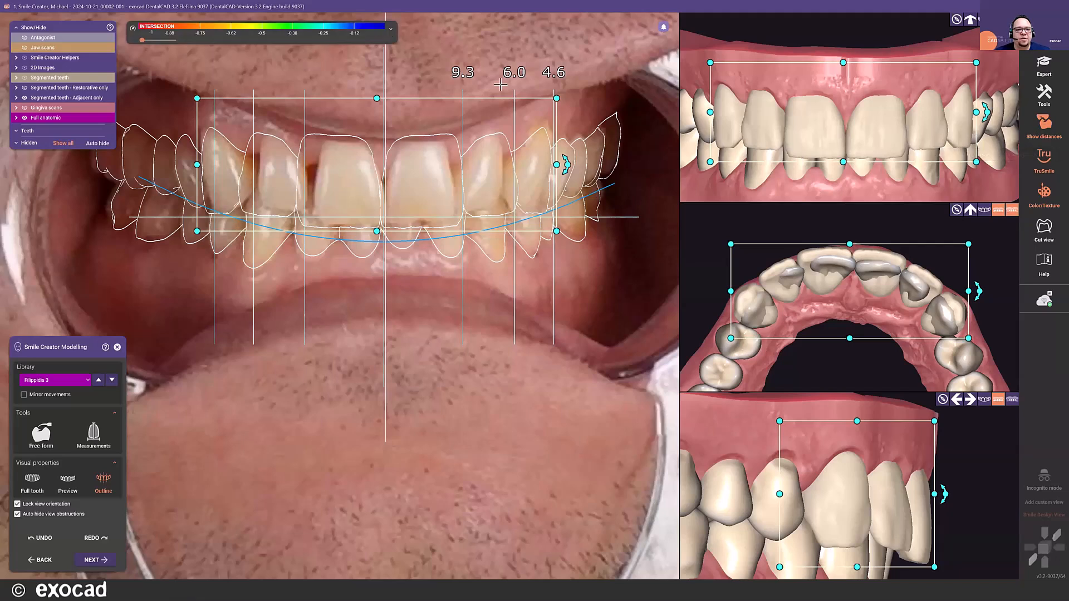
{"action": "left_click", "coordinate": [391, 30]}
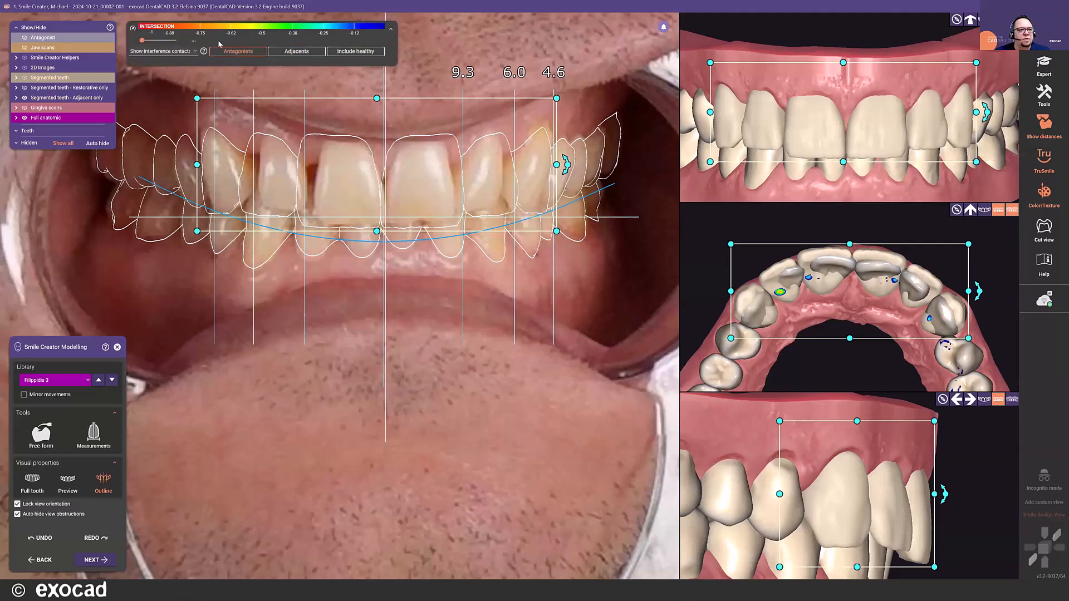
{"action": "left_click", "coordinate": [187, 51]}
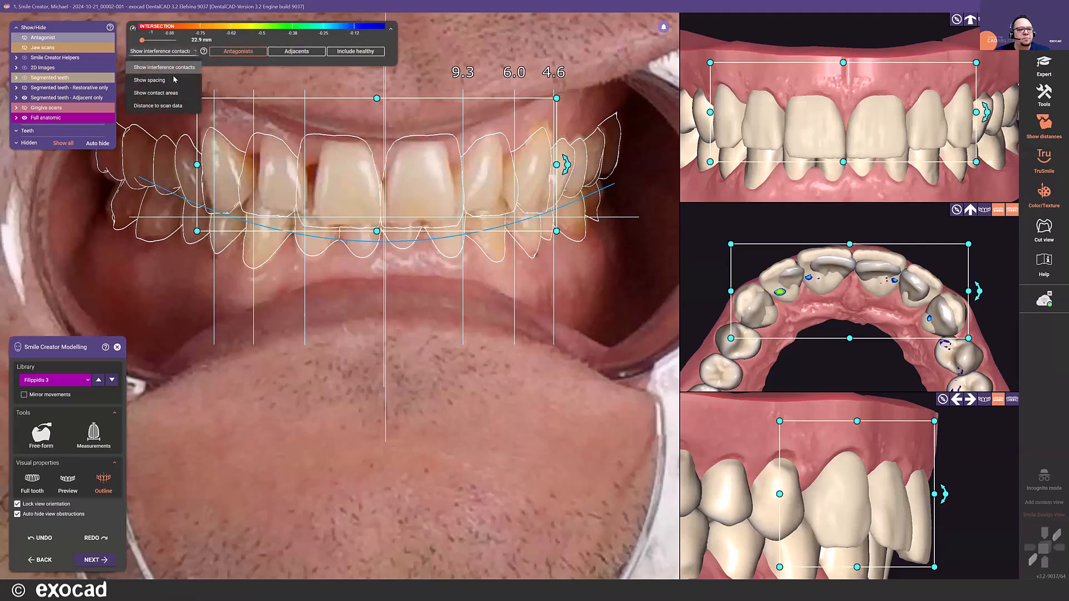
{"action": "left_click", "coordinate": [161, 106]}
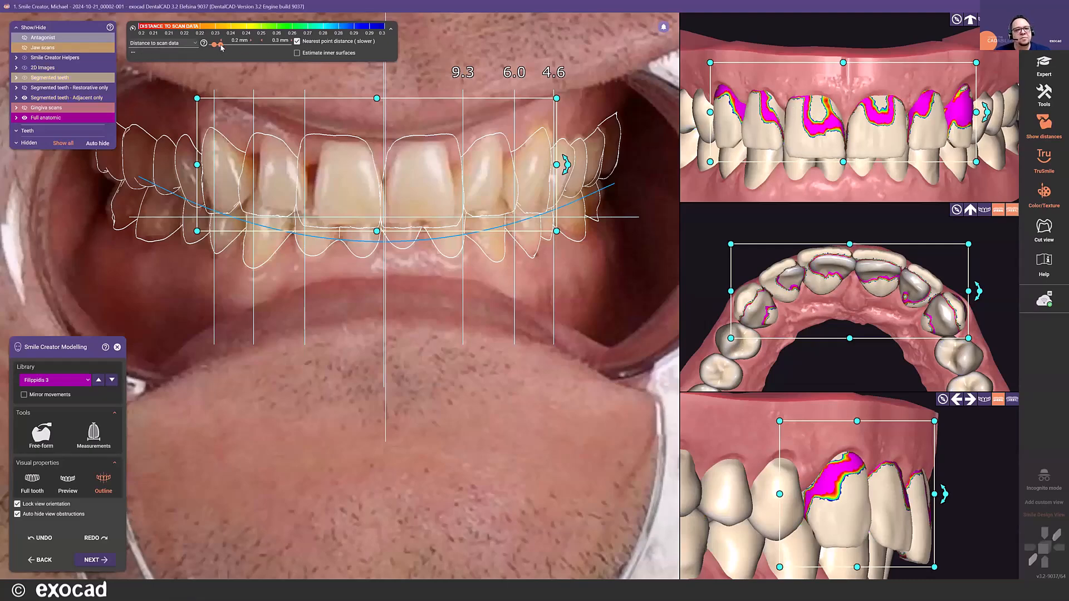
{"action": "left_click_drag", "start_coordinate": [221, 44], "coordinate": [234, 48]}
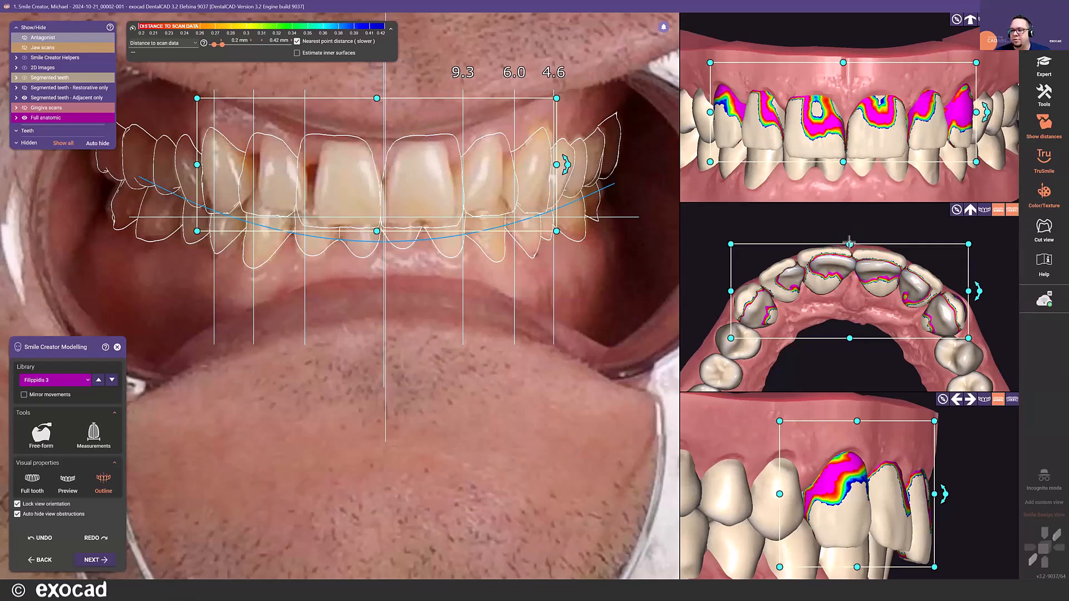
- Extend the whole mockup slightly further labially, adjust its inclination in the side view, and deselect it
{"action": "left_click_drag", "start_coordinate": [849, 243], "coordinate": [849, 242]}
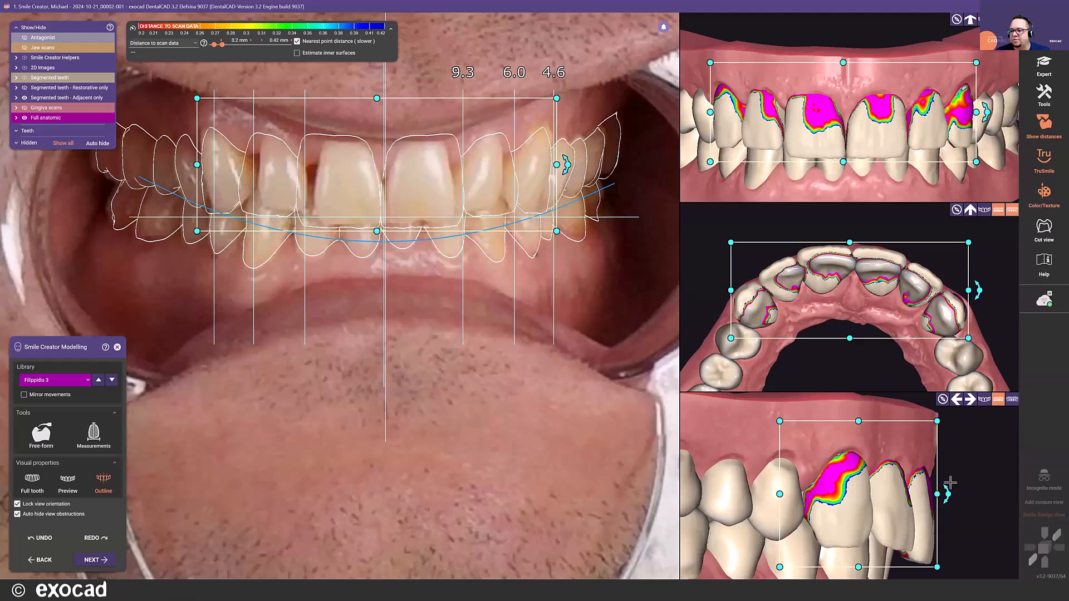
{"action": "left_click_drag", "start_coordinate": [946, 493], "coordinate": [947, 493]}
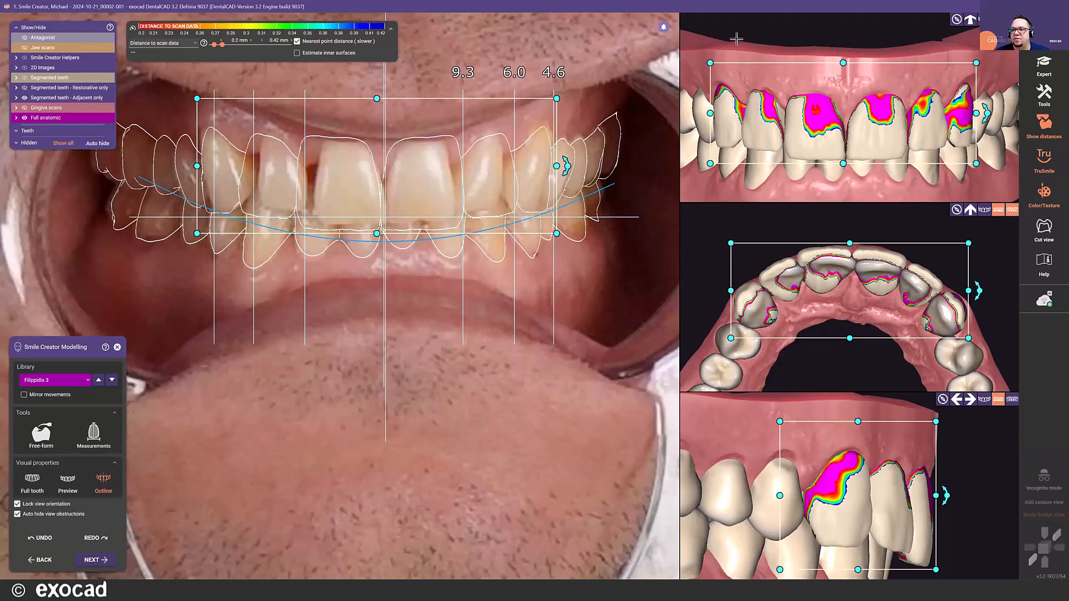
{"action": "left_click", "coordinate": [769, 31]}
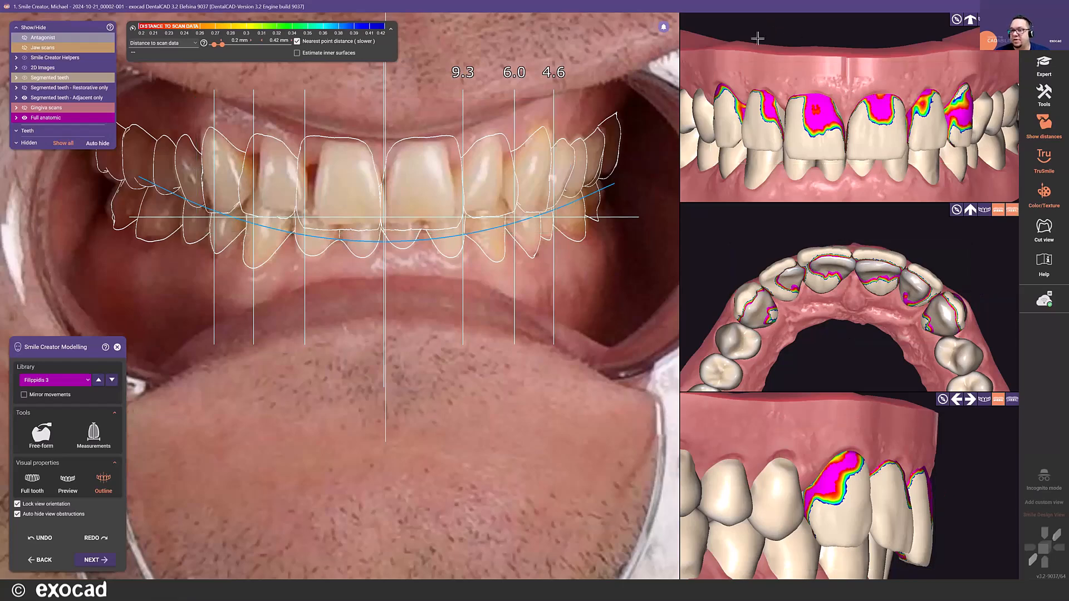
- Enable mirrored movements, enlarge the canines outward and toward the gingiva, and lengthen the lateral incisors toward the gingiva
{"action": "left_click", "coordinate": [723, 113]}
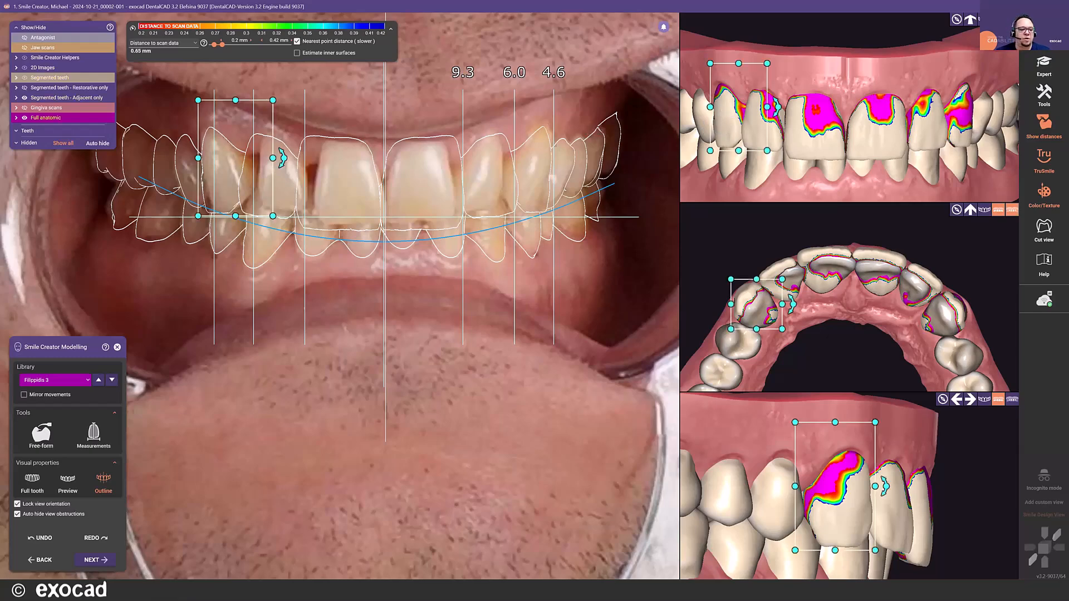
{"action": "left_click", "coordinate": [24, 395]}
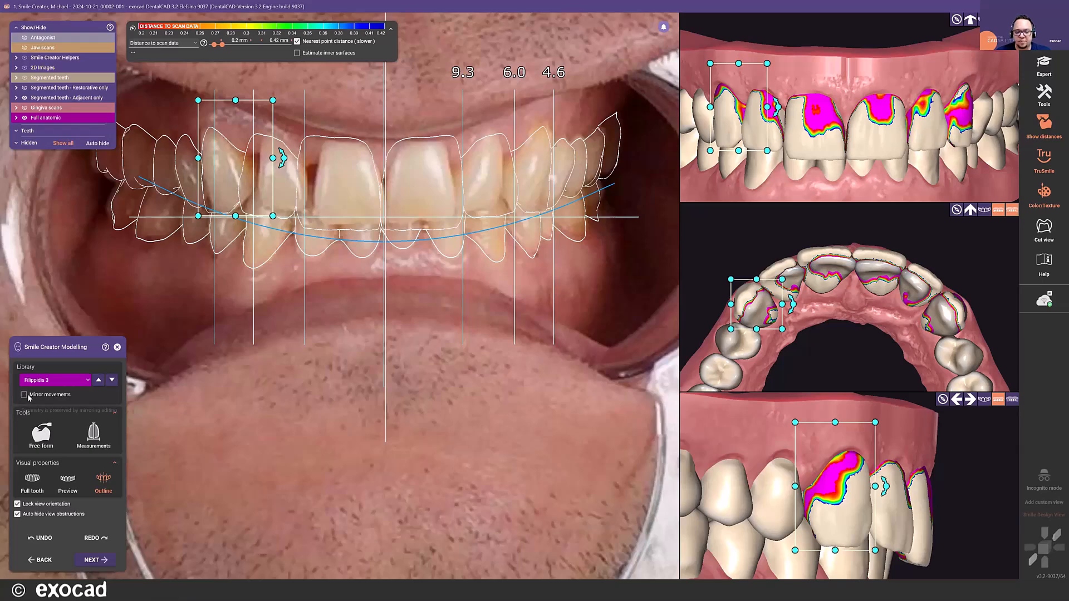
{"action": "left_click_drag", "start_coordinate": [709, 63], "coordinate": [706, 62]}
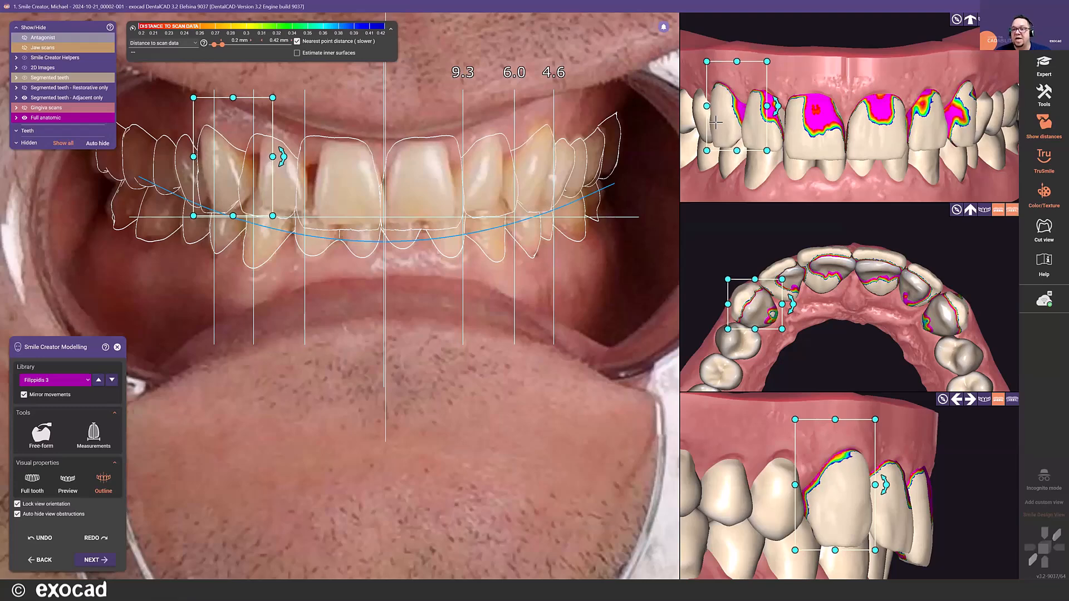
{"action": "left_click", "coordinate": [930, 111]}
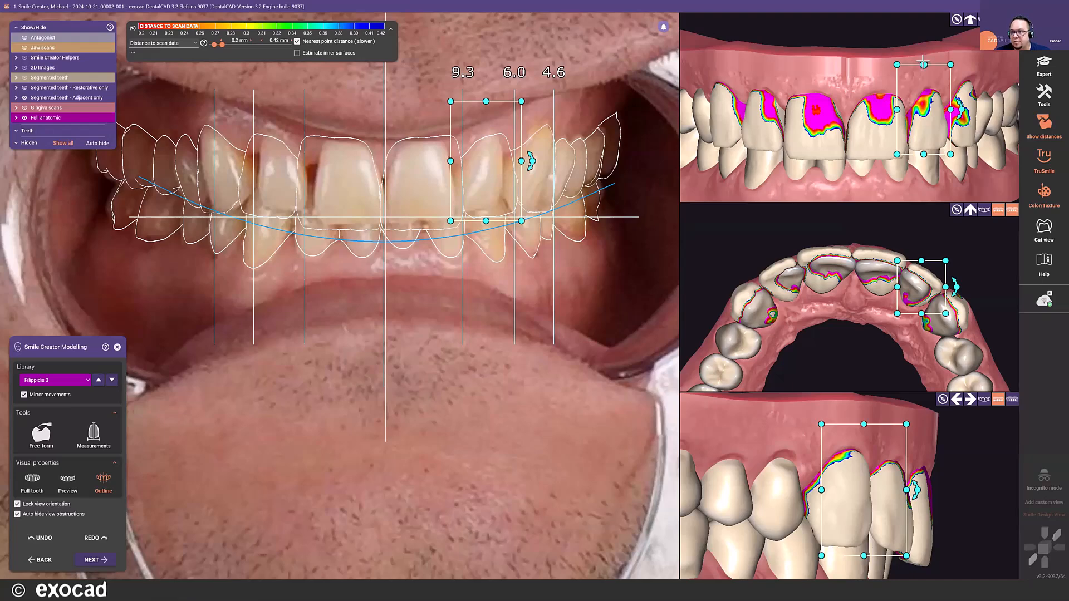
{"action": "left_click_drag", "start_coordinate": [923, 58], "coordinate": [923, 56]}
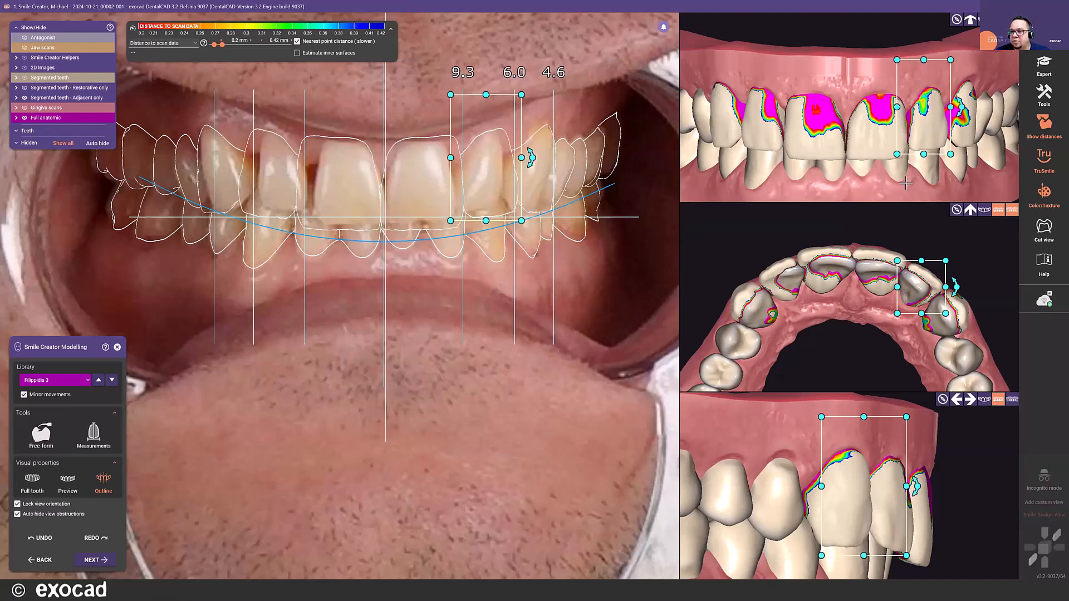
- Extend the central incisors labially and fine-tune their inclination in the side view to cover the underlying teeth
{"action": "left_click", "coordinate": [821, 141]}
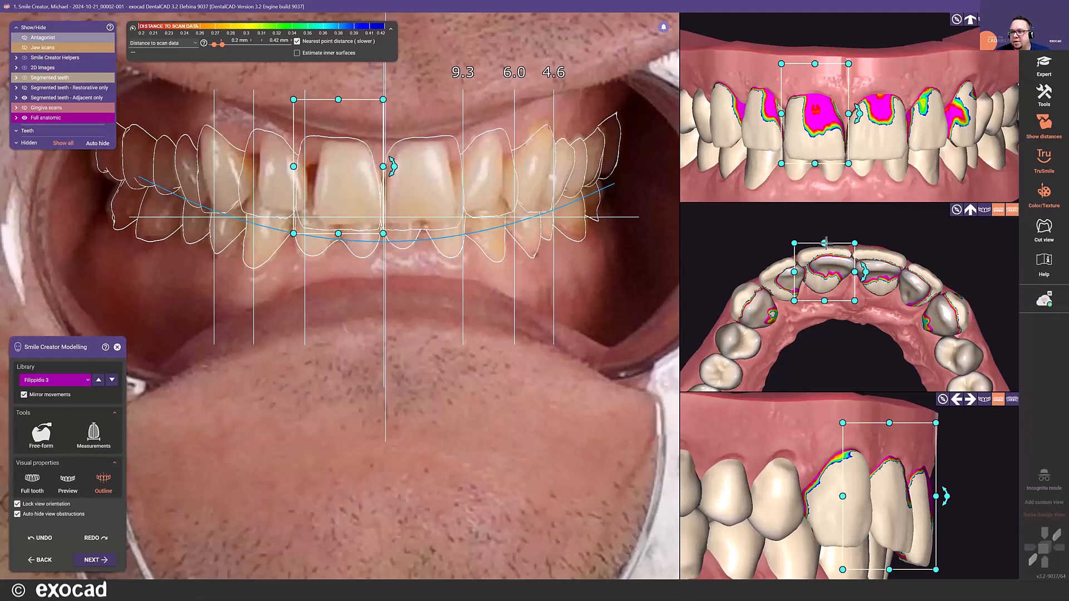
{"action": "left_click_drag", "start_coordinate": [825, 243], "coordinate": [824, 241]}
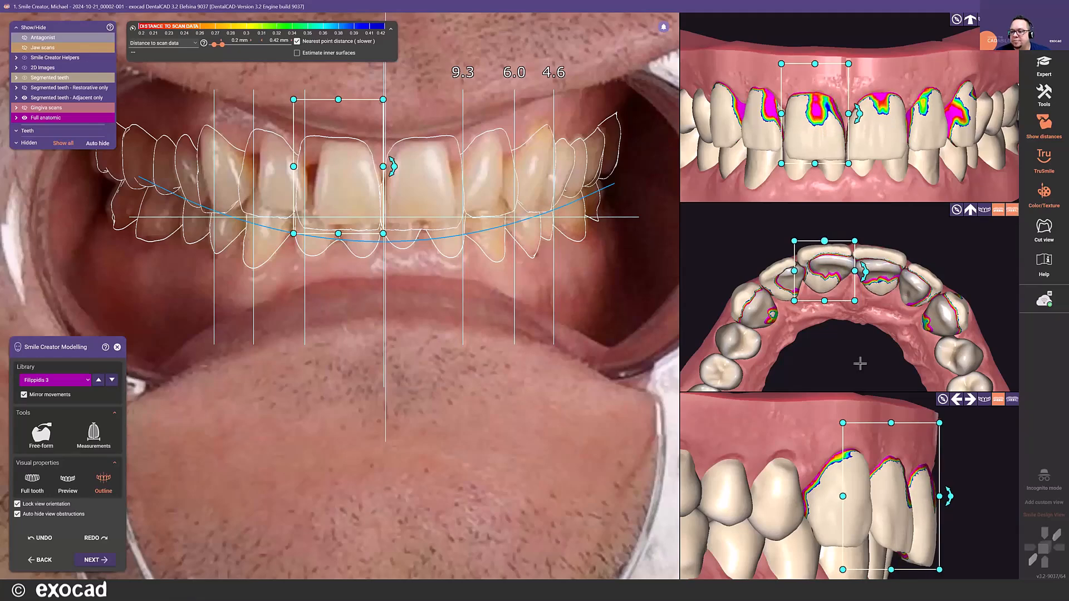
{"action": "left_click_drag", "start_coordinate": [951, 495], "coordinate": [951, 496]}
- Fine-tune the inclination of the lateral incisors in the side view with mirrored movements
{"action": "left_click", "coordinate": [763, 138]}
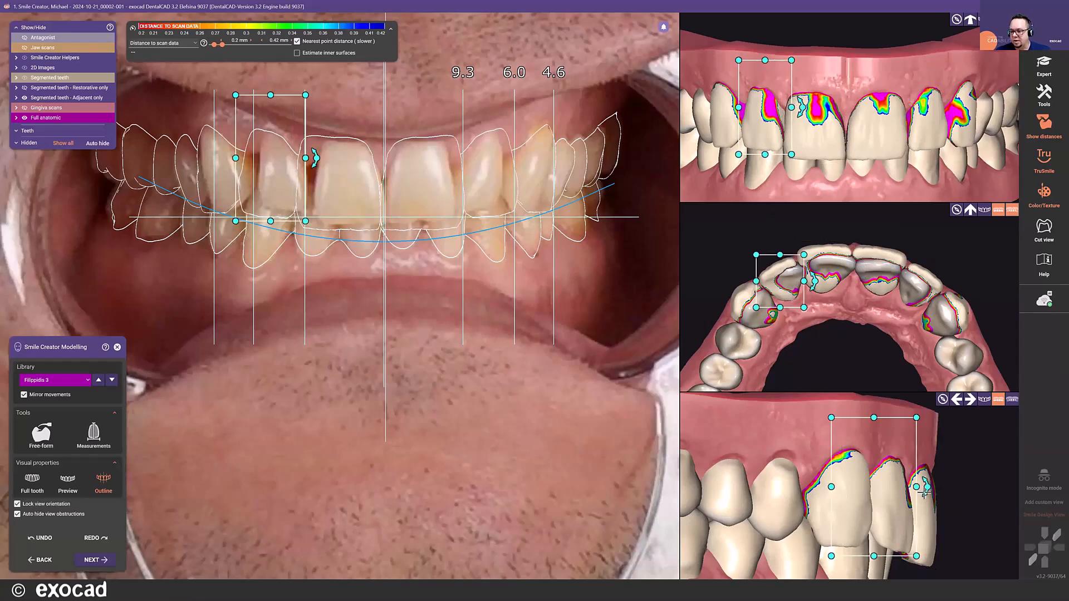
{"action": "left_click_drag", "start_coordinate": [927, 488], "coordinate": [928, 491]}
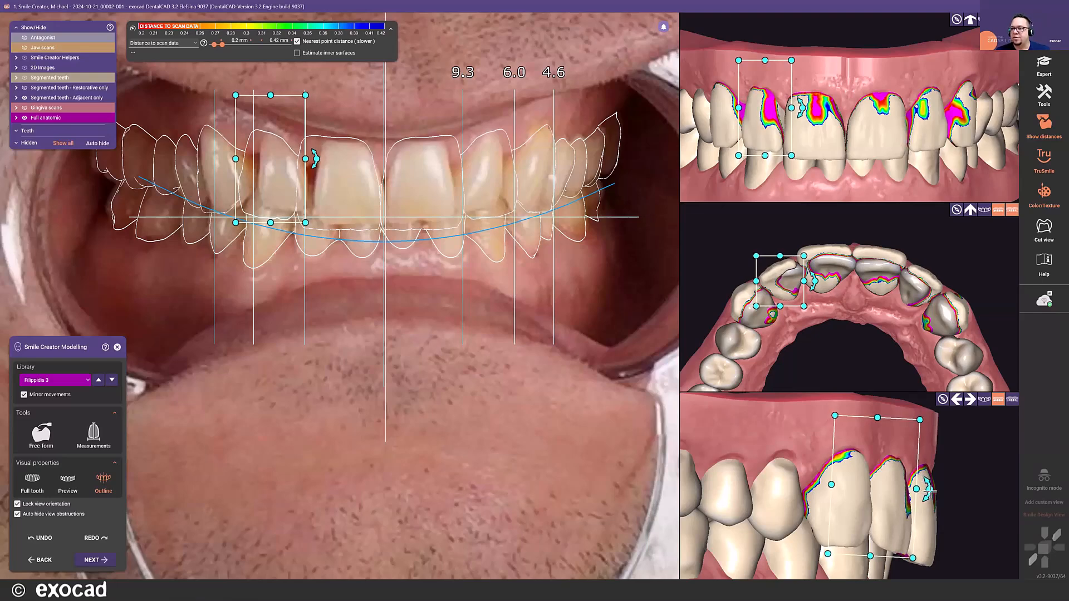
{"action": "left_click_drag", "start_coordinate": [927, 489], "coordinate": [925, 487]}
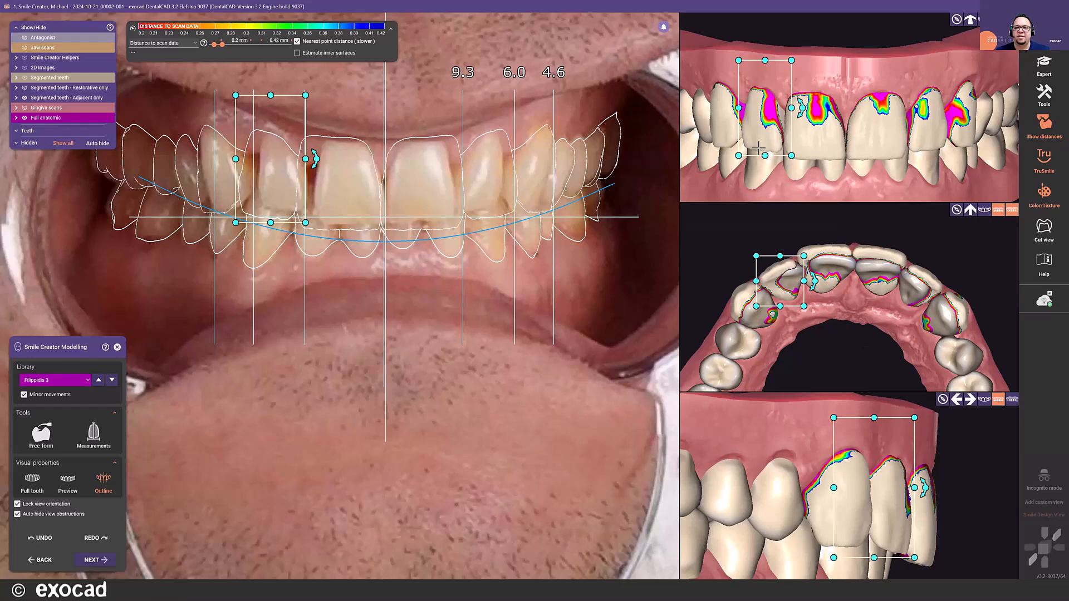
- Free-form the central incisors, lateral incisors and canines in anatomic Tooth parts mode to build up their thin labial areas, using the photo preview
{"action": "left_click", "coordinate": [728, 116]}
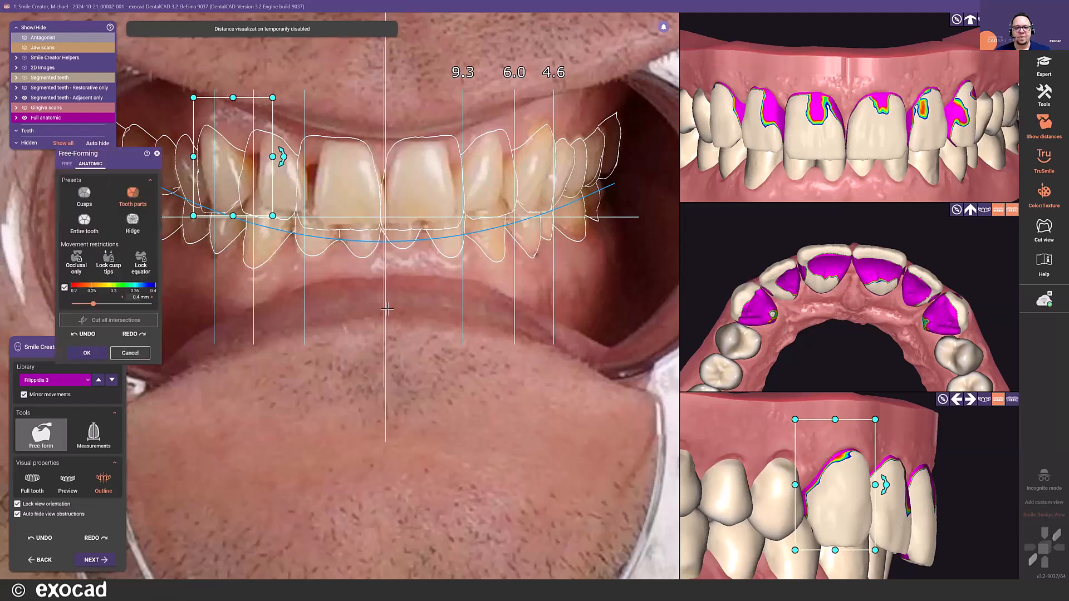
{"action": "left_click", "coordinate": [67, 490]}
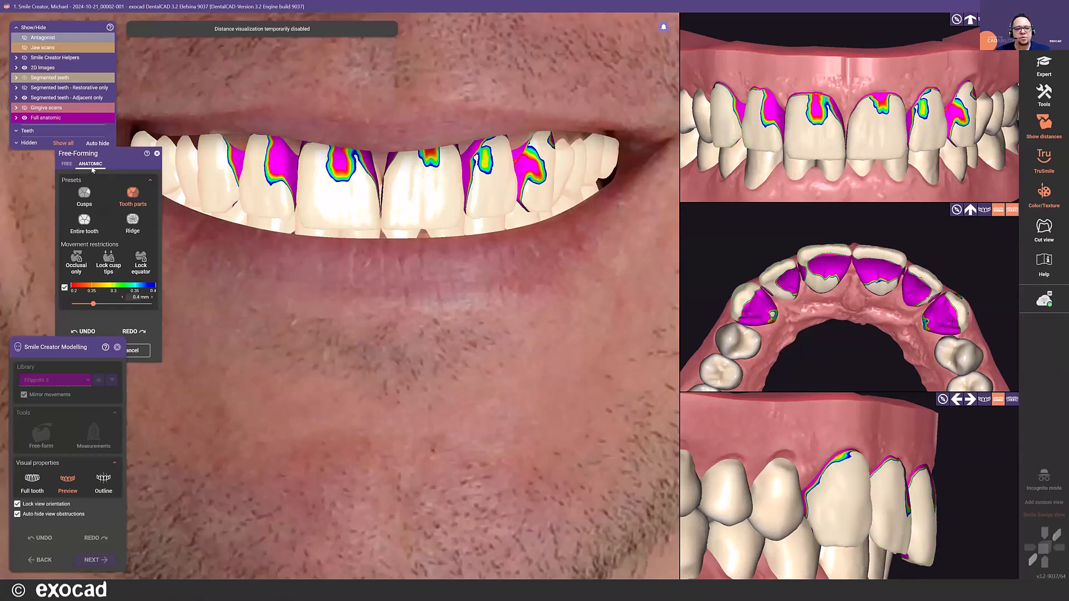
{"action": "left_click", "coordinate": [820, 101]}
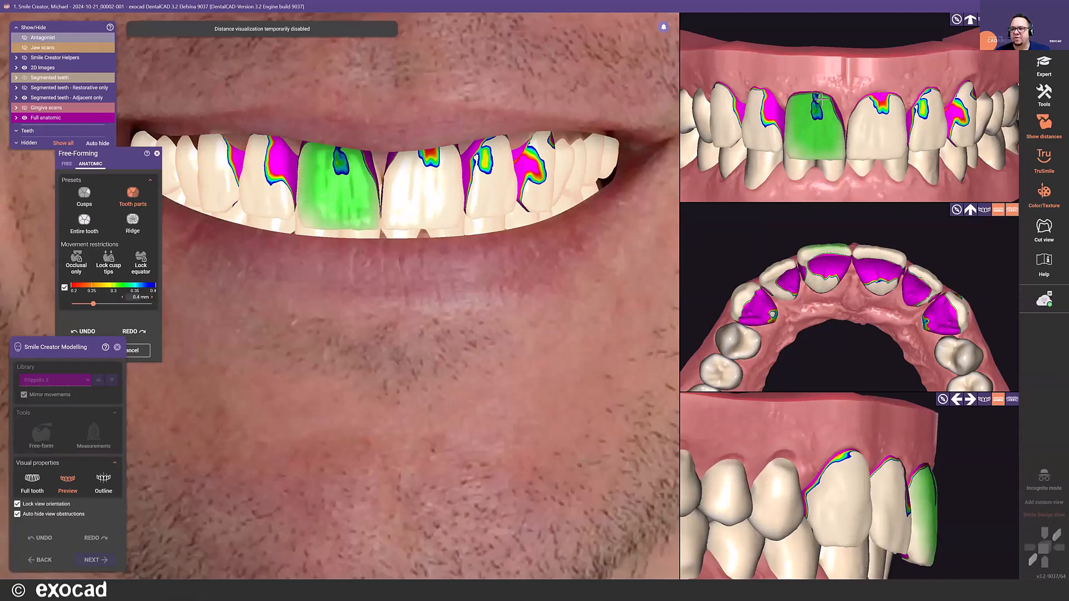
{"action": "left_click", "coordinate": [876, 100]}
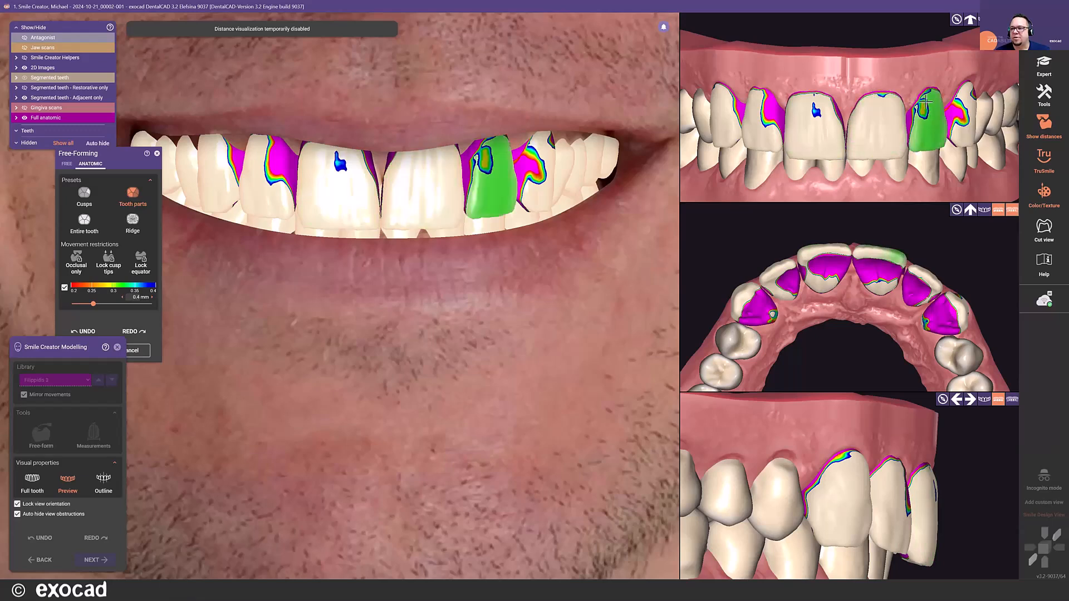
{"action": "left_click_drag", "start_coordinate": [915, 110], "coordinate": [962, 100]}
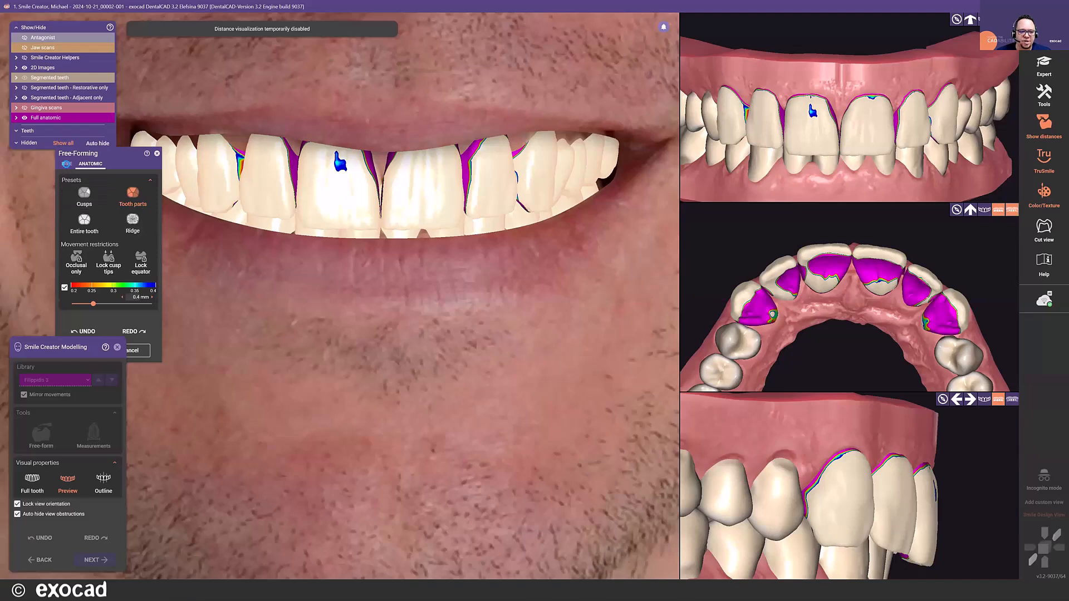
- Add material to the remaining thin spots on the central incisor and canine with the largest free Add/Remove brush, and accept the free-forming
{"action": "left_click", "coordinate": [66, 164]}
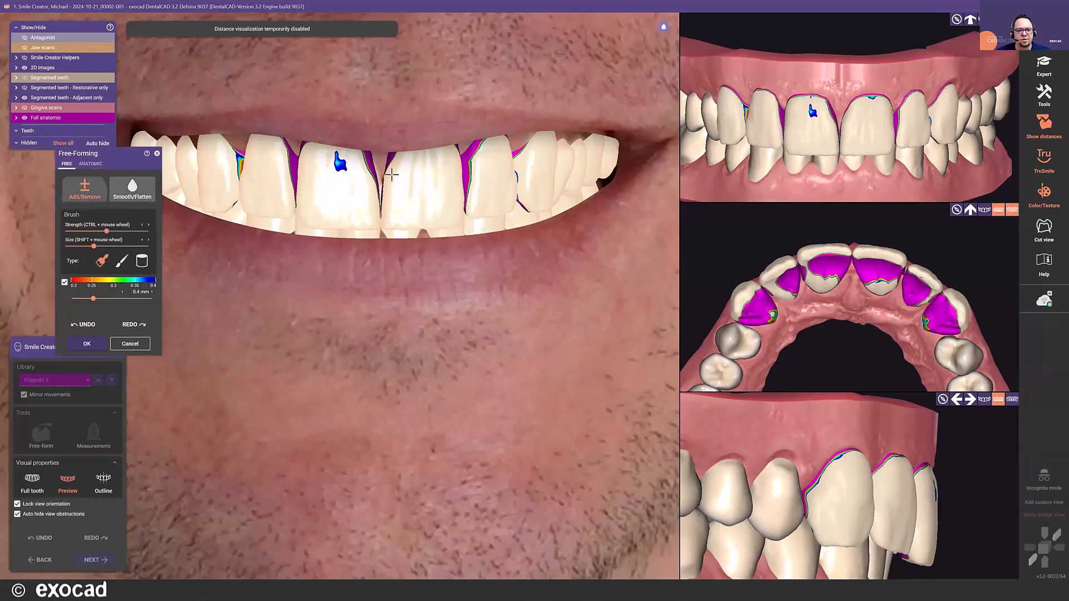
{"action": "scroll", "coordinate": [346, 174], "scroll_direction": "up", "scroll_amount": 10, "text": "shift"}
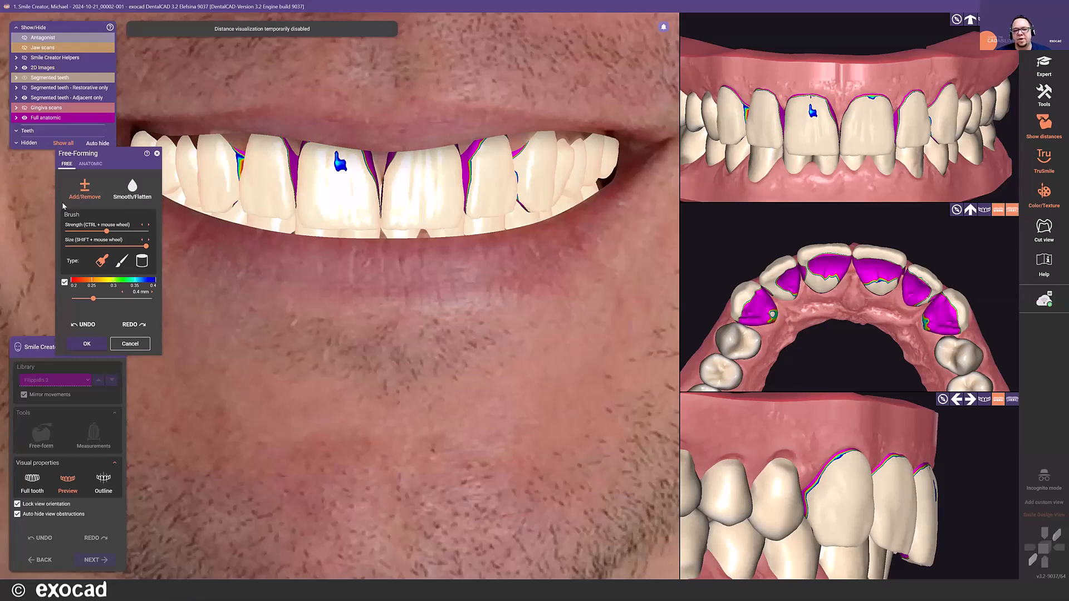
{"action": "scroll", "coordinate": [369, 161], "scroll_direction": "up", "scroll_amount": 2}
{"action": "left_click_drag", "start_coordinate": [335, 159], "coordinate": [338, 162]}
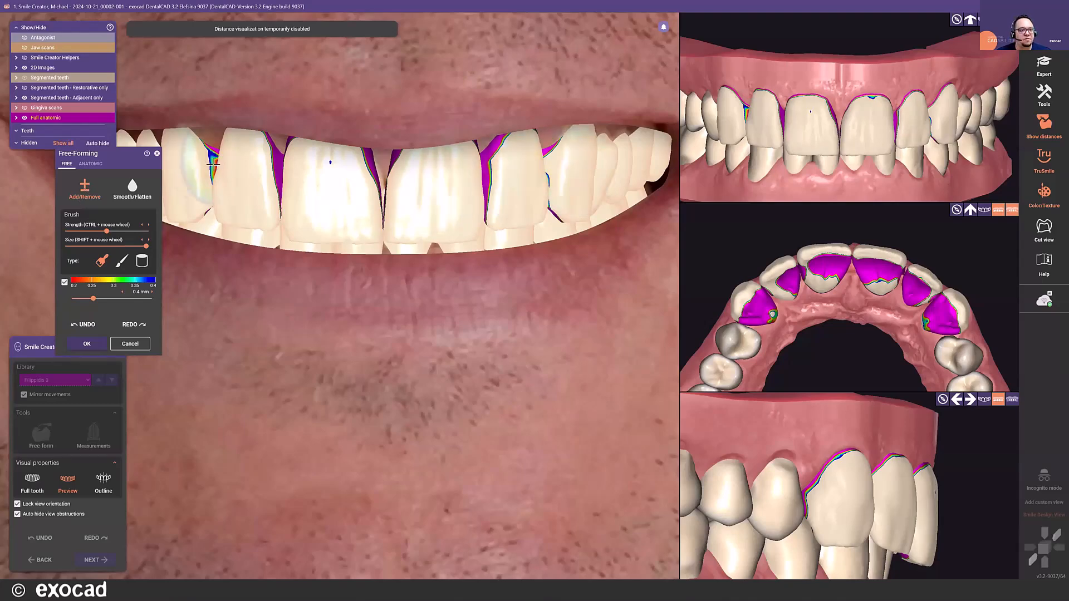
{"action": "scroll", "coordinate": [346, 238], "scroll_direction": "down", "scroll_amount": 5}
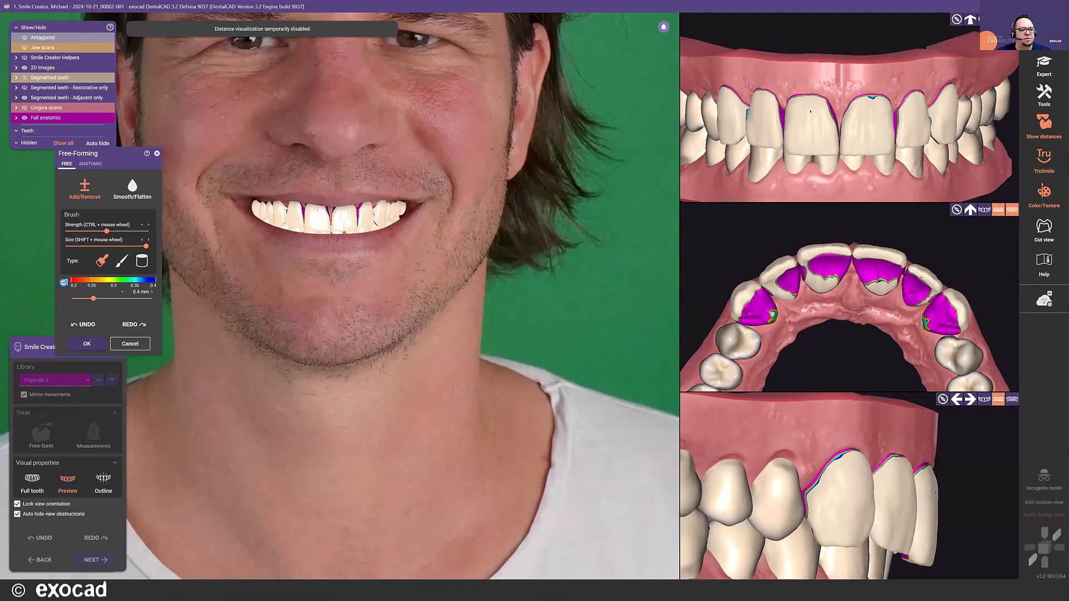
{"action": "left_click", "coordinate": [99, 348]}
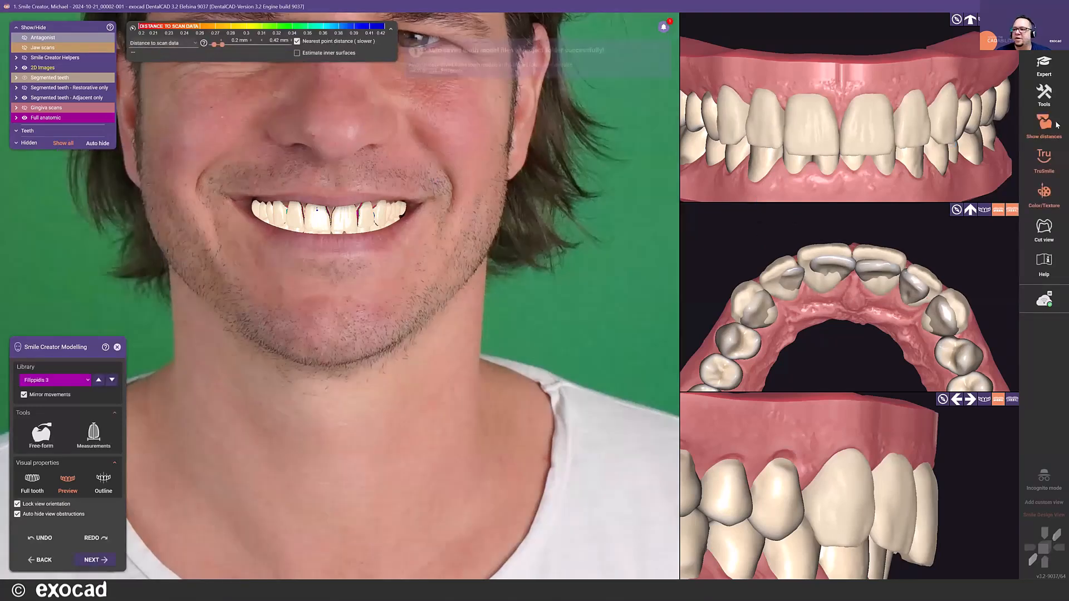
- Hide the distance colours, select the whole mockup to check its rotation against the full face photo, and deselect it
{"action": "left_click", "coordinate": [1049, 131]}
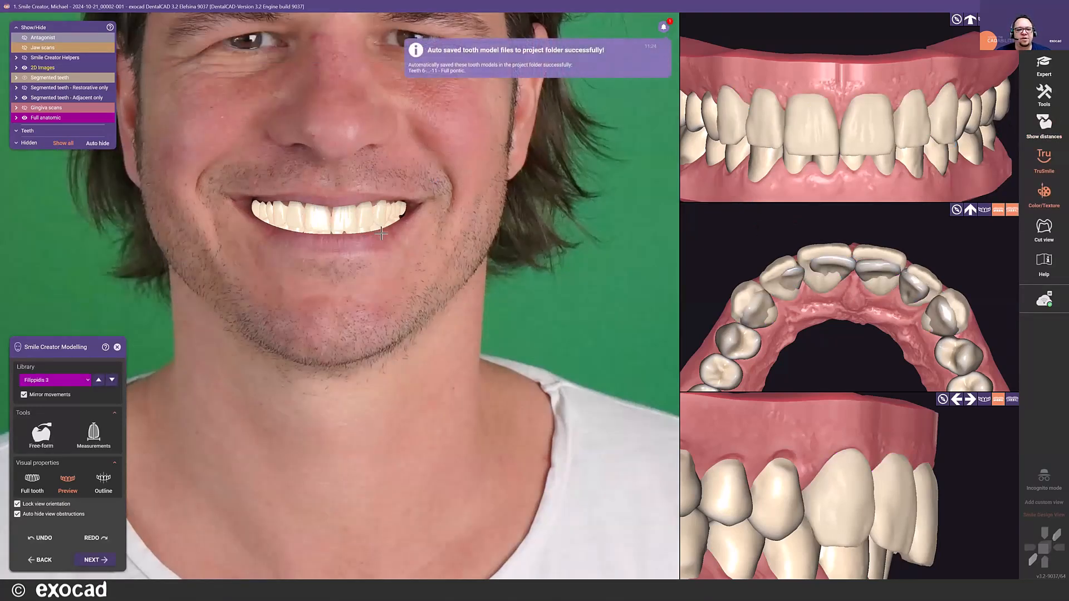
{"action": "scroll", "coordinate": [382, 236], "scroll_direction": "down", "scroll_amount": 5}
{"action": "scroll", "coordinate": [248, 186], "scroll_direction": "up", "scroll_amount": 5}
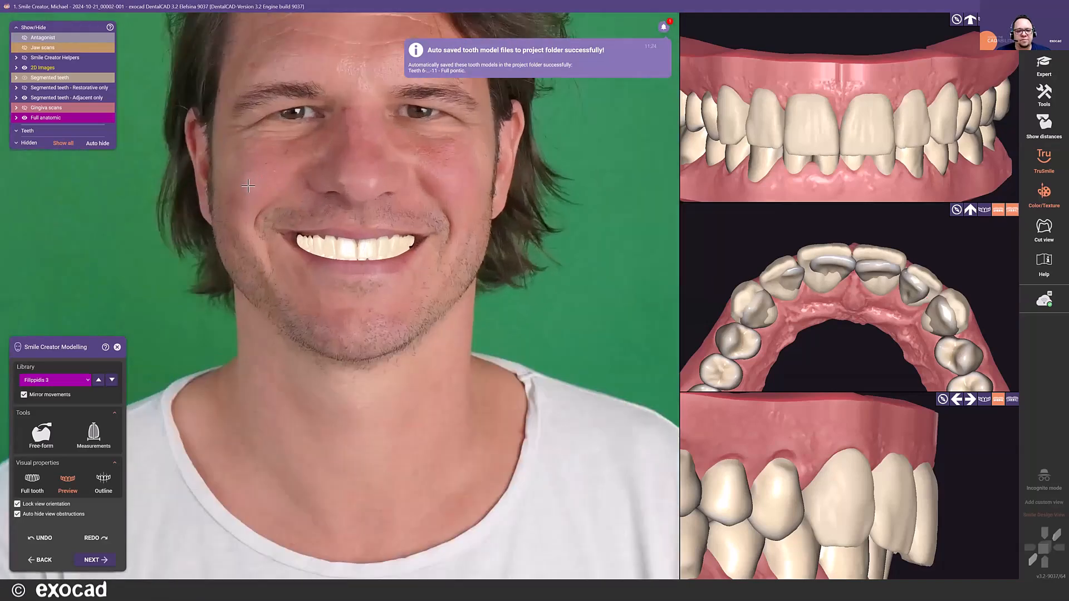
{"action": "scroll", "coordinate": [249, 185], "scroll_direction": "up", "scroll_amount": 1}
{"action": "left_click_drag", "start_coordinate": [220, 182], "coordinate": [509, 318]}
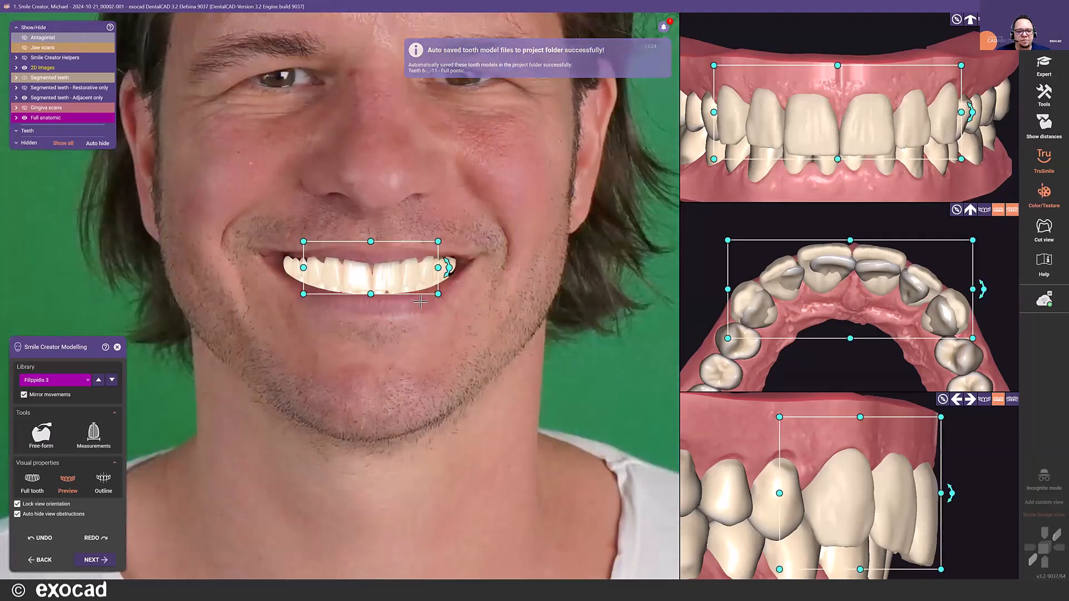
{"action": "left_click_drag", "start_coordinate": [448, 267], "coordinate": [451, 267]}
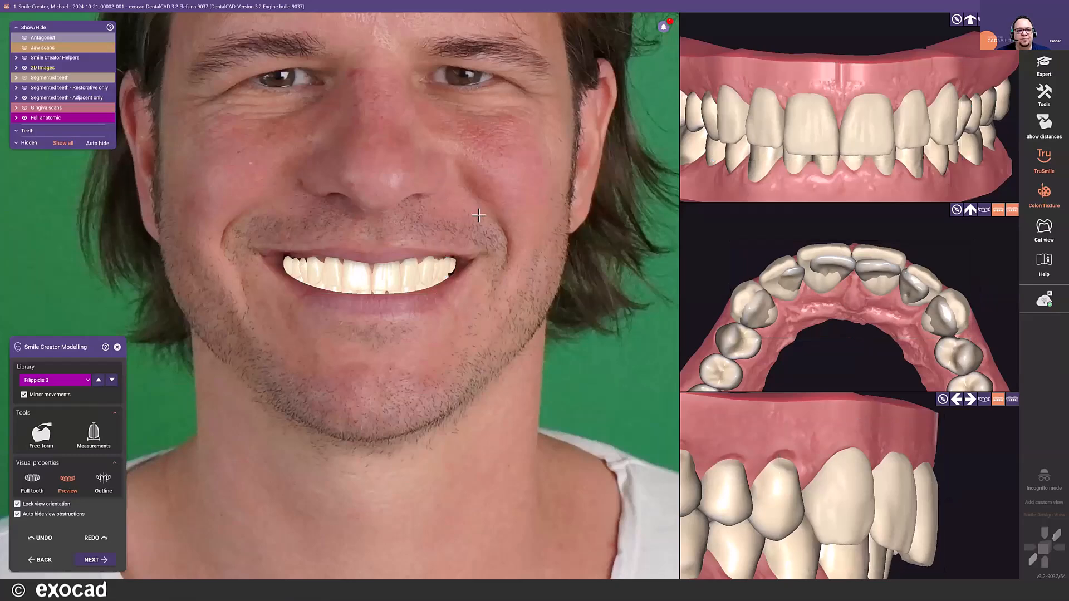
{"action": "scroll", "coordinate": [480, 216], "scroll_direction": "down", "scroll_amount": 3}
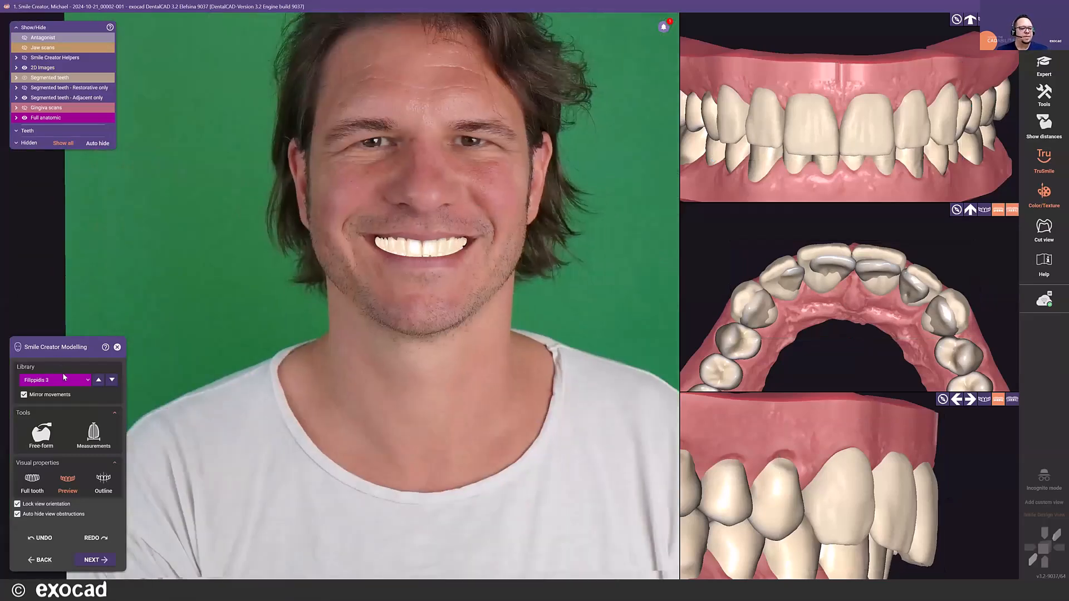
- Display the tooth measurements, check the central incisors' dimensions, turn the measurements off, and close free-forming without changes
{"action": "left_click", "coordinate": [95, 437]}
{"action": "scroll", "coordinate": [385, 246], "scroll_direction": "up", "scroll_amount": 2}
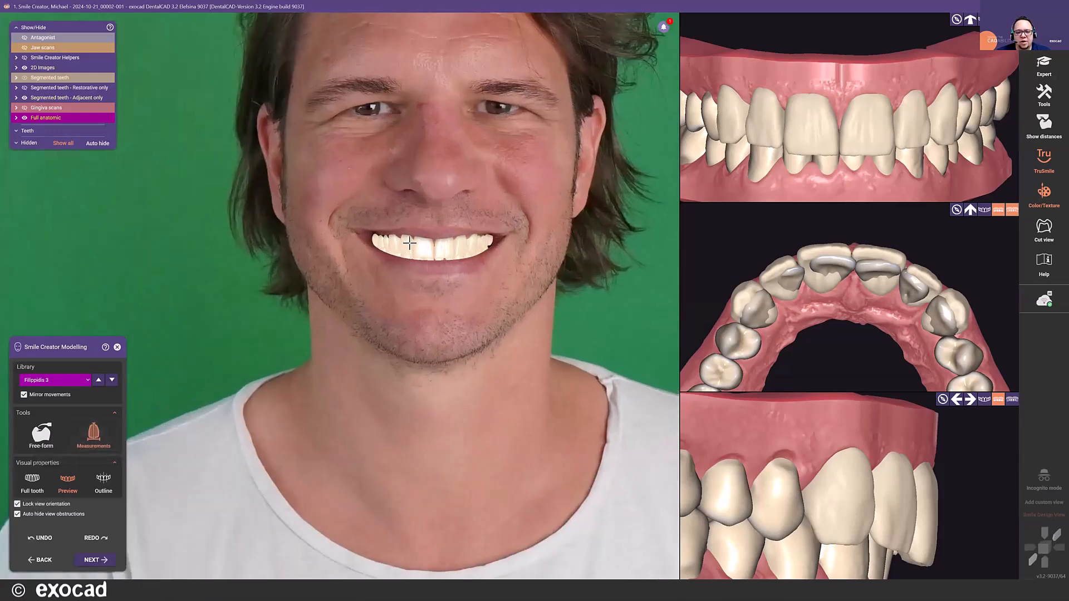
{"action": "left_click", "coordinate": [408, 246]}
{"action": "left_click", "coordinate": [446, 245]}
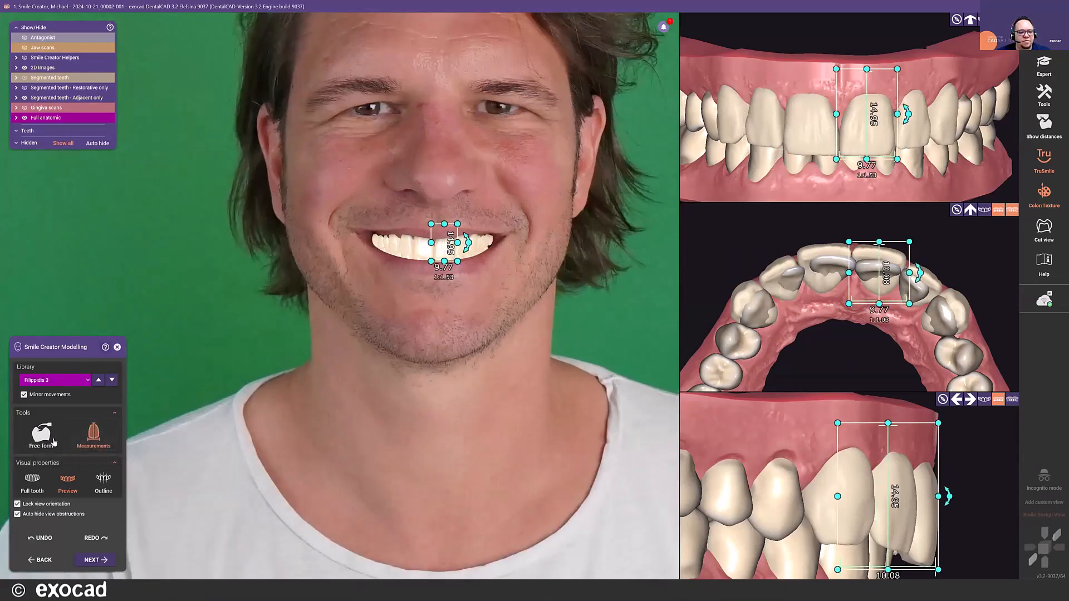
{"action": "left_click", "coordinate": [94, 438]}
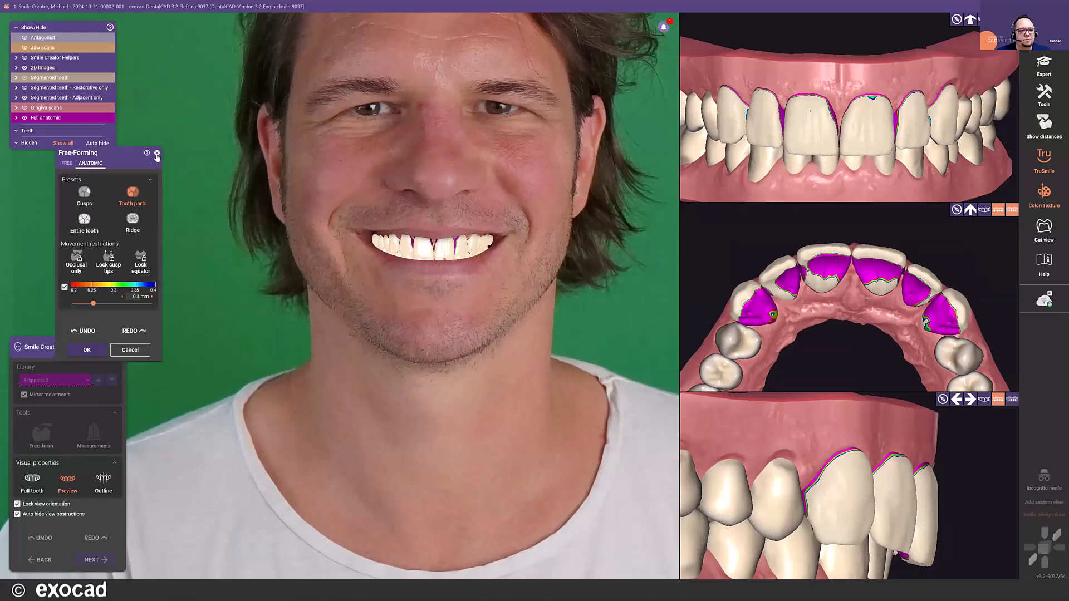
{"action": "key", "text": "Escape"}
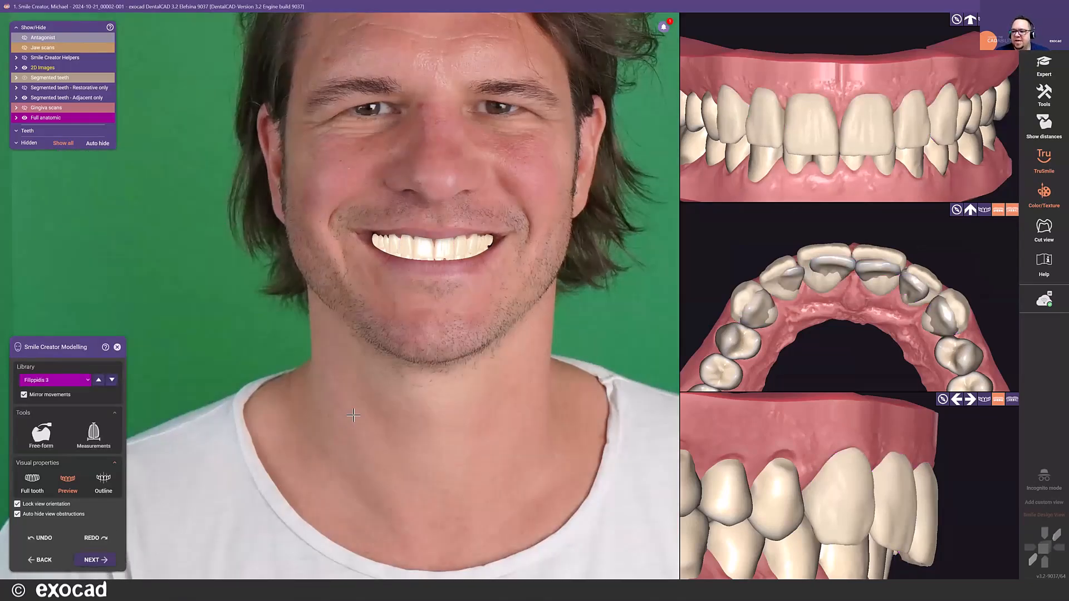
- Continue to the smile preview and place the Previous/New comparison divider along the facial midline
{"action": "left_click", "coordinate": [96, 560]}
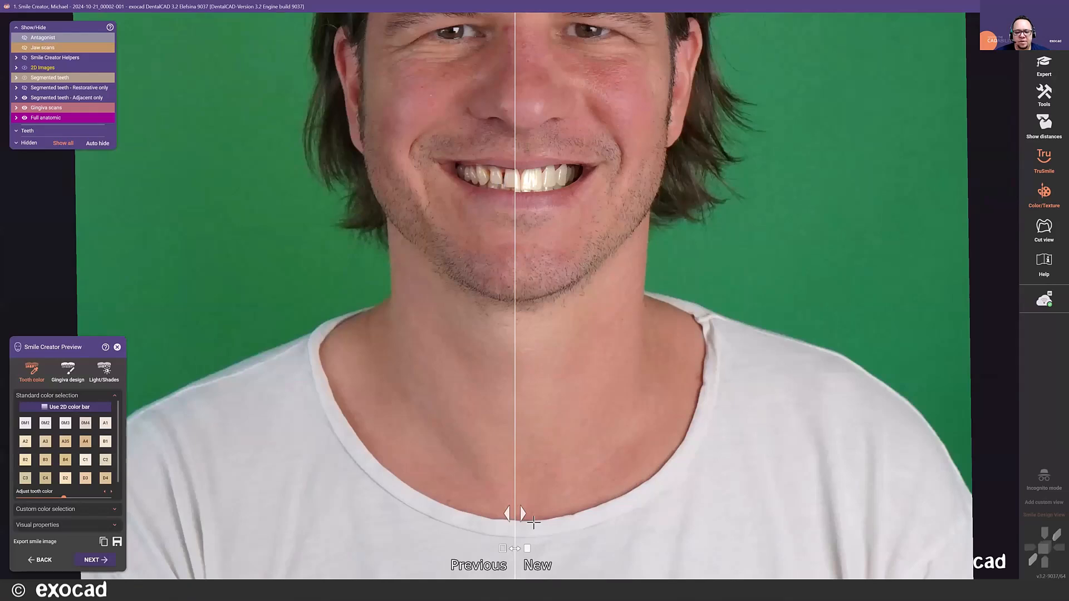
{"action": "mouse_move", "coordinate": [508, 514]}
{"action": "left_mouse_down"}
{"action": "mouse_move", "coordinate": [415, 515]}
{"action": "mouse_move", "coordinate": [545, 523]}
{"action": "mouse_move", "coordinate": [442, 526]}
{"action": "mouse_move", "coordinate": [521, 518]}
{"action": "left_mouse_up"}
{"action": "scroll", "coordinate": [533, 233], "scroll_direction": "up", "scroll_amount": 3}
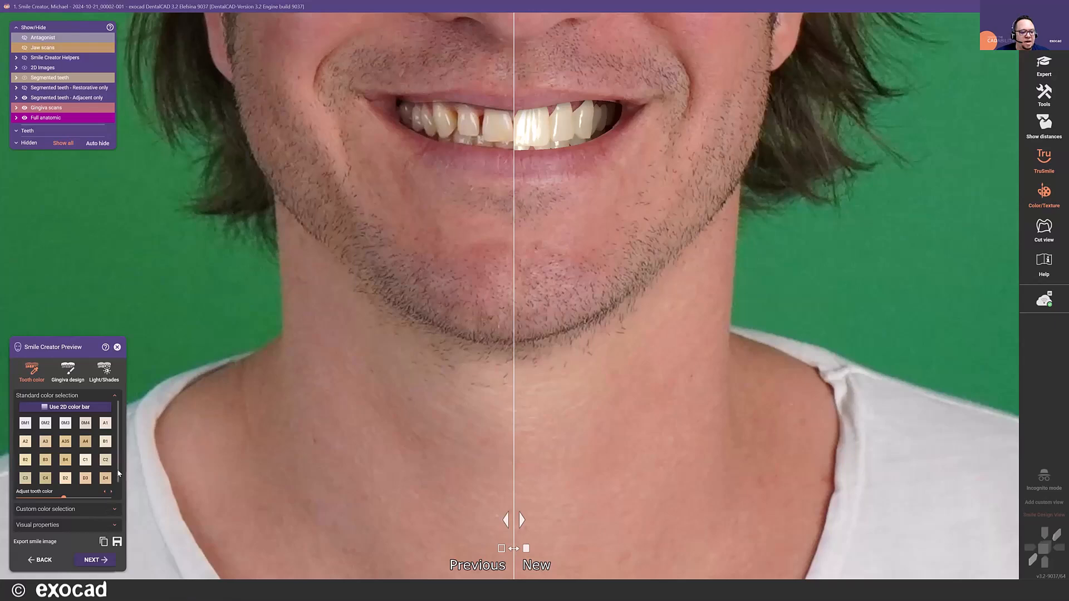
- Slightly increase the tooth colour adjustment and the shininess, and view the custom colour options before returning to the standard colours
{"action": "scroll", "coordinate": [75, 479], "scroll_direction": "down", "scroll_amount": 1}
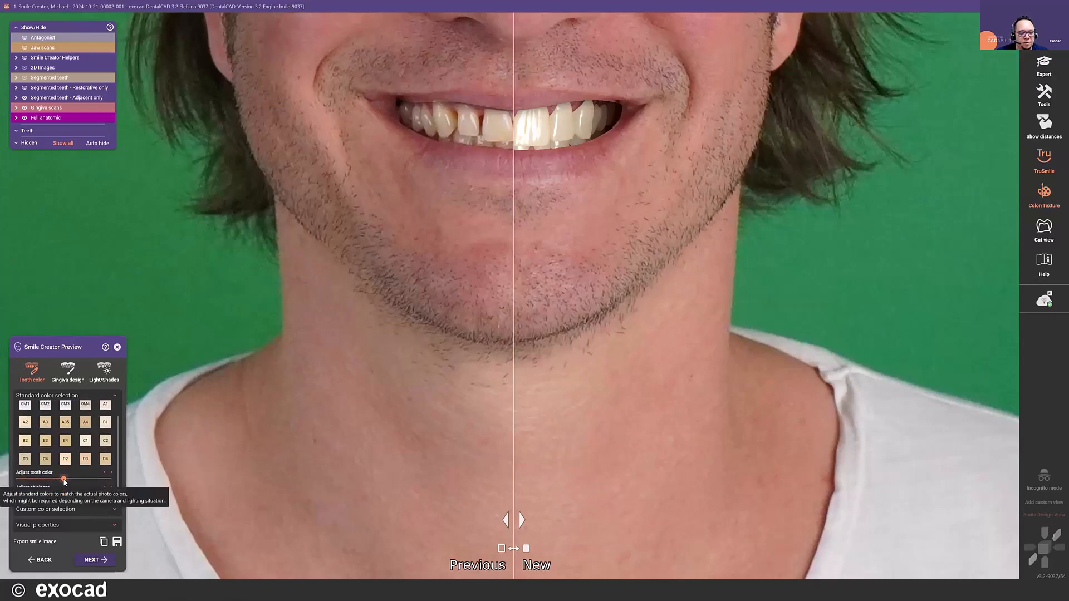
{"action": "left_click_drag", "start_coordinate": [64, 479], "coordinate": [68, 483]}
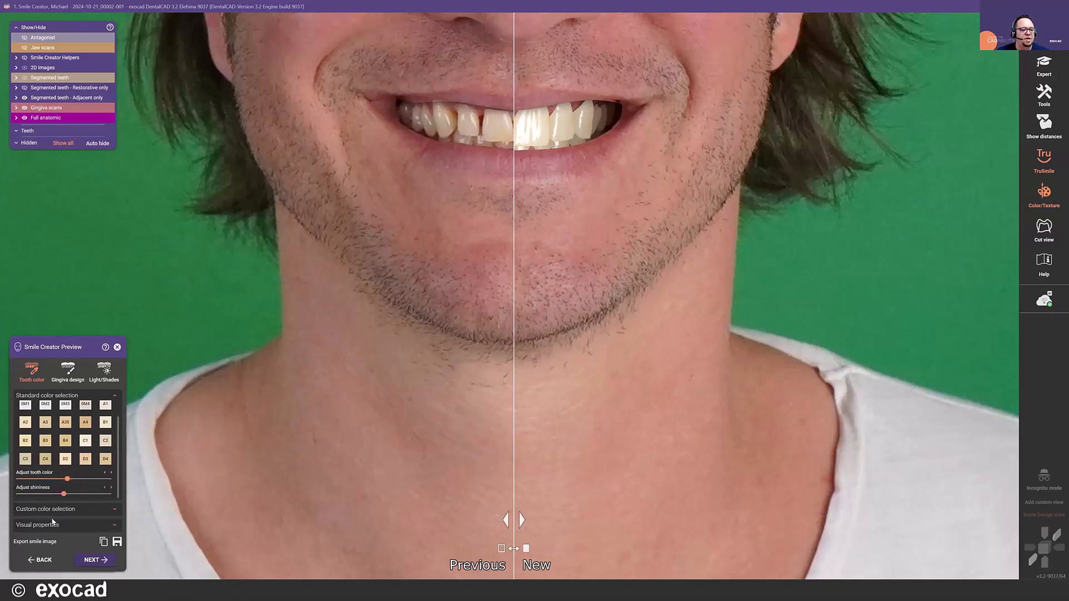
{"action": "left_click_drag", "start_coordinate": [63, 495], "coordinate": [71, 496]}
{"action": "left_click", "coordinate": [65, 510]}
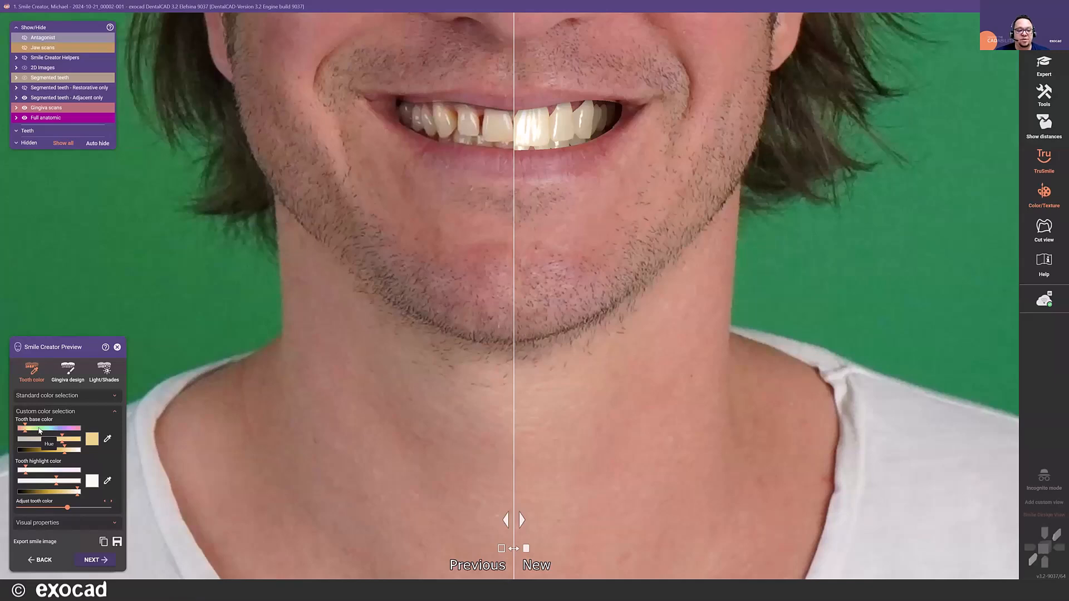
{"action": "left_click", "coordinate": [107, 396]}
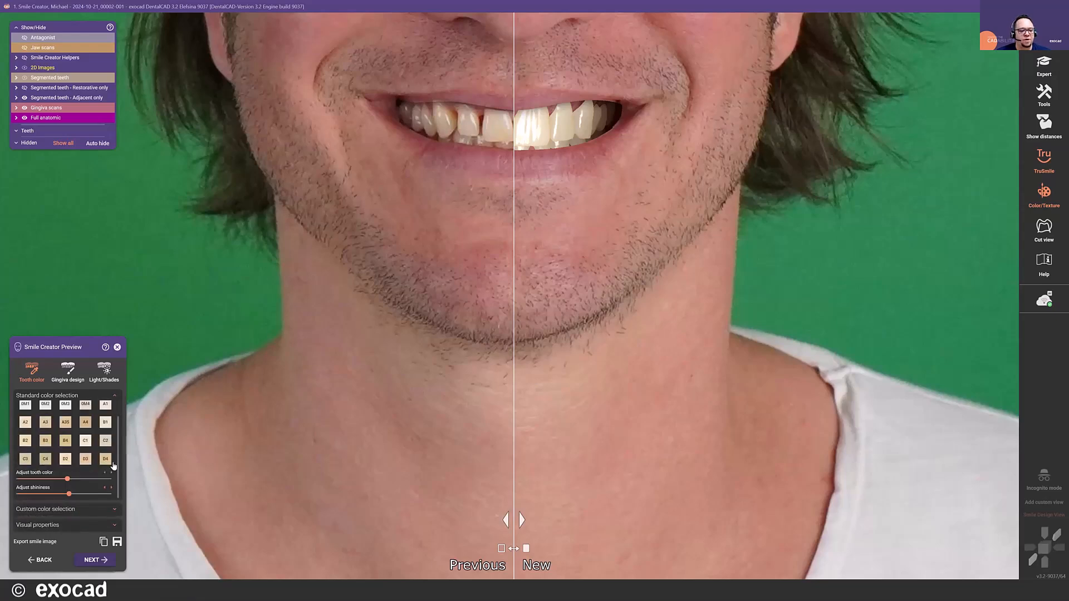
- Use the 2D colour bar to pick a warm light-brown tooth base colour that matches the natural teeth in the photo
{"action": "scroll", "coordinate": [117, 440], "scroll_direction": "up", "scroll_amount": 1}
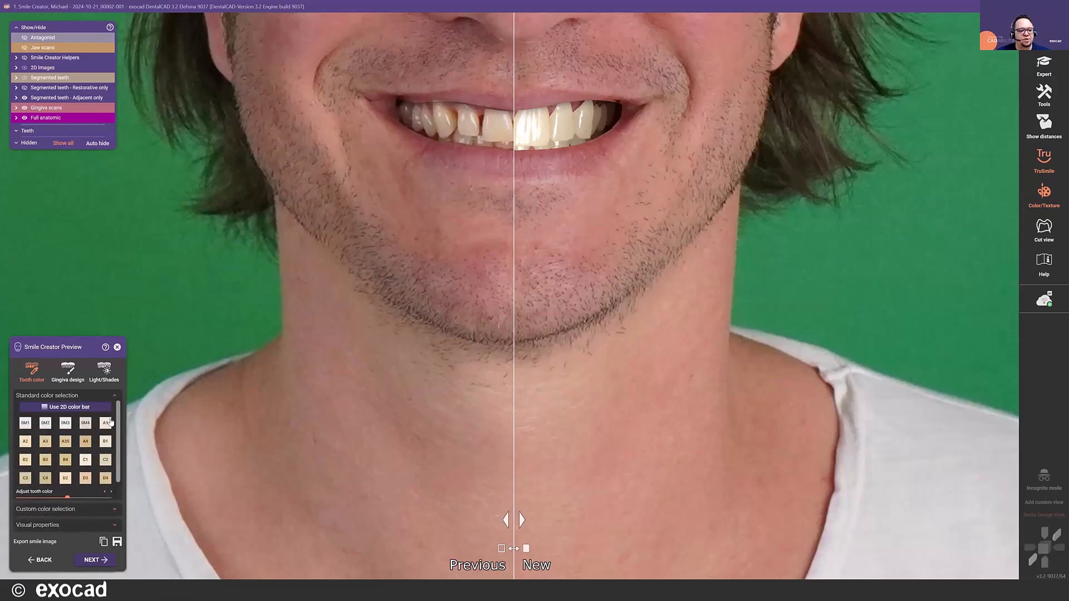
{"action": "left_click", "coordinate": [73, 408]}
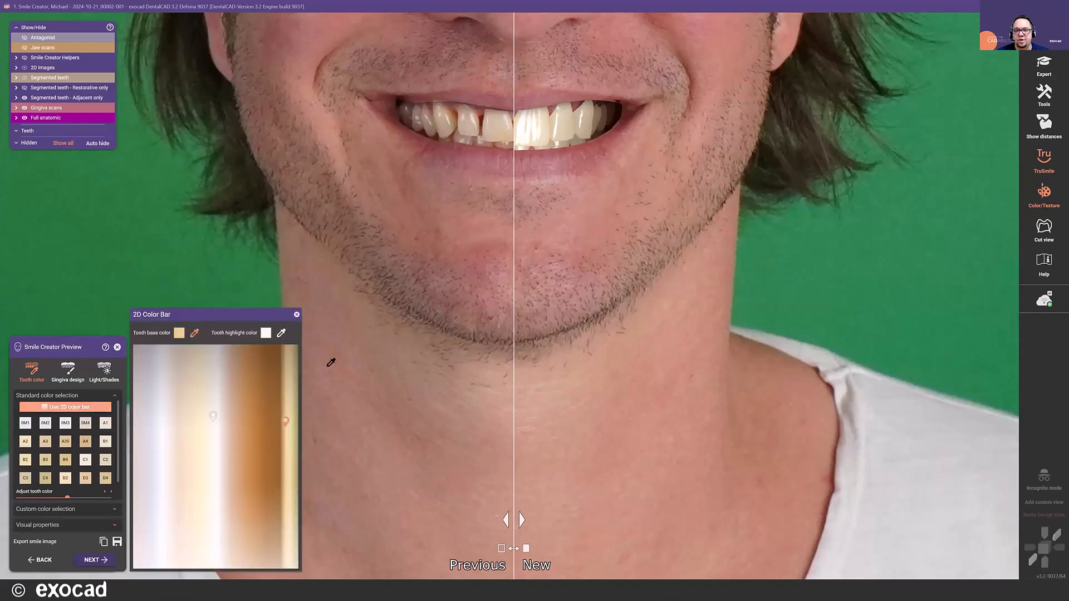
{"action": "scroll", "coordinate": [406, 311], "scroll_direction": "up", "scroll_amount": 3}
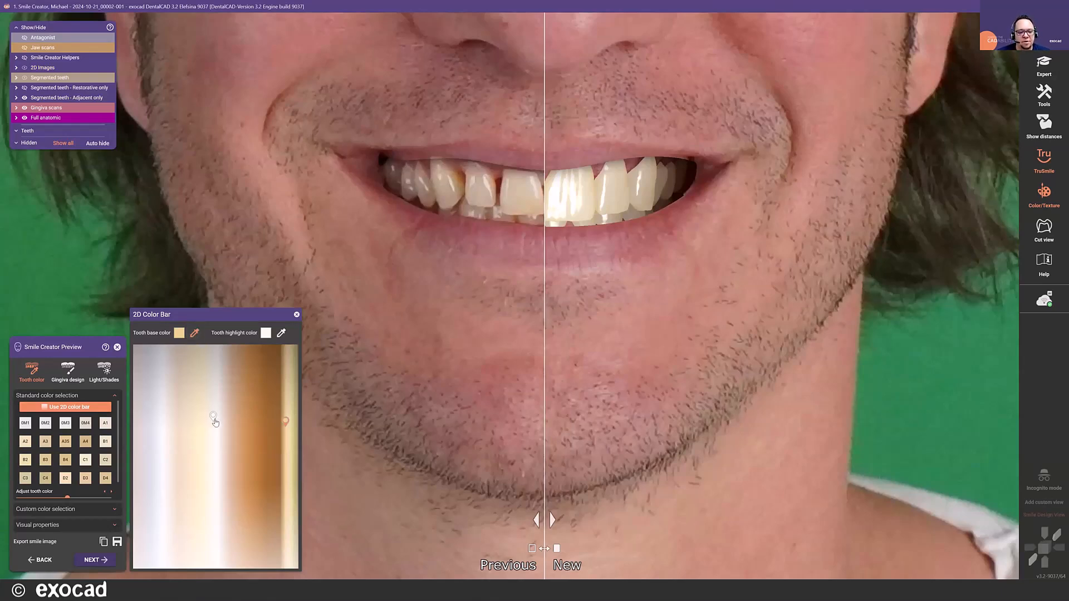
{"action": "left_click", "coordinate": [276, 424]}
{"action": "left_click", "coordinate": [251, 376]}
{"action": "left_click", "coordinate": [242, 388]}
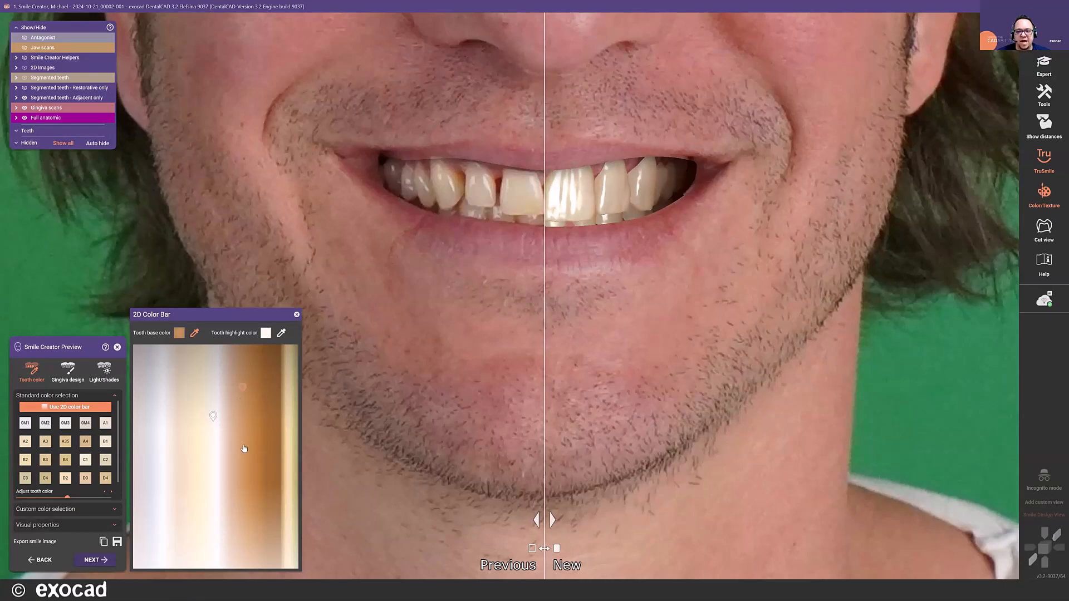
{"action": "left_click", "coordinate": [242, 388]}
{"action": "left_click", "coordinate": [238, 391]}
{"action": "left_click", "coordinate": [248, 388]}
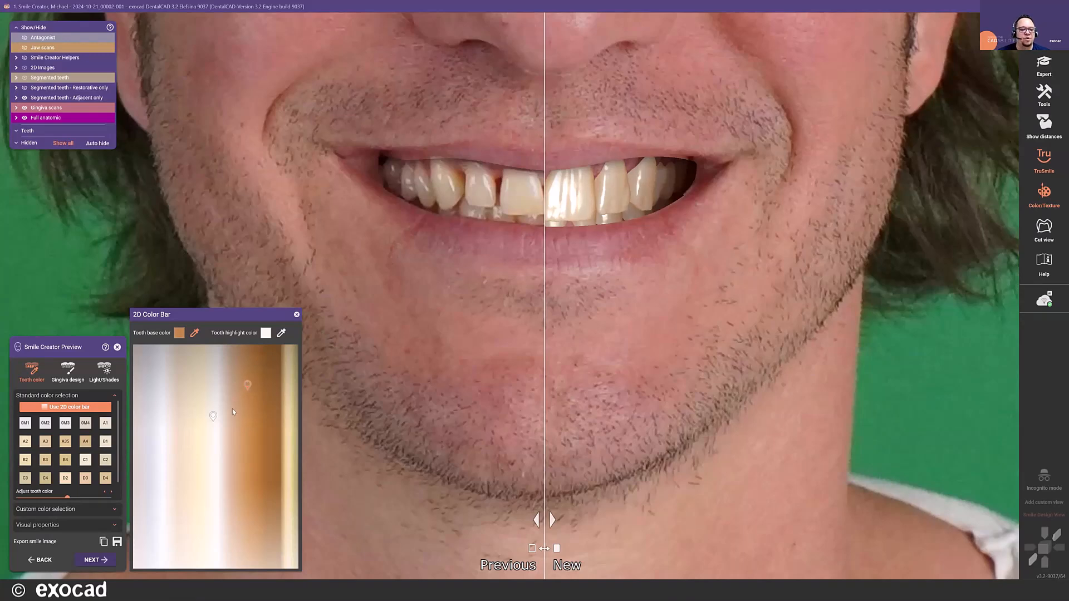
- Pick a near-white cream tooth highlight colour, realign the comparison divider with the midline, and close the 2D colour bar
{"action": "left_click", "coordinate": [221, 434]}
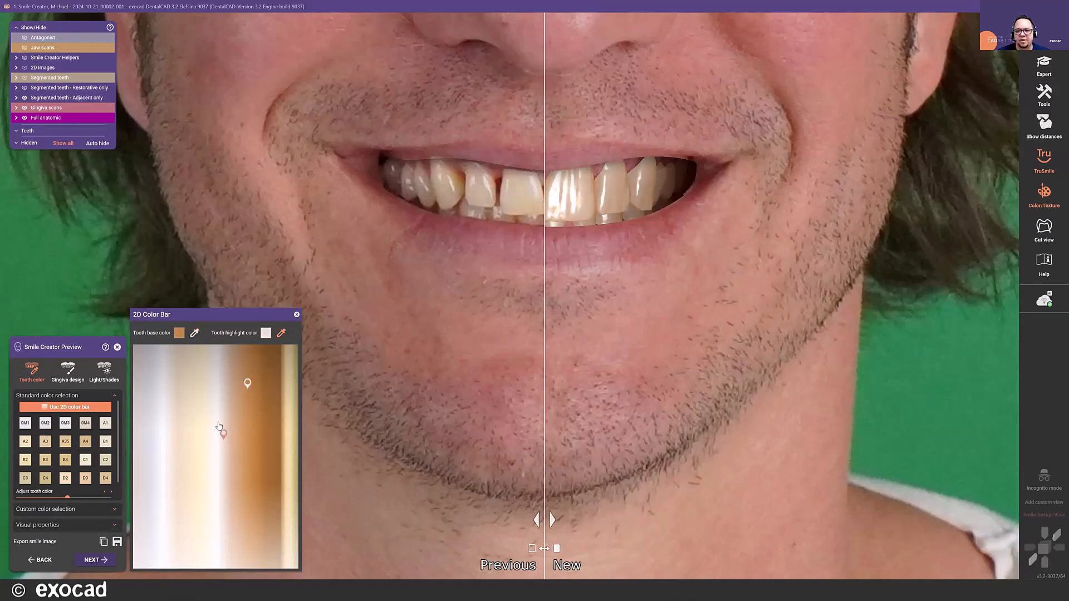
{"action": "left_click", "coordinate": [226, 423]}
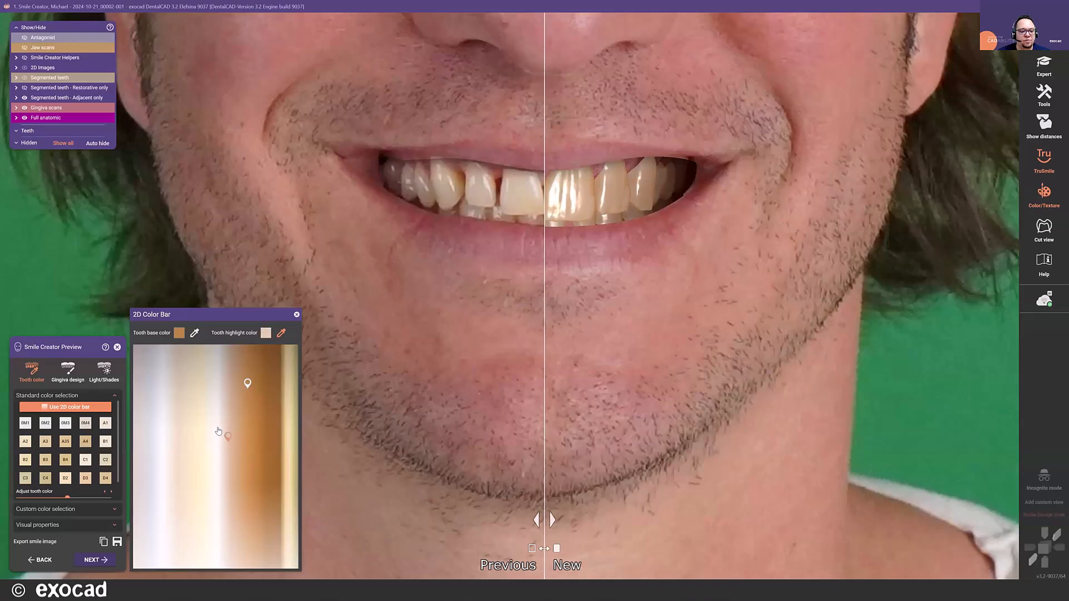
{"action": "left_click", "coordinate": [217, 435]}
{"action": "mouse_move", "coordinate": [214, 436]}
{"action": "left_mouse_down"}
{"action": "mouse_move", "coordinate": [218, 448]}
{"action": "mouse_move", "coordinate": [219, 416]}
{"action": "mouse_move", "coordinate": [214, 494]}
{"action": "mouse_move", "coordinate": [216, 406]}
{"action": "mouse_move", "coordinate": [218, 477]}
{"action": "mouse_move", "coordinate": [214, 459]}
{"action": "left_mouse_up"}
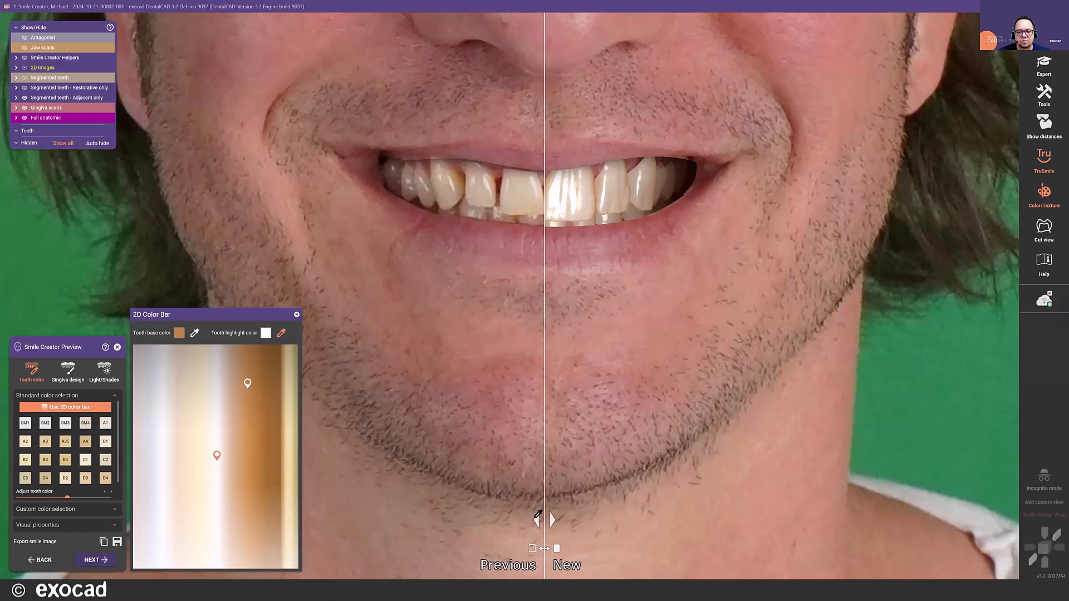
{"action": "left_click_drag", "start_coordinate": [538, 520], "coordinate": [543, 550]}
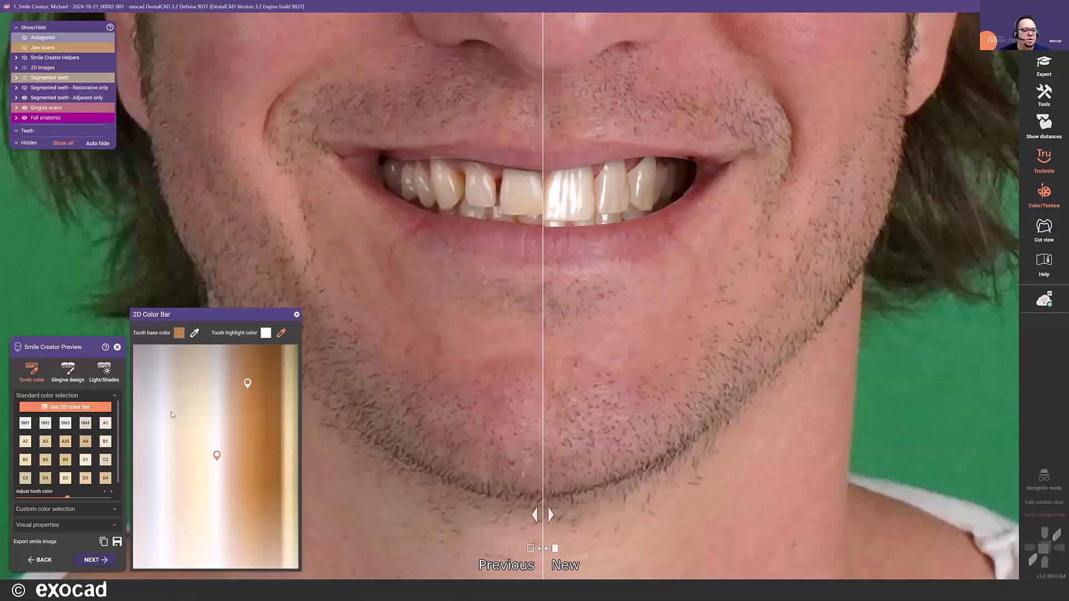
{"action": "left_click", "coordinate": [298, 315]}
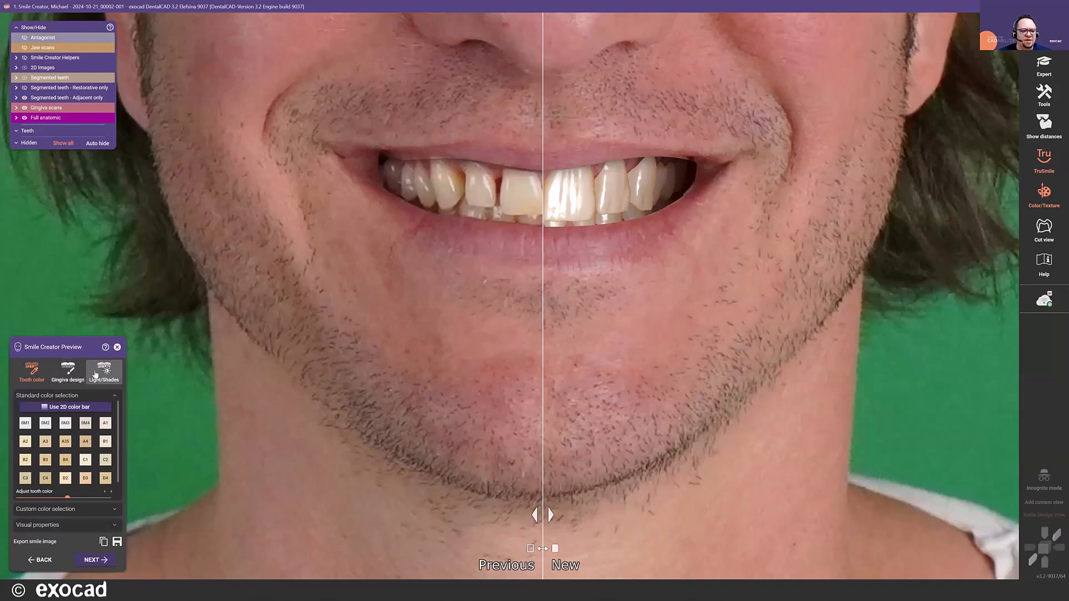
- Generate the upper gingiva design and expose it fully by hiding the face photo and moving the comparison divider off the teeth
{"action": "left_click", "coordinate": [59, 381]}
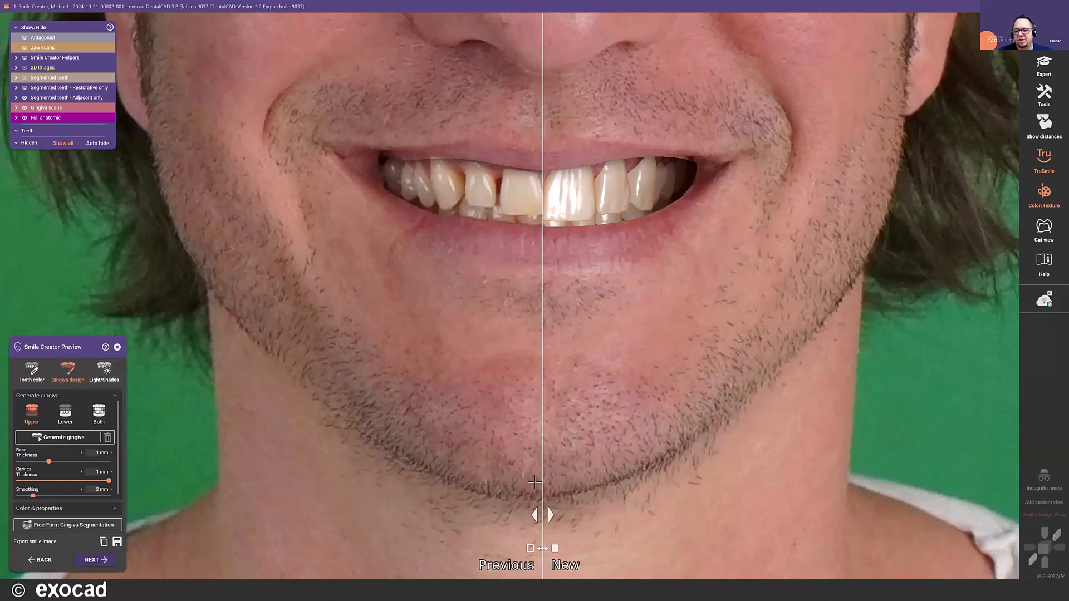
{"action": "mouse_move", "coordinate": [535, 518]}
{"action": "left_mouse_down"}
{"action": "mouse_move", "coordinate": [393, 518]}
{"action": "mouse_move", "coordinate": [533, 517]}
{"action": "left_mouse_up"}
{"action": "left_click", "coordinate": [59, 439]}
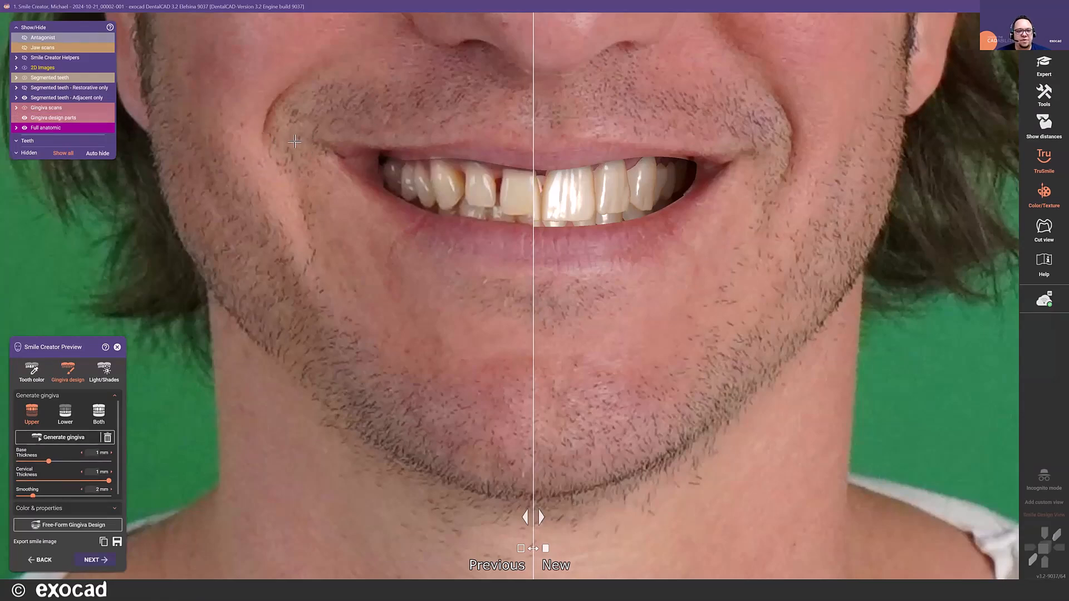
{"action": "middle_click", "coordinate": [401, 174], "text": "ctrl"}
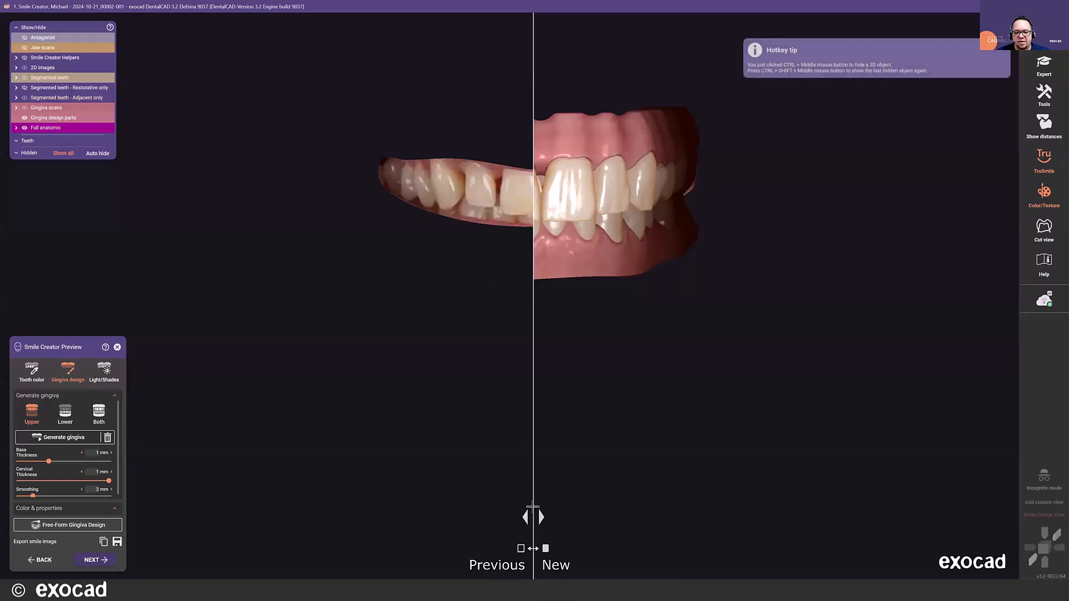
{"action": "left_click_drag", "start_coordinate": [532, 508], "coordinate": [306, 511]}
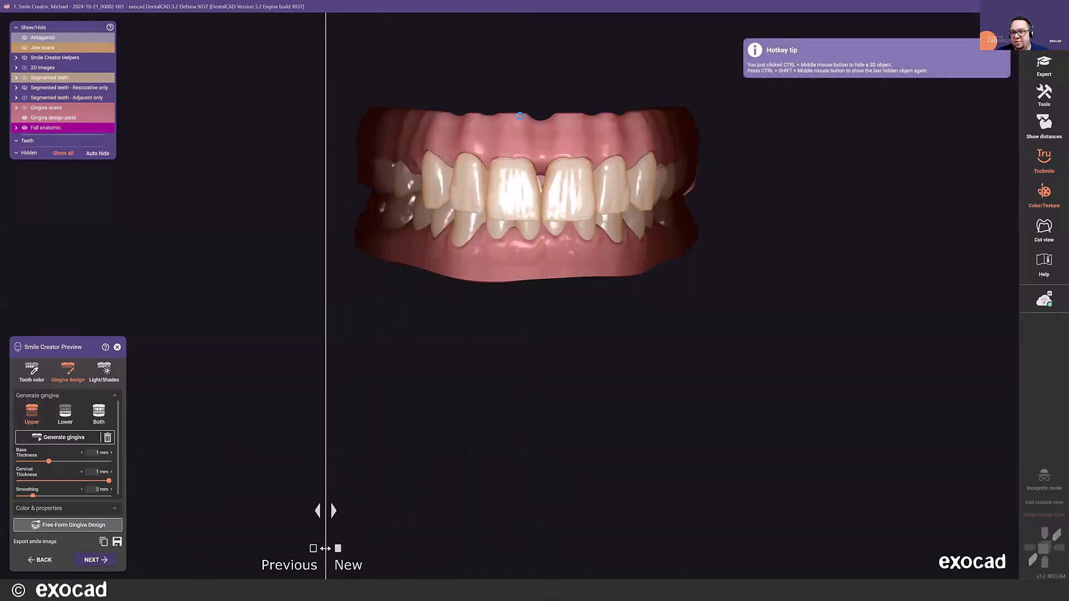
- Try free-forming the generated gingiva by pulling the papilla between the central incisors downward, testing the small and large anatomic regions and free mode
{"action": "left_click", "coordinate": [67, 525]}
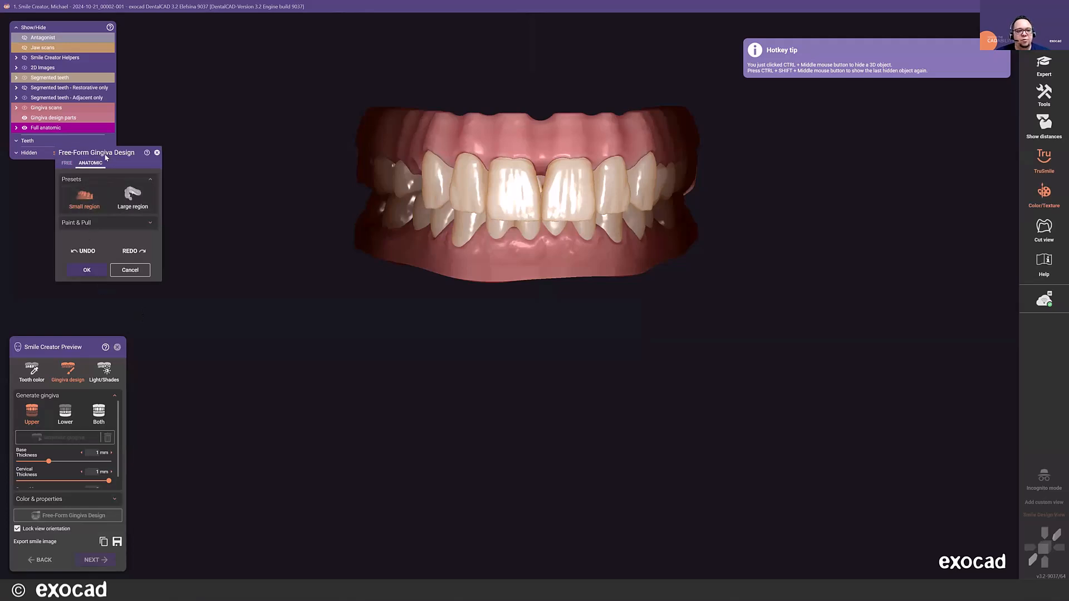
{"action": "scroll", "coordinate": [434, 164], "scroll_direction": "up", "scroll_amount": 3}
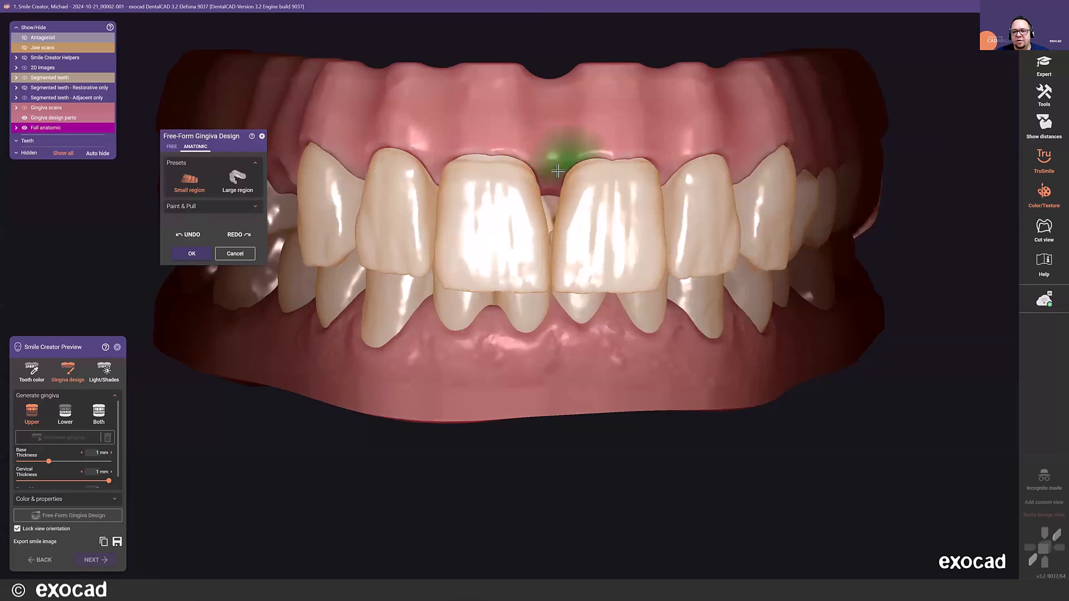
{"action": "left_click_drag", "start_coordinate": [551, 185], "coordinate": [543, 233]}
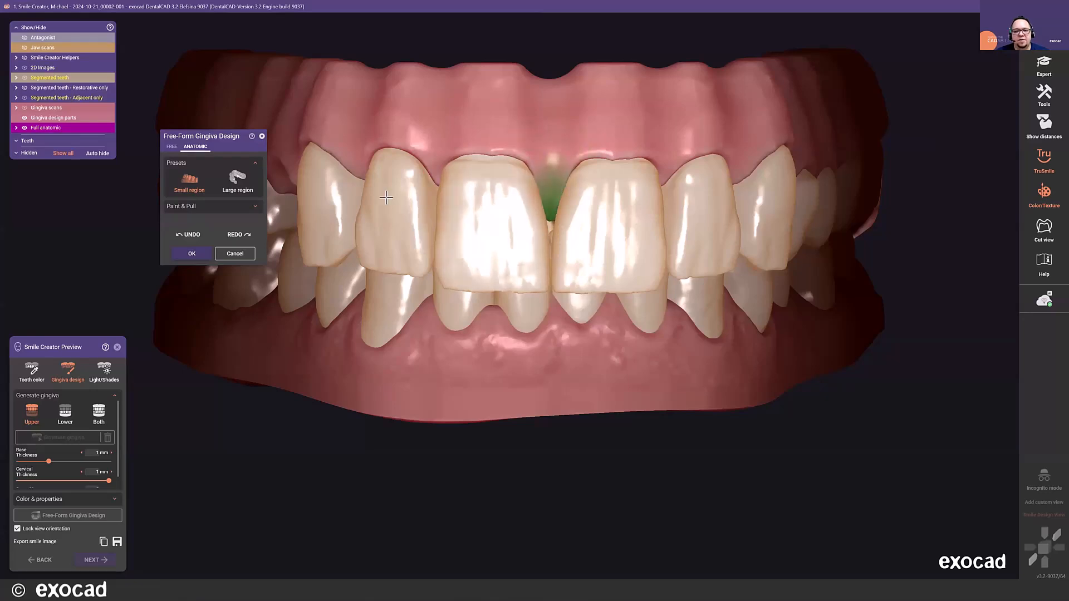
{"action": "left_click", "coordinate": [238, 181]}
{"action": "left_click_drag", "start_coordinate": [519, 152], "coordinate": [522, 160]}
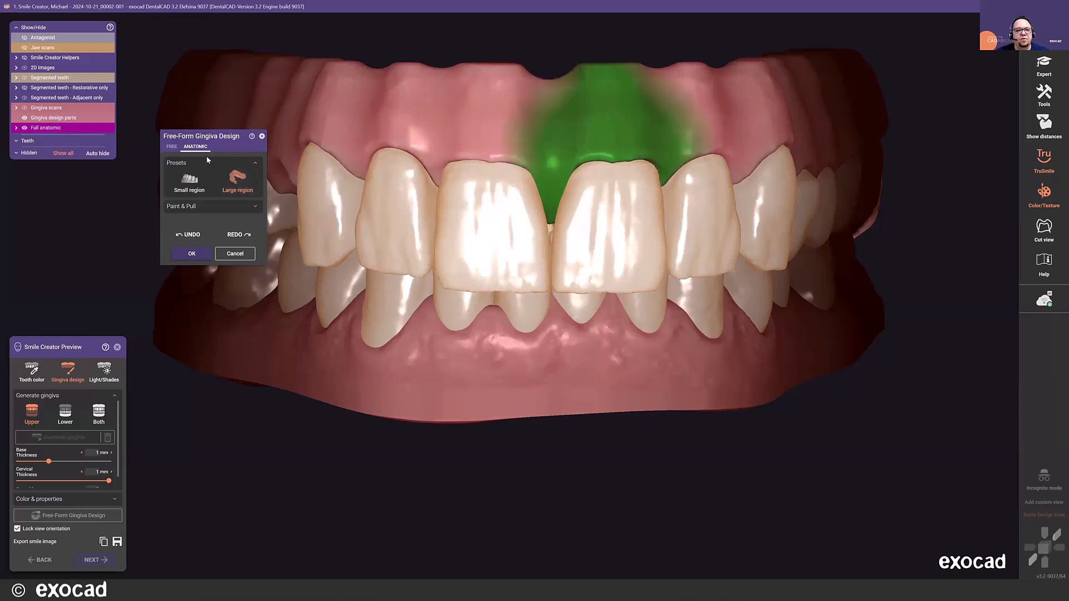
{"action": "left_click", "coordinate": [171, 146]}
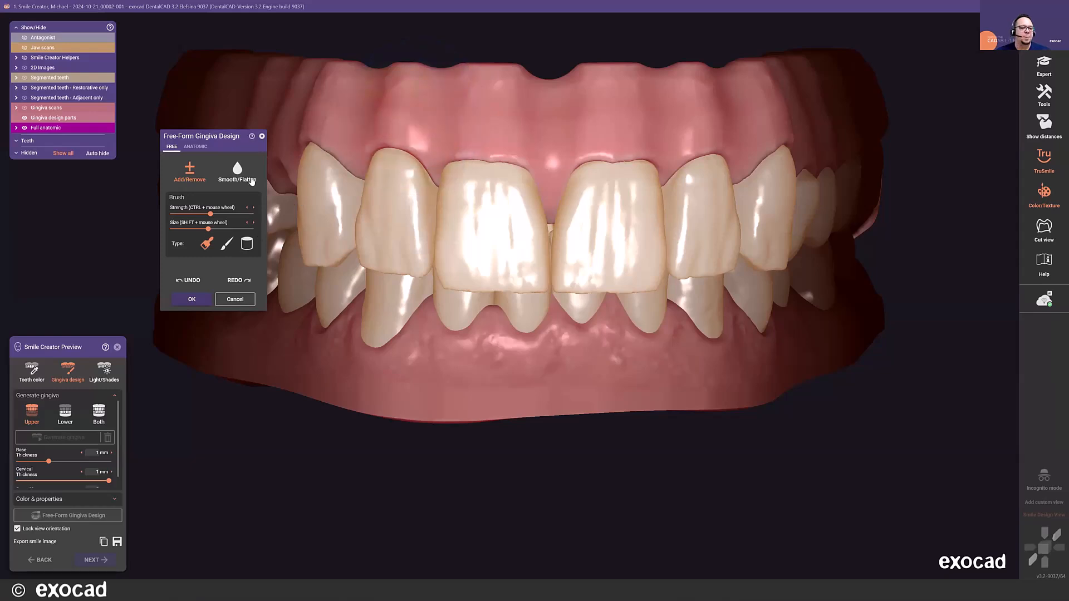
- Discard the gingiva free-forming changes and delete the generated upper gingiva
{"action": "left_click", "coordinate": [235, 300]}
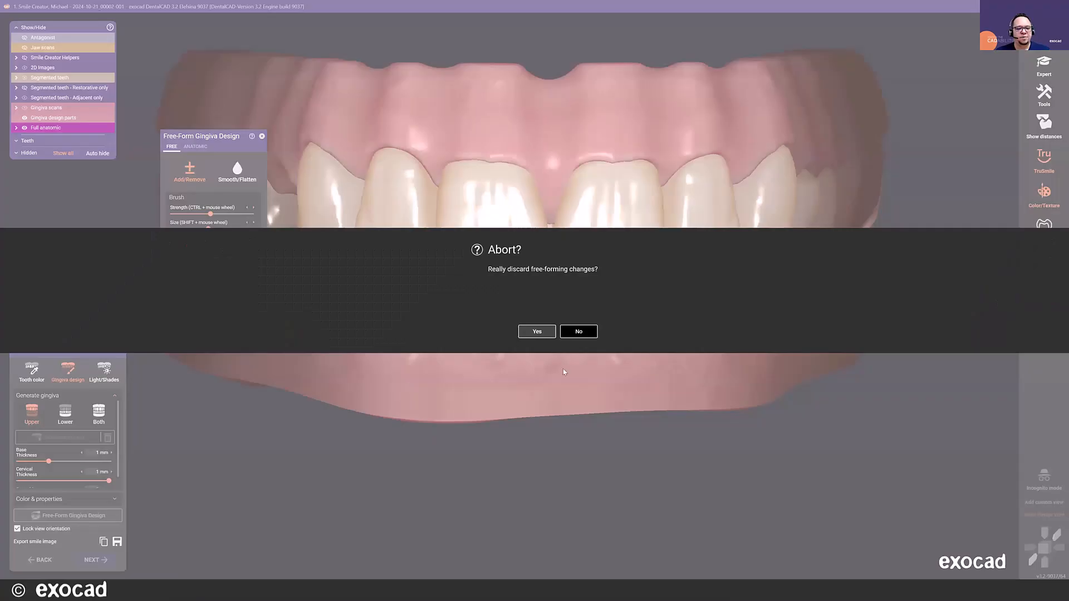
{"action": "left_click", "coordinate": [535, 331]}
{"action": "left_click", "coordinate": [109, 437]}
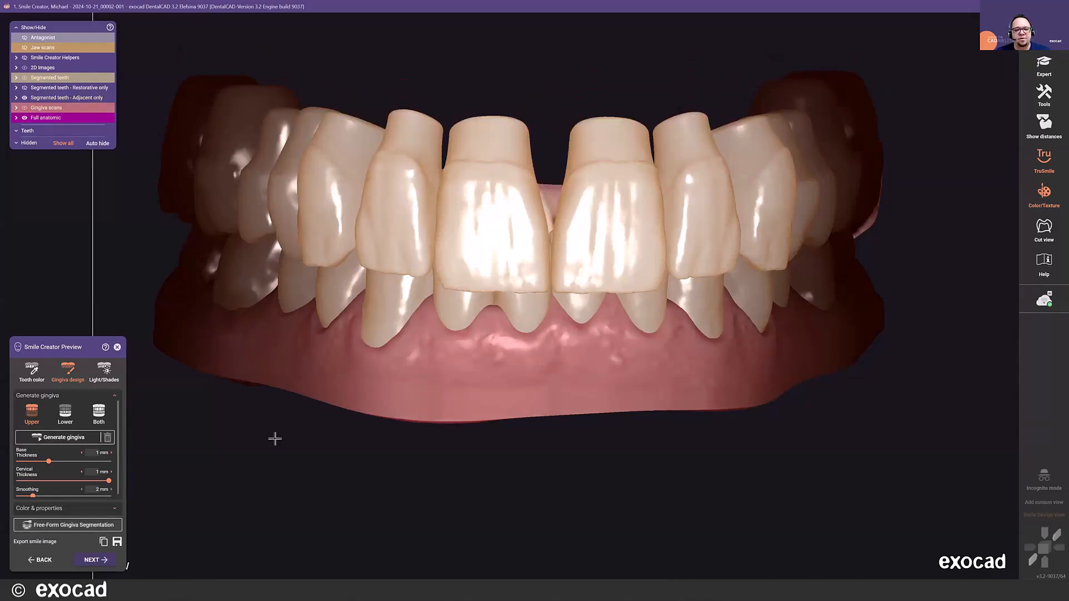
{"action": "scroll", "coordinate": [343, 392], "scroll_direction": "down", "scroll_amount": 6}
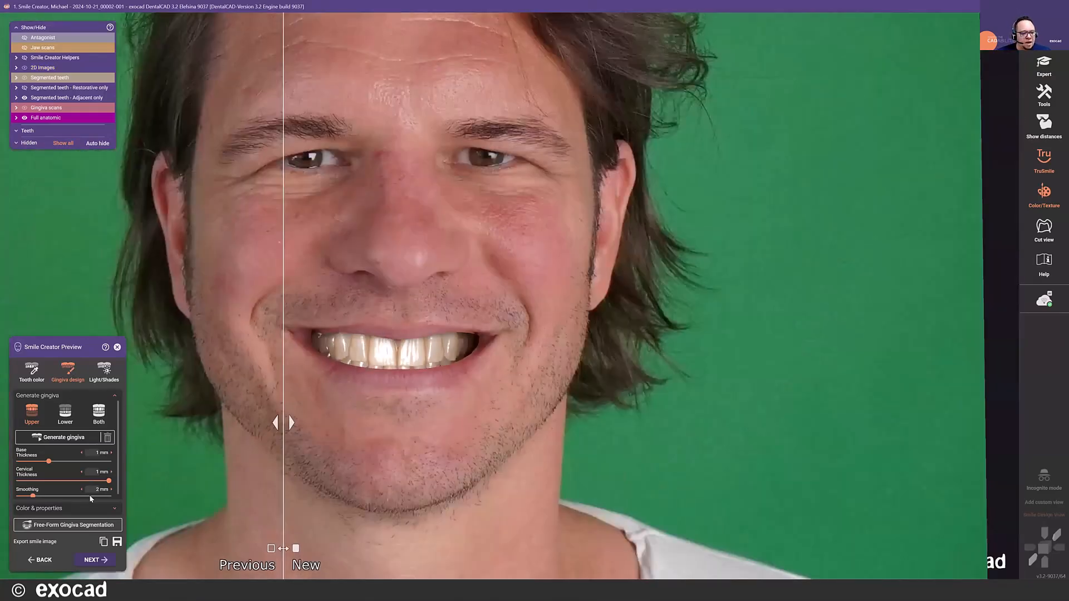
- Examine the gingiva colour and shininess properties, including the 2D gingiva colour bar, without changing them
{"action": "left_click", "coordinate": [86, 508]}
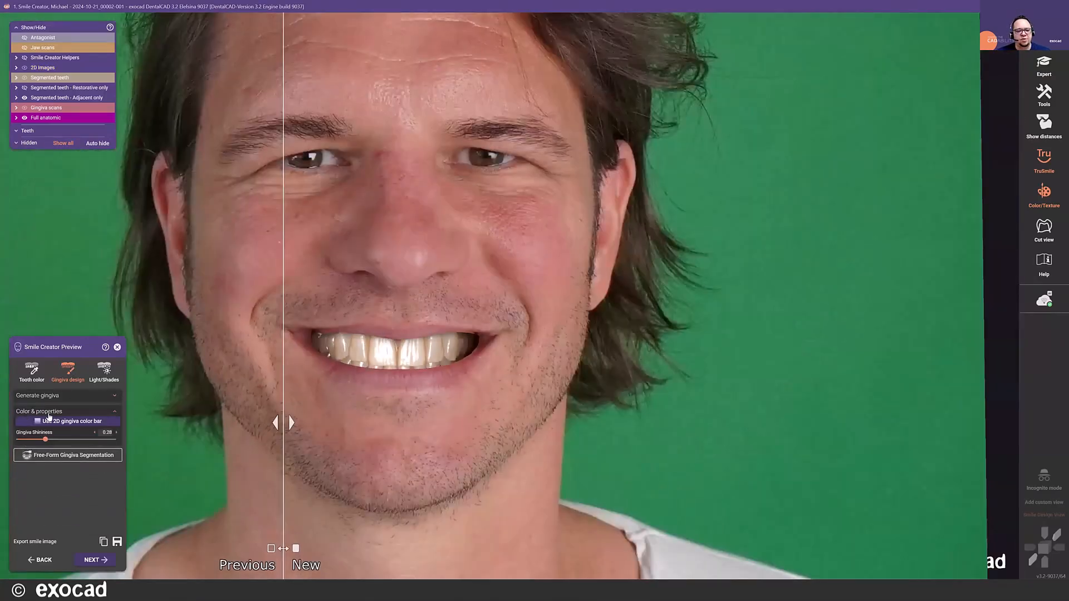
{"action": "left_click", "coordinate": [67, 422]}
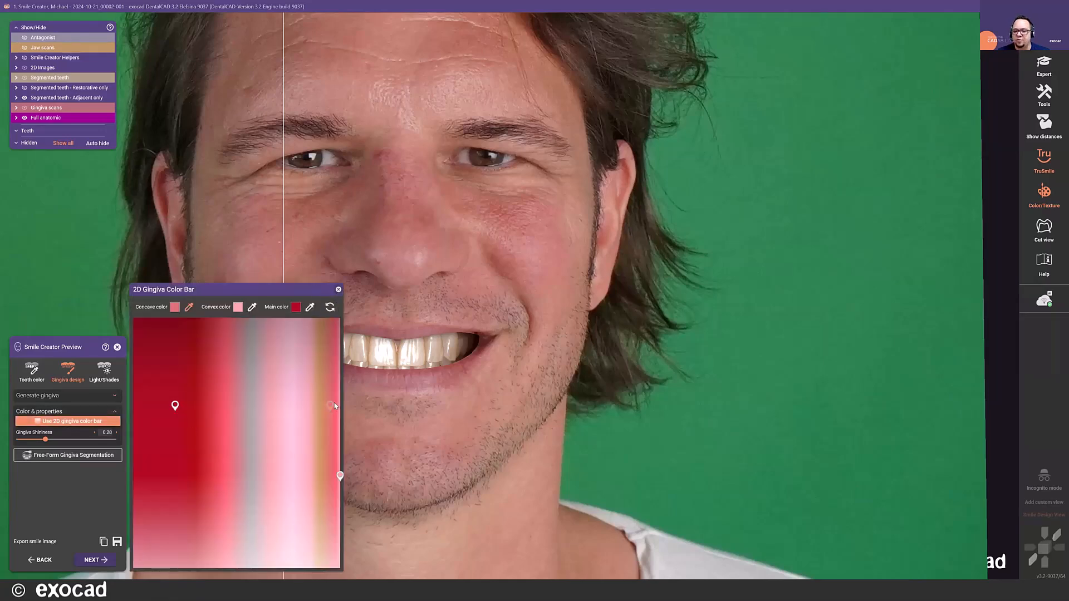
{"action": "left_click", "coordinate": [339, 290]}
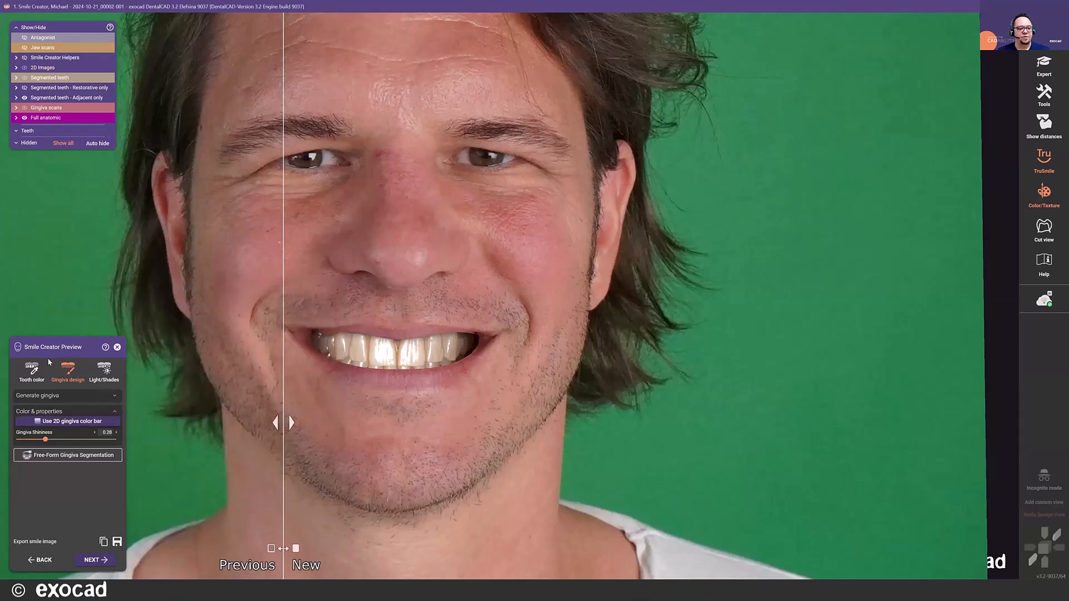
- Adjust the tooth light in the light and image settings, placing the light direction at the bridge of the nose
{"action": "left_click", "coordinate": [110, 374]}
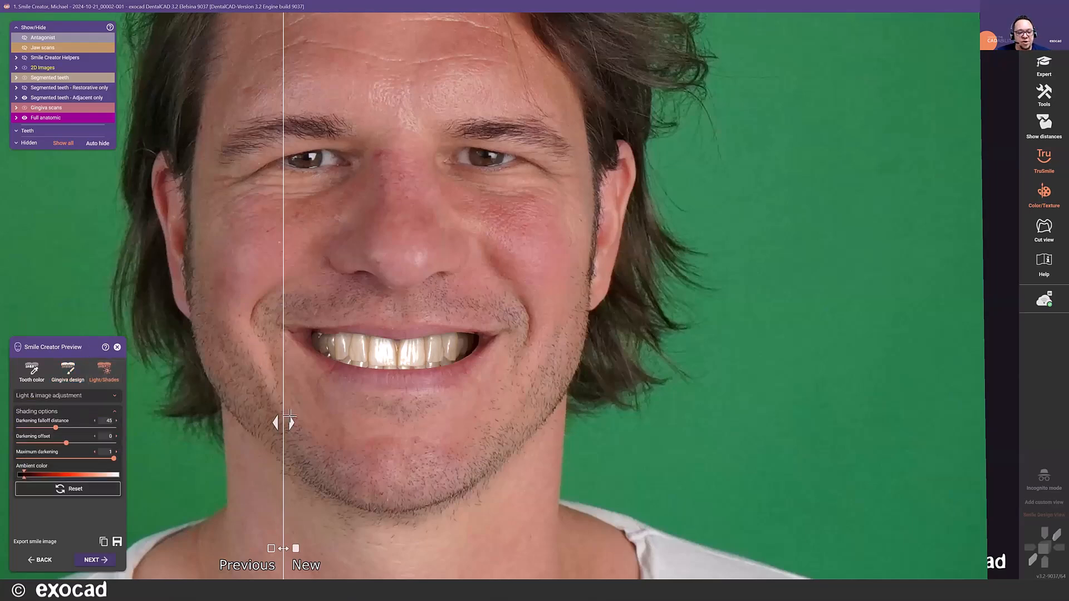
{"action": "left_click", "coordinate": [110, 397]}
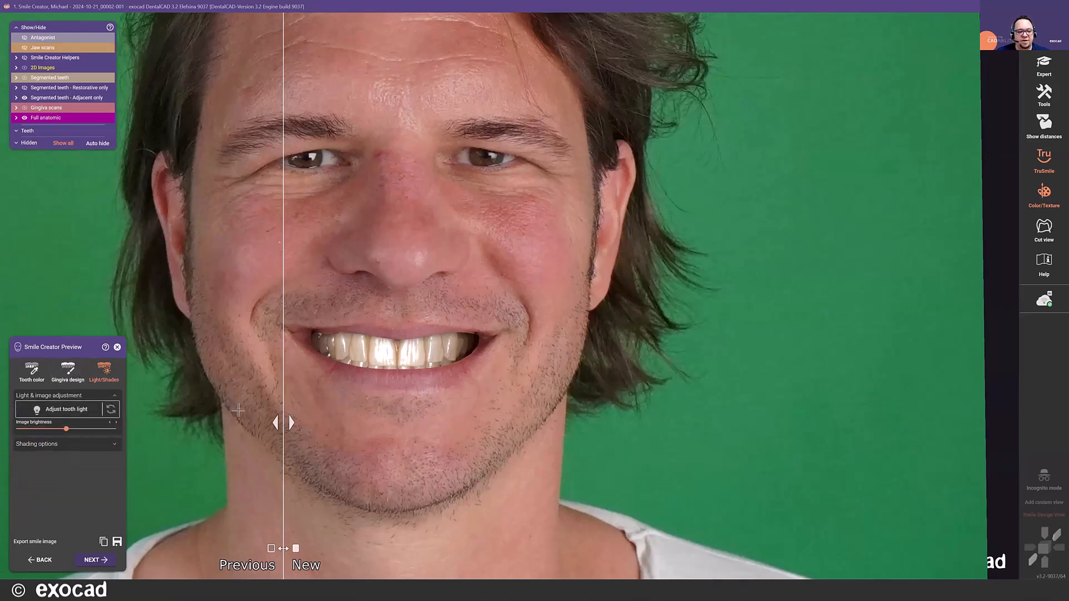
{"action": "left_click", "coordinate": [75, 419]}
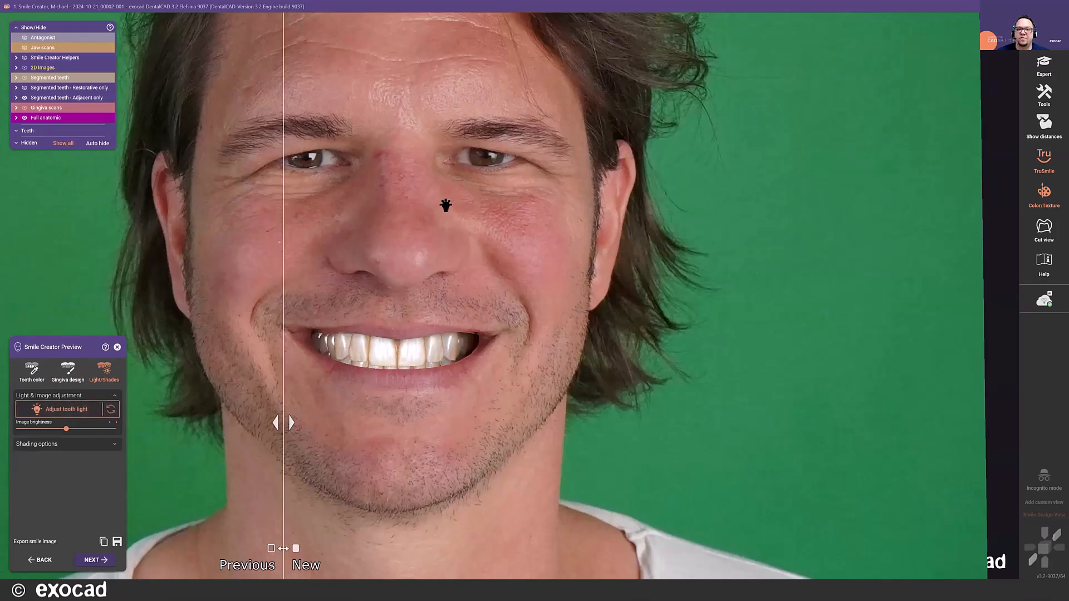
{"action": "scroll", "coordinate": [344, 221], "scroll_direction": "down", "scroll_amount": 2}
{"action": "scroll", "coordinate": [344, 220], "scroll_direction": "up", "scroll_amount": 3}
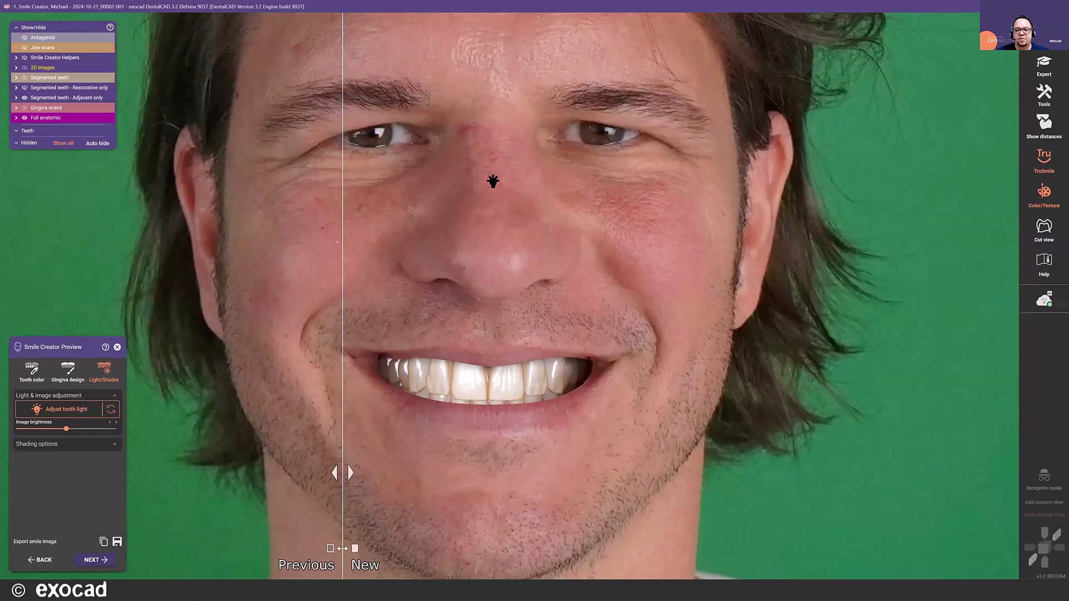
{"action": "left_click", "coordinate": [493, 181]}
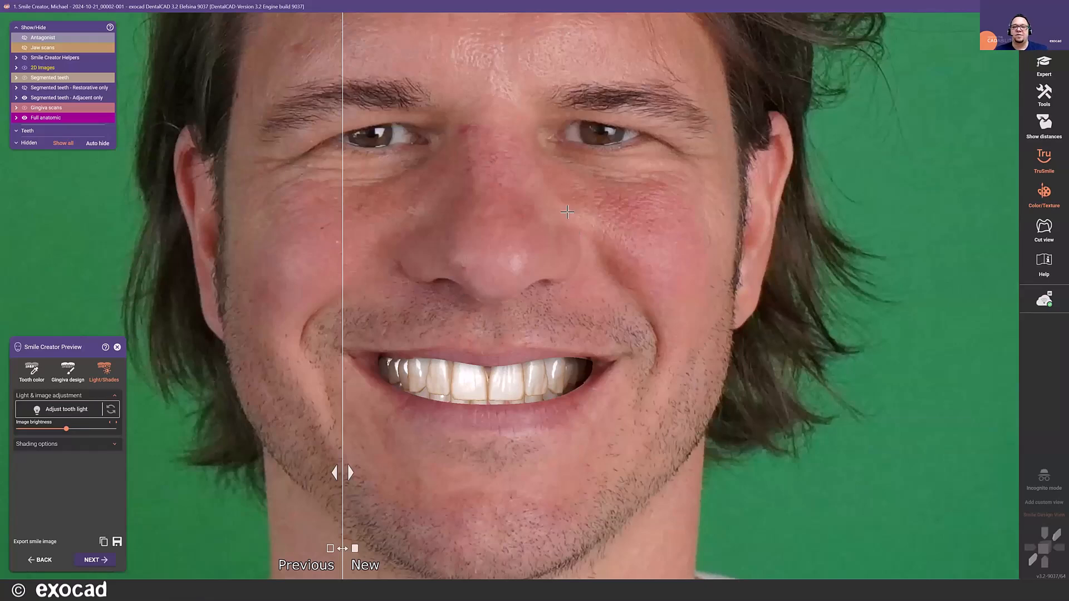
- Lower the image brightness slightly and compare the previous and new smiles with the divider, ending on the facial midline
{"action": "scroll", "coordinate": [417, 405], "scroll_direction": "down", "scroll_amount": 2}
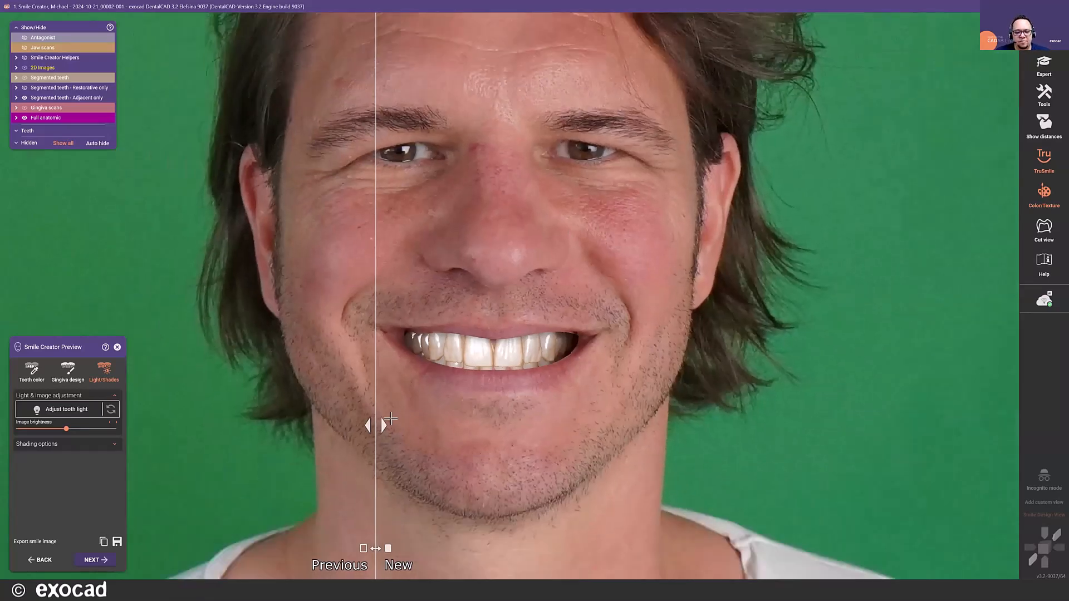
{"action": "left_click_drag", "start_coordinate": [383, 424], "coordinate": [365, 439]}
{"action": "left_click_drag", "start_coordinate": [522, 439], "coordinate": [378, 442]}
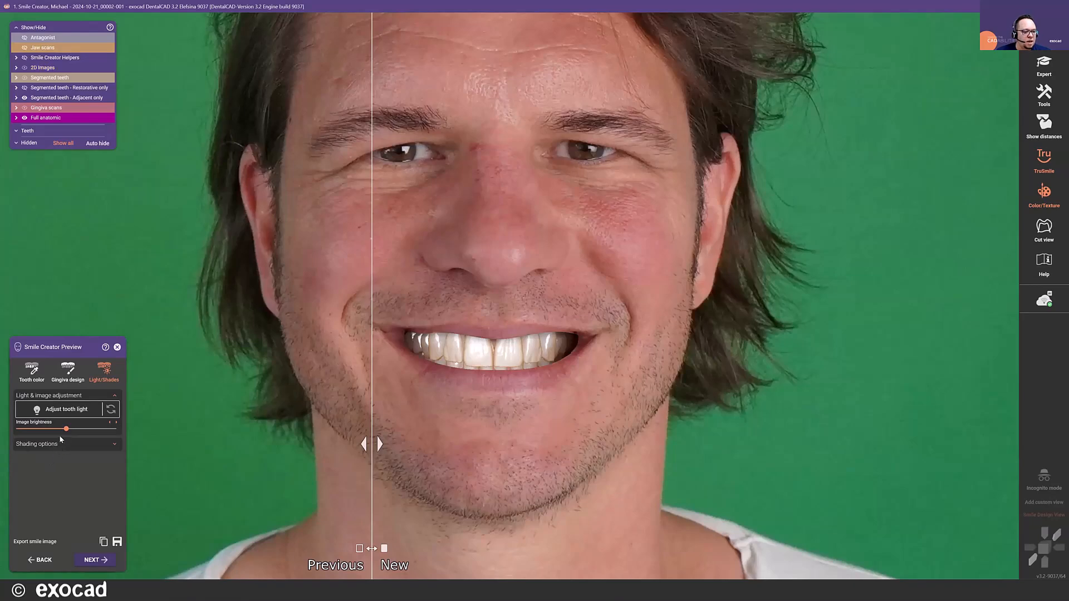
{"action": "left_click_drag", "start_coordinate": [66, 429], "coordinate": [61, 429]}
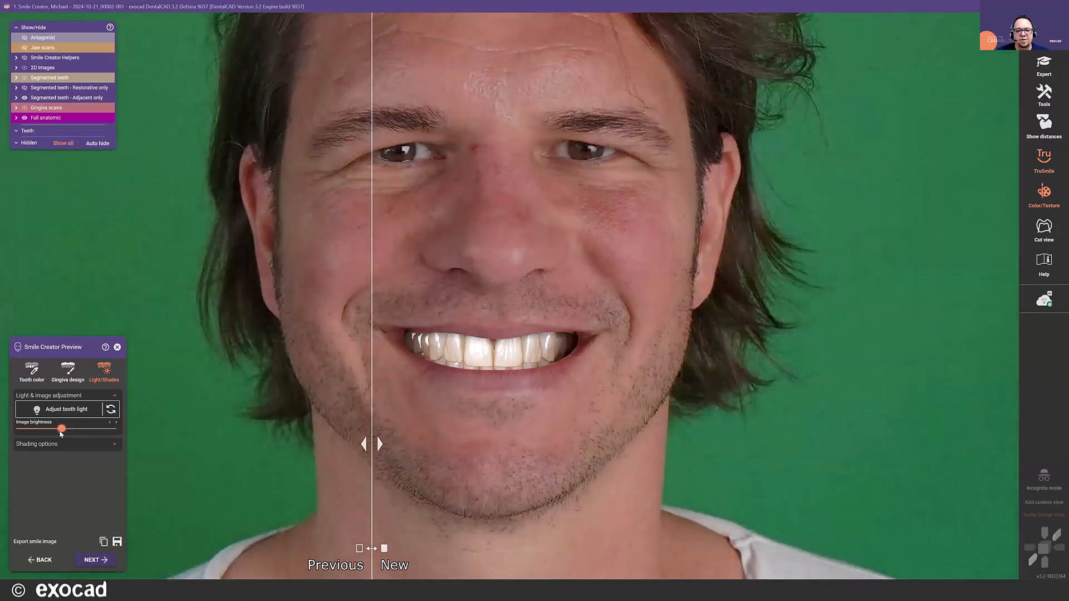
{"action": "left_click_drag", "start_coordinate": [387, 443], "coordinate": [499, 451]}
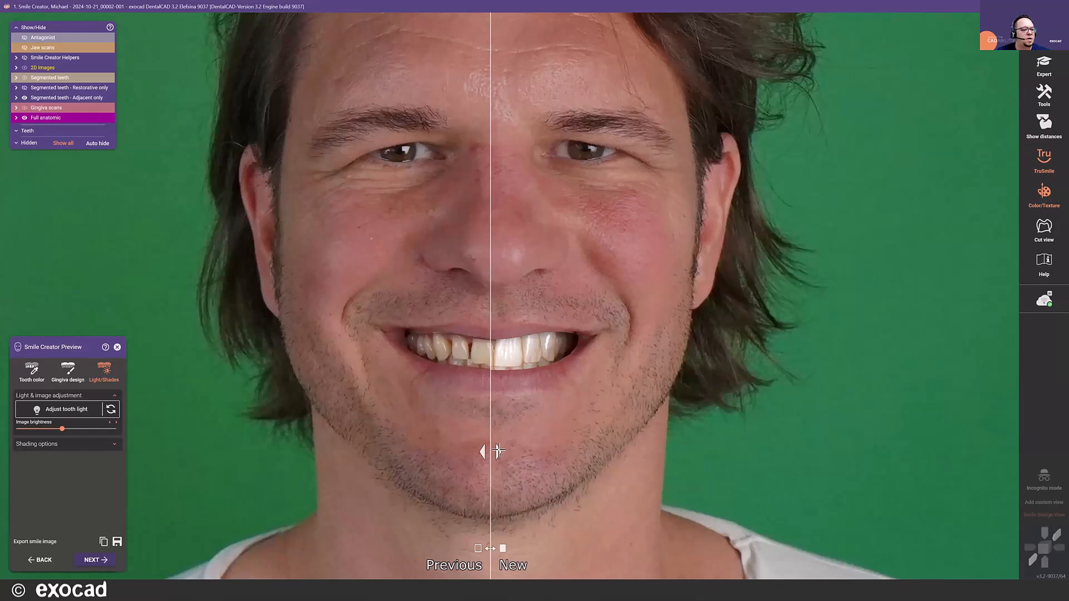
- Set the shading to darkening falloff distance 44.5, offset -2.3 and maximum darkening 0.78, with the divider clear of the face
{"action": "left_click", "coordinate": [97, 445]}
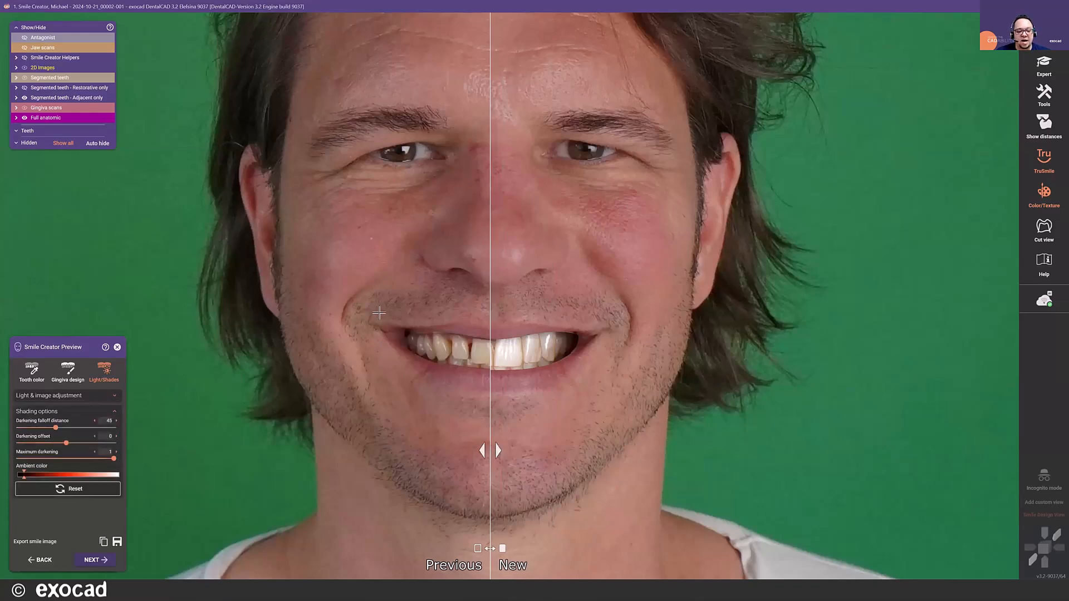
{"action": "scroll", "coordinate": [459, 396], "scroll_direction": "down", "scroll_amount": 3}
{"action": "left_click_drag", "start_coordinate": [459, 396], "coordinate": [301, 396]}
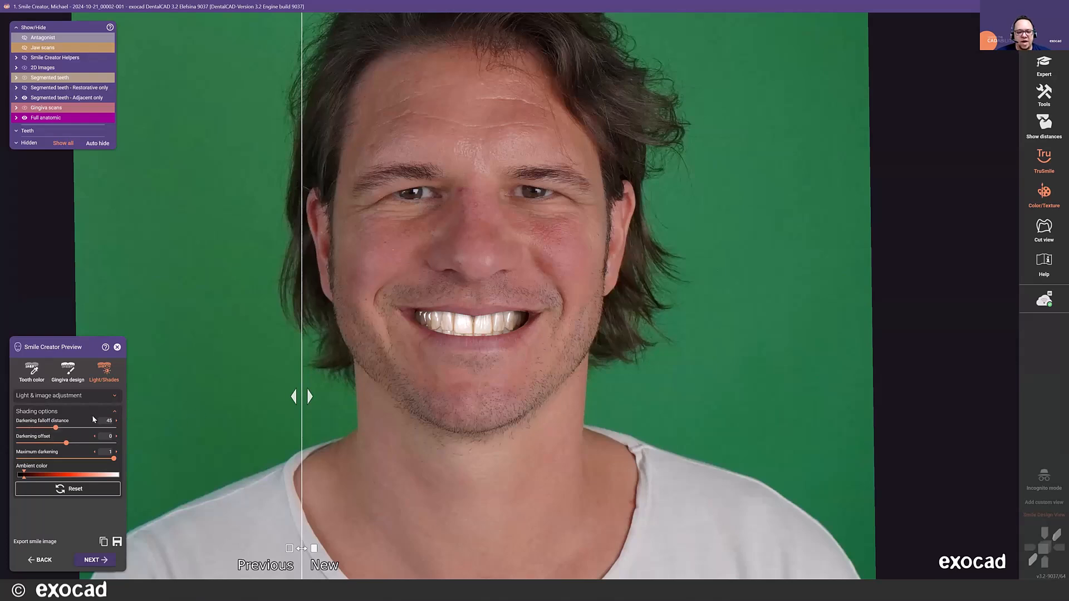
{"action": "mouse_move", "coordinate": [55, 428]}
{"action": "left_mouse_down"}
{"action": "mouse_move", "coordinate": [46, 429]}
{"action": "mouse_move", "coordinate": [61, 449]}
{"action": "left_mouse_up"}
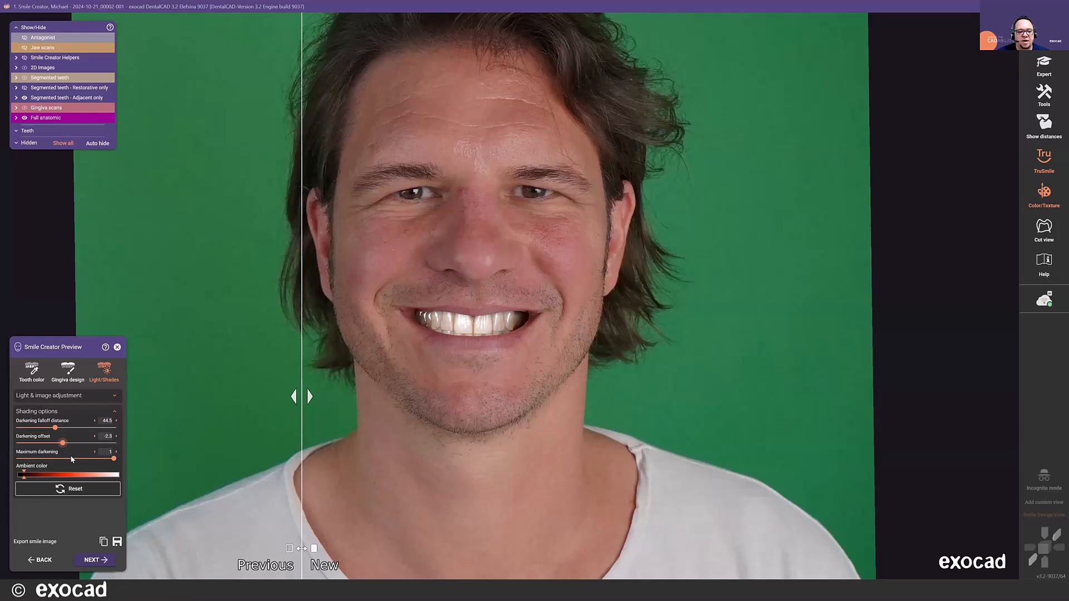
{"action": "left_click_drag", "start_coordinate": [113, 459], "coordinate": [93, 461]}
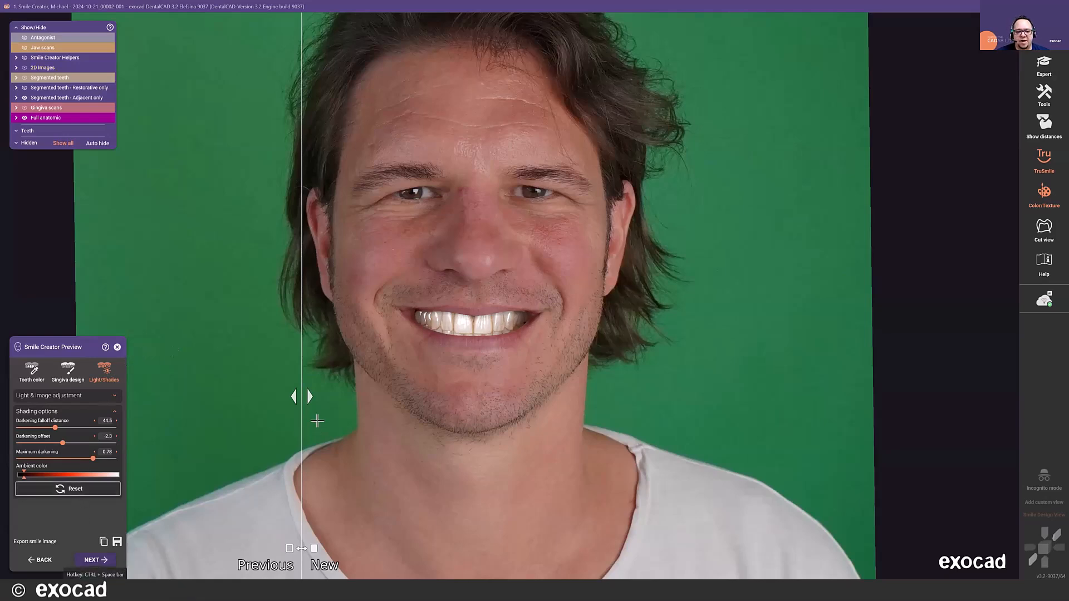
{"action": "left_click_drag", "start_coordinate": [421, 401], "coordinate": [278, 398]}
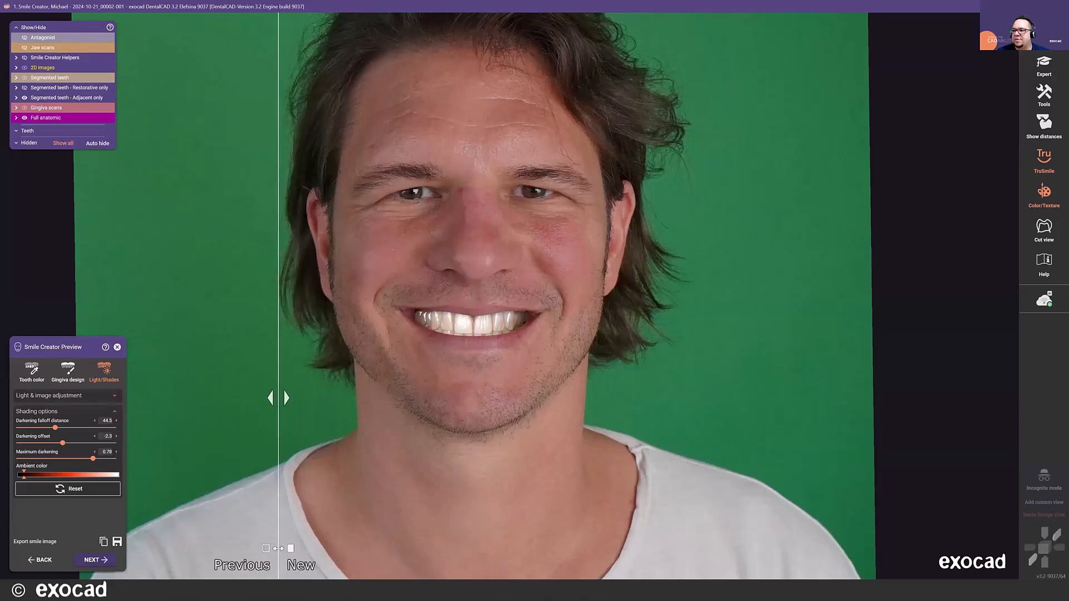
- Capture a screenshot of the main view only in Screenshot and Image Management
{"action": "left_click", "coordinate": [1043, 94]}
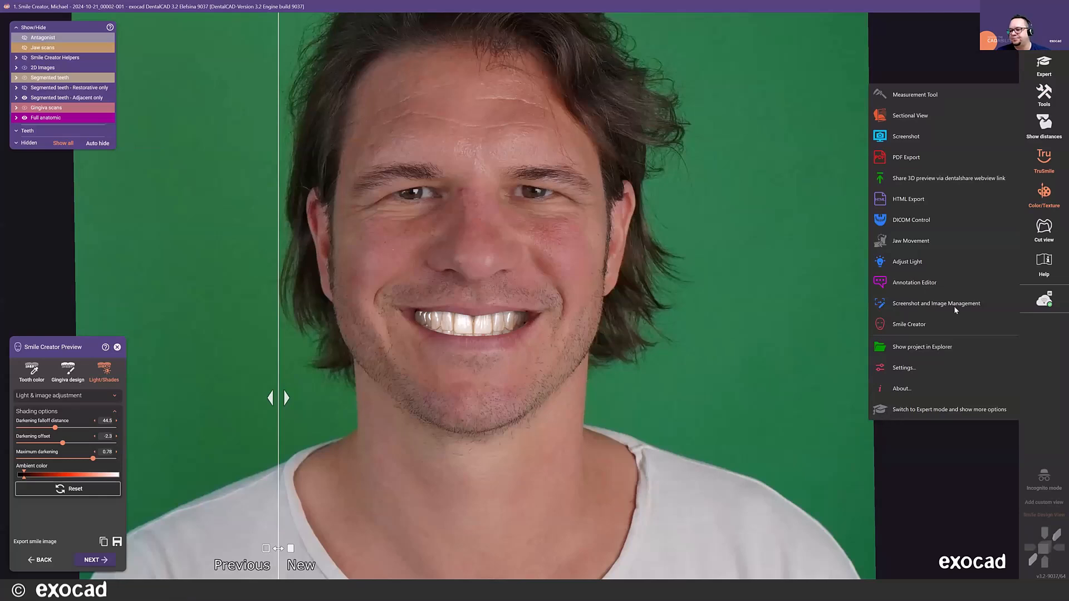
{"action": "left_click", "coordinate": [911, 305]}
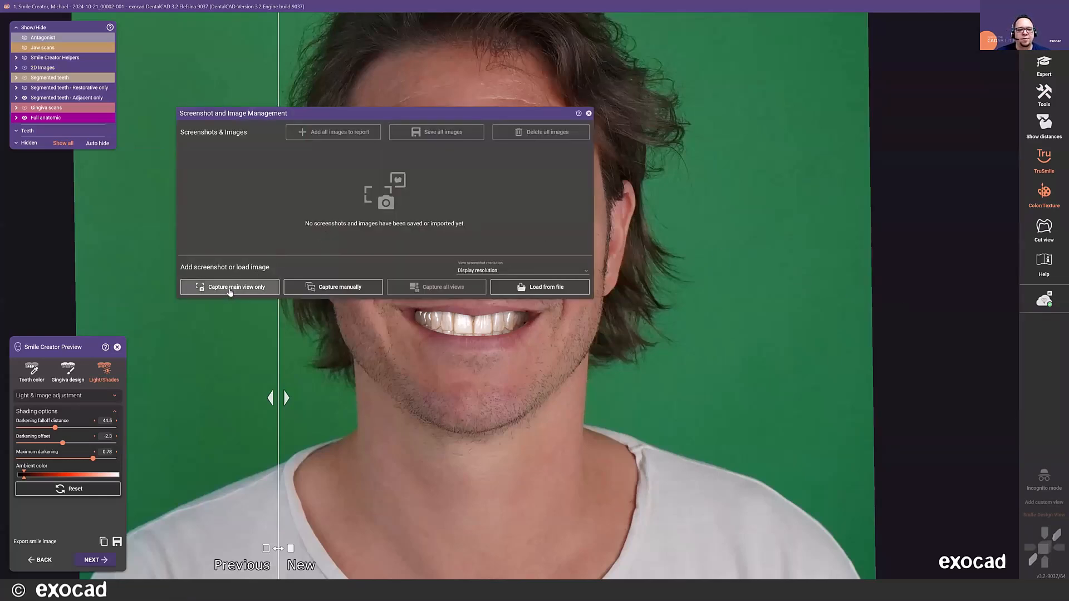
{"action": "left_click", "coordinate": [229, 292]}
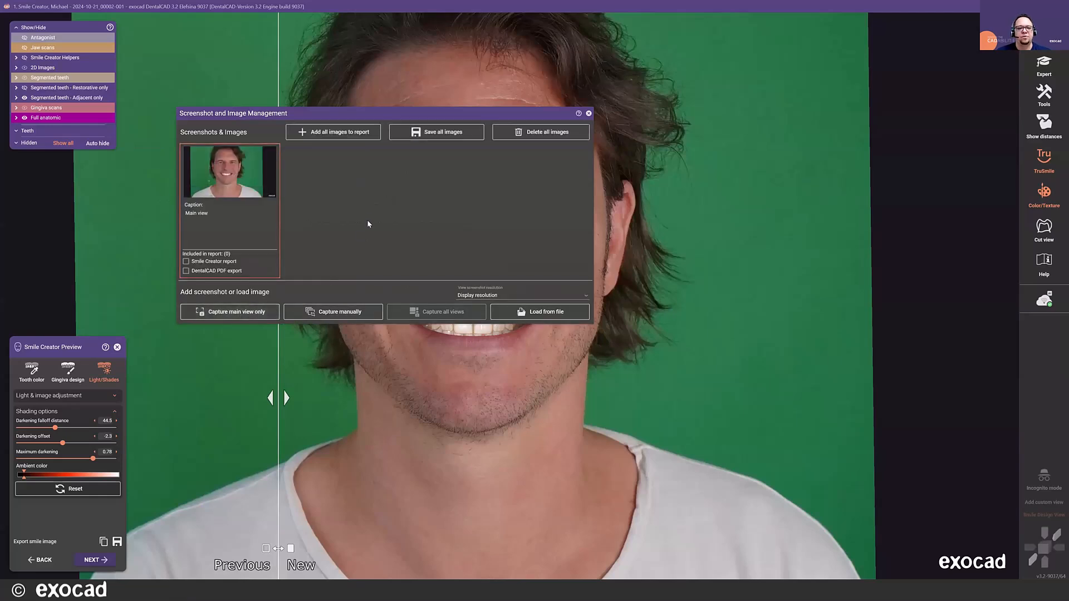
- Open the captured screenshot in Paint, draw an up arrow about 178 × 247 px pointing at the central incisors, and save the image
{"action": "mouse_move", "coordinate": [240, 195]}
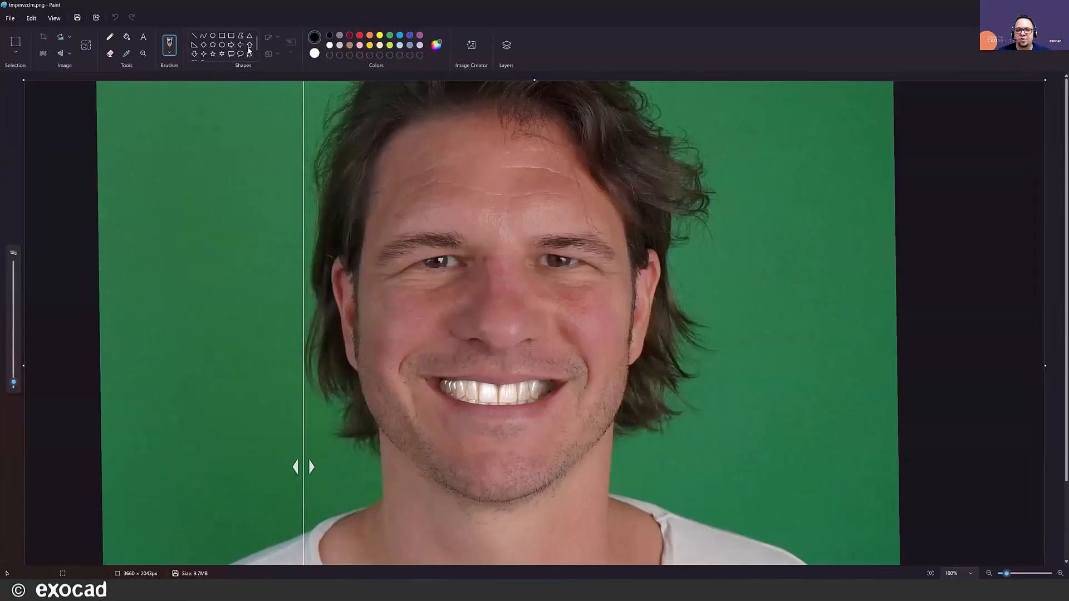
{"action": "left_click", "coordinate": [248, 48]}
{"action": "left_click_drag", "start_coordinate": [494, 408], "coordinate": [545, 478]}
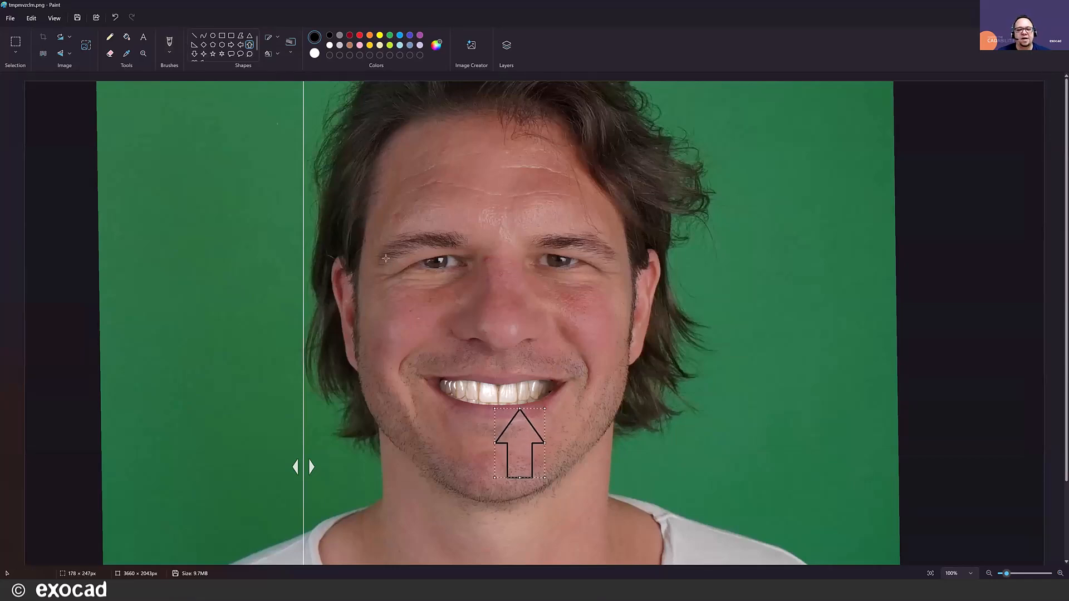
{"action": "left_click_drag", "start_coordinate": [522, 424], "coordinate": [500, 421]}
{"action": "left_click", "coordinate": [80, 18]}
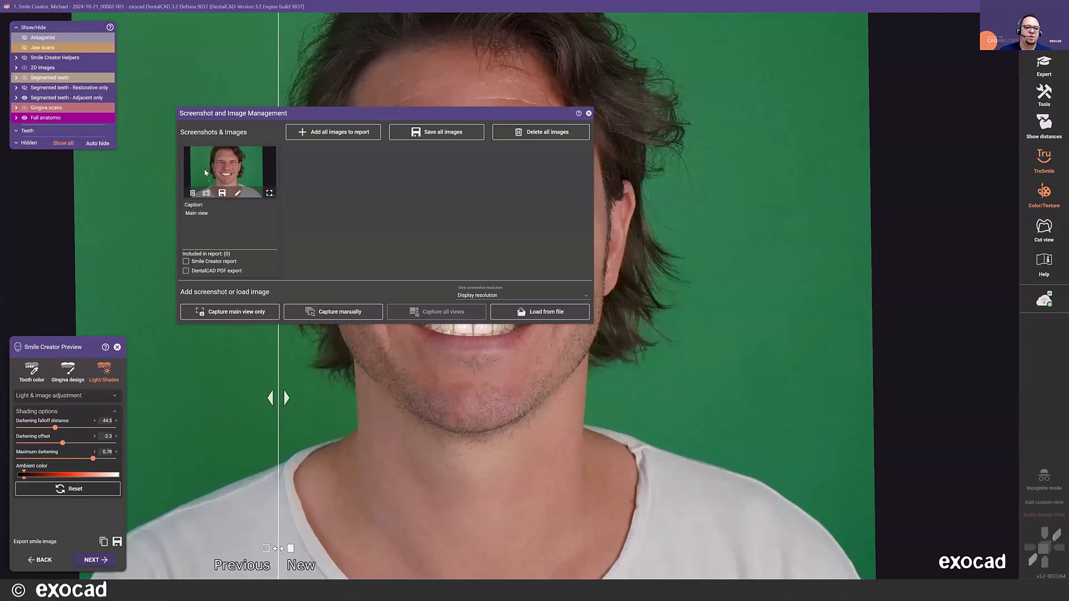
- Include the captured main view screenshot in the Smile Creator report, save all images and close Screenshot and Image Management
{"action": "left_click", "coordinate": [187, 262]}
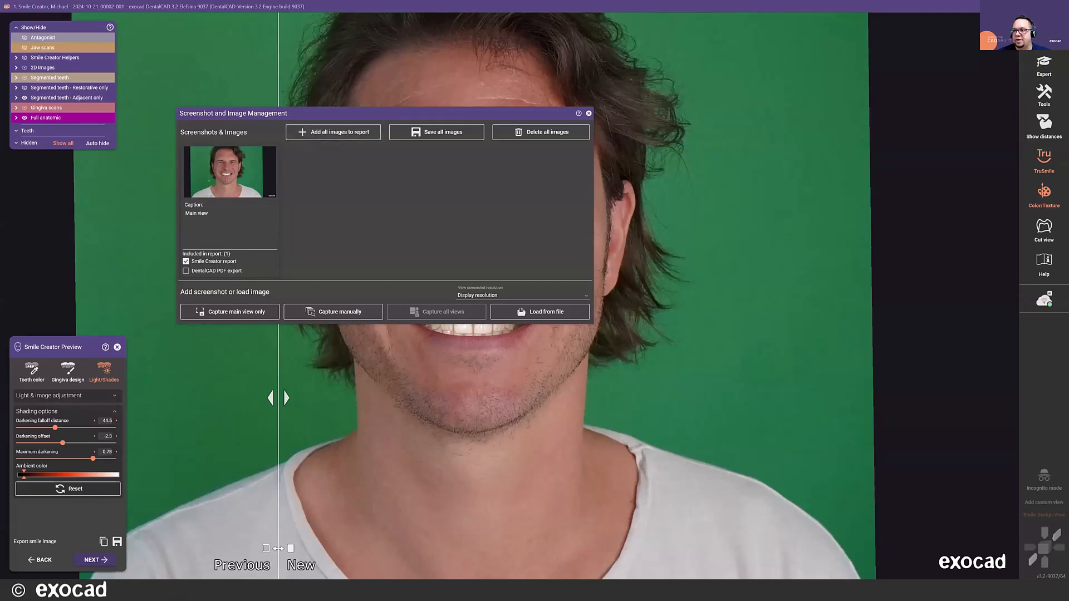
{"action": "left_click", "coordinate": [1043, 34]}
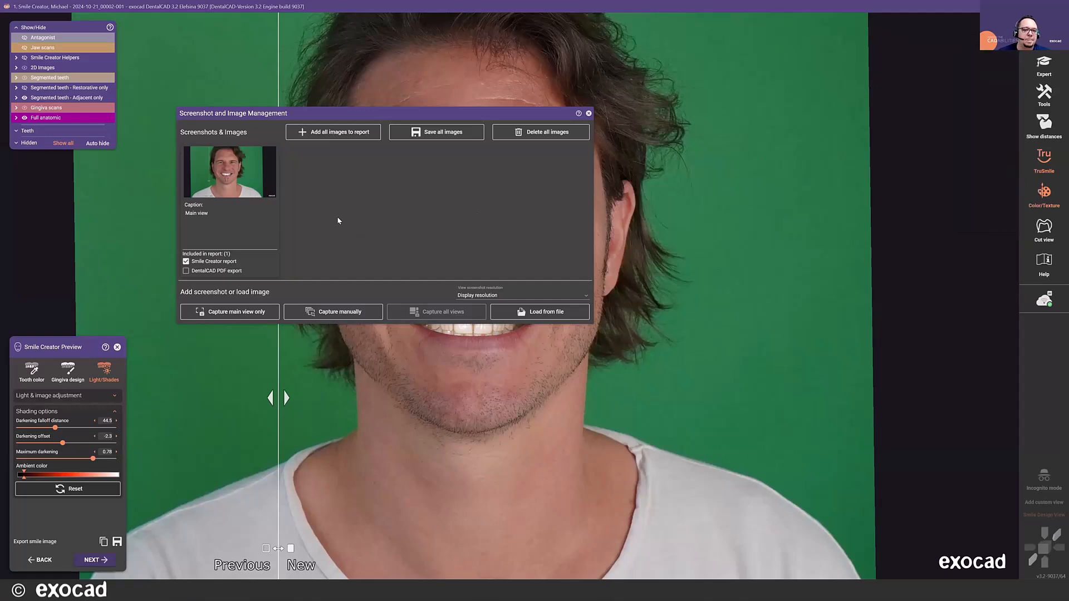
{"action": "left_click", "coordinate": [301, 135]}
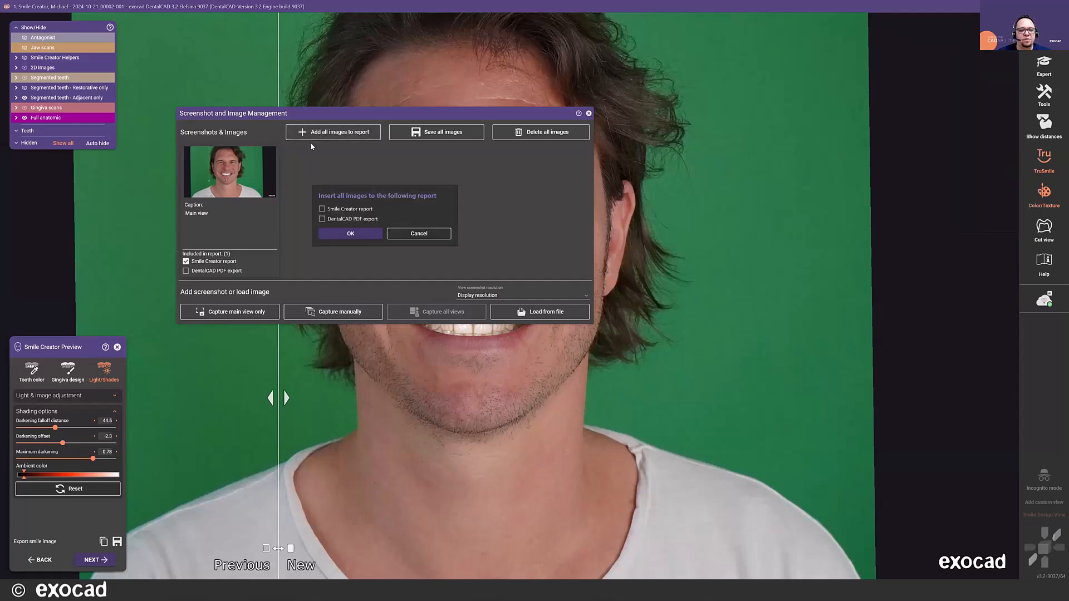
{"action": "left_click", "coordinate": [323, 210]}
{"action": "left_click", "coordinate": [348, 234]}
{"action": "left_click", "coordinate": [442, 132]}
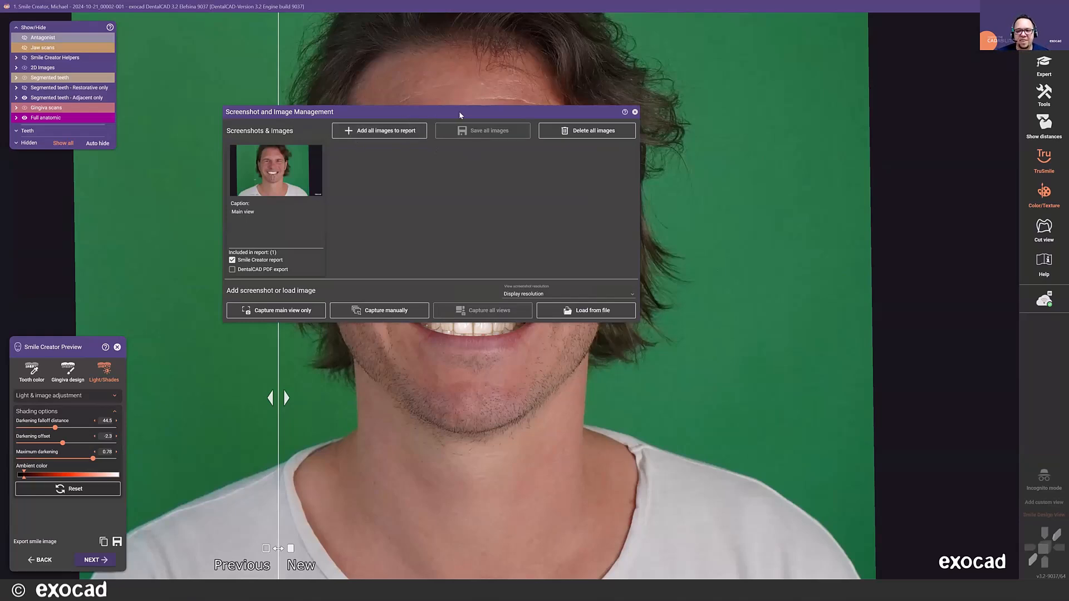
{"action": "left_click", "coordinate": [635, 113]}
- Proceed to the Smile Creator report and review its page setup options and the list of included content
{"action": "left_click", "coordinate": [106, 560]}
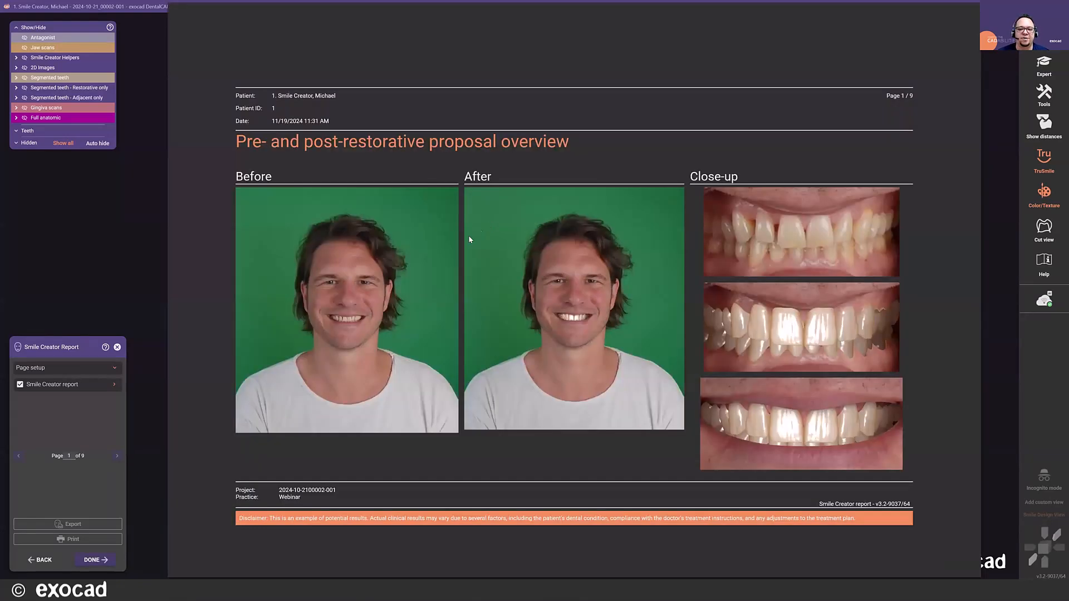
{"action": "left_click", "coordinate": [98, 370]}
{"action": "scroll", "coordinate": [122, 389], "scroll_direction": "down", "scroll_amount": 1}
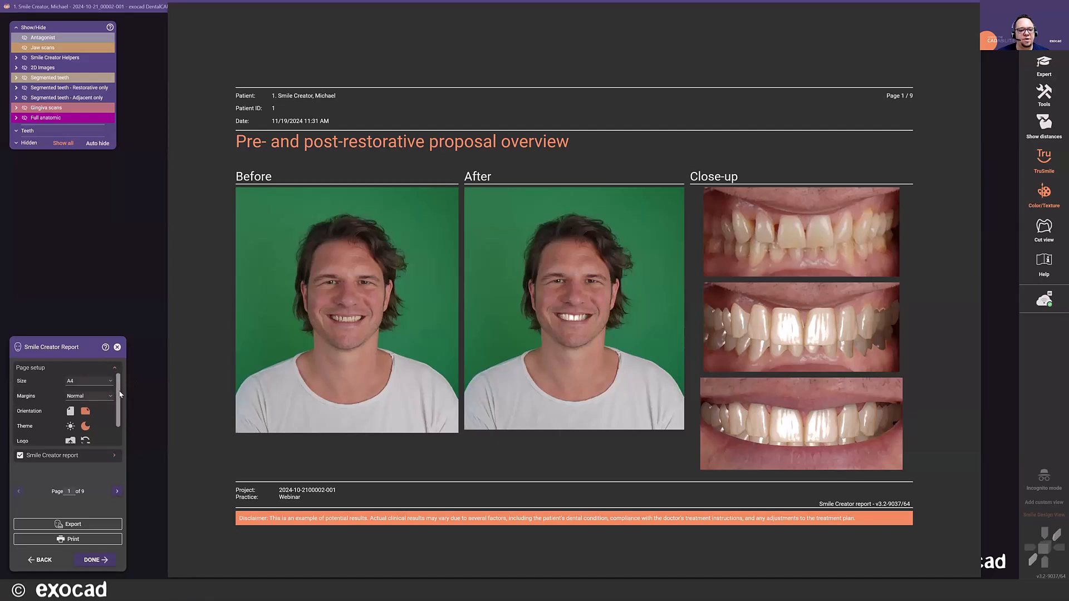
{"action": "scroll", "coordinate": [123, 400], "scroll_direction": "down", "scroll_amount": 1}
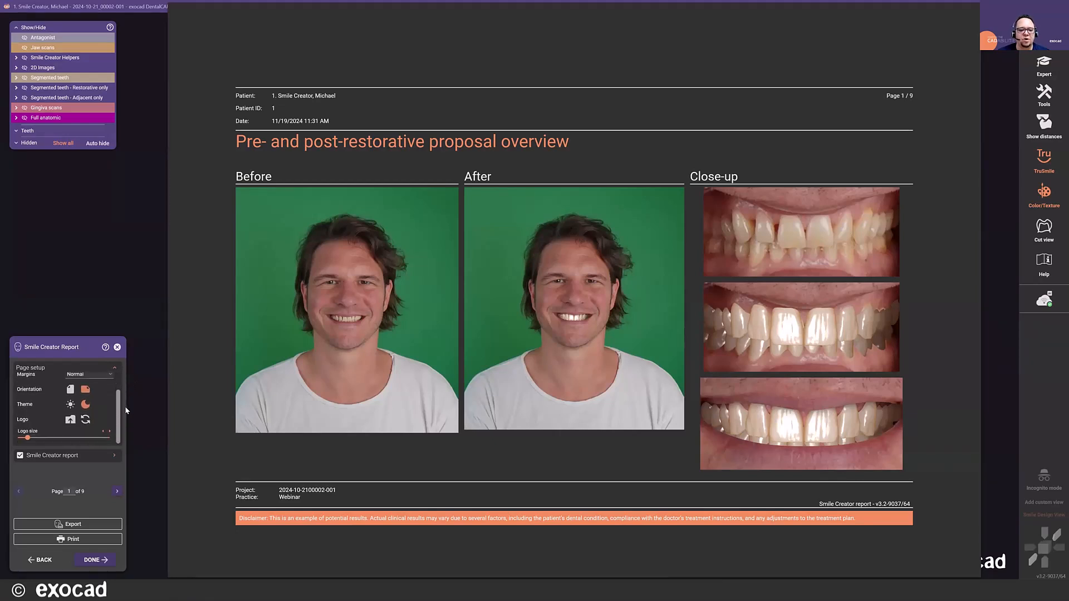
{"action": "left_click", "coordinate": [70, 389]}
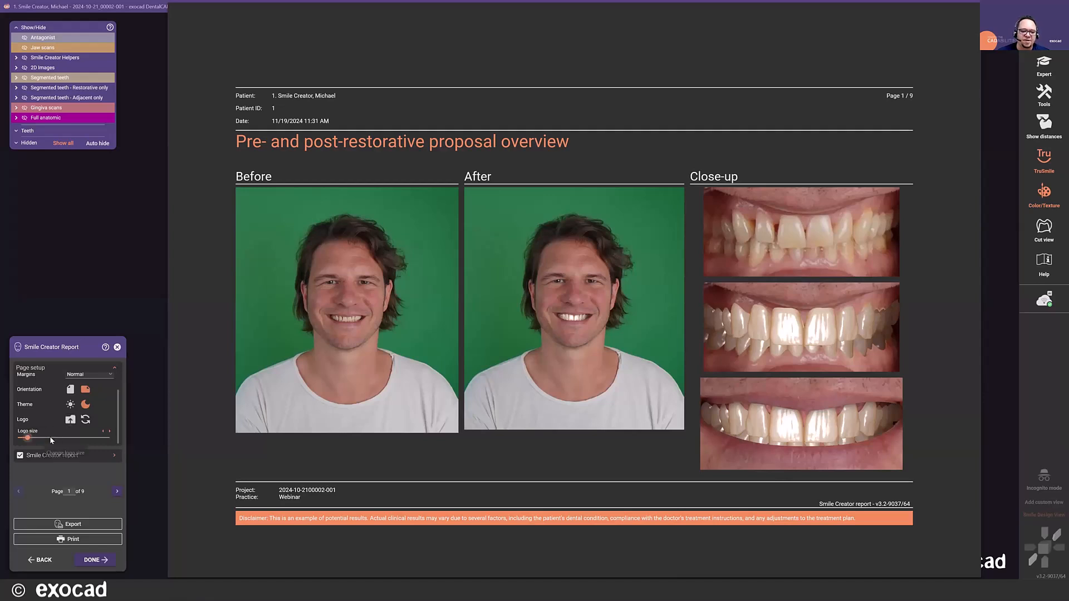
{"action": "left_click", "coordinate": [112, 455]}
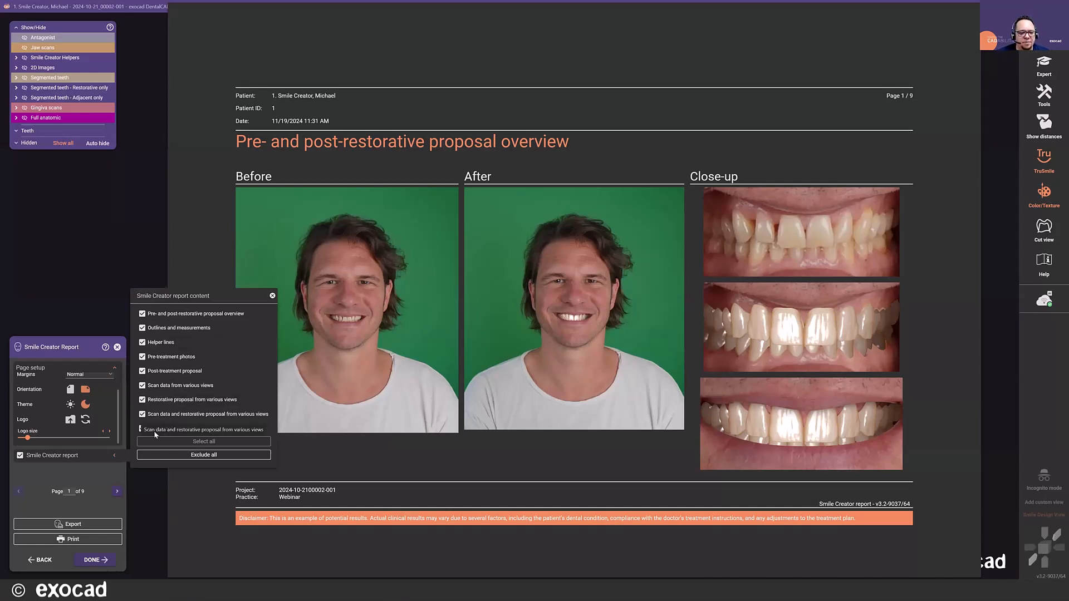
{"action": "left_click", "coordinate": [273, 297]}
- Review the report pages from the outlines and measurements through helper lines and treatment photos to the scan data views
{"action": "scroll", "coordinate": [453, 282], "scroll_direction": "down", "scroll_amount": 10}
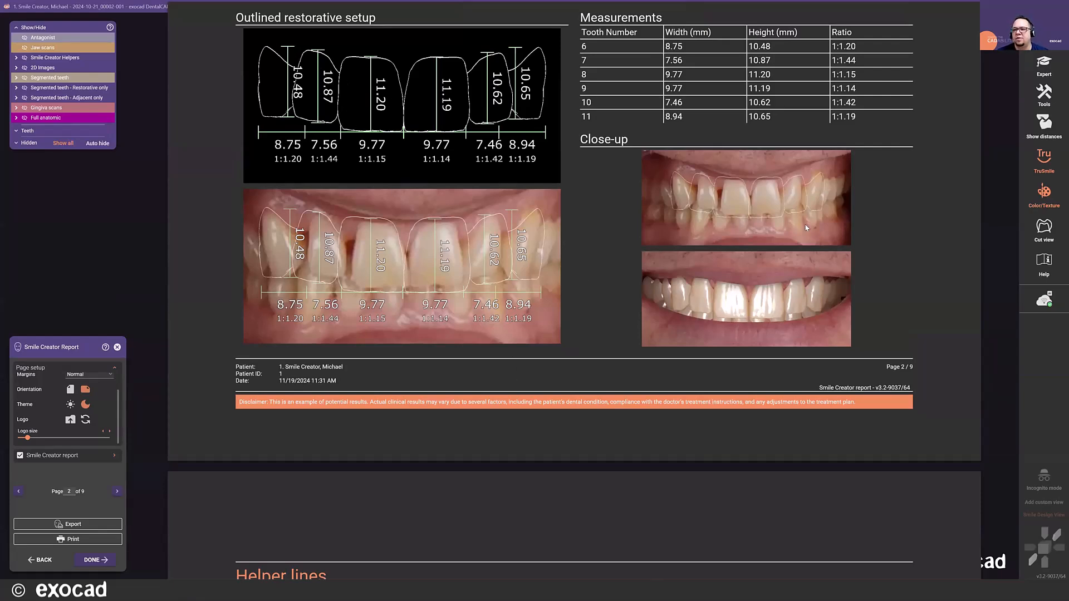
{"action": "scroll", "coordinate": [810, 215], "scroll_direction": "down", "scroll_amount": 2}
{"action": "scroll", "coordinate": [761, 242], "scroll_direction": "up", "scroll_amount": 3}
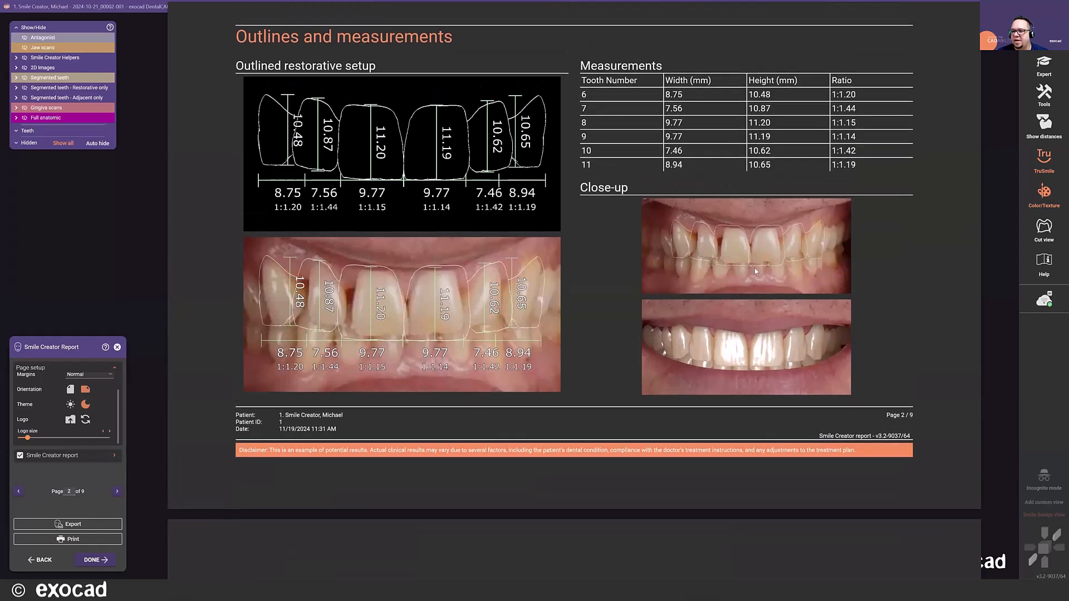
{"action": "scroll", "coordinate": [717, 315], "scroll_direction": "down", "scroll_amount": 10}
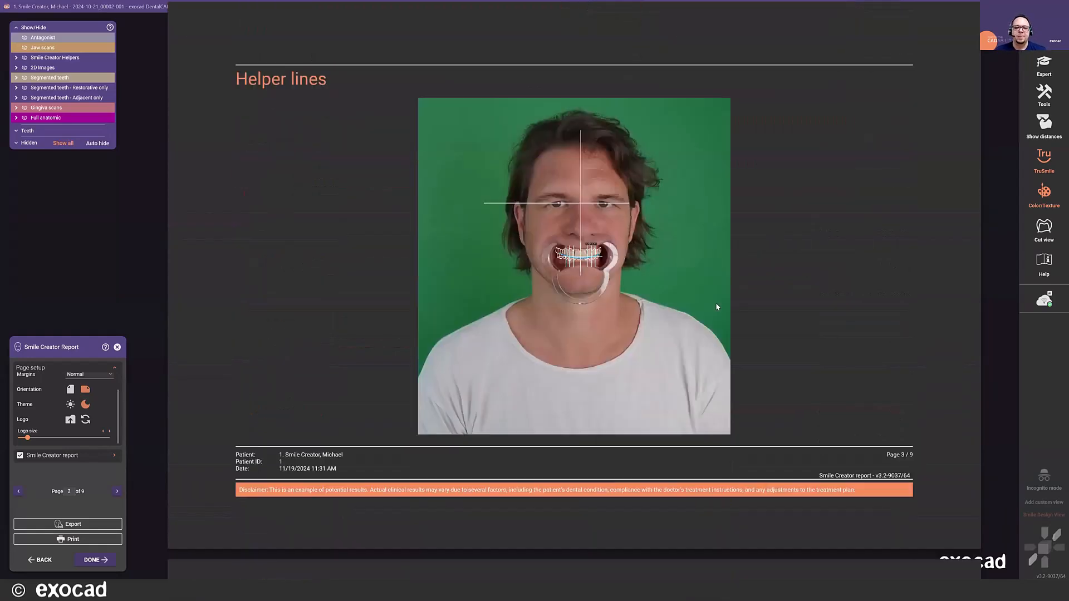
{"action": "scroll", "coordinate": [716, 307], "scroll_direction": "down", "scroll_amount": 8}
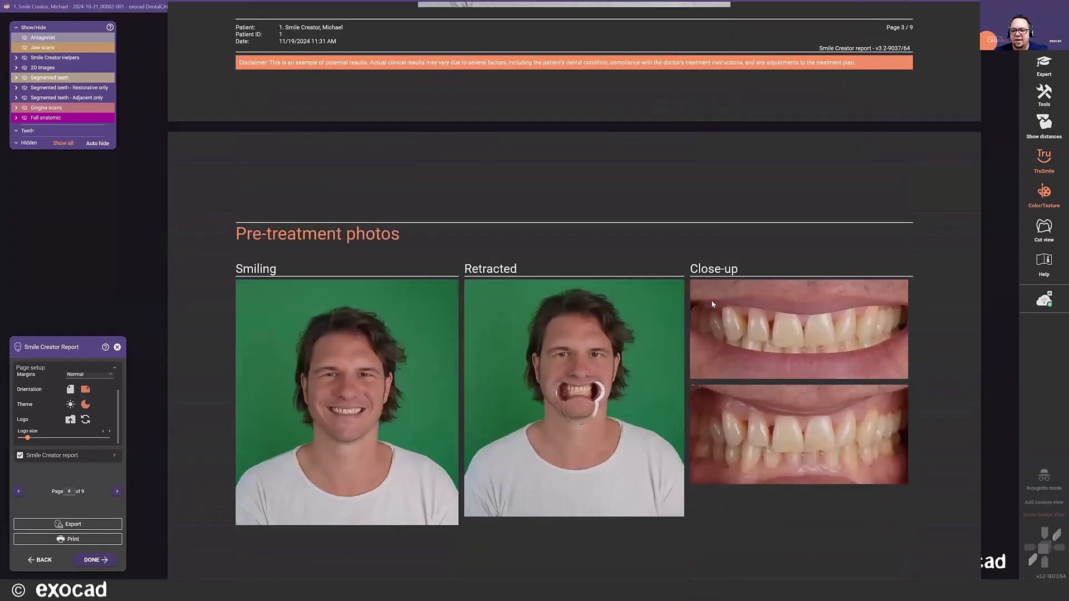
{"action": "scroll", "coordinate": [709, 304], "scroll_direction": "down", "scroll_amount": 8}
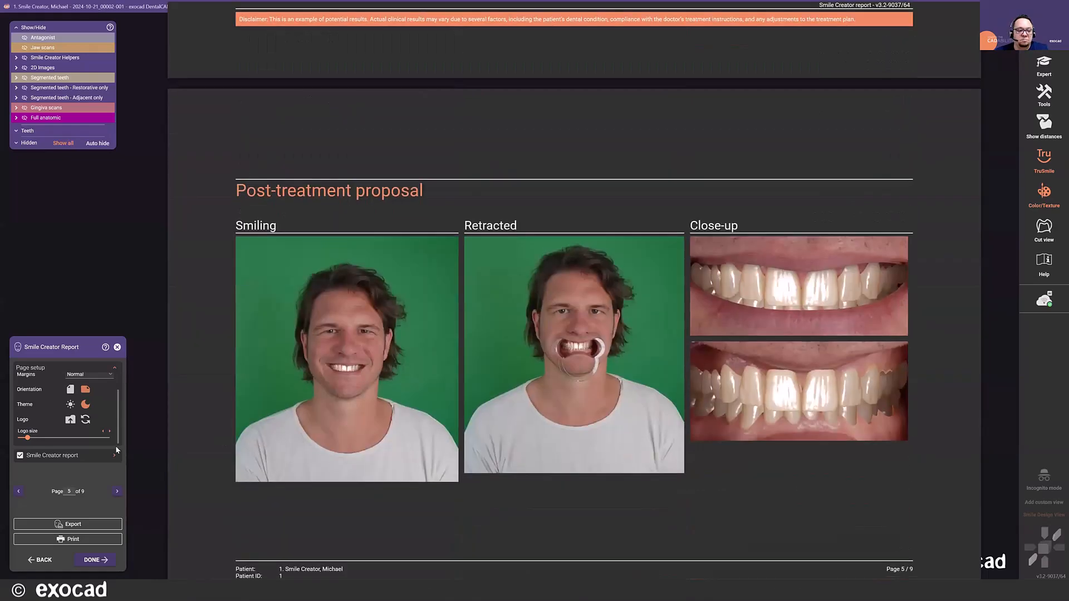
{"action": "scroll", "coordinate": [566, 346], "scroll_direction": "down", "scroll_amount": 5}
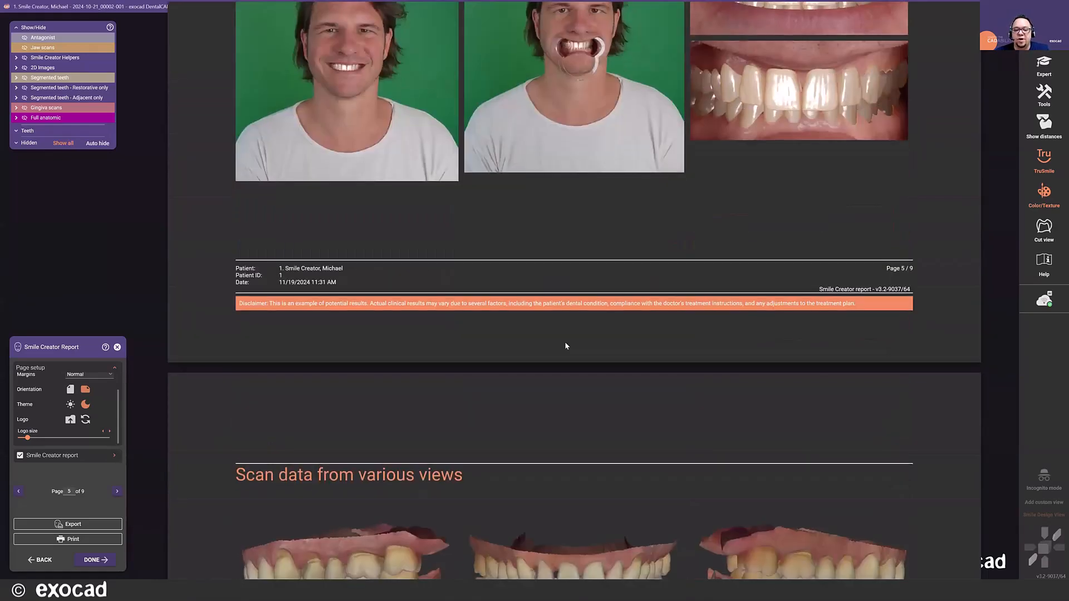
{"action": "scroll", "coordinate": [553, 260], "scroll_direction": "down", "scroll_amount": 5}
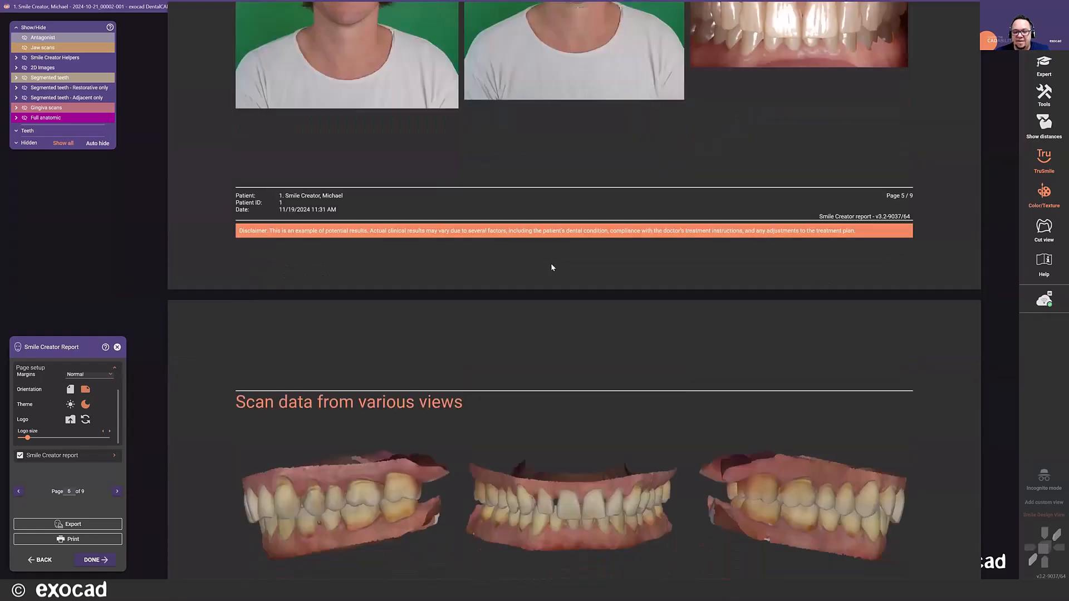
- Recheck the report content list, examine the remaining pages up to the annotated screenshot, and return to the proposal overview
{"action": "left_click", "coordinate": [115, 456]}
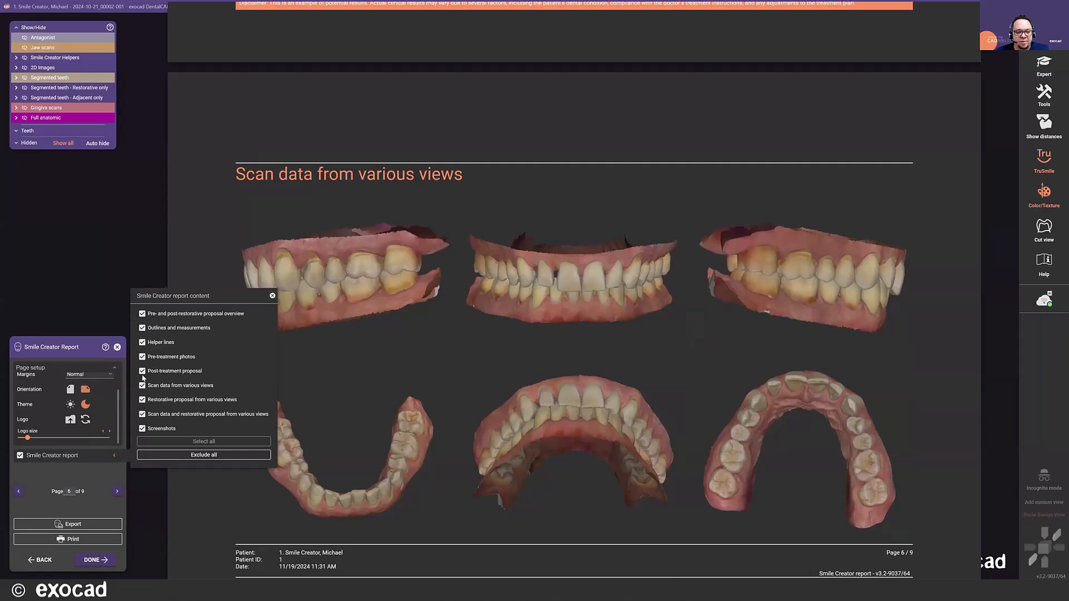
{"action": "left_click", "coordinate": [272, 297]}
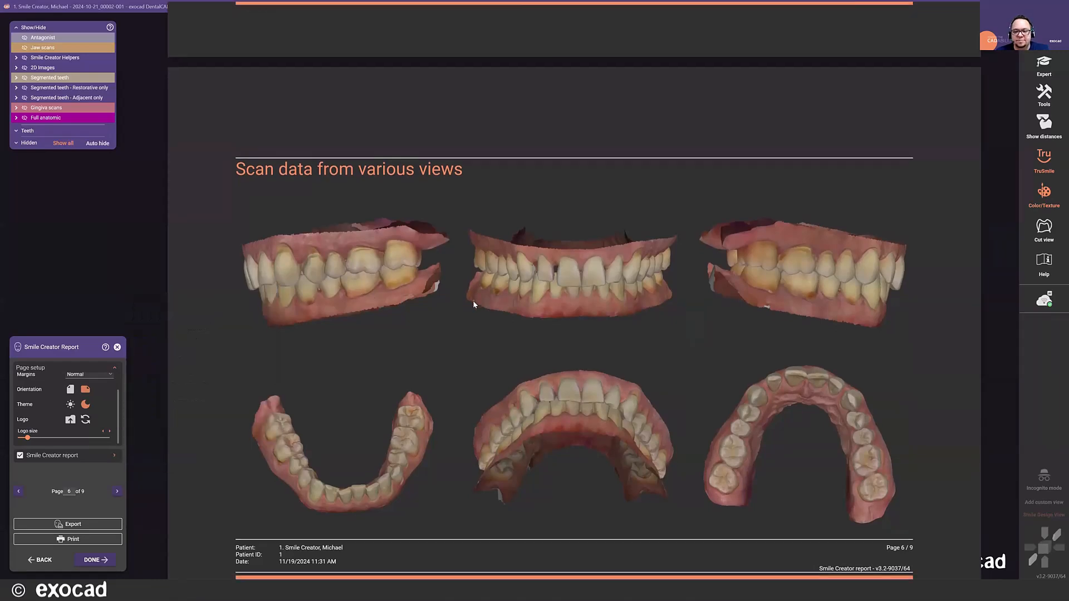
{"action": "scroll", "coordinate": [473, 301], "scroll_direction": "down", "scroll_amount": 8}
{"action": "scroll", "coordinate": [481, 305], "scroll_direction": "down", "scroll_amount": 12}
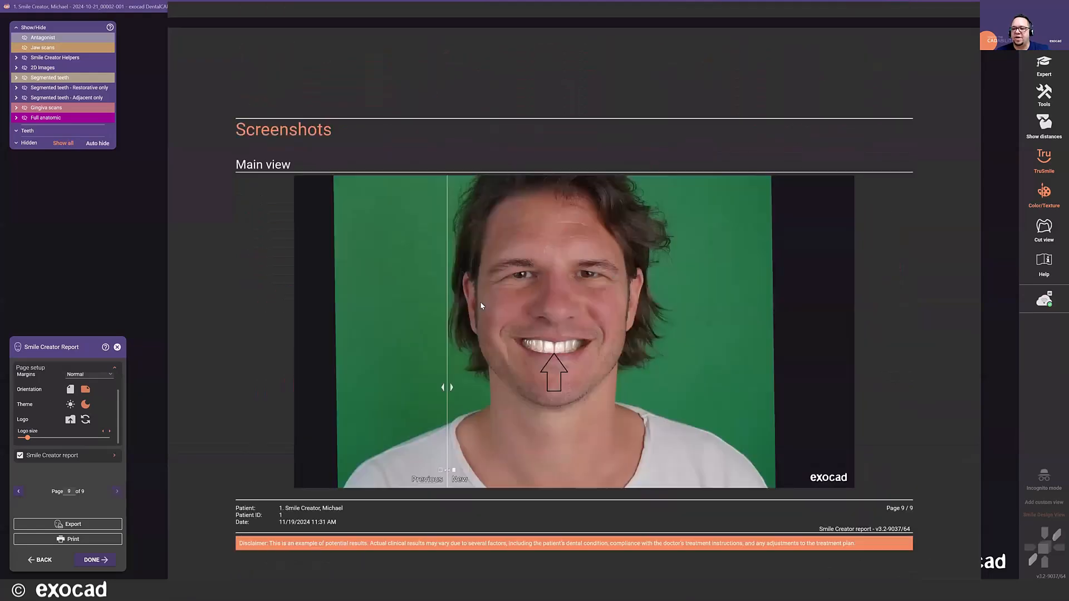
{"action": "scroll", "coordinate": [542, 342], "scroll_direction": "up", "scroll_amount": 8}
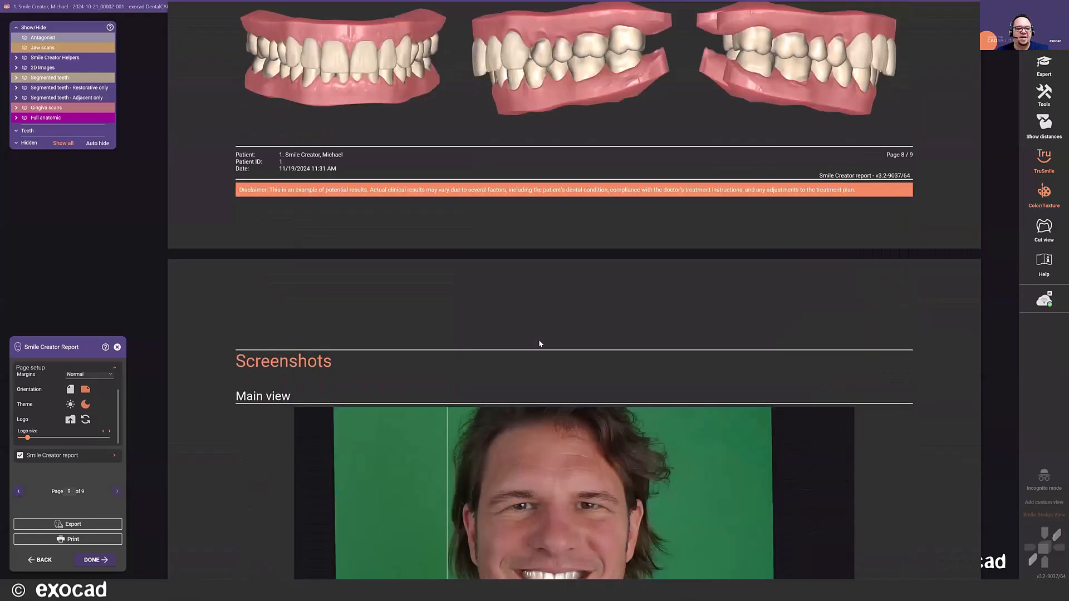
{"action": "scroll", "coordinate": [537, 341], "scroll_direction": "up", "scroll_amount": 15}
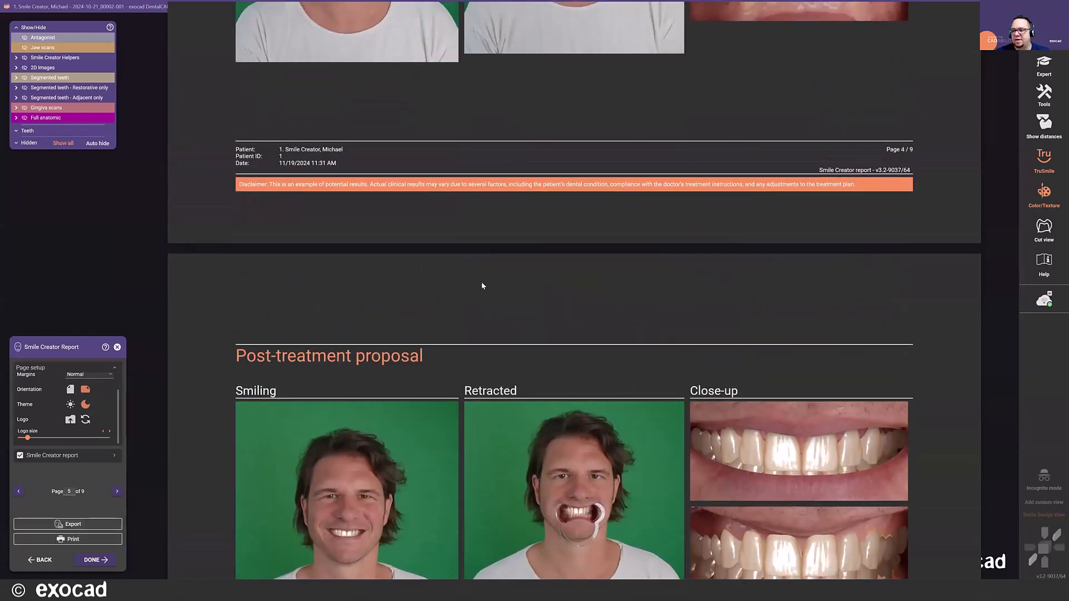
{"action": "scroll", "coordinate": [480, 282], "scroll_direction": "up", "scroll_amount": 5}
{"action": "scroll", "coordinate": [480, 286], "scroll_direction": "up", "scroll_amount": 15}
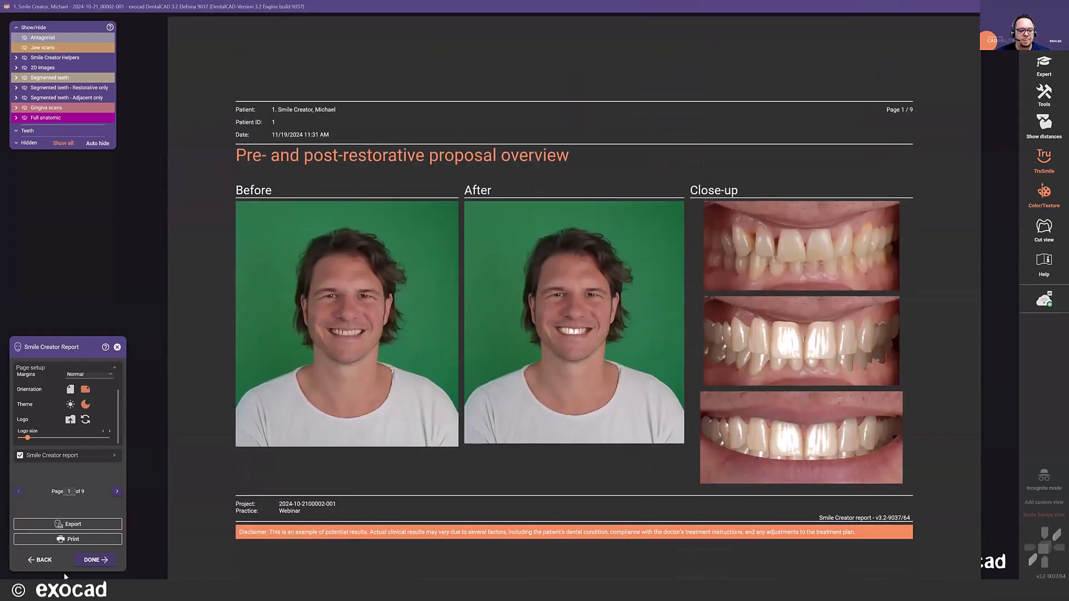
- Finish the report, continue output with the existing screenshot images, and save the treatment images file under the name "design"
{"action": "left_click", "coordinate": [89, 560]}
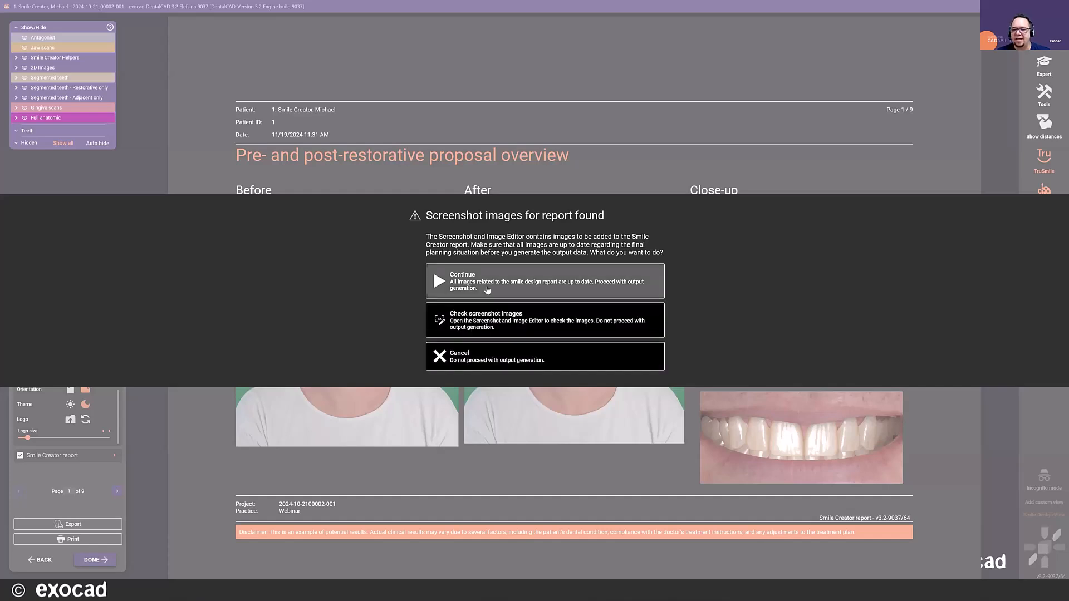
{"action": "left_click", "coordinate": [495, 289]}
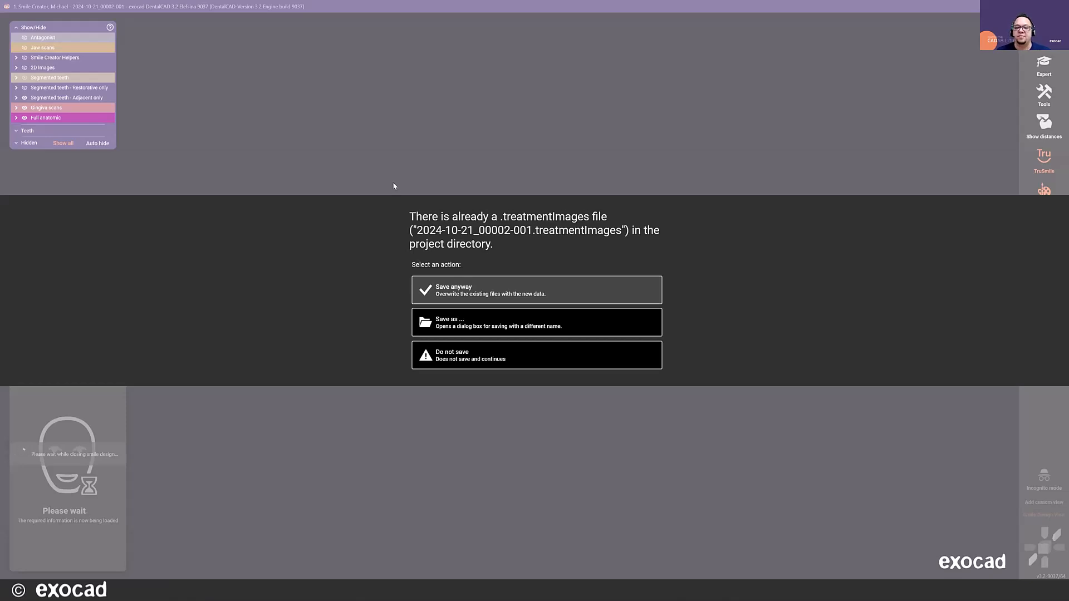
{"action": "left_click", "coordinate": [473, 323]}
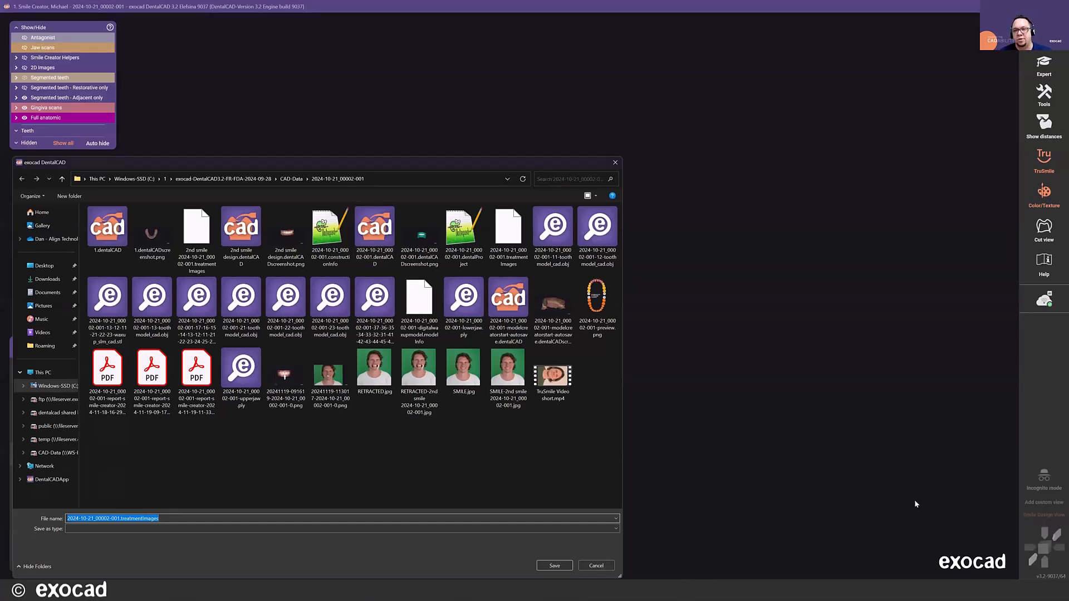
{"action": "type", "text": "design3"}
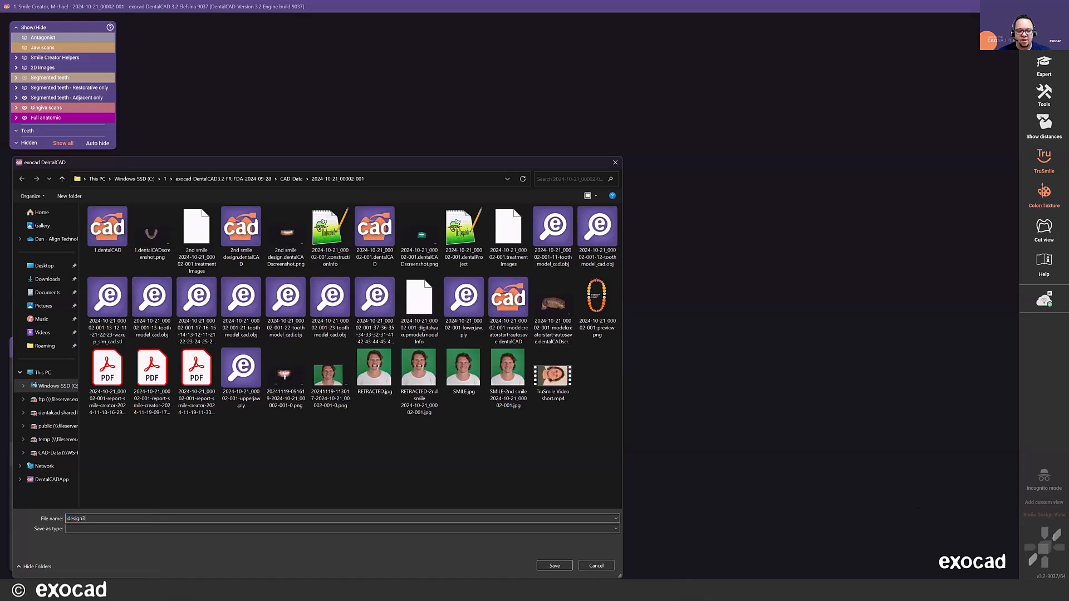
{"action": "key", "text": "Return"}
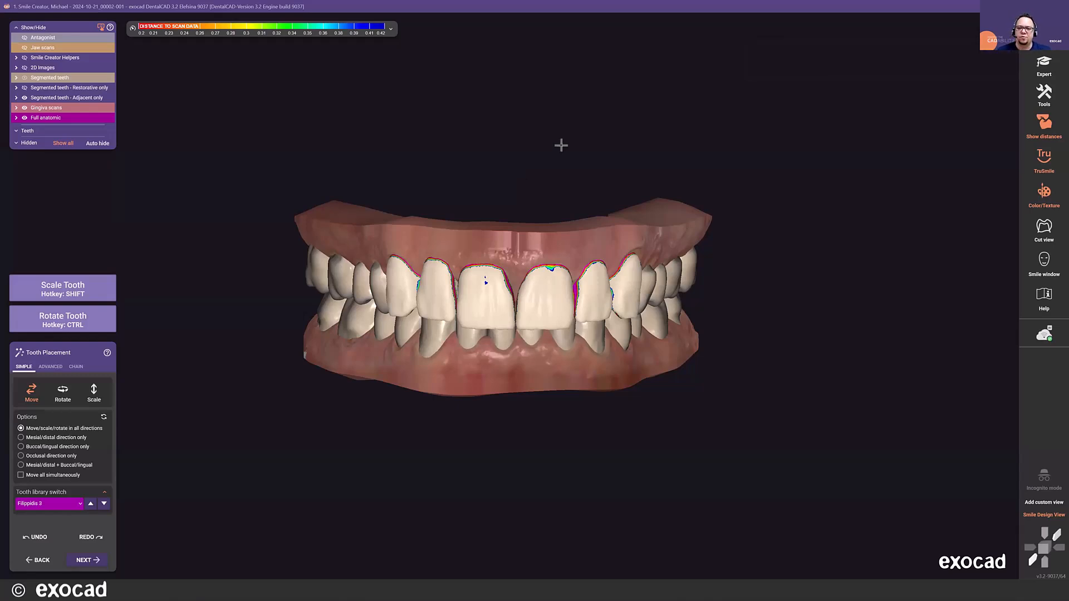
- Examine the upper anterior teeth and their distance-to-scan colouring from the front, and switch Tooth Placement to its advanced options
{"action": "right_click_drag", "start_coordinate": [539, 162], "coordinate": [540, 157]}
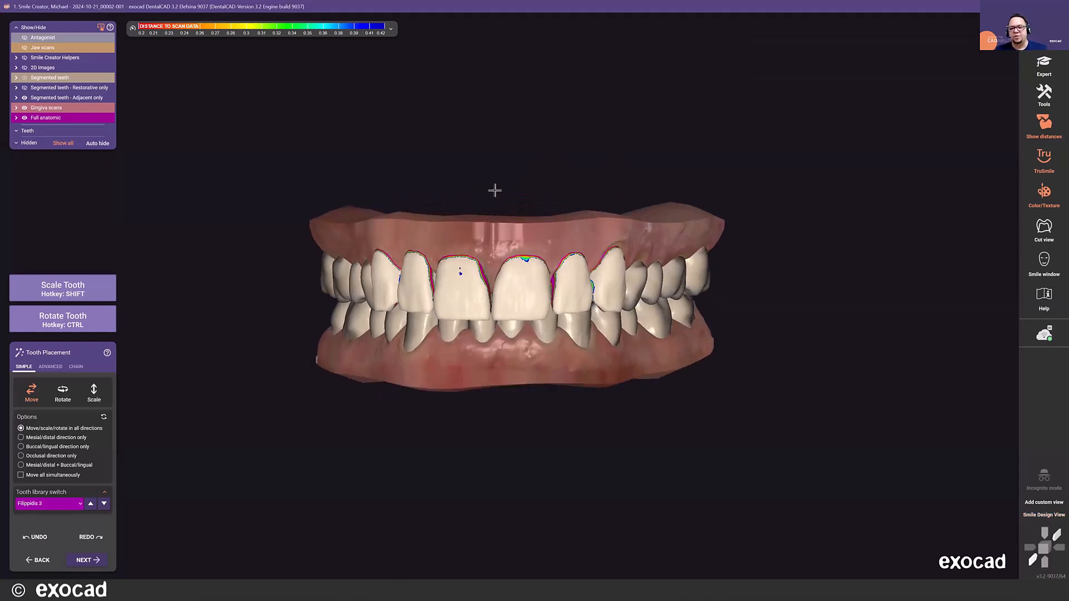
{"action": "scroll", "coordinate": [491, 189], "scroll_direction": "up", "scroll_amount": 3}
{"action": "mouse_move", "coordinate": [586, 158]}
{"action": "right_mouse_down"}
{"action": "mouse_move", "coordinate": [577, 141]}
{"action": "mouse_move", "coordinate": [583, 148]}
{"action": "right_mouse_up"}
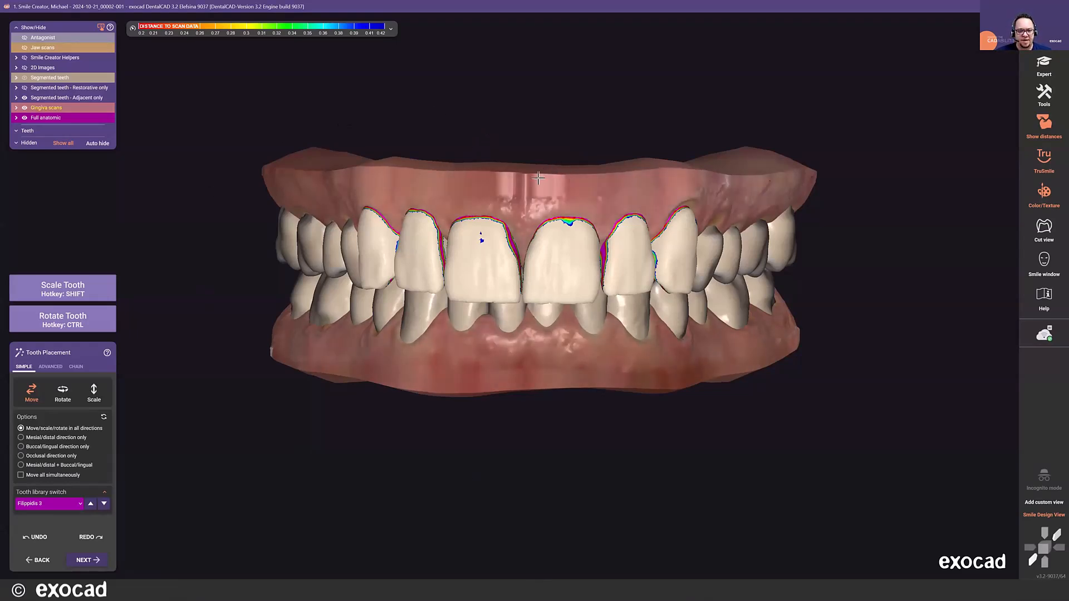
{"action": "middle_click_drag", "start_coordinate": [550, 169], "coordinate": [535, 176]}
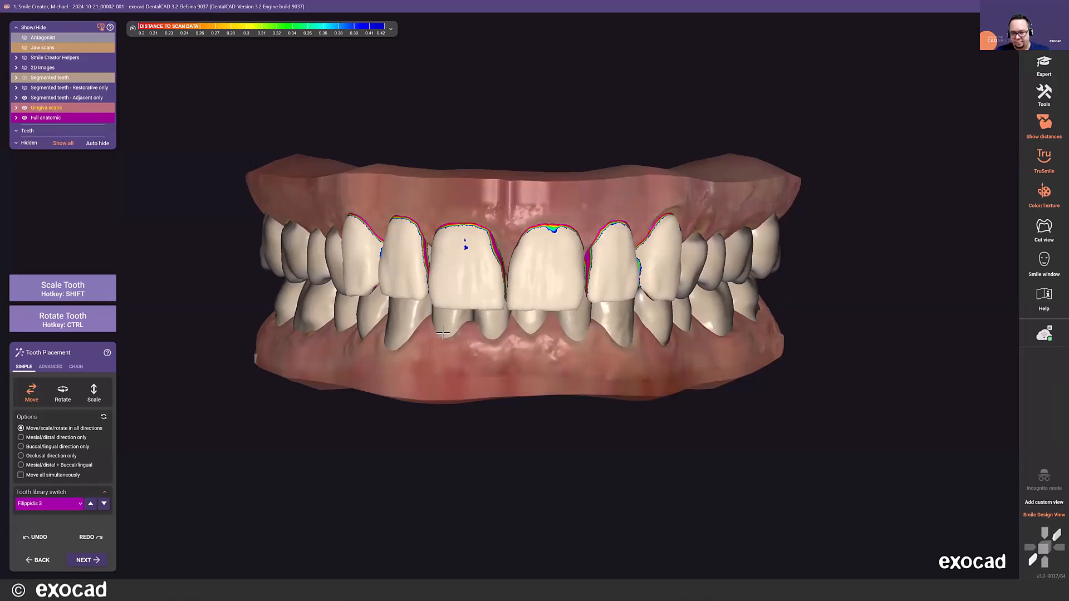
{"action": "mouse_move", "coordinate": [557, 192]}
{"action": "right_mouse_down"}
{"action": "mouse_move", "coordinate": [572, 187]}
{"action": "mouse_move", "coordinate": [549, 191]}
{"action": "right_mouse_up"}
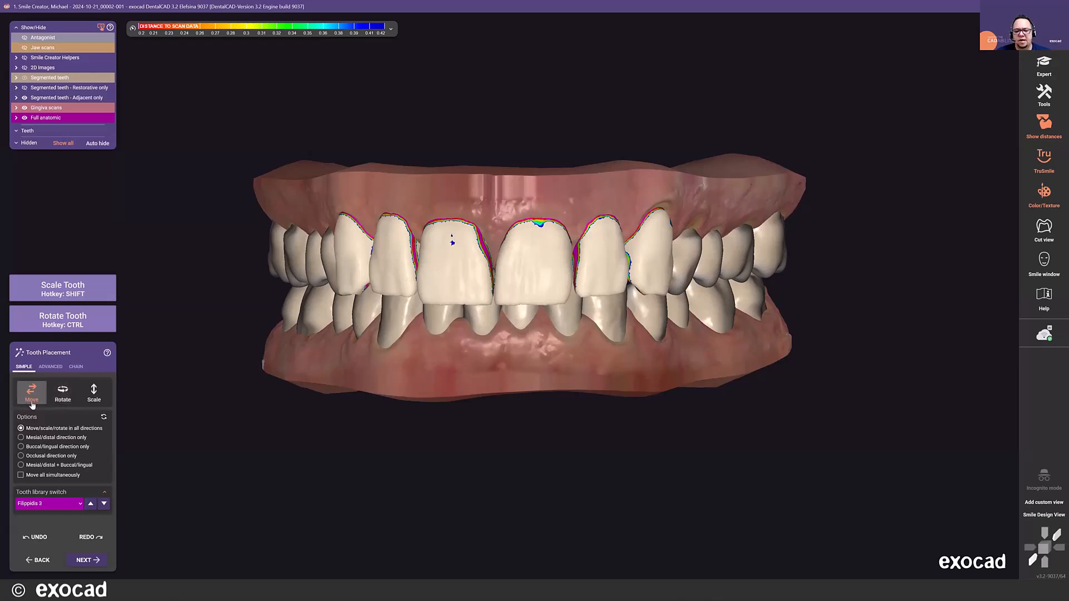
{"action": "scroll", "coordinate": [371, 278], "scroll_direction": "up", "scroll_amount": 5}
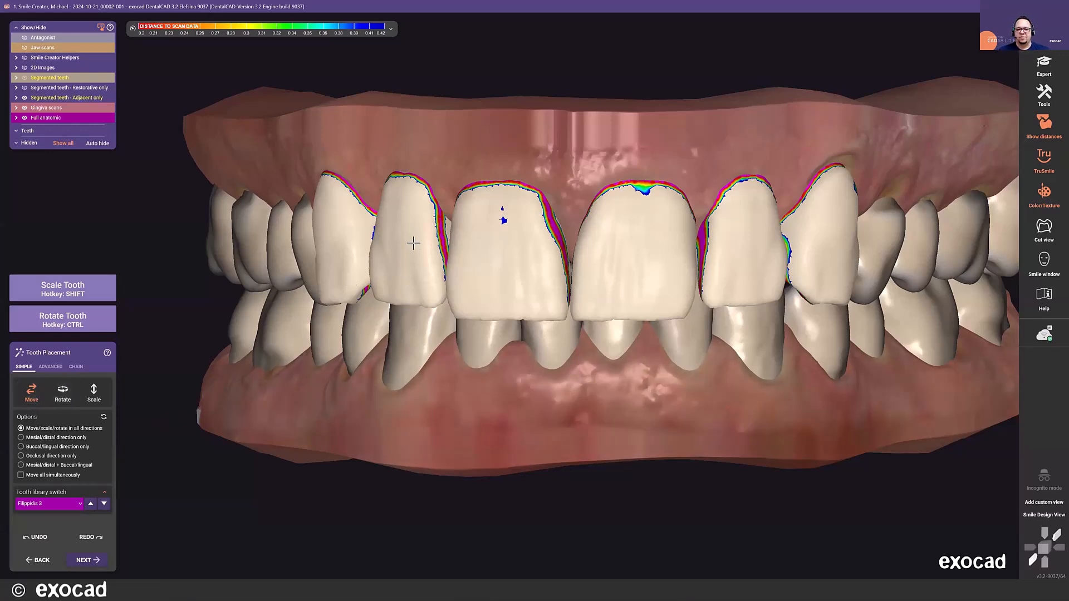
{"action": "left_click_drag", "start_coordinate": [411, 245], "coordinate": [413, 248]}
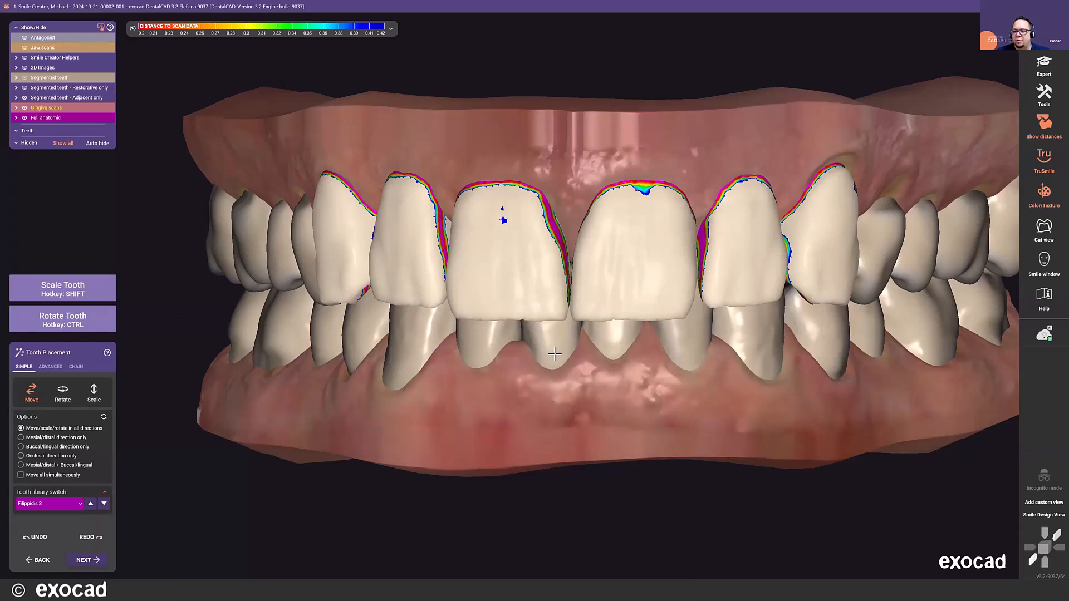
{"action": "scroll", "coordinate": [553, 352], "scroll_direction": "down", "scroll_amount": 2}
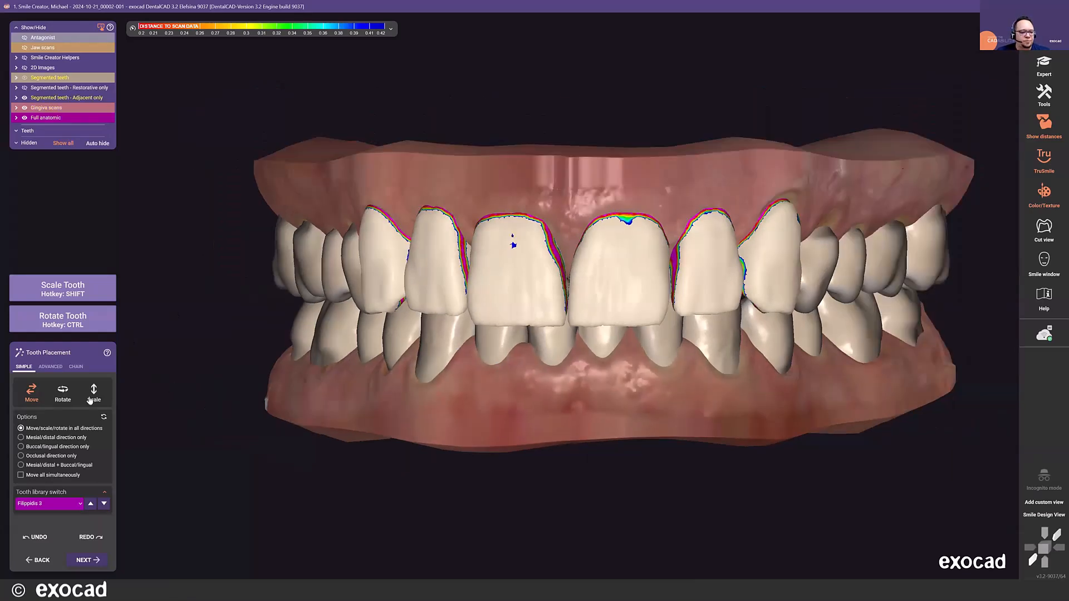
{"action": "left_click", "coordinate": [49, 367]}
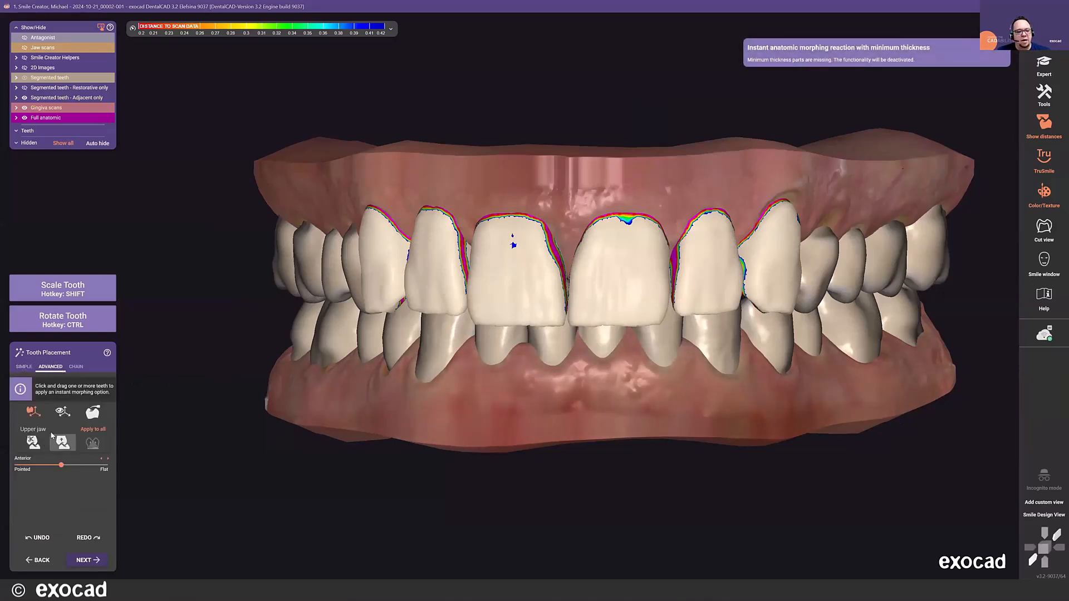
- Switch to the middle instant morphing option, try scaling the upper right central incisor, and bring the teeth into Smile Design View
{"action": "left_click", "coordinate": [63, 415]}
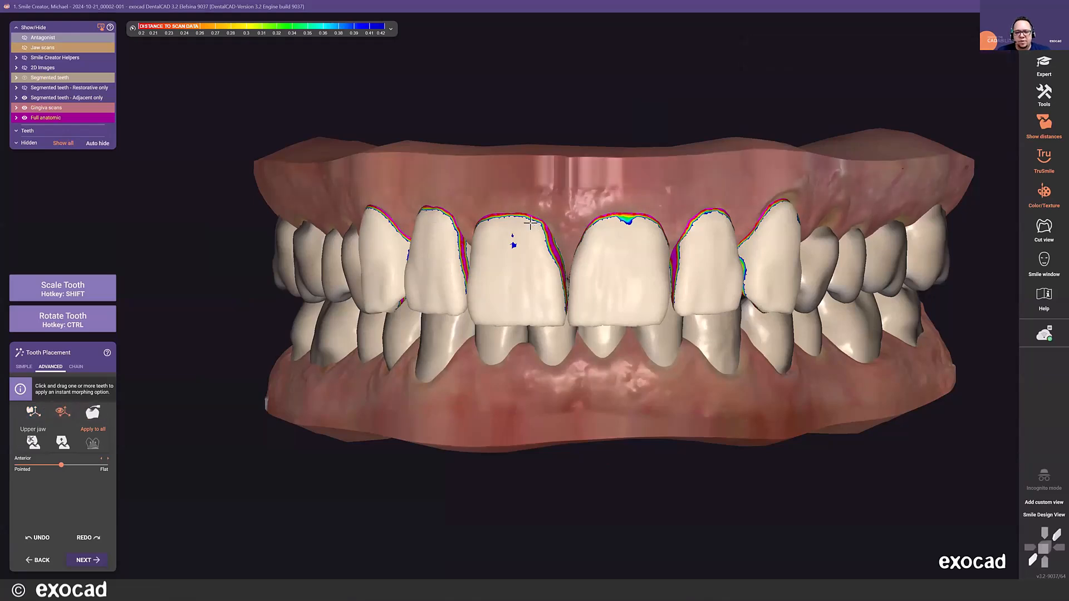
{"action": "key", "text": "shift"}
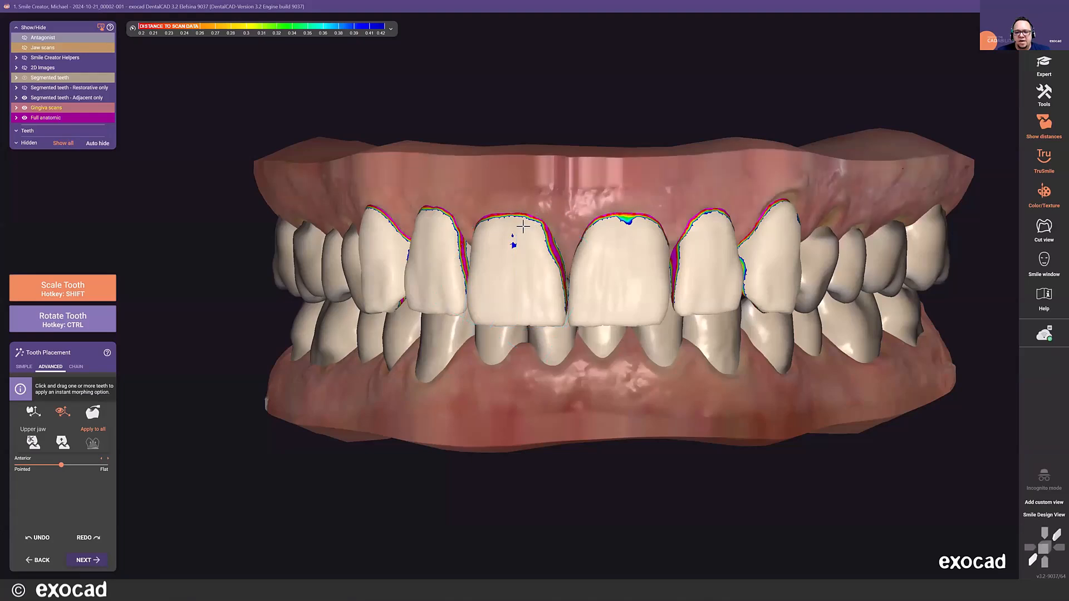
{"action": "left_click_drag", "start_coordinate": [515, 236], "coordinate": [513, 230], "text": "shift"}
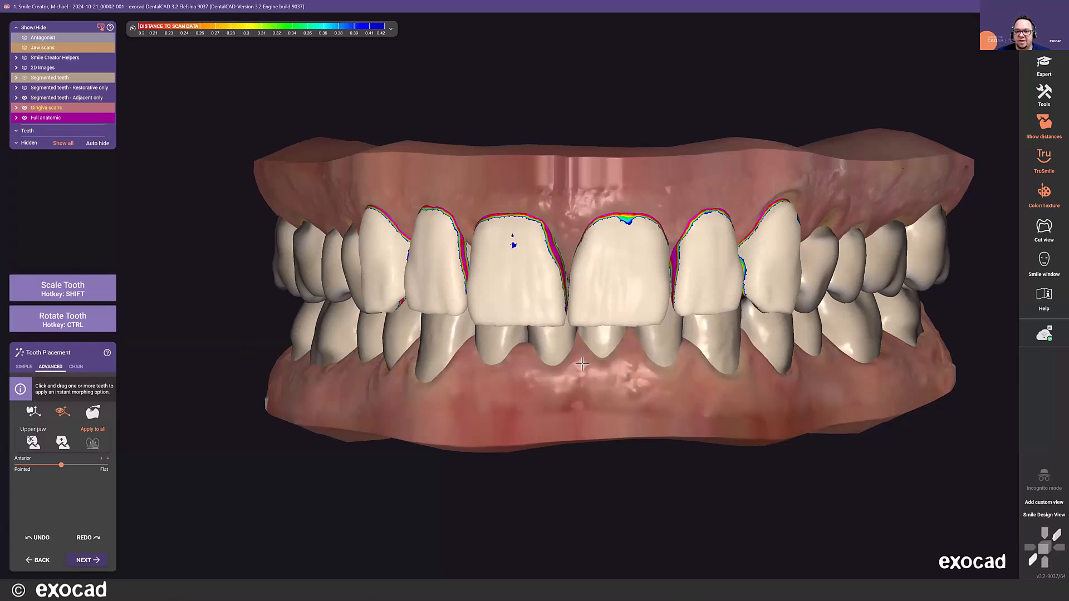
{"action": "right_click_drag", "start_coordinate": [579, 371], "coordinate": [601, 361]}
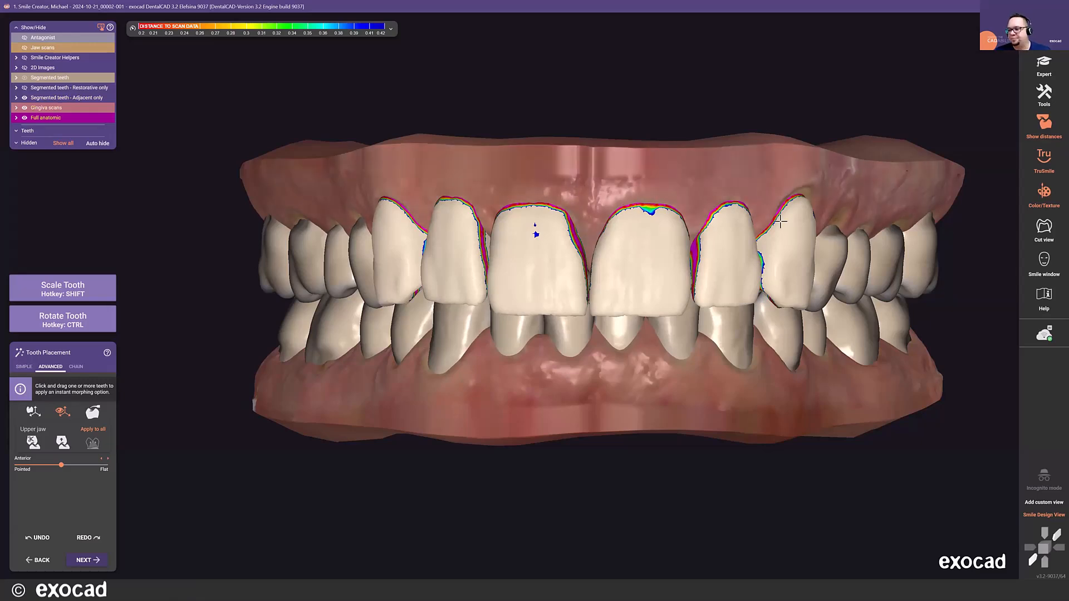
{"action": "middle_click_drag", "start_coordinate": [940, 311], "coordinate": [902, 317]}
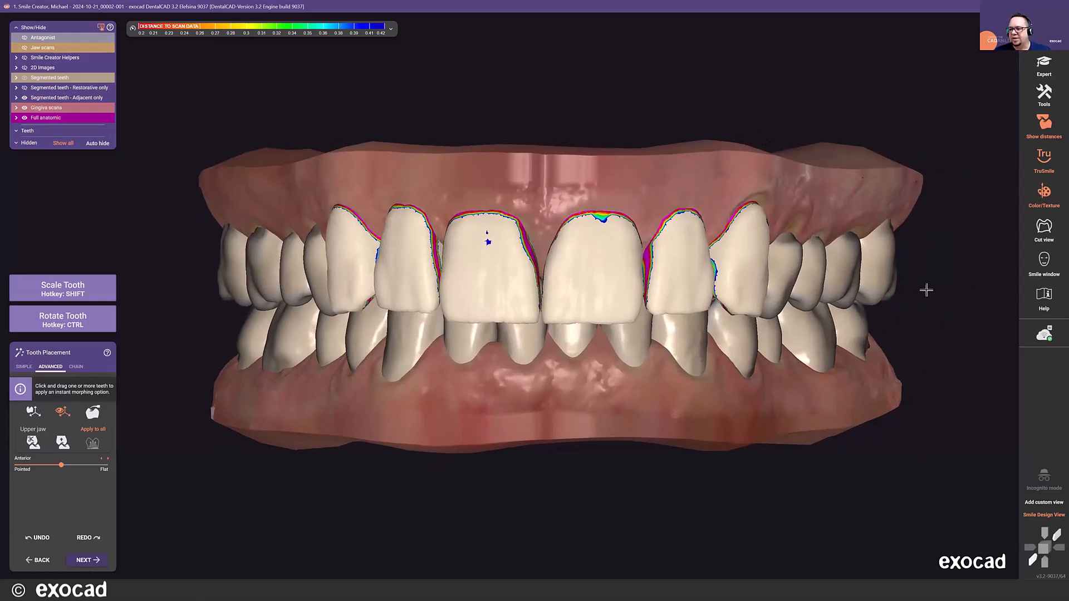
{"action": "right_click_drag", "start_coordinate": [812, 186], "coordinate": [832, 188]}
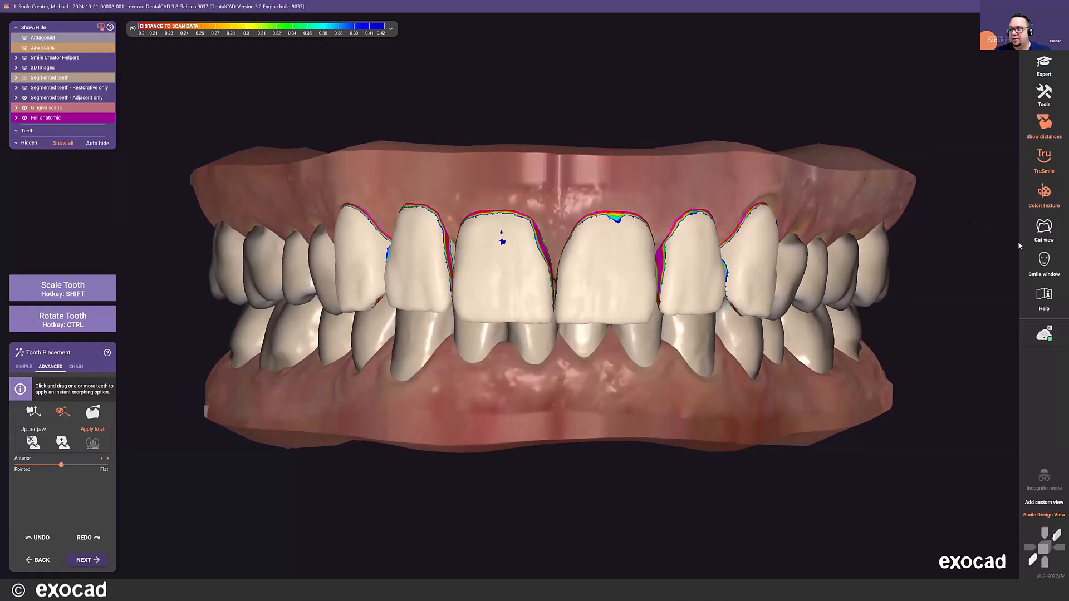
- Check the tooth design on the patient's face photo in an enlarged Smile window, from the lips out to the full face, and close it
{"action": "left_click", "coordinate": [1043, 262]}
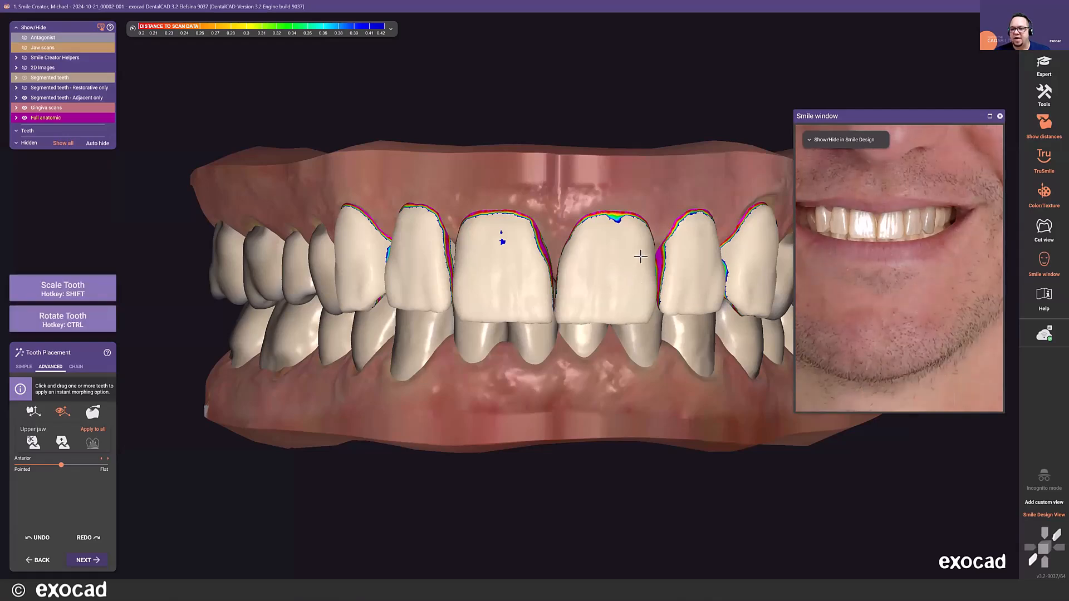
{"action": "left_click_drag", "start_coordinate": [642, 256], "coordinate": [642, 256]}
{"action": "left_click", "coordinate": [989, 115]}
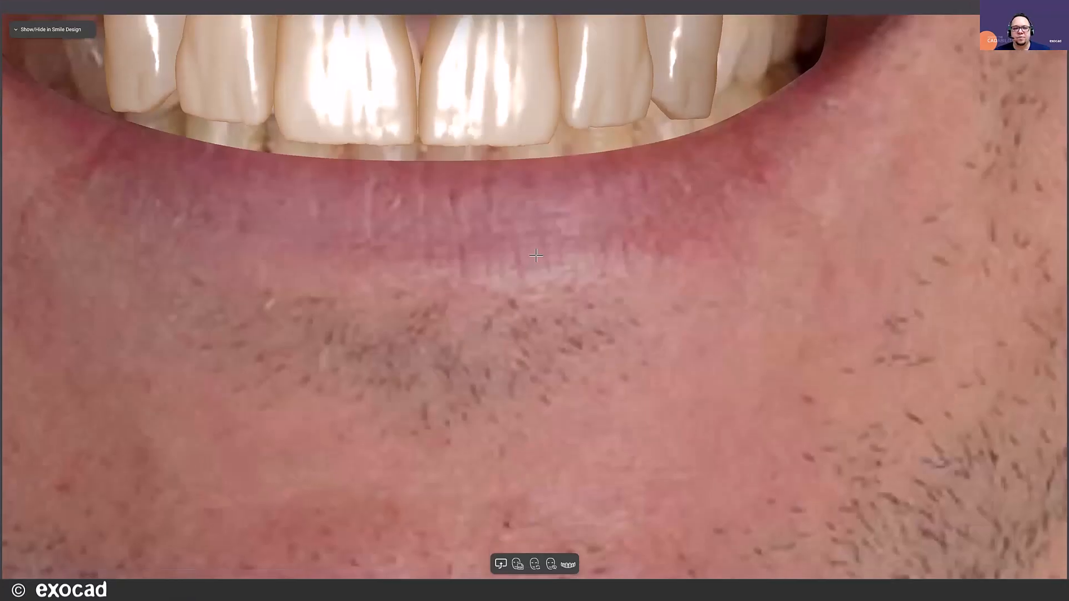
{"action": "scroll", "coordinate": [534, 256], "scroll_direction": "down", "scroll_amount": 5}
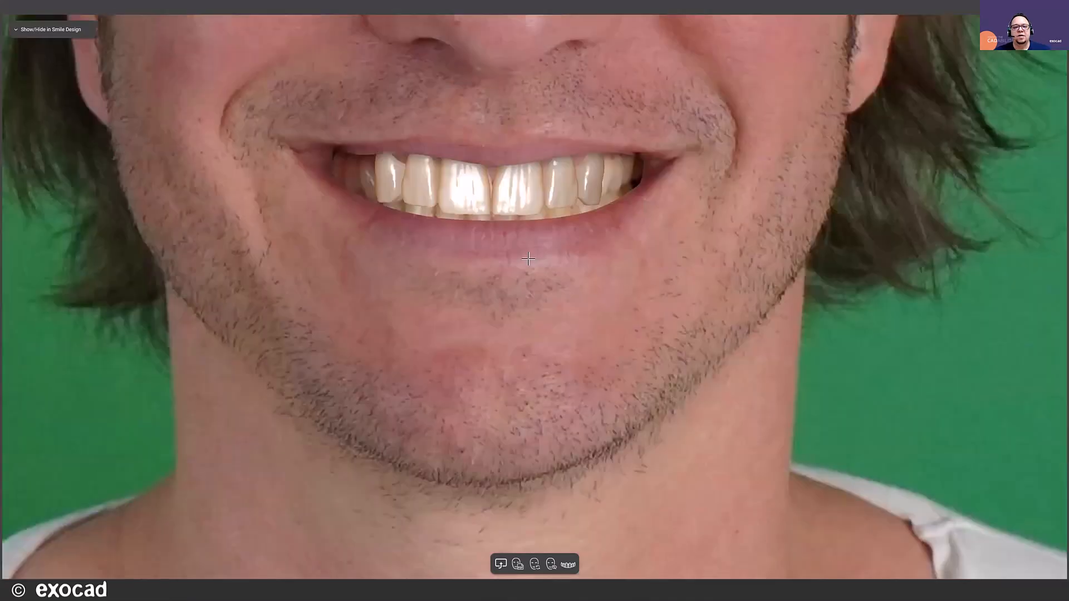
{"action": "scroll", "coordinate": [528, 206], "scroll_direction": "up", "scroll_amount": 3}
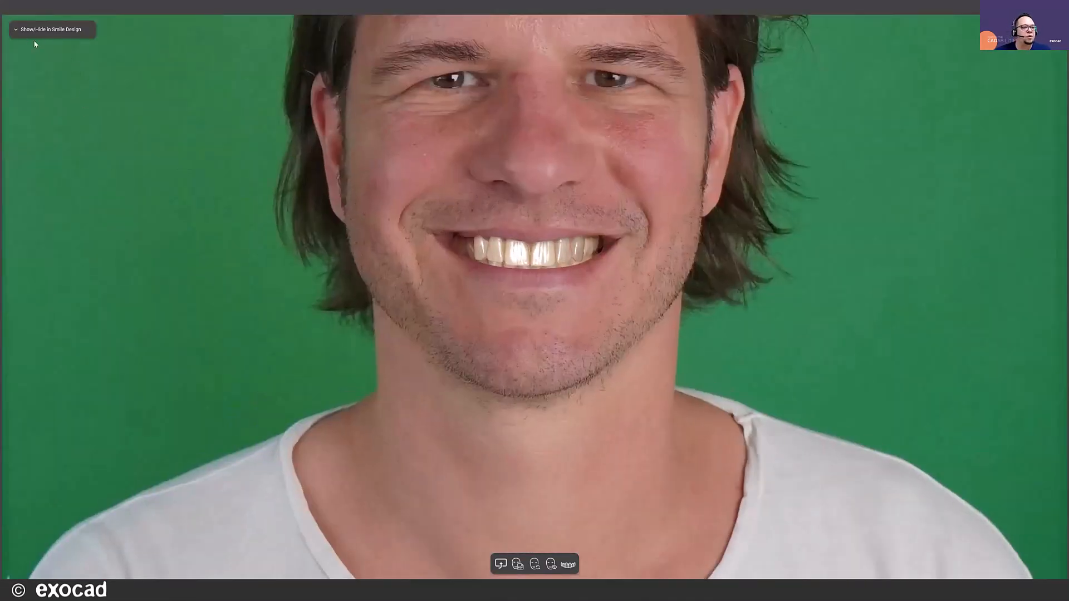
{"action": "left_click", "coordinate": [15, 31]}
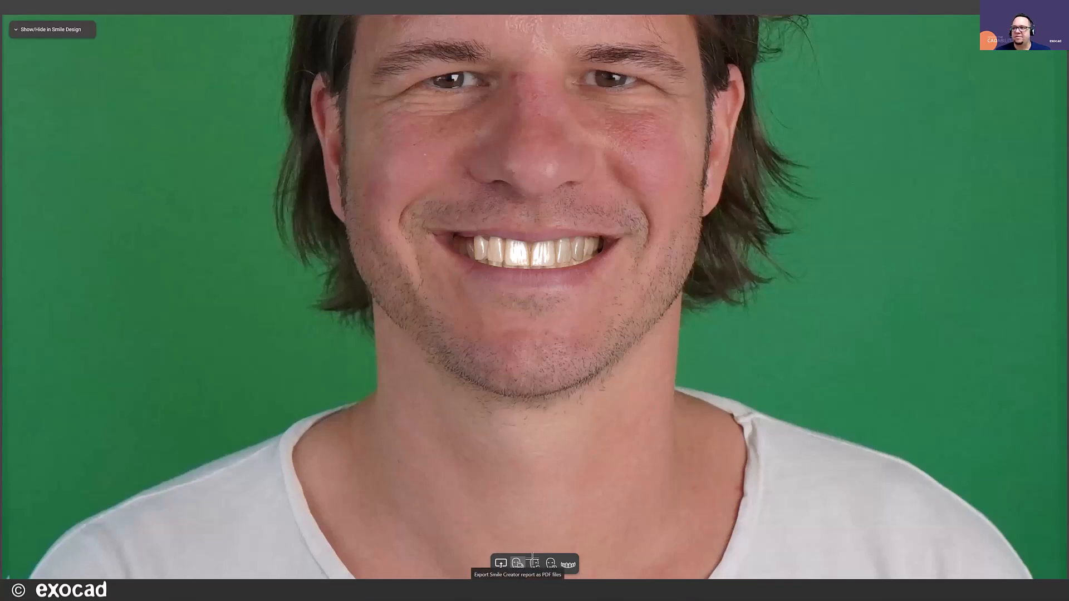
{"action": "left_click", "coordinate": [1054, 6]}
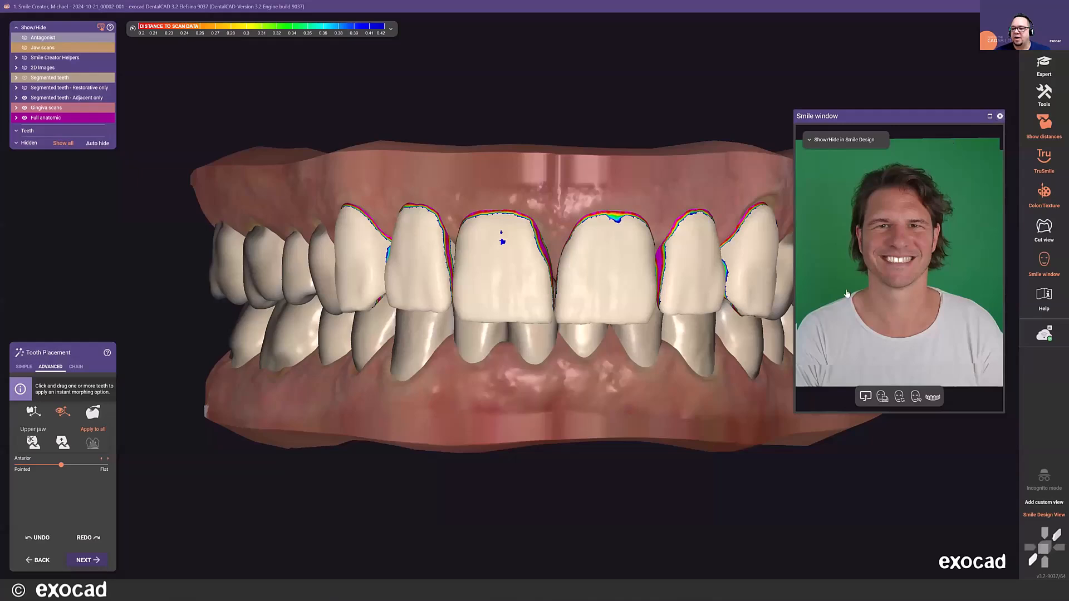
{"action": "left_click", "coordinate": [1000, 117]}
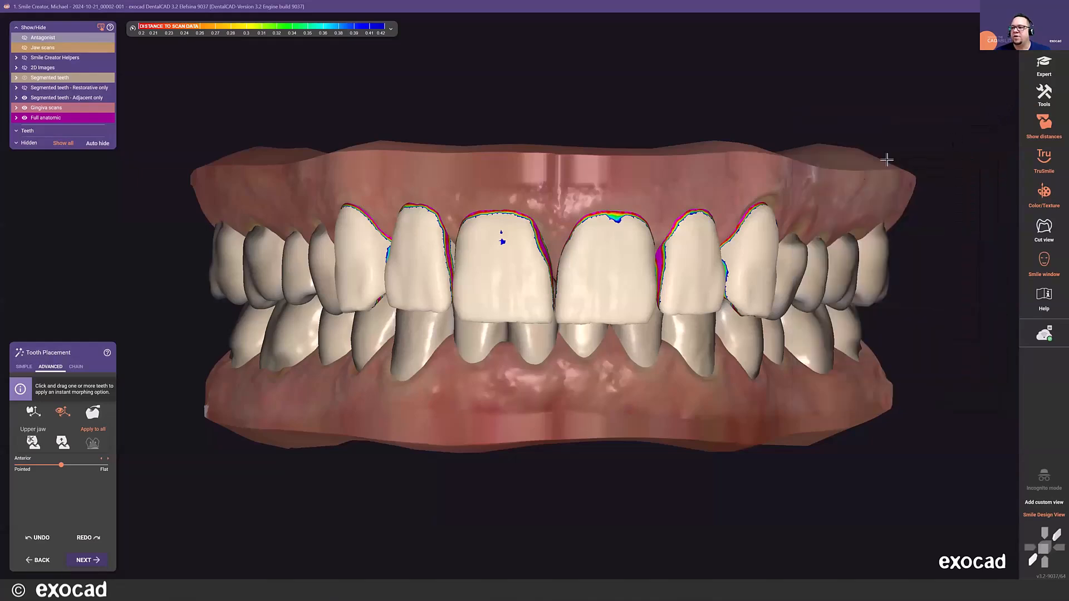
- Morph both upper central incisors and the upper left lateral incisor slightly along their gingival and mesial edges with the third instant morphing option
{"action": "mouse_move", "coordinate": [1043, 262]}
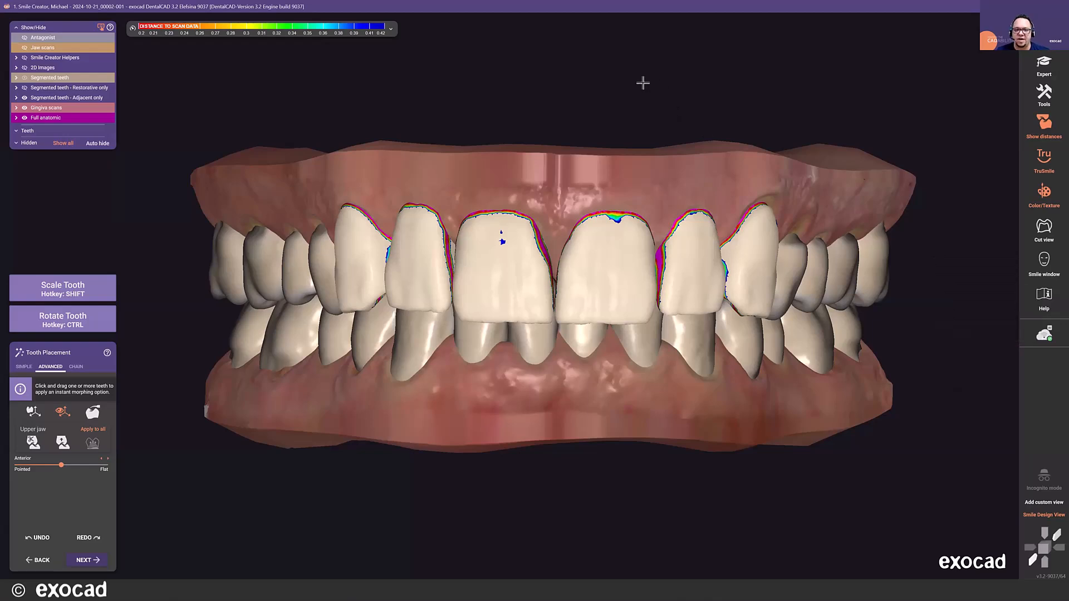
{"action": "scroll", "coordinate": [645, 83], "scroll_direction": "down", "scroll_amount": 2}
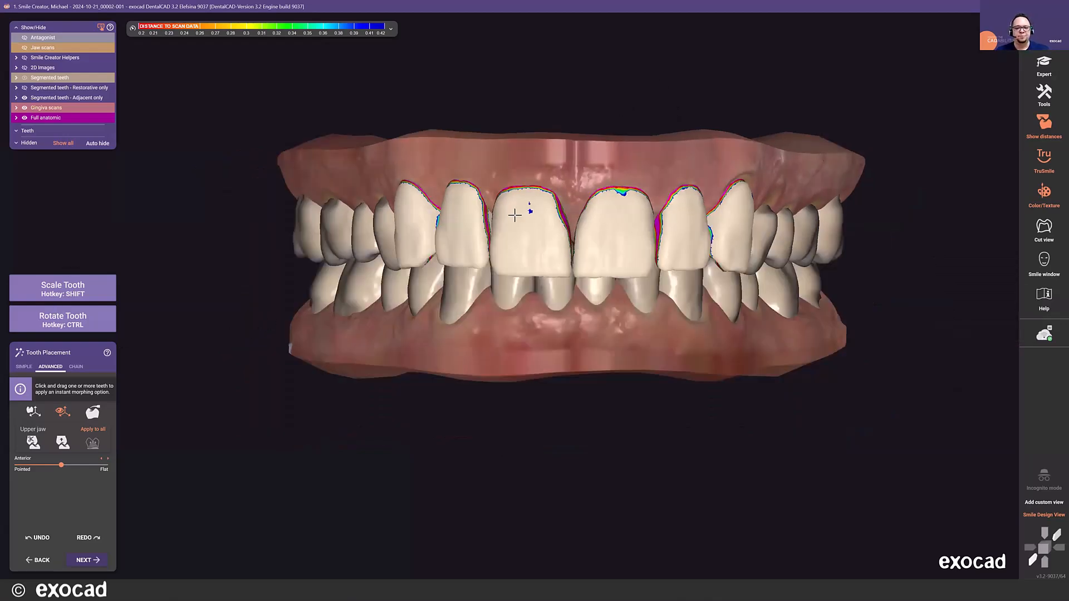
{"action": "scroll", "coordinate": [482, 229], "scroll_direction": "up", "scroll_amount": 5}
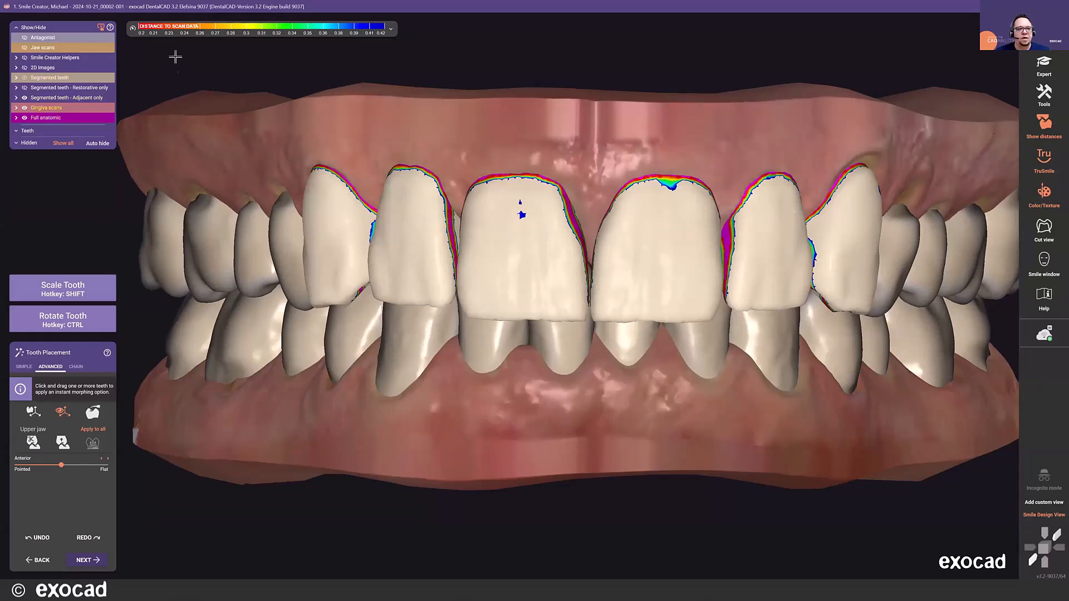
{"action": "left_click_drag", "start_coordinate": [672, 184], "coordinate": [673, 182]}
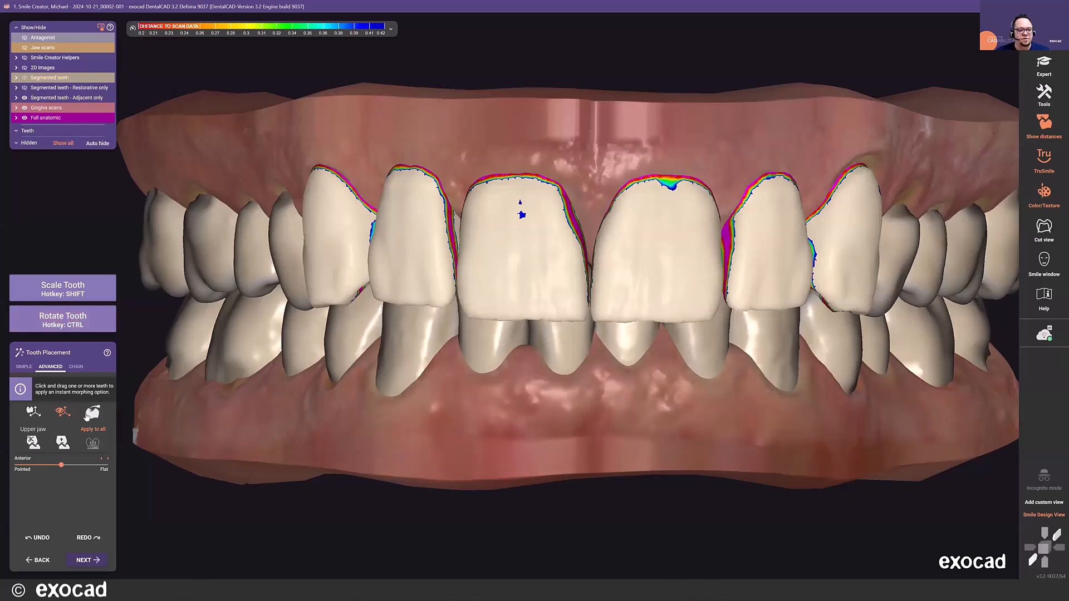
{"action": "left_click_drag", "start_coordinate": [669, 179], "coordinate": [670, 181]}
{"action": "key", "text": "shift"}
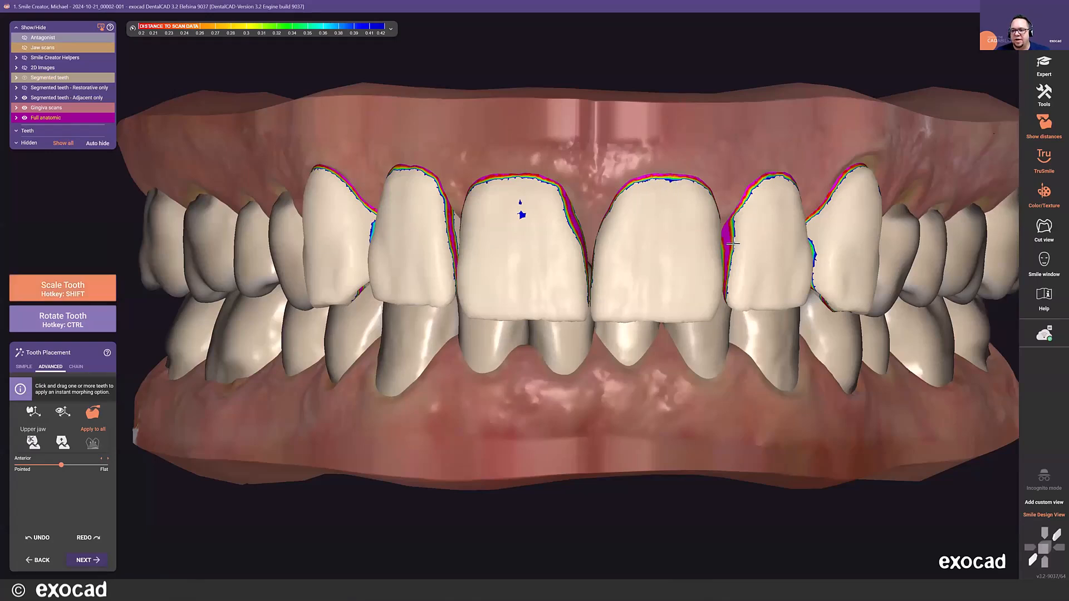
{"action": "left_click_drag", "start_coordinate": [731, 243], "coordinate": [730, 255], "text": "shift"}
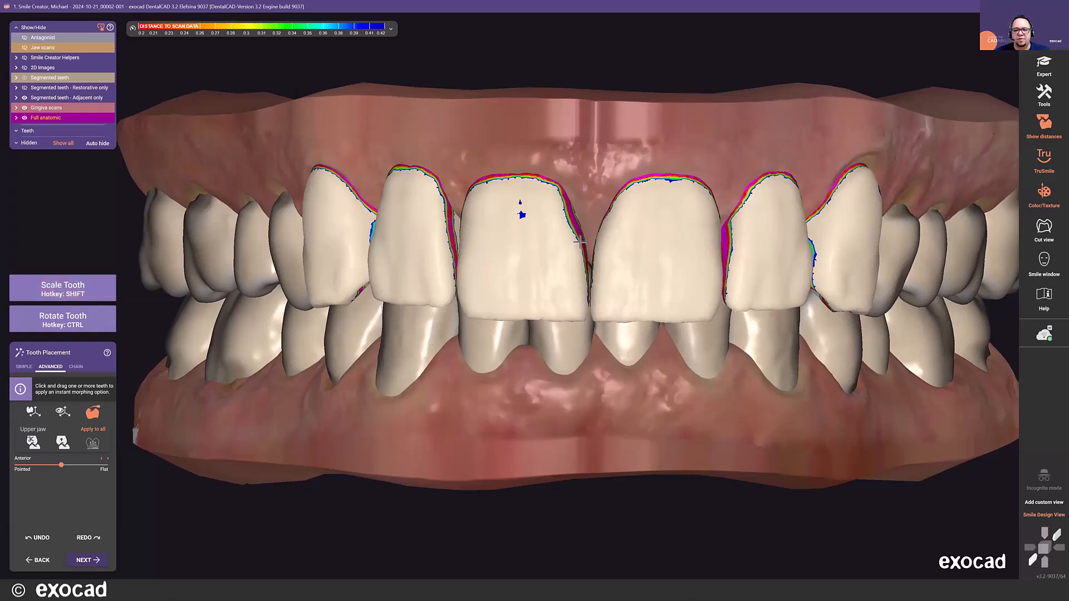
{"action": "left_click_drag", "start_coordinate": [580, 240], "coordinate": [594, 237], "text": "shift"}
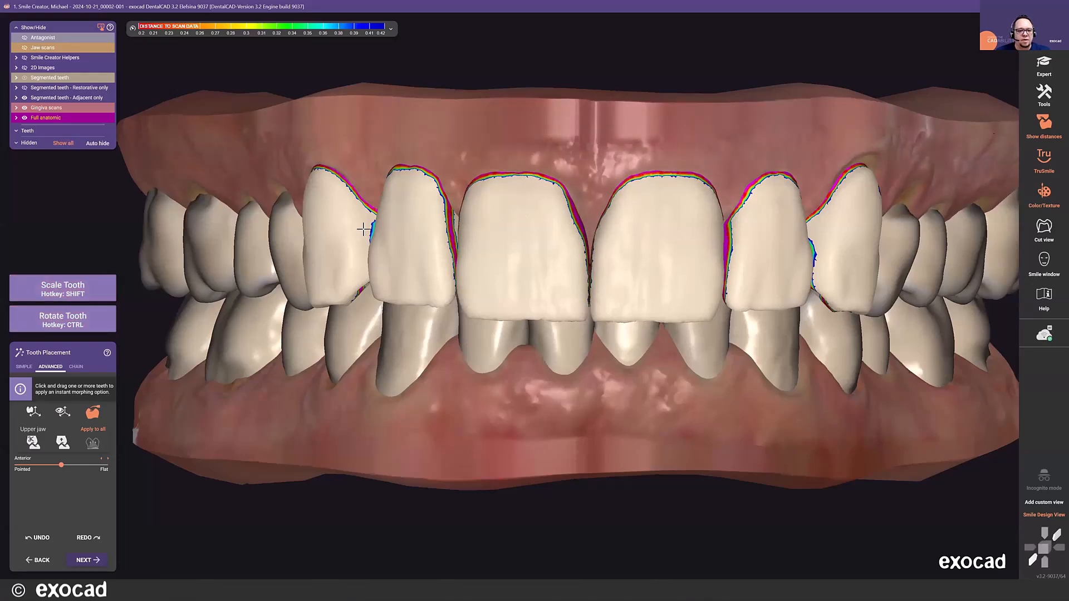
- Finish the tooth placement and continue to the virtual waxup bottom design
{"action": "scroll", "coordinate": [413, 239], "scroll_direction": "down", "scroll_amount": 5}
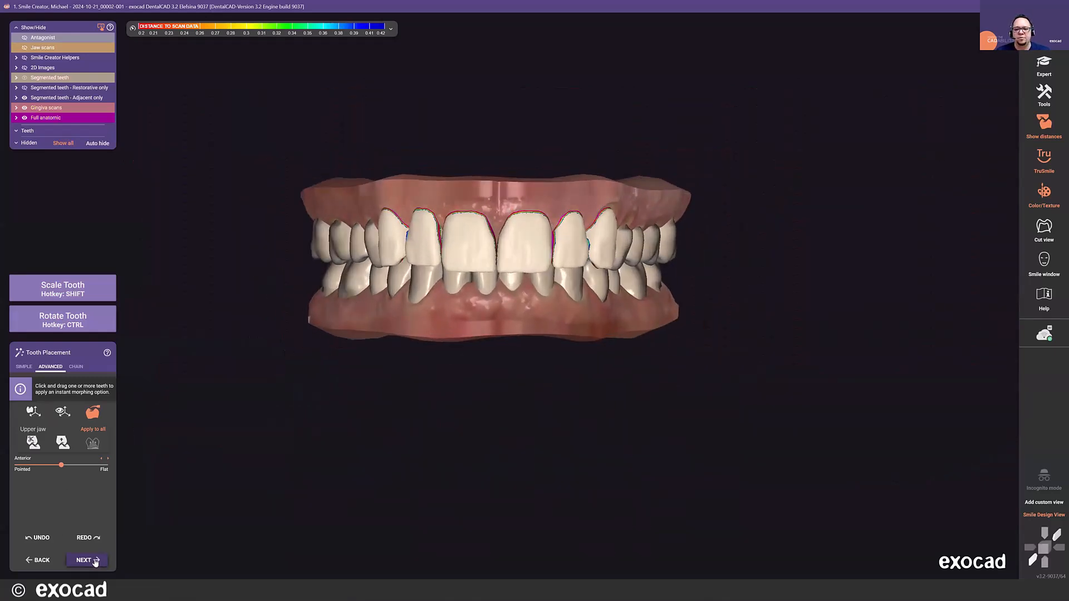
{"action": "scroll", "coordinate": [607, 207], "scroll_direction": "up", "scroll_amount": 6}
{"action": "left_click_drag", "start_coordinate": [608, 207], "coordinate": [608, 204]}
{"action": "scroll", "coordinate": [393, 223], "scroll_direction": "down", "scroll_amount": 6}
{"action": "key", "text": "ctrl+z"}
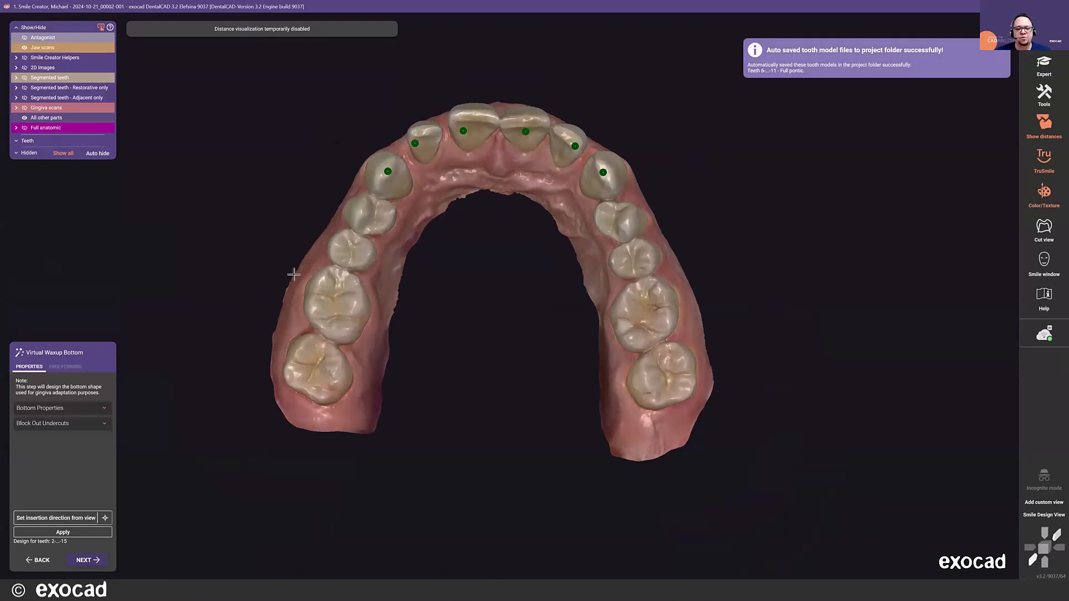
- Set the insertion direction from a slightly tilted occlusal view of the upper jaw and generate the virtual waxup bottom
{"action": "scroll", "coordinate": [492, 203], "scroll_direction": "up", "scroll_amount": 2}
{"action": "scroll", "coordinate": [495, 245], "scroll_direction": "up", "scroll_amount": 2}
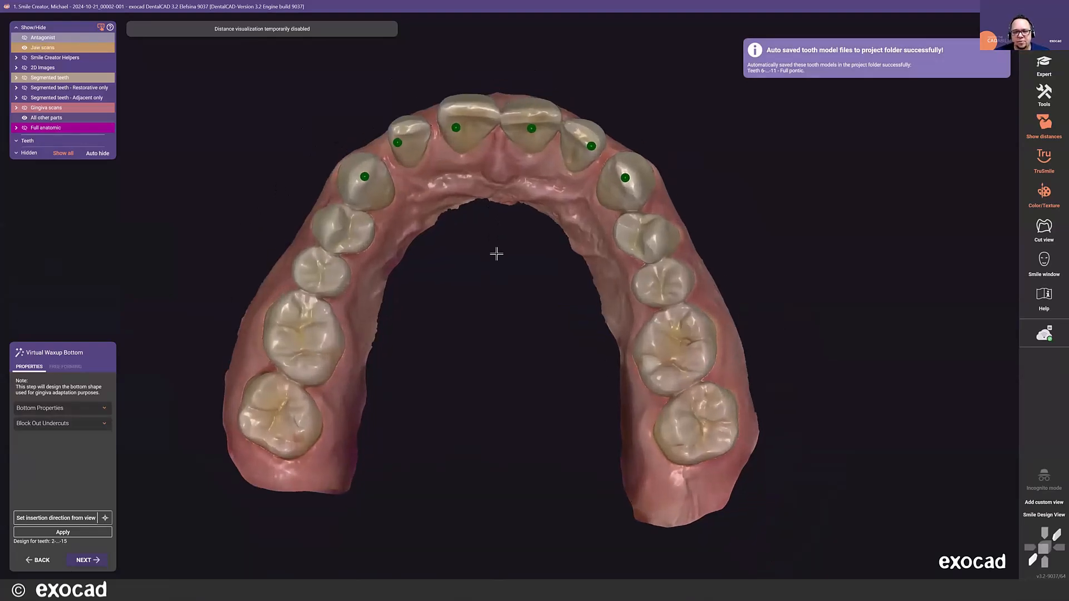
{"action": "middle_click_drag", "start_coordinate": [497, 254], "coordinate": [498, 268]}
{"action": "mouse_move", "coordinate": [499, 269]}
{"action": "right_mouse_down"}
{"action": "mouse_move", "coordinate": [511, 287]}
{"action": "mouse_move", "coordinate": [499, 286]}
{"action": "right_mouse_up"}
{"action": "right_click_drag", "start_coordinate": [503, 205], "coordinate": [499, 208]}
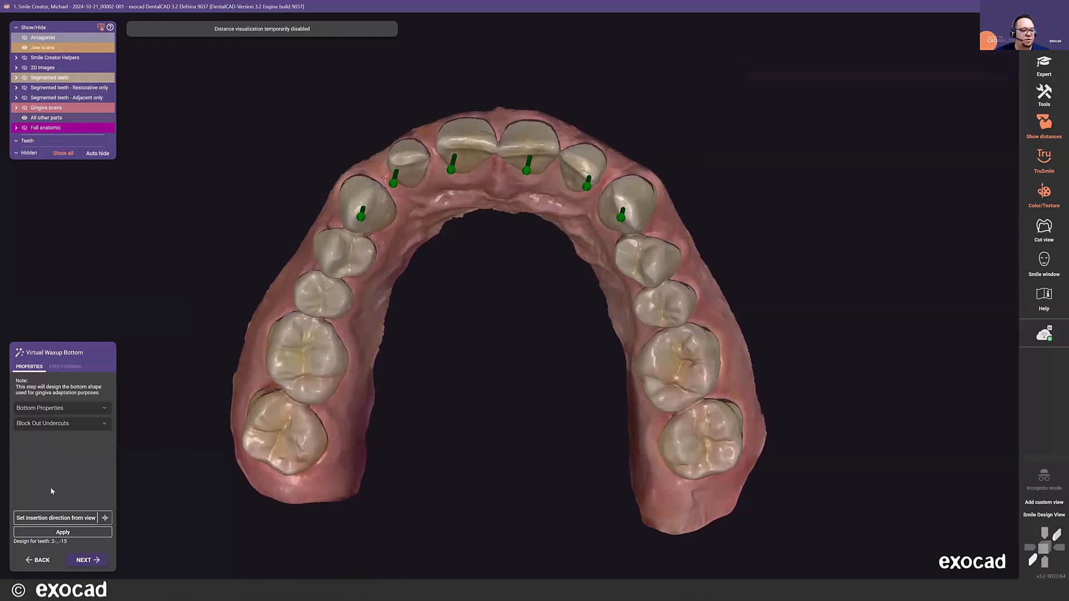
{"action": "left_click", "coordinate": [62, 514]}
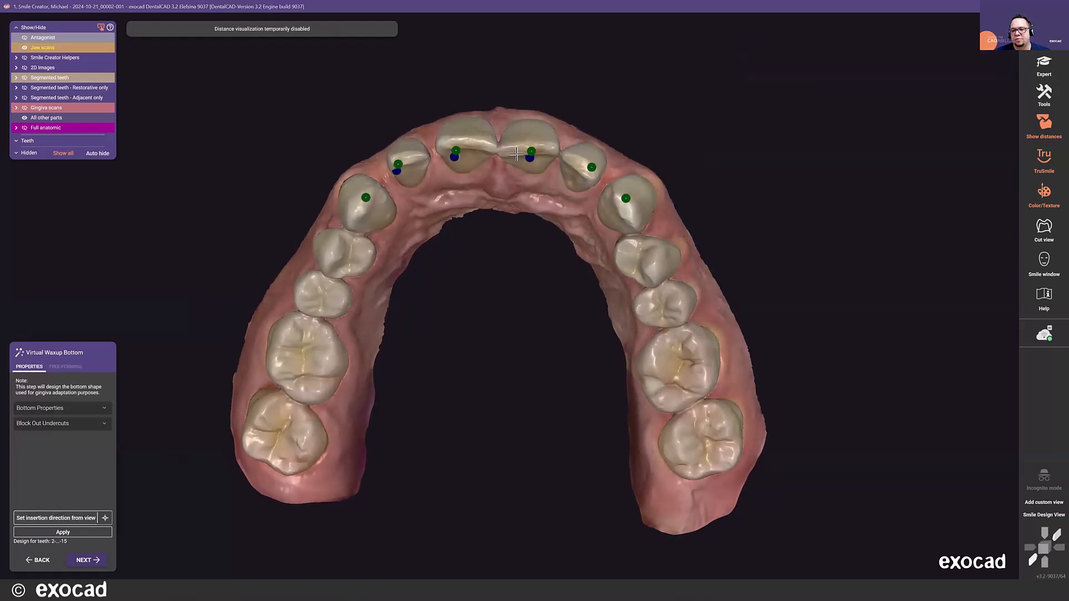
{"action": "scroll", "coordinate": [518, 153], "scroll_direction": "down", "scroll_amount": 4}
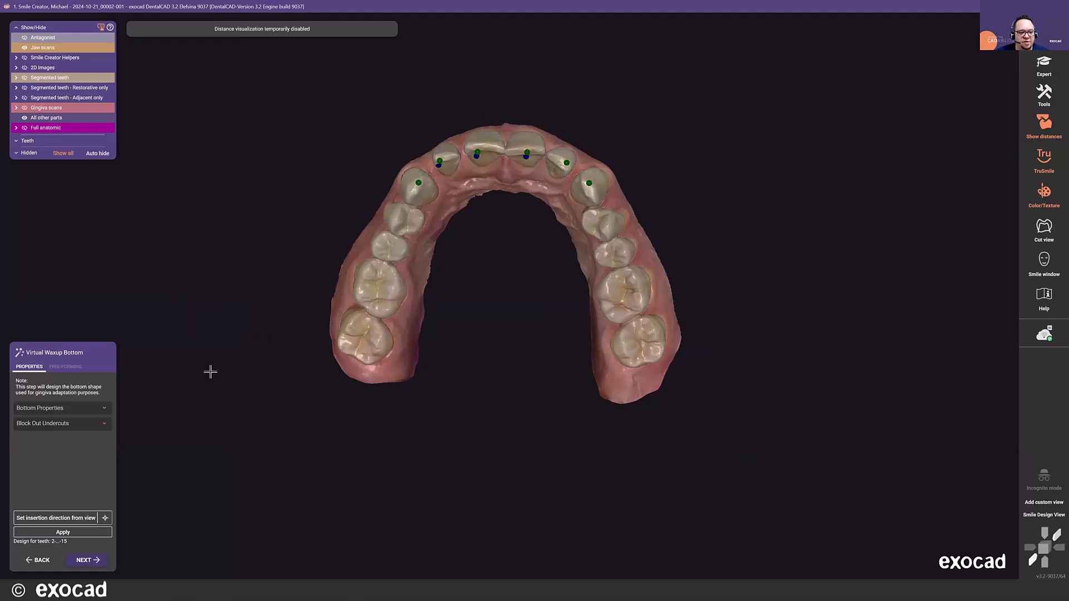
{"action": "left_click", "coordinate": [91, 533]}
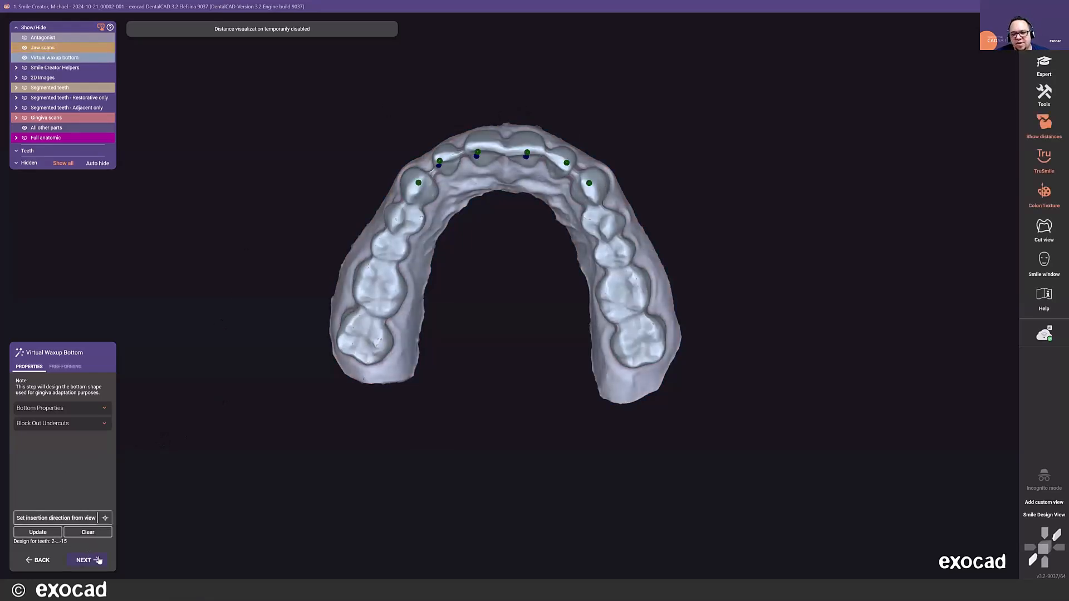
- Examine the undercut colouring of the waxup bottom in free-forming from the front and occlusally, and continue to the connectors
{"action": "left_click", "coordinate": [65, 366]}
{"action": "right_click_drag", "start_coordinate": [474, 114], "coordinate": [503, 275]}
{"action": "scroll", "coordinate": [380, 216], "scroll_direction": "up", "scroll_amount": 5}
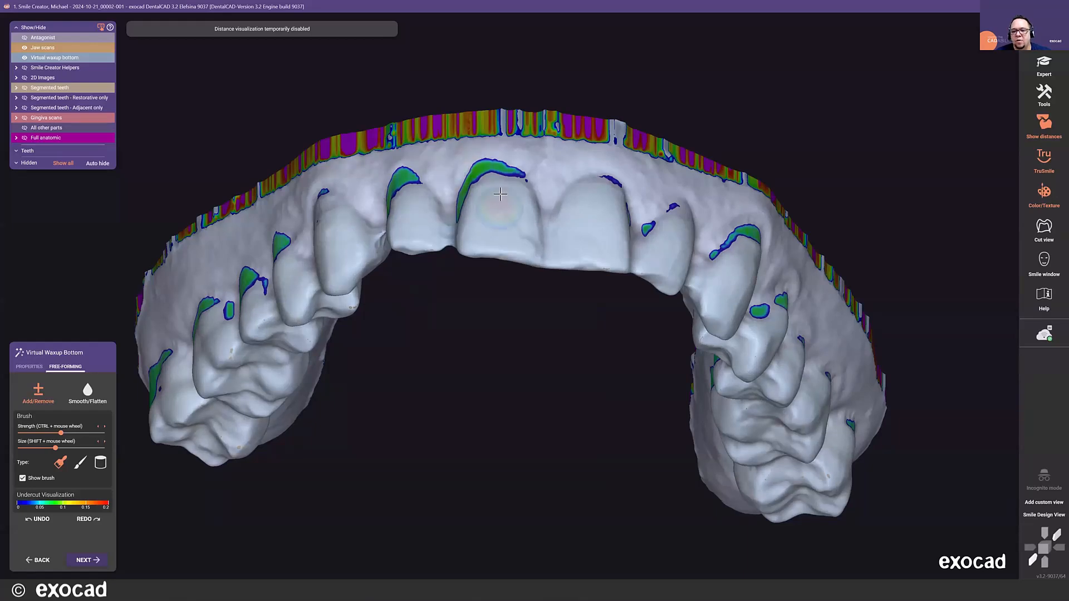
{"action": "scroll", "coordinate": [467, 198], "scroll_direction": "down", "scroll_amount": 2}
{"action": "scroll", "coordinate": [475, 198], "scroll_direction": "down", "scroll_amount": 1}
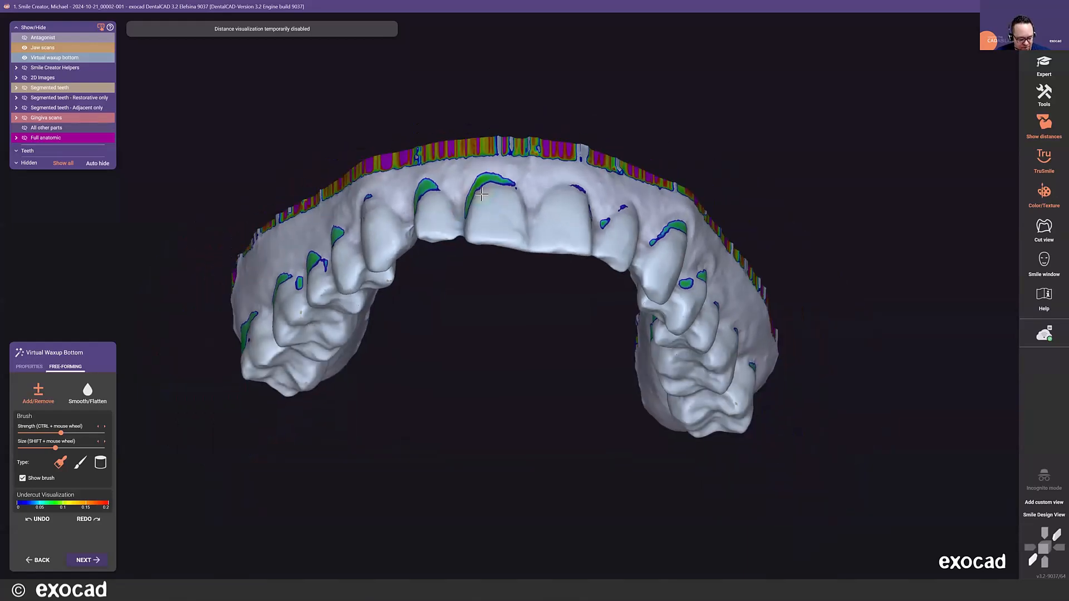
{"action": "right_click_drag", "start_coordinate": [490, 312], "coordinate": [473, 231]}
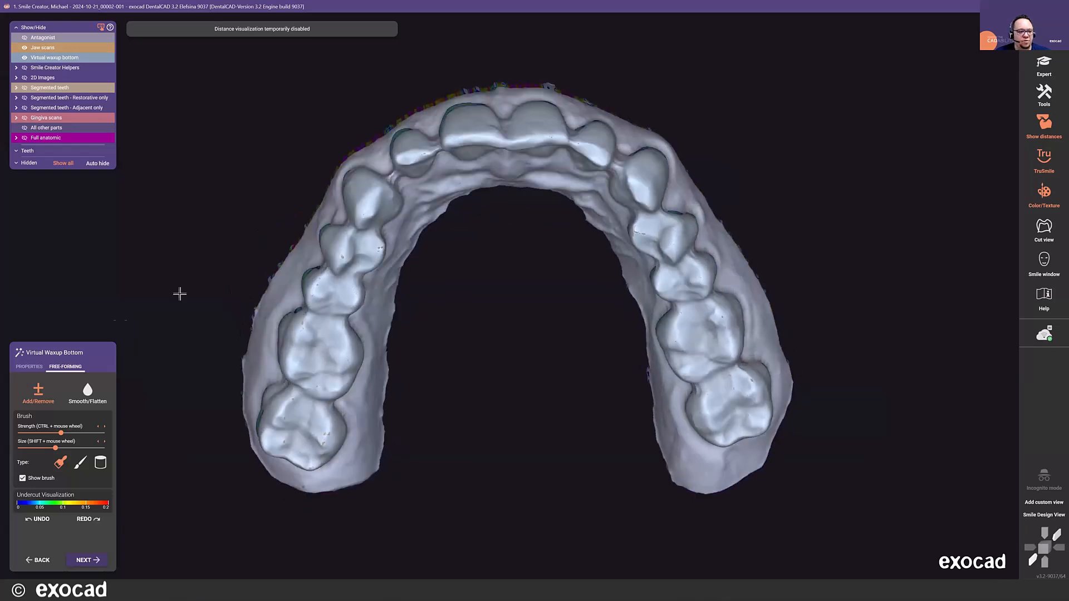
{"action": "left_click", "coordinate": [89, 562]}
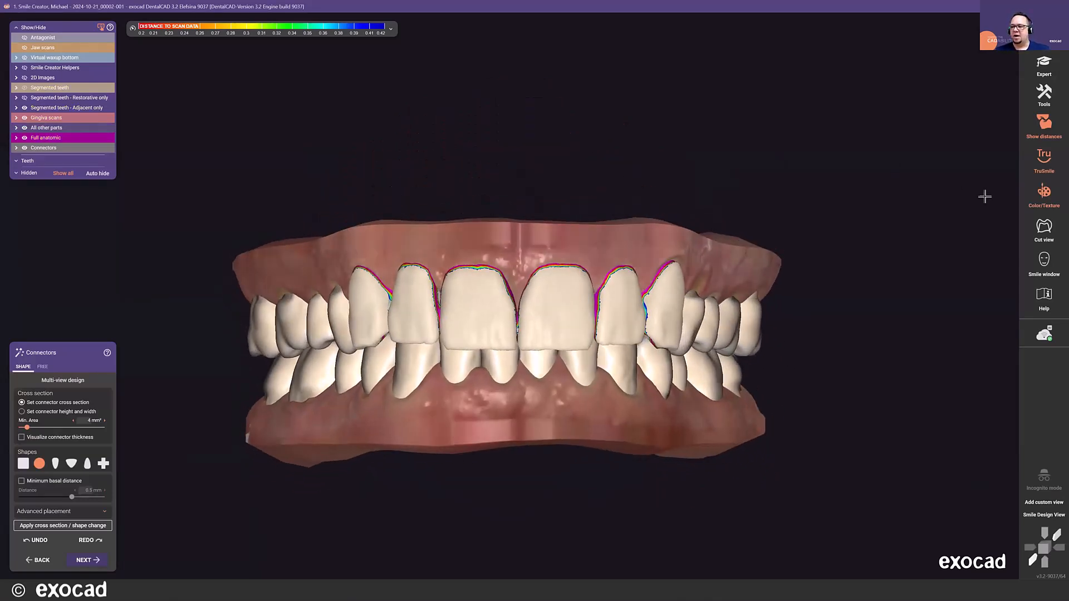
- Turn off the distance-to-scan colouring on the upper anterior teeth and get a close-up of the upper right canine area
{"action": "left_click", "coordinate": [1035, 131]}
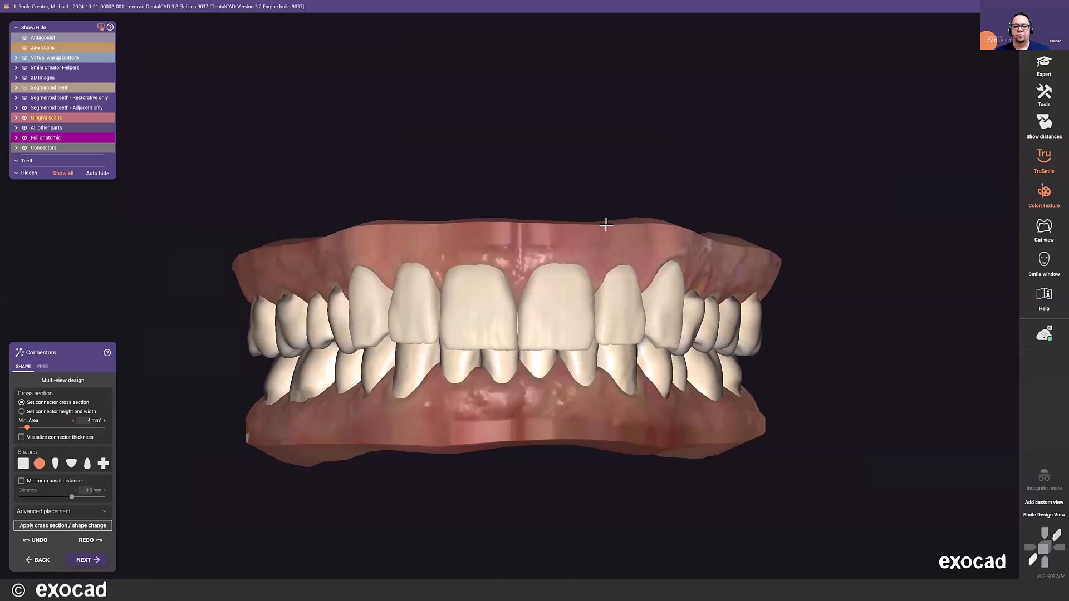
{"action": "scroll", "coordinate": [611, 223], "scroll_direction": "down", "scroll_amount": 5}
{"action": "scroll", "coordinate": [582, 304], "scroll_direction": "up", "scroll_amount": 6}
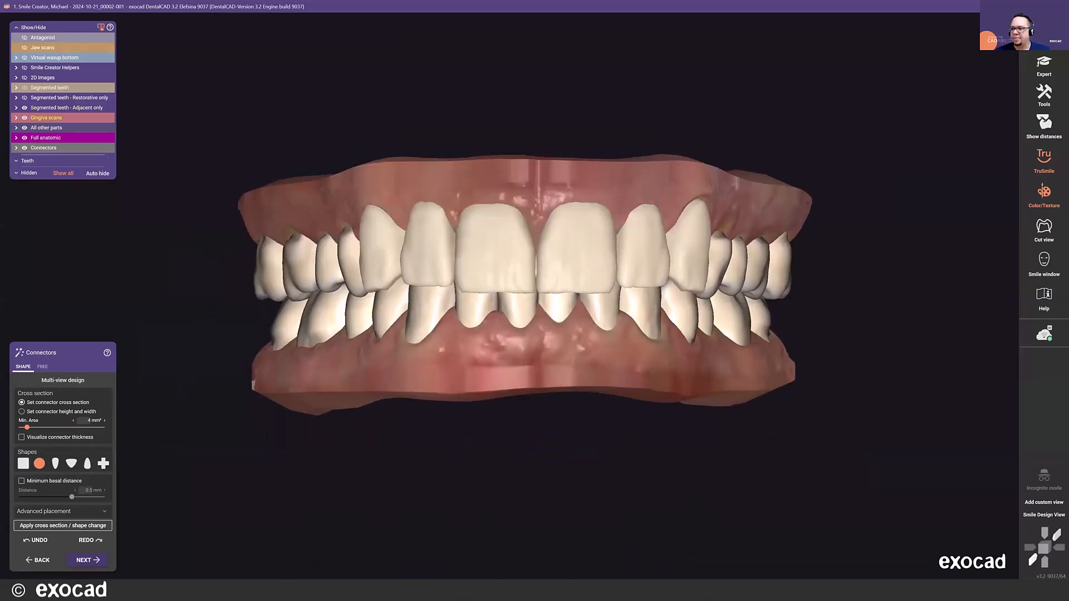
{"action": "right_click_drag", "start_coordinate": [462, 275], "coordinate": [463, 275]}
{"action": "scroll", "coordinate": [464, 275], "scroll_direction": "up", "scroll_amount": 10}
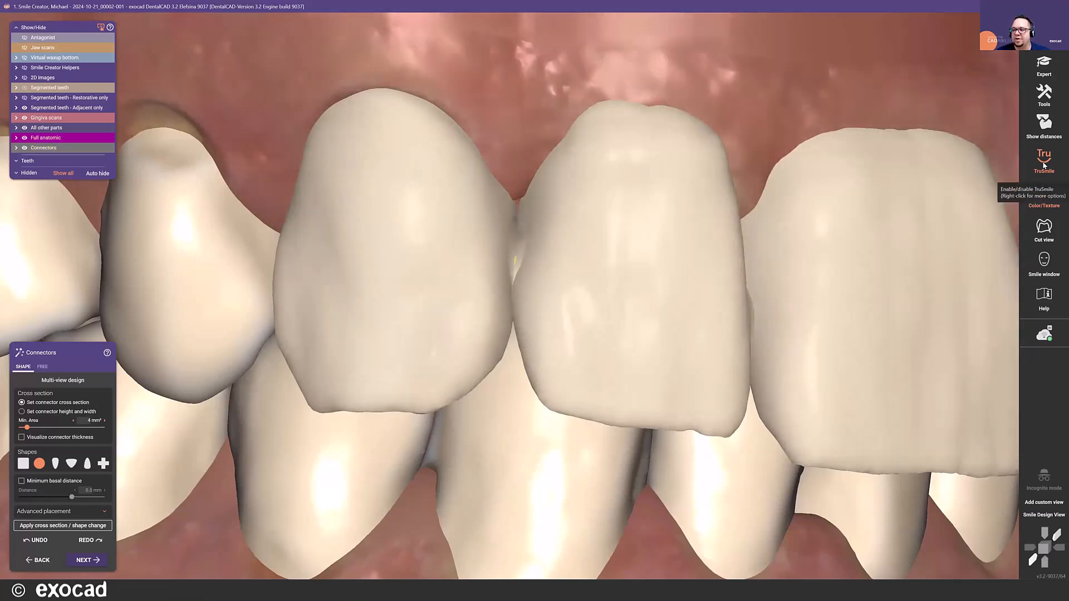
- Switch the model rendering style to Plaster
{"action": "mouse_move", "coordinate": [1044, 165]}
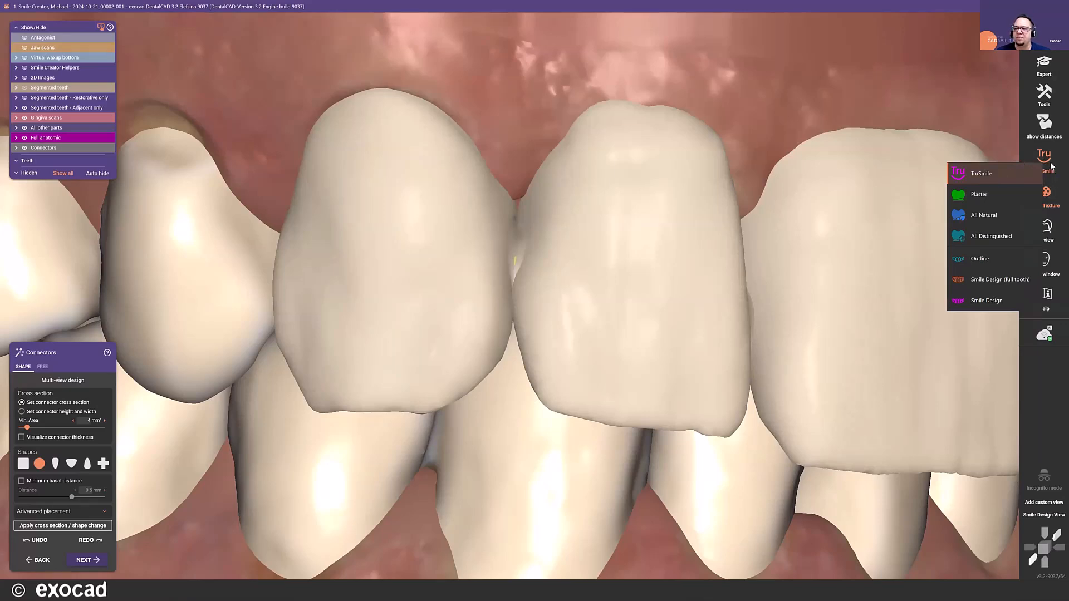
{"action": "left_click", "coordinate": [978, 195]}
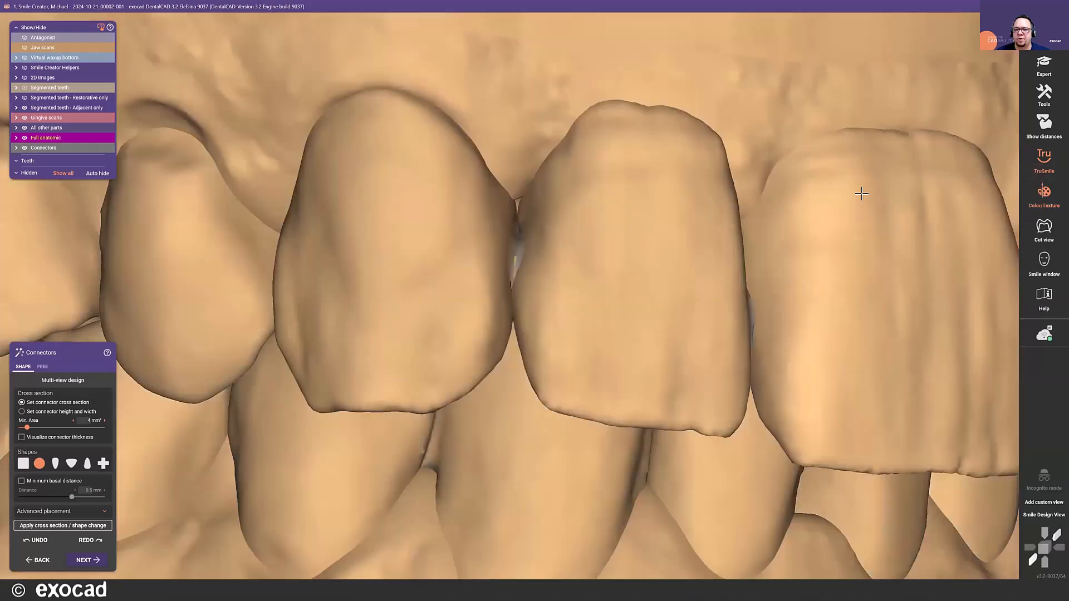
{"action": "scroll", "coordinate": [667, 227], "scroll_direction": "down", "scroll_amount": 3}
{"action": "scroll", "coordinate": [667, 227], "scroll_direction": "down", "scroll_amount": 2}
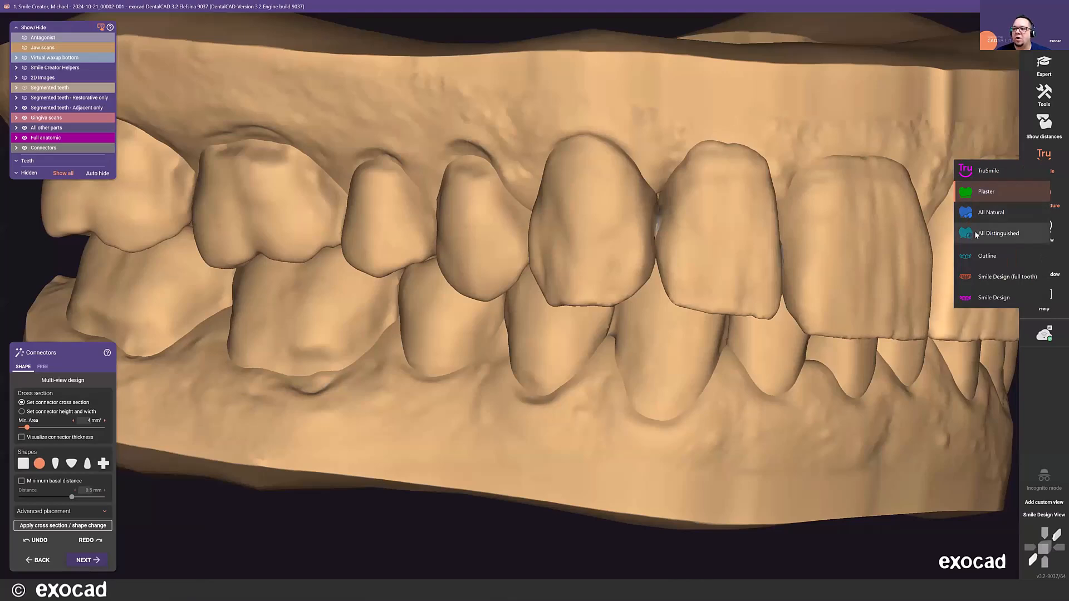
- Switch the model rendering style to All Distinguished and view both jaws from the side, below and front
{"action": "left_click", "coordinate": [997, 234]}
{"action": "scroll", "coordinate": [782, 146], "scroll_direction": "down", "scroll_amount": 3}
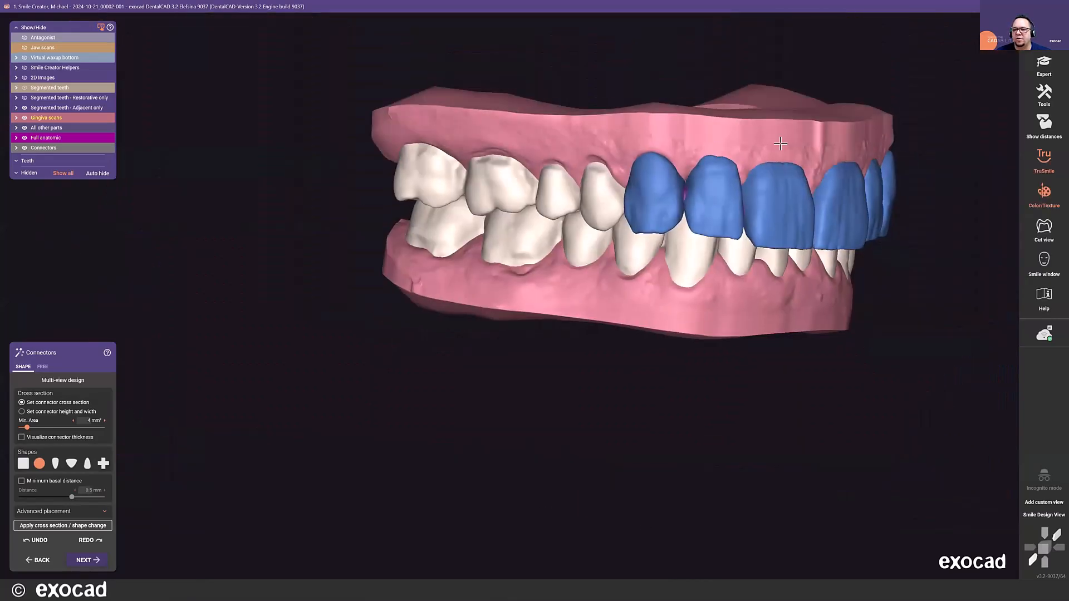
{"action": "right_click_drag", "start_coordinate": [781, 144], "coordinate": [780, 143]}
{"action": "right_click_drag", "start_coordinate": [780, 144], "coordinate": [768, 186]}
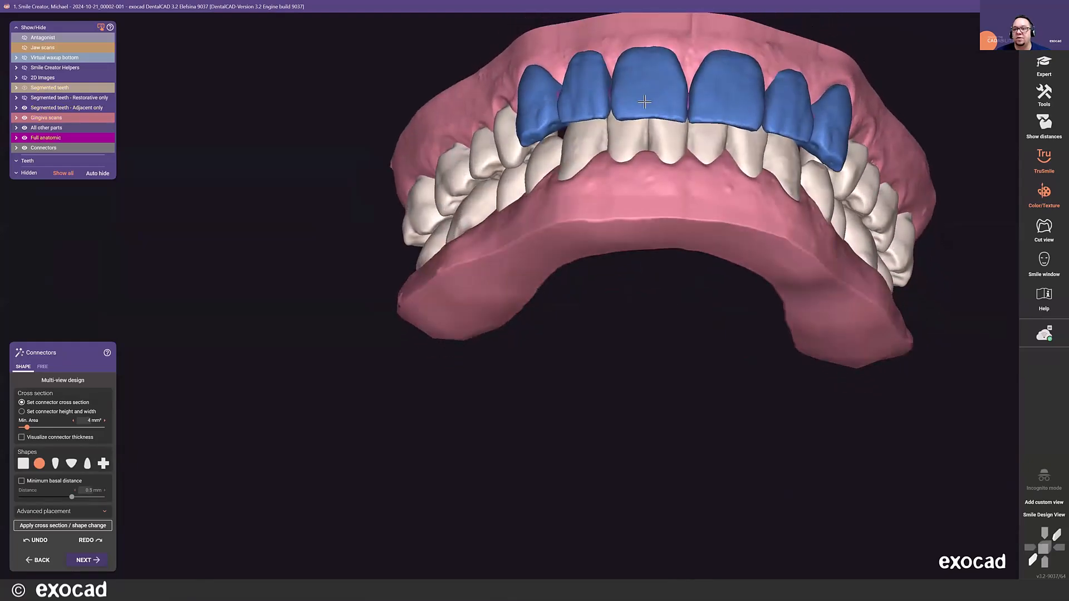
{"action": "right_click_drag", "start_coordinate": [648, 110], "coordinate": [715, 131]}
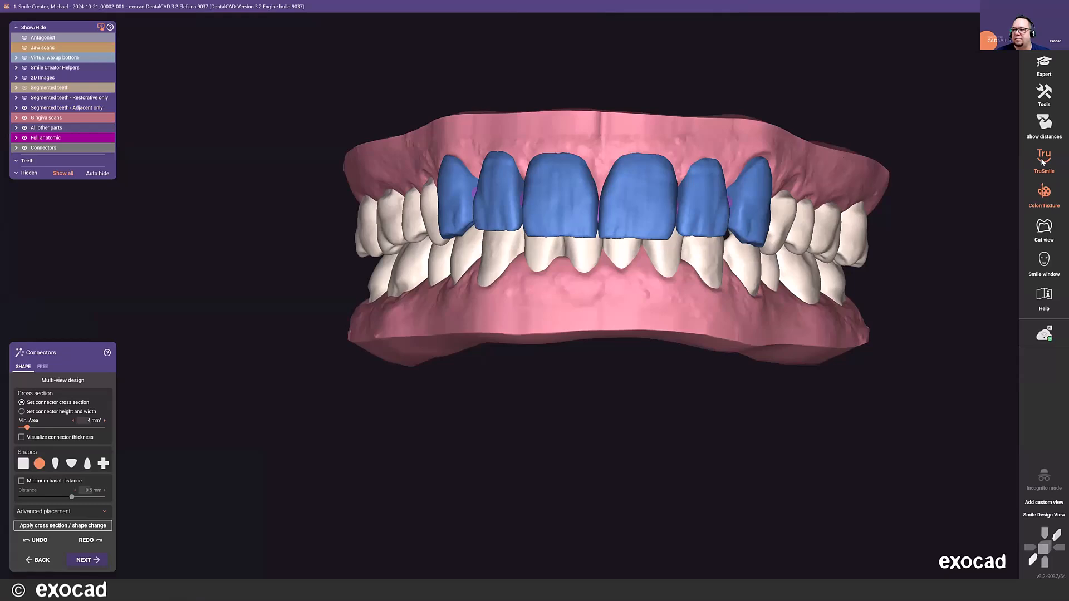
{"action": "left_click", "coordinate": [1043, 162]}
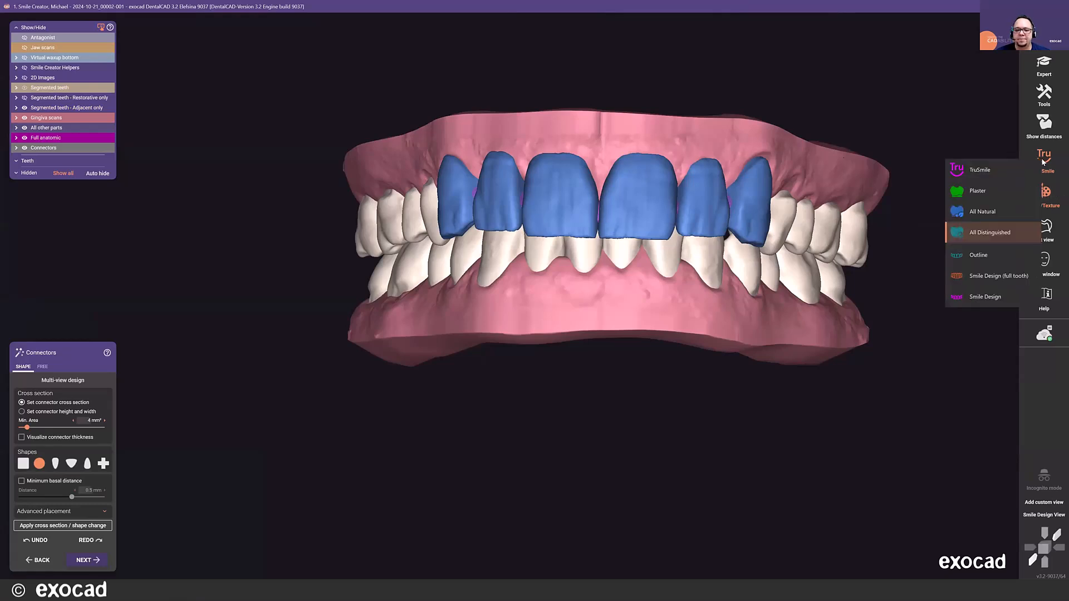
{"action": "left_click", "coordinate": [243, 339]}
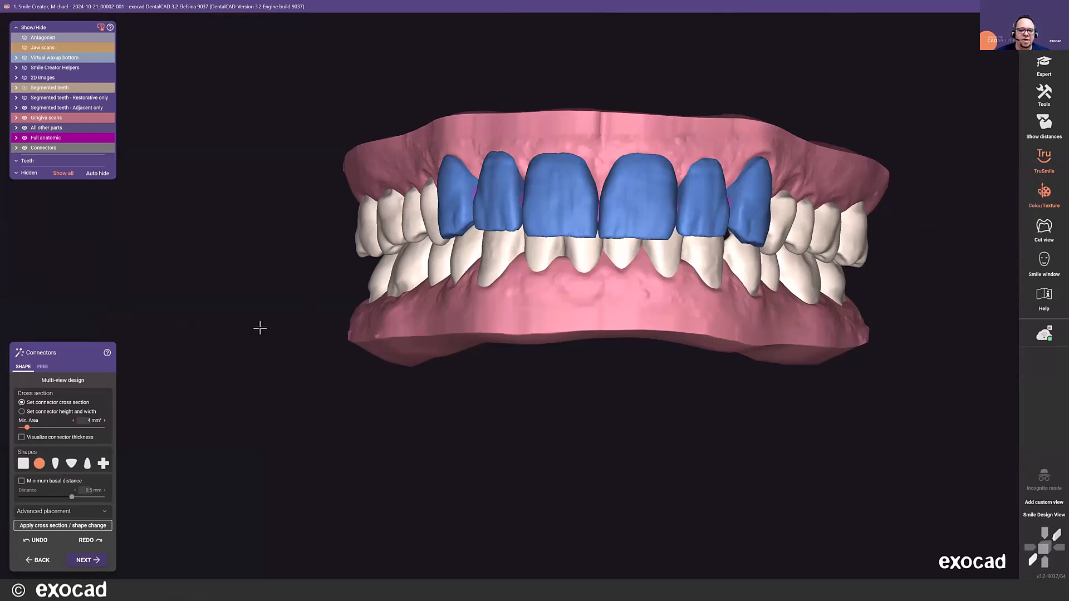
- Examine the connectors between the upper right canine, lateral incisor and central incisor from the side
{"action": "middle_click_drag", "start_coordinate": [262, 325], "coordinate": [221, 351]}
{"action": "right_click_drag", "start_coordinate": [289, 319], "coordinate": [458, 279]}
{"action": "scroll", "coordinate": [500, 273], "scroll_direction": "up", "scroll_amount": 4}
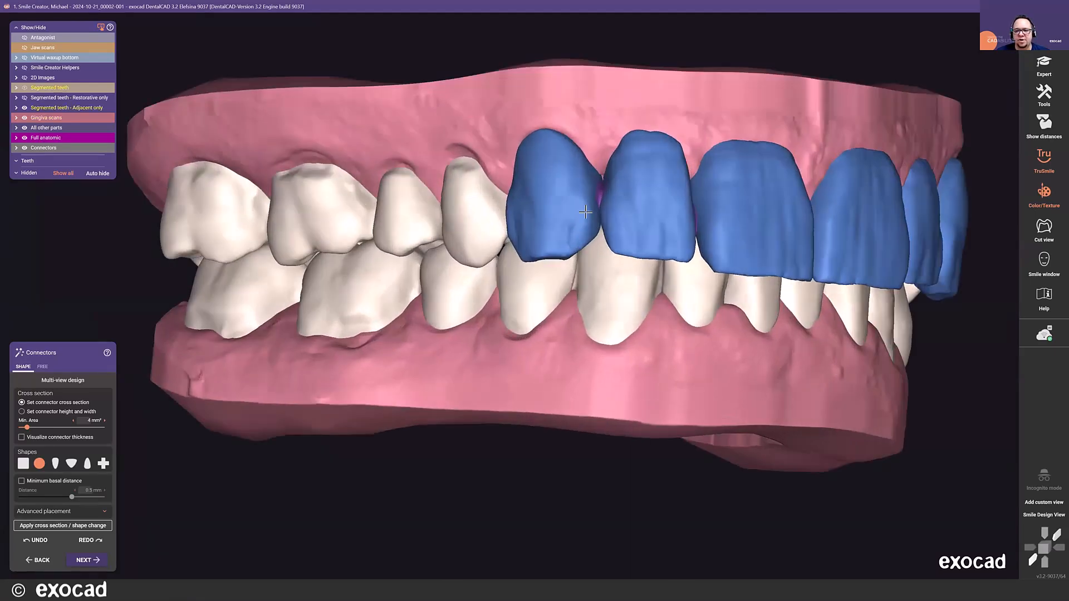
{"action": "scroll", "coordinate": [583, 217], "scroll_direction": "up", "scroll_amount": 5}
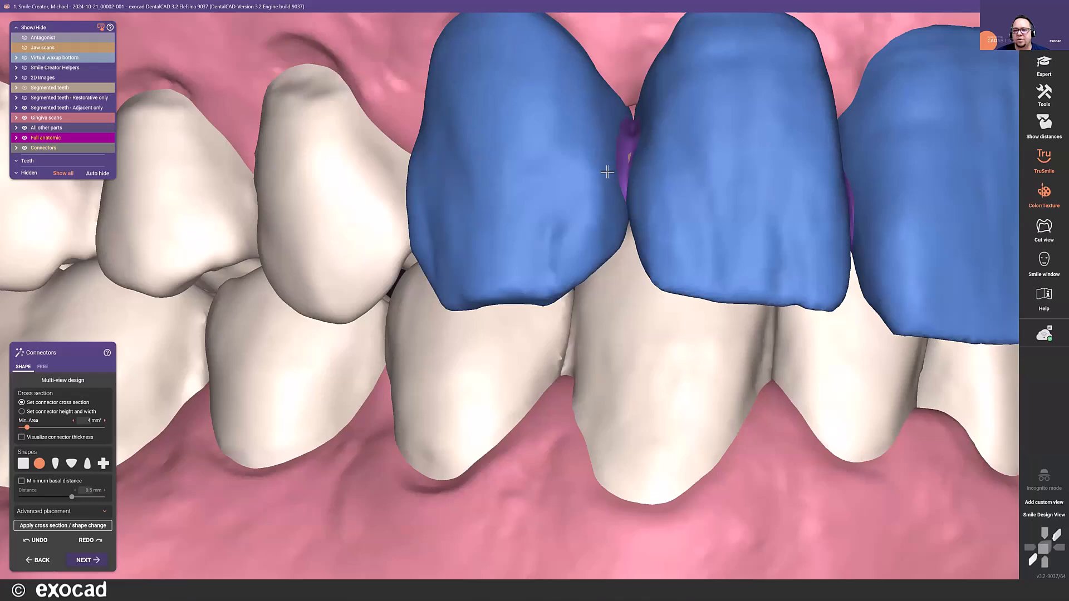
{"action": "scroll", "coordinate": [620, 160], "scroll_direction": "down", "scroll_amount": 4}
{"action": "right_click_drag", "start_coordinate": [620, 161], "coordinate": [526, 258]}
{"action": "scroll", "coordinate": [608, 182], "scroll_direction": "down", "scroll_amount": 5}
- Open the multi-view design for the connector between teeth 10 and 11 and adjust the position and shape of its cross section
{"action": "left_click", "coordinate": [59, 381]}
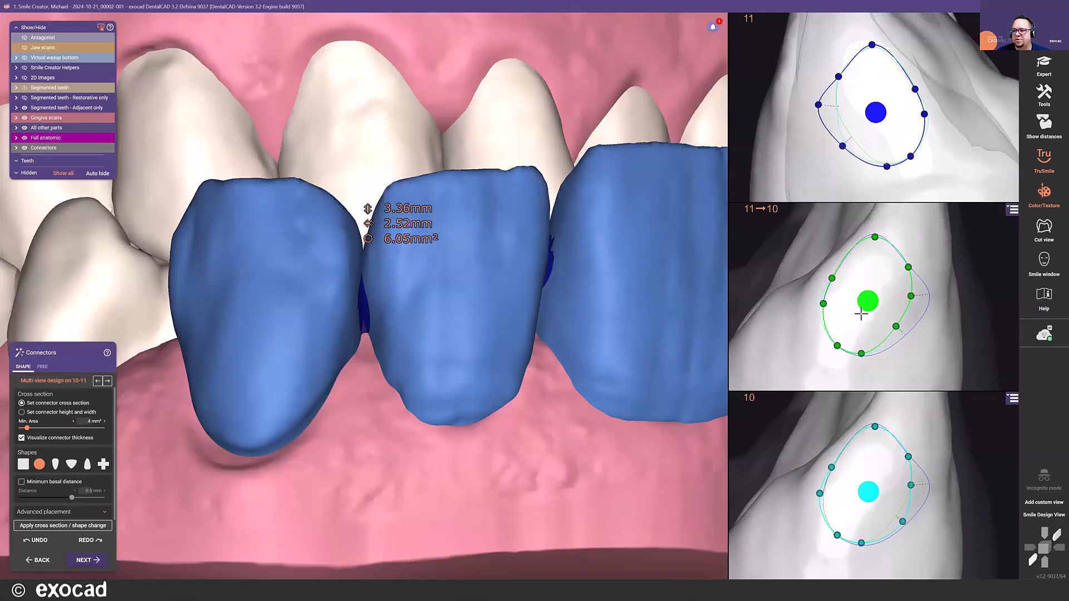
{"action": "left_click_drag", "start_coordinate": [868, 302], "coordinate": [868, 299]}
{"action": "left_click_drag", "start_coordinate": [875, 234], "coordinate": [875, 237]}
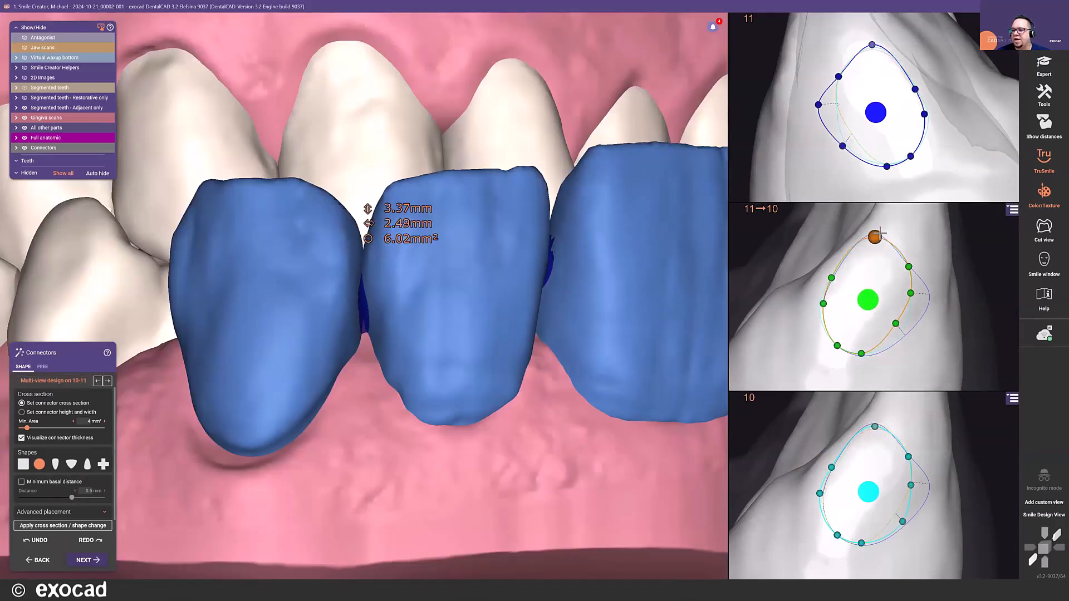
{"action": "left_click", "coordinate": [1012, 211]}
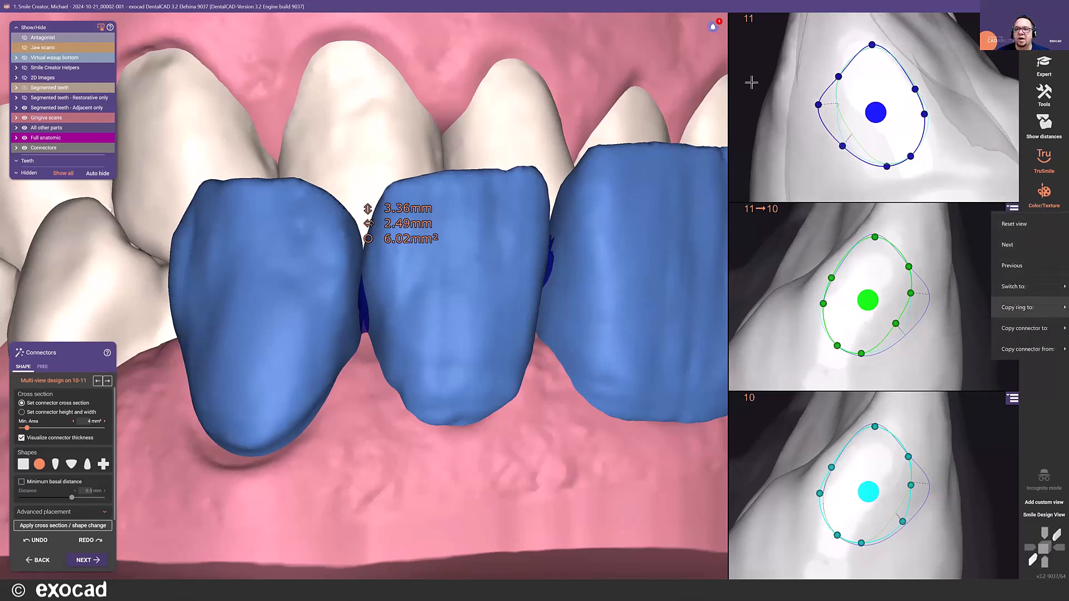
{"action": "left_click", "coordinate": [641, 58]}
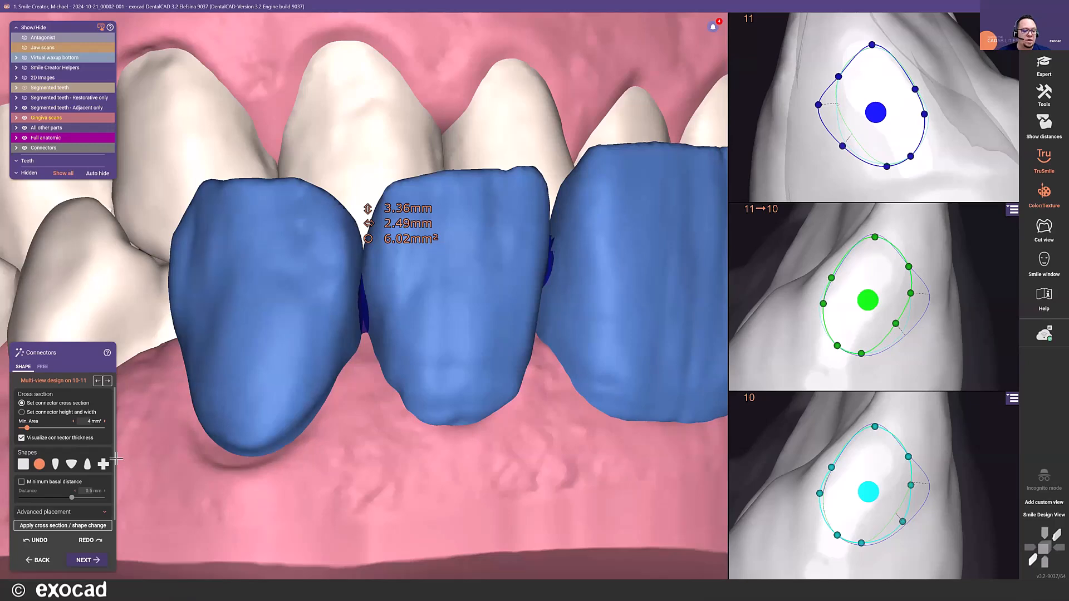
- Examine the advanced placement settings of the connector between teeth 10 and 11
{"action": "left_click", "coordinate": [78, 513]}
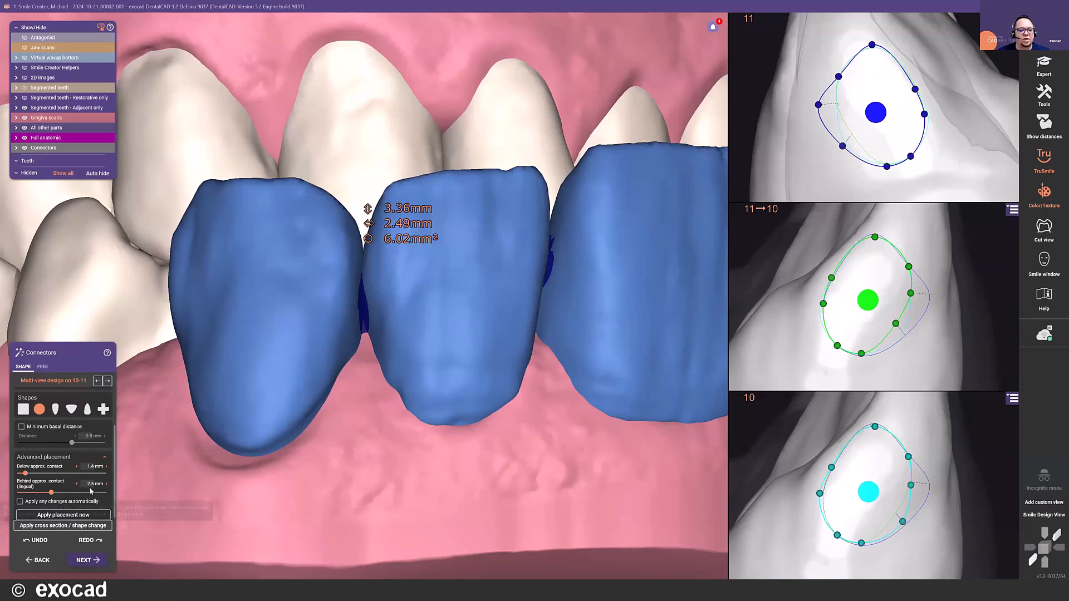
{"action": "scroll", "coordinate": [272, 412], "scroll_direction": "down", "scroll_amount": 3}
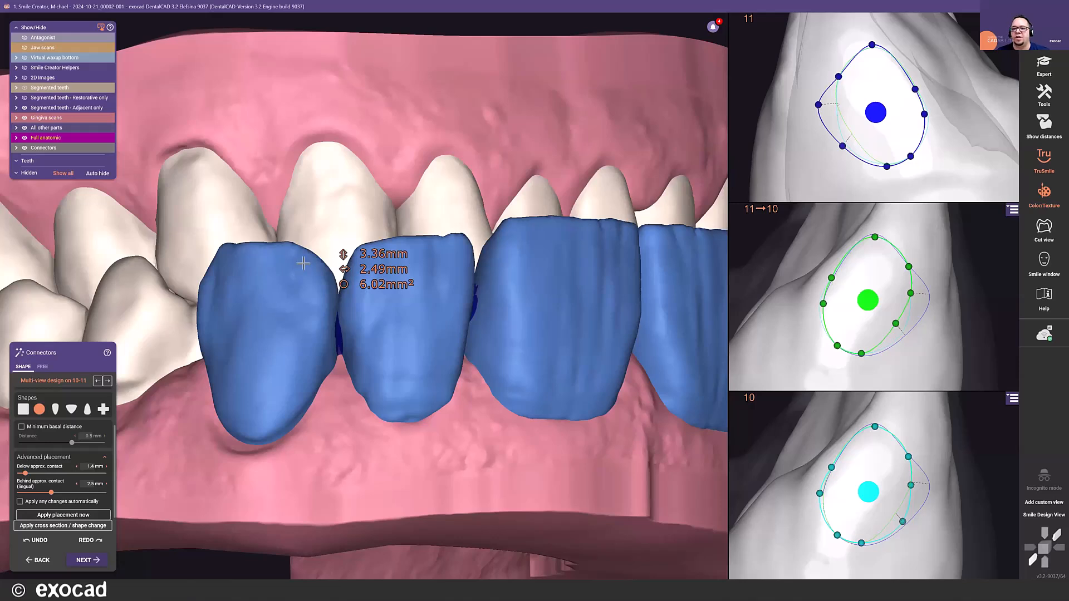
{"action": "scroll", "coordinate": [382, 160], "scroll_direction": "down", "scroll_amount": 5}
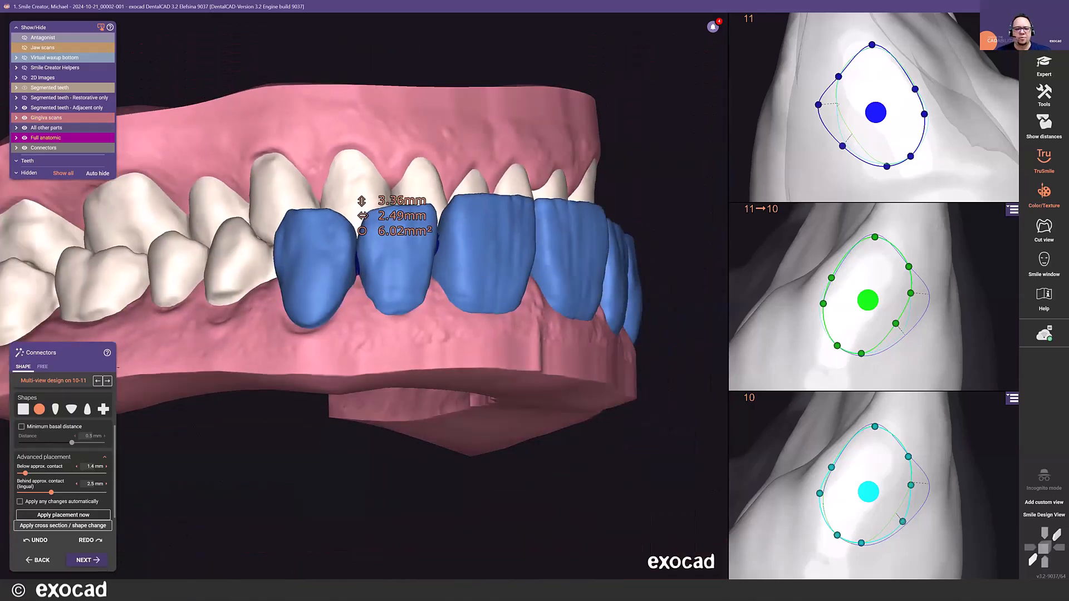
- Finish the connectors, generate the virtual waxup scan and continue to free-forming
{"action": "left_click", "coordinate": [90, 560]}
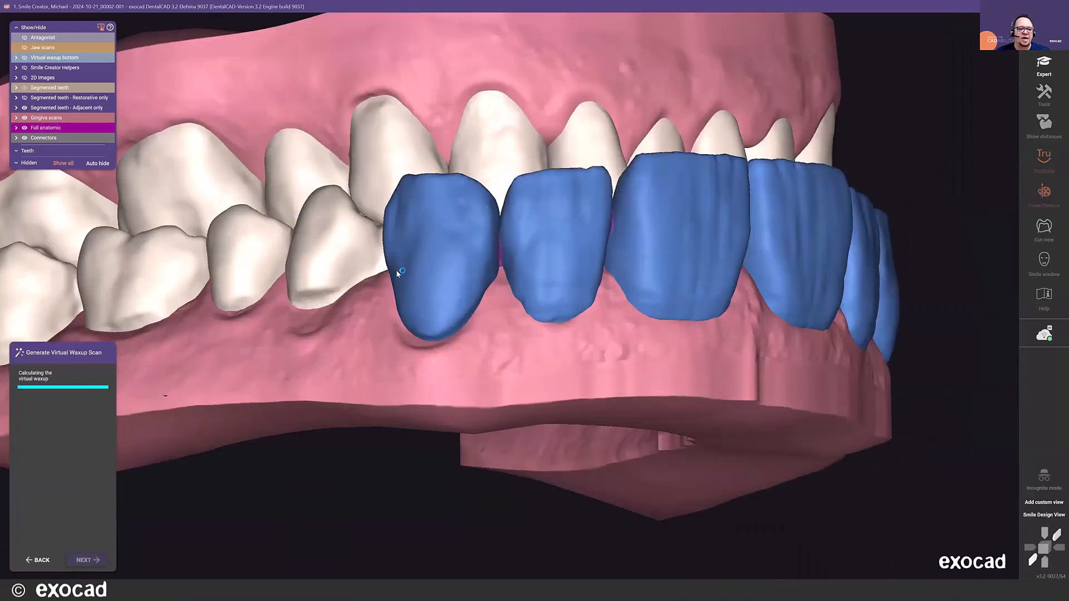
{"action": "scroll", "coordinate": [267, 268], "scroll_direction": "down", "scroll_amount": 5}
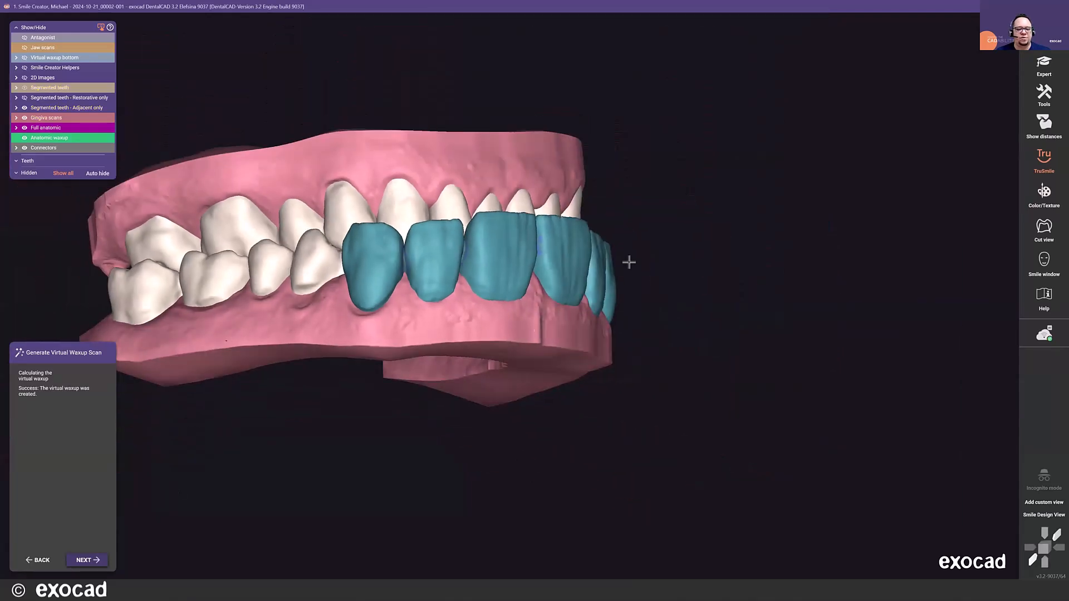
{"action": "right_click_drag", "start_coordinate": [468, 208], "coordinate": [467, 205]}
{"action": "key", "text": "space"}
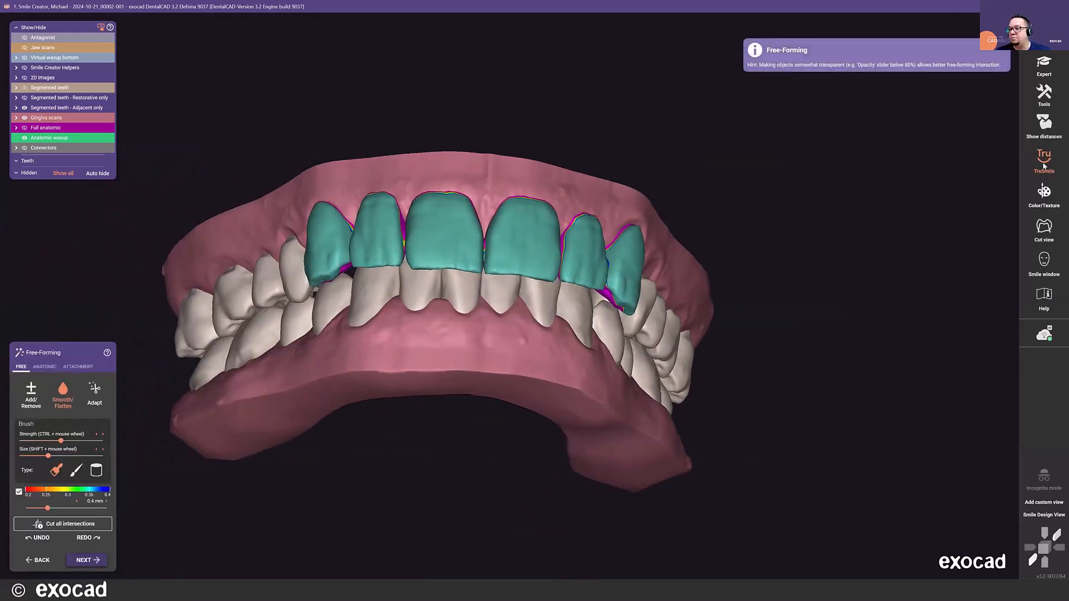
- Switch the rendering style to TruSmile and turn the waxup from the front to an occlusal view of the upper jaw
{"action": "mouse_move", "coordinate": [1043, 166]}
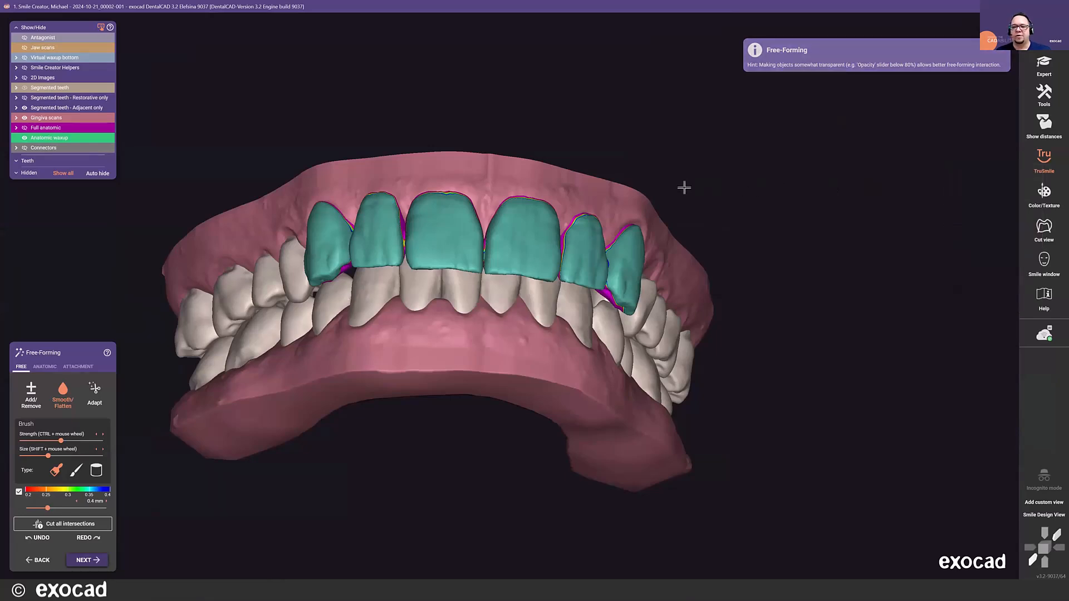
{"action": "right_click_drag", "start_coordinate": [528, 120], "coordinate": [532, 121]}
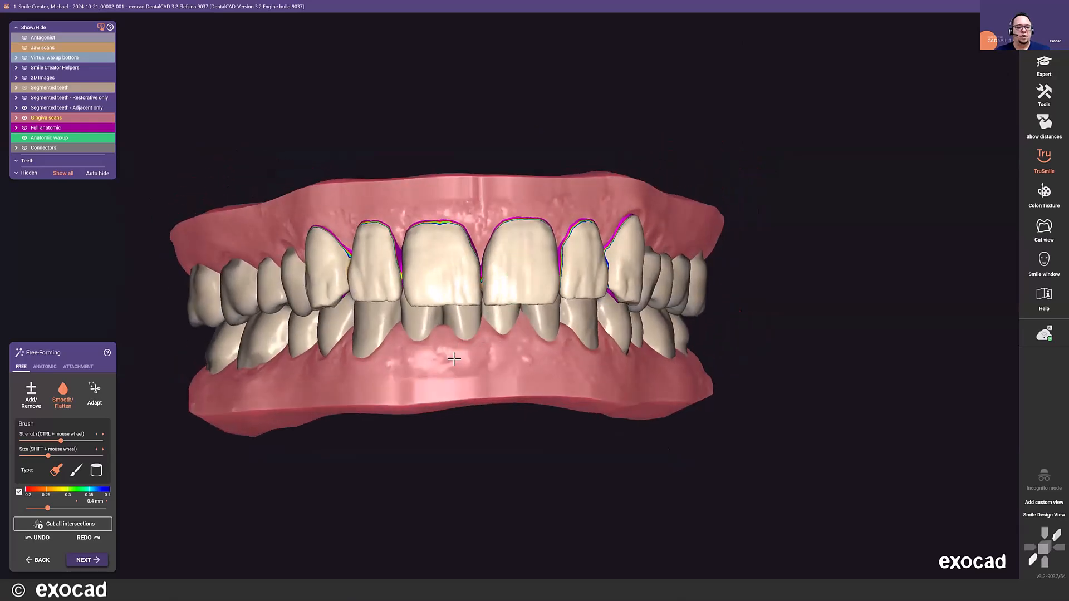
{"action": "right_click_drag", "start_coordinate": [375, 150], "coordinate": [369, 143]}
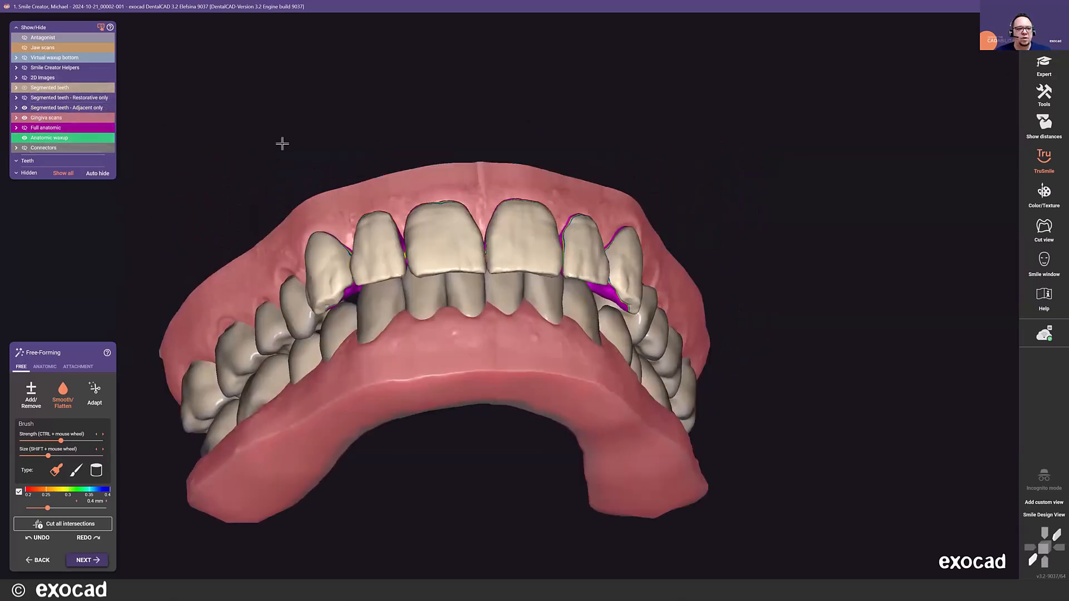
{"action": "right_click_drag", "start_coordinate": [404, 209], "coordinate": [304, 181]}
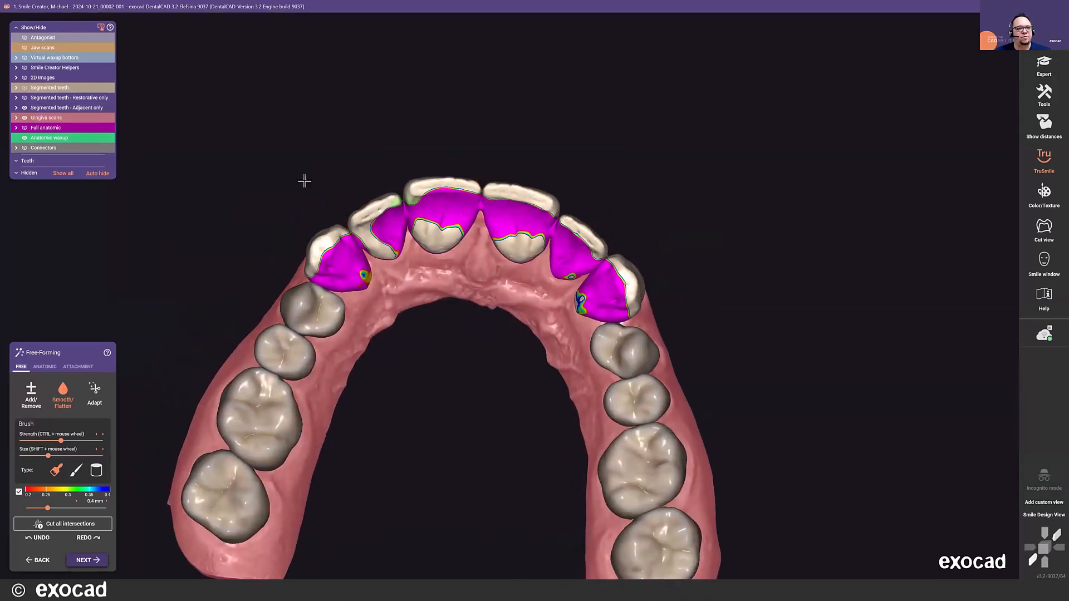
- Show the jaw scans together with the anatomic waxup and inspect the palatal surfaces of the upper anterior teeth
{"action": "left_click", "coordinate": [26, 48]}
{"action": "scroll", "coordinate": [472, 251], "scroll_direction": "up", "scroll_amount": 6}
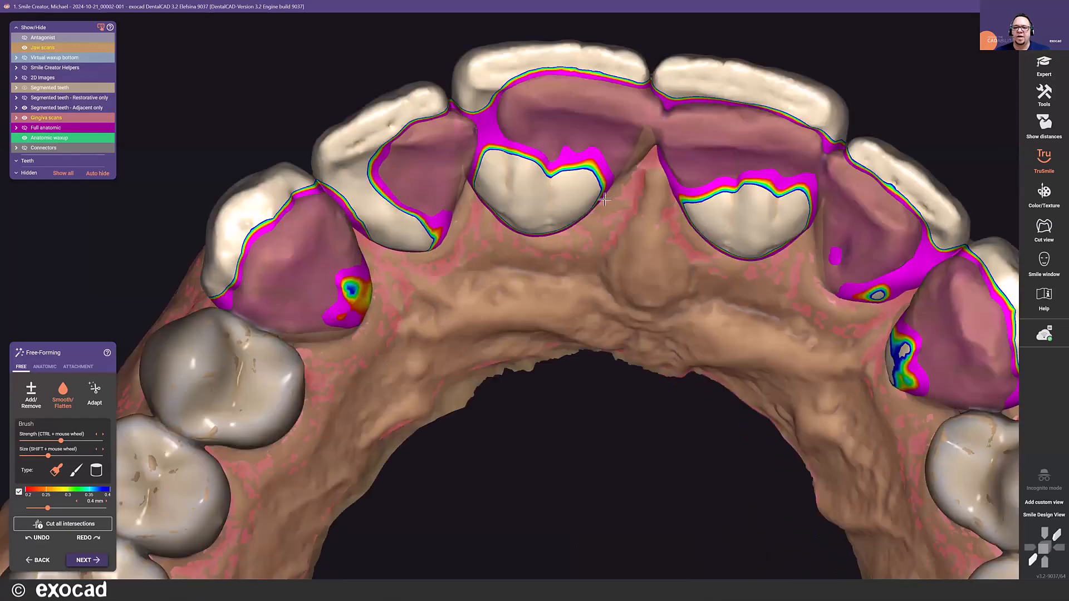
{"action": "right_click_drag", "start_coordinate": [605, 199], "coordinate": [600, 221]}
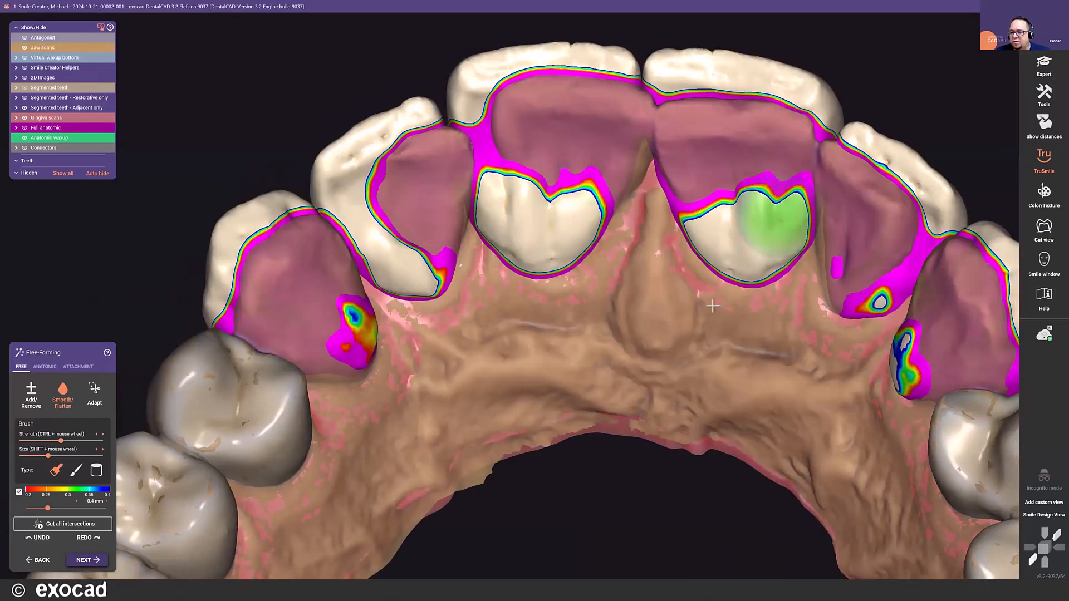
{"action": "scroll", "coordinate": [737, 305], "scroll_direction": "down", "scroll_amount": 5}
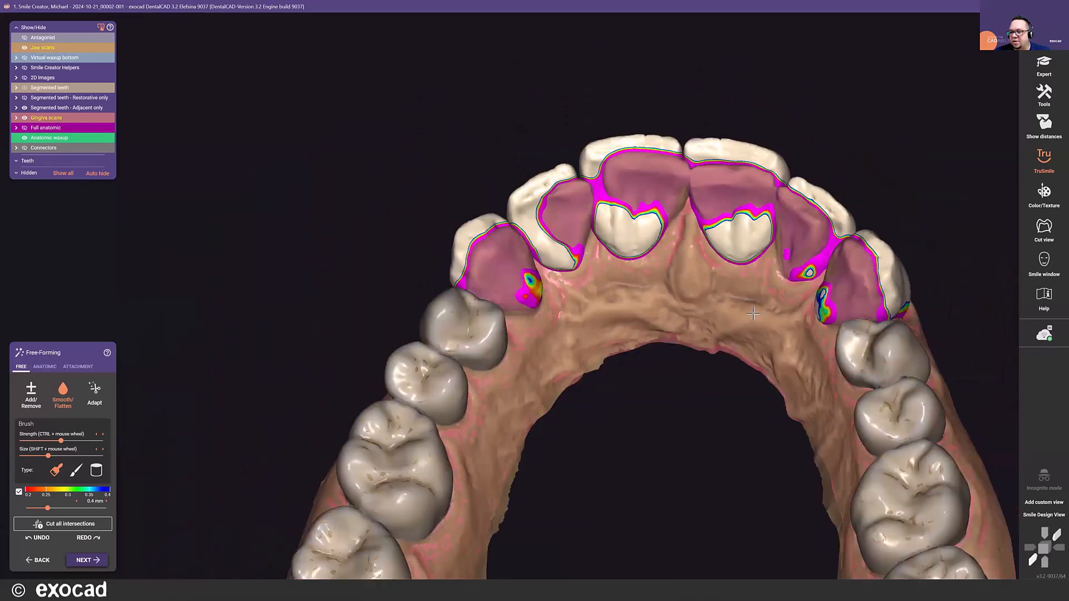
{"action": "right_click_drag", "start_coordinate": [703, 289], "coordinate": [693, 285]}
{"action": "right_click_drag", "start_coordinate": [500, 283], "coordinate": [502, 295]}
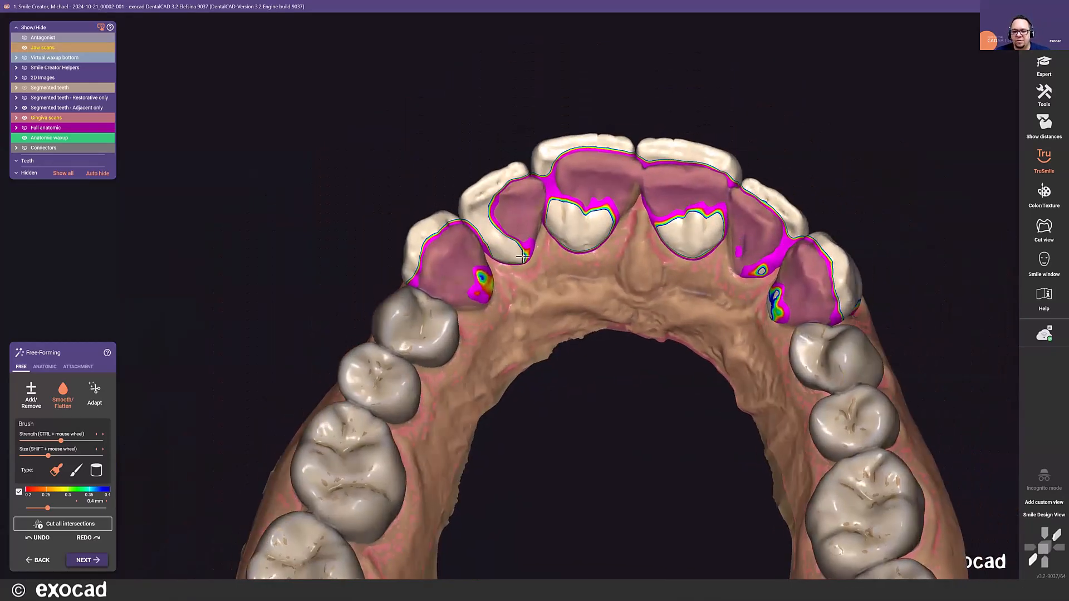
- Smooth the palatal waxup excess on the upper right canine and the neighbouring lateral incisor with the Smooth/Flatten brush
{"action": "left_click", "coordinate": [94, 394]}
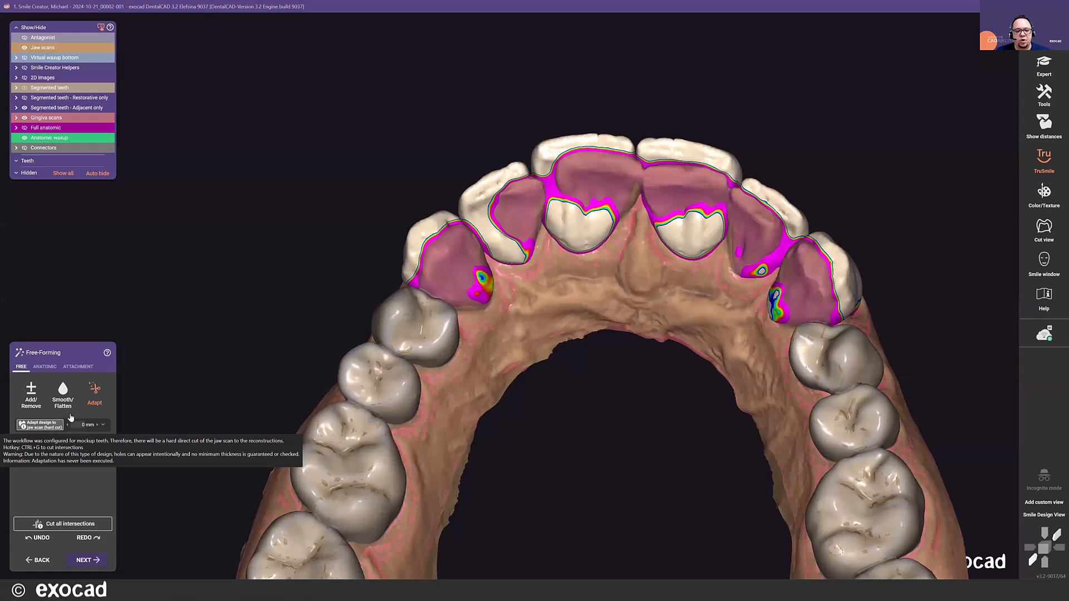
{"action": "left_click", "coordinate": [31, 393]}
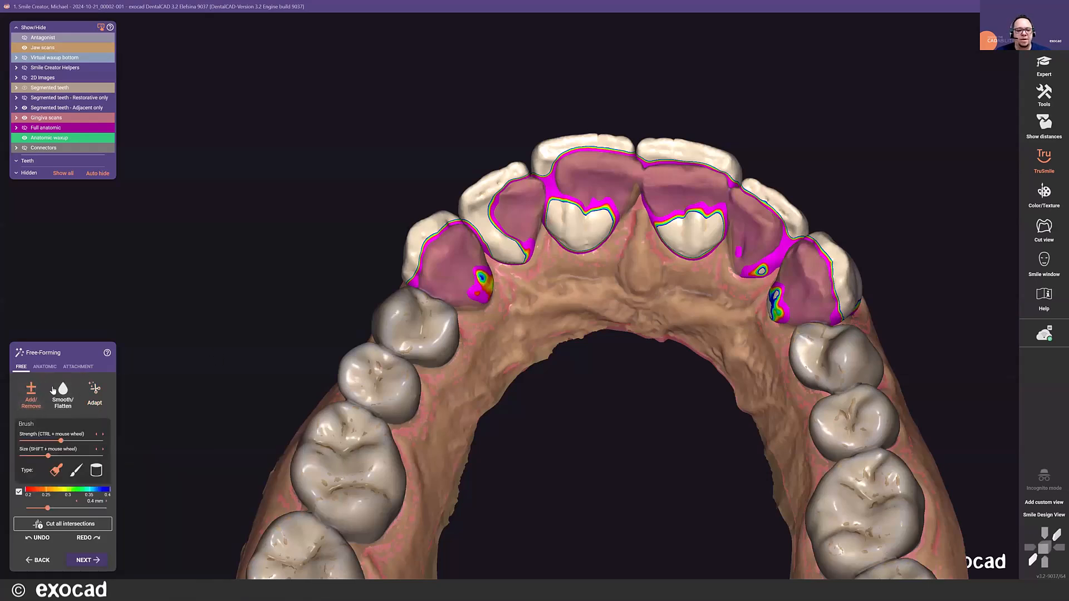
{"action": "left_click", "coordinate": [58, 388]}
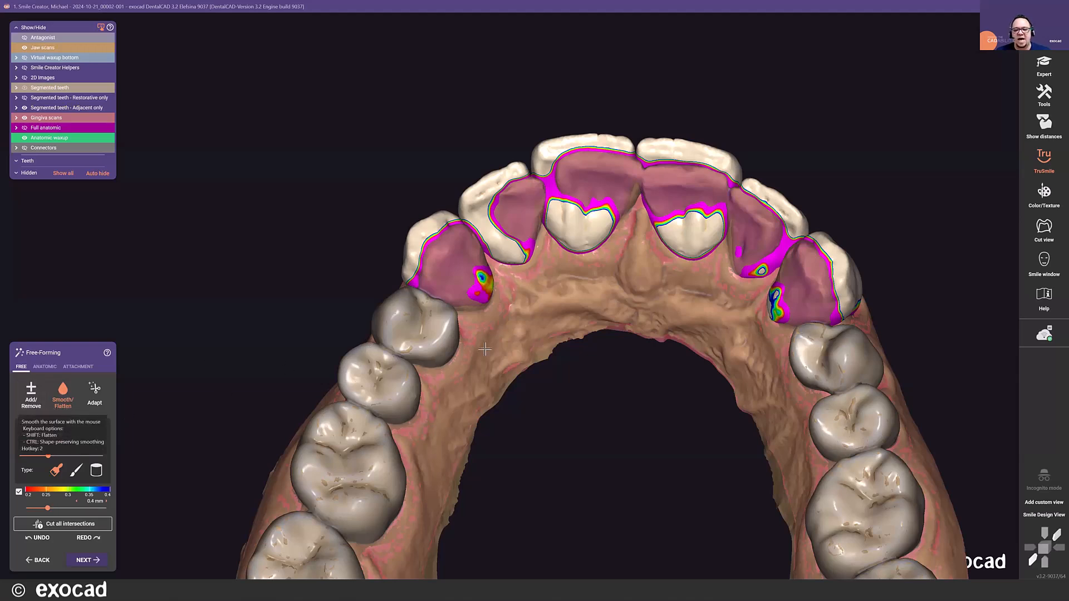
{"action": "scroll", "coordinate": [464, 271], "scroll_direction": "up", "scroll_amount": 2}
{"action": "scroll", "coordinate": [464, 272], "scroll_direction": "up", "scroll_amount": 3}
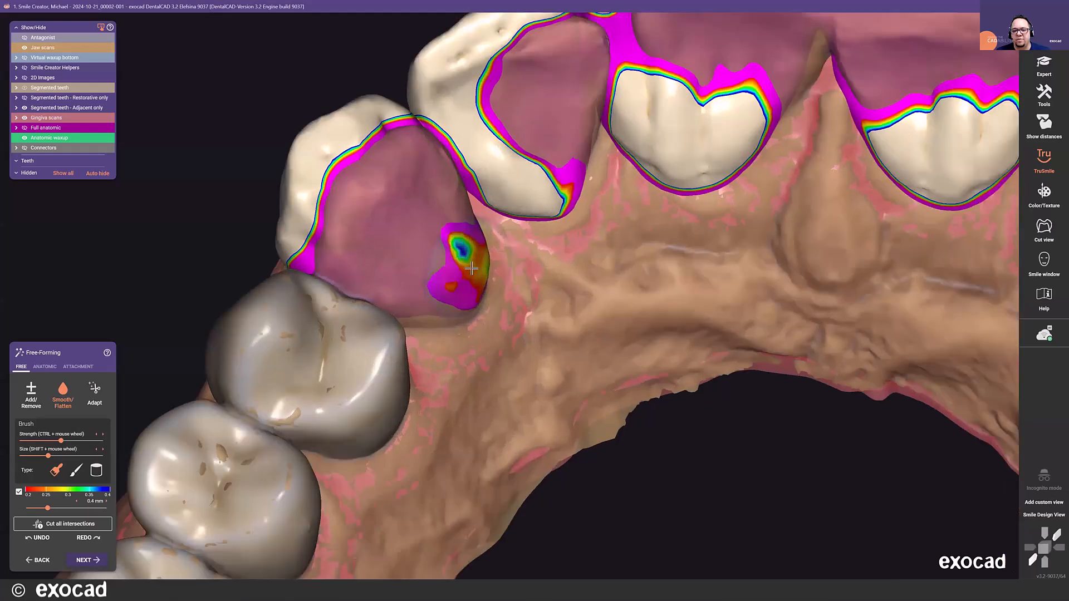
{"action": "left_click_drag", "start_coordinate": [466, 267], "coordinate": [501, 245]}
{"action": "scroll", "coordinate": [503, 234], "scroll_direction": "up", "scroll_amount": 1}
{"action": "scroll", "coordinate": [503, 234], "scroll_direction": "down", "scroll_amount": 3}
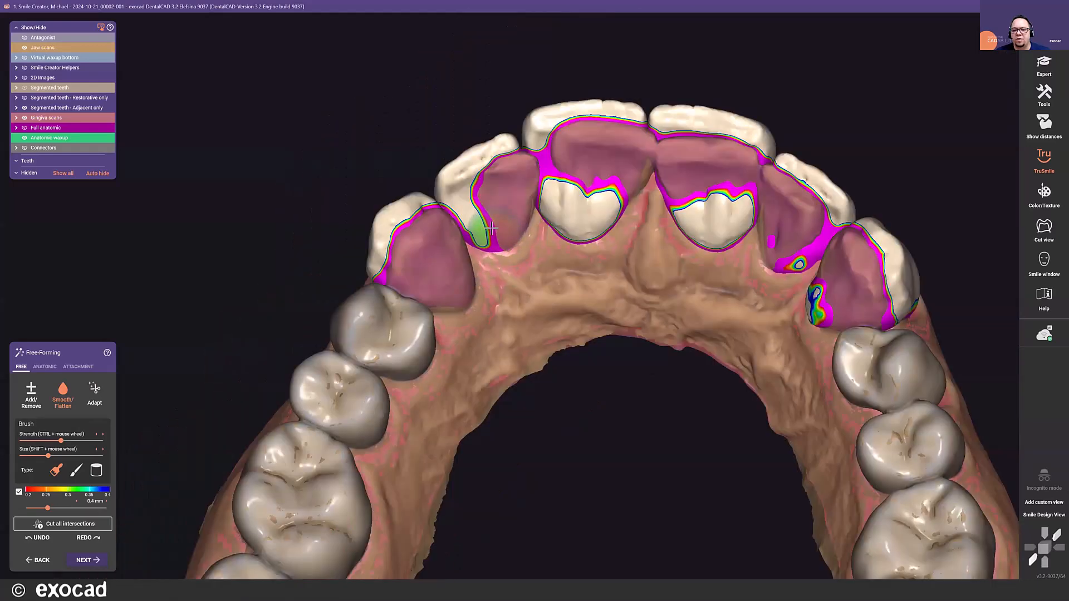
{"action": "scroll", "coordinate": [582, 204], "scroll_direction": "up", "scroll_amount": 5, "text": "shift"}
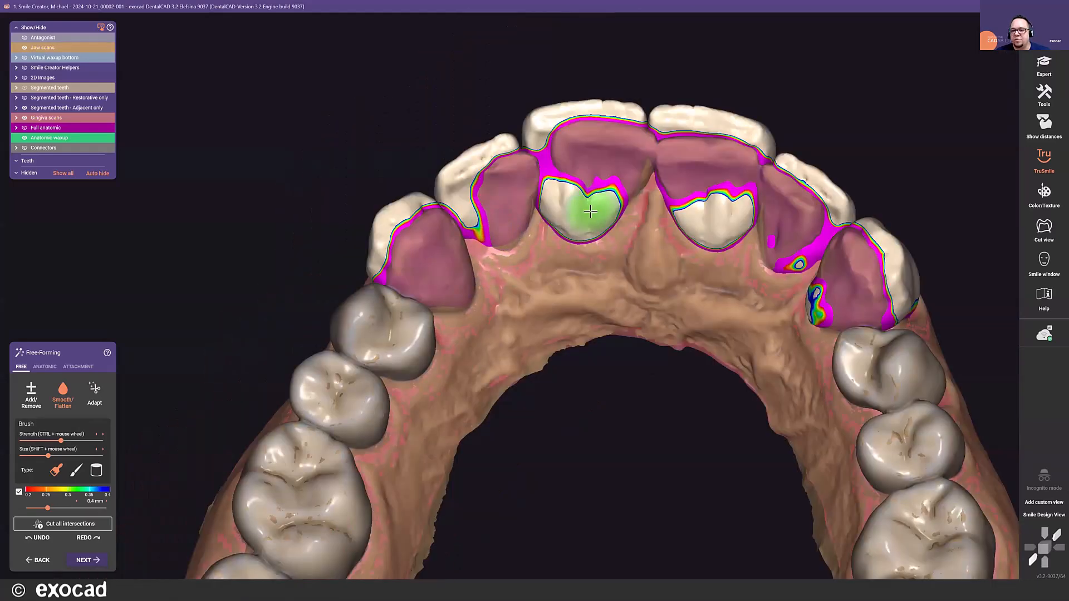
- Increase the smoothing brush's strength and size and smooth the palatal waxup of both central incisors and the upper left lateral and canine
{"action": "scroll", "coordinate": [581, 204], "scroll_direction": "up", "scroll_amount": 3, "text": "ctrl"}
{"action": "left_click_drag", "start_coordinate": [580, 204], "coordinate": [581, 218]}
{"action": "left_click_drag", "start_coordinate": [717, 215], "coordinate": [758, 307]}
{"action": "scroll", "coordinate": [725, 223], "scroll_direction": "down", "scroll_amount": 5}
{"action": "scroll", "coordinate": [721, 239], "scroll_direction": "up", "scroll_amount": 4}
{"action": "scroll", "coordinate": [721, 244], "scroll_direction": "up", "scroll_amount": 3}
{"action": "scroll", "coordinate": [576, 246], "scroll_direction": "down", "scroll_amount": 1}
{"action": "scroll", "coordinate": [576, 246], "scroll_direction": "down", "scroll_amount": 2}
{"action": "scroll", "coordinate": [573, 234], "scroll_direction": "up", "scroll_amount": 2}
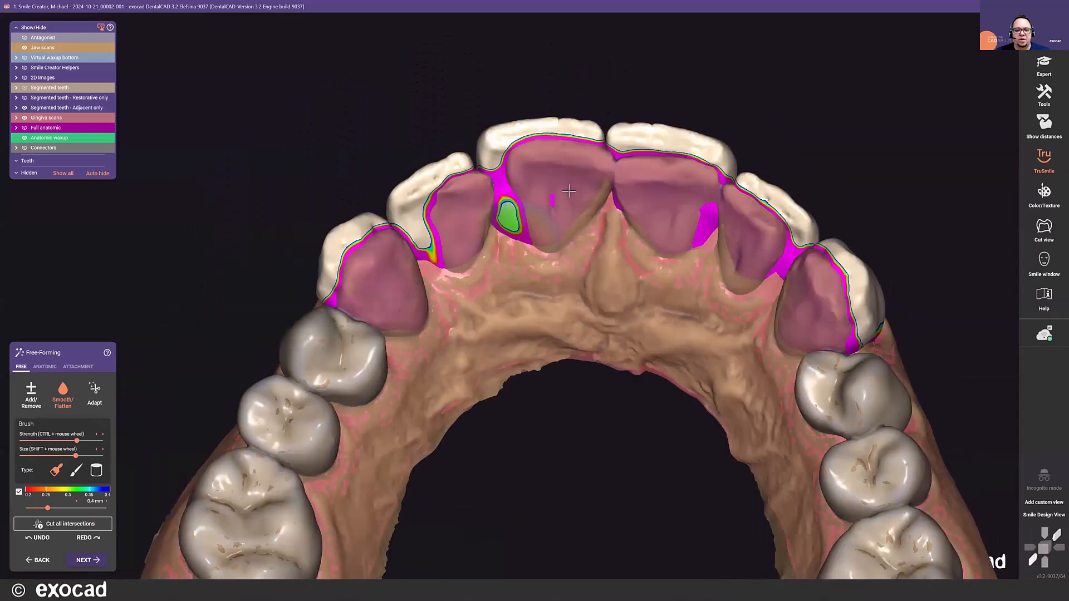
- Examine the smoothed palatal surfaces and the remaining waxup margins of the upper anterior teeth from the occlusal side
{"action": "scroll", "coordinate": [562, 200], "scroll_direction": "up", "scroll_amount": 2}
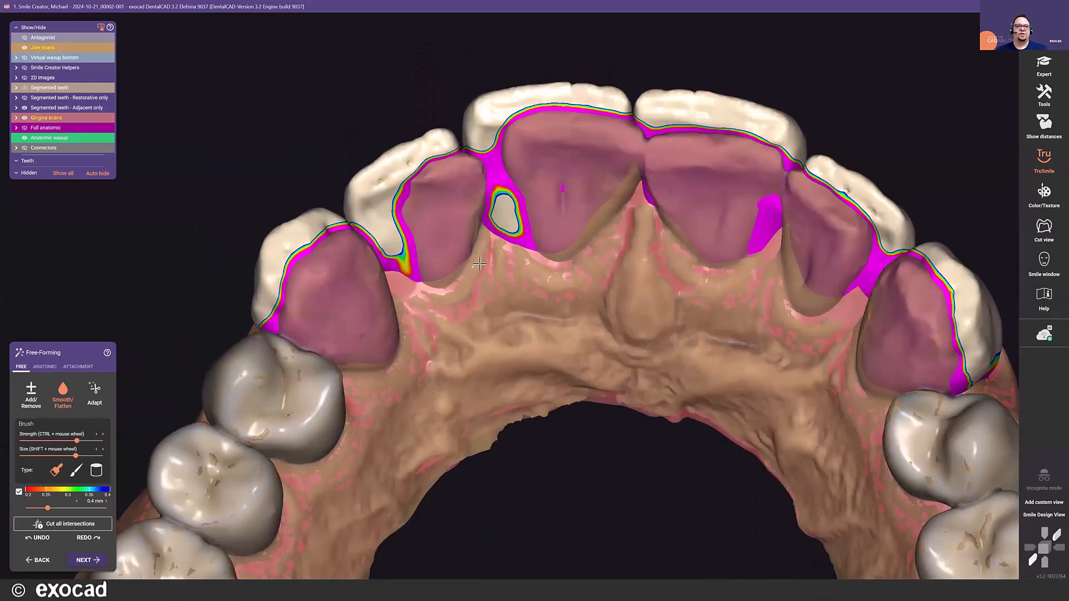
{"action": "scroll", "coordinate": [474, 262], "scroll_direction": "down", "scroll_amount": 2}
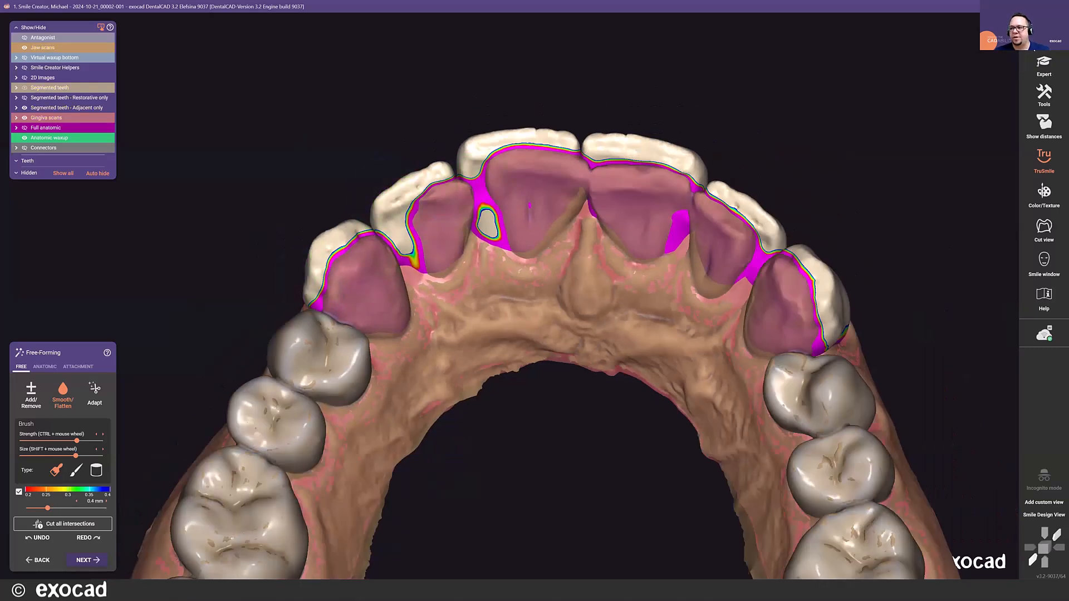
{"action": "mouse_move", "coordinate": [1044, 36]}
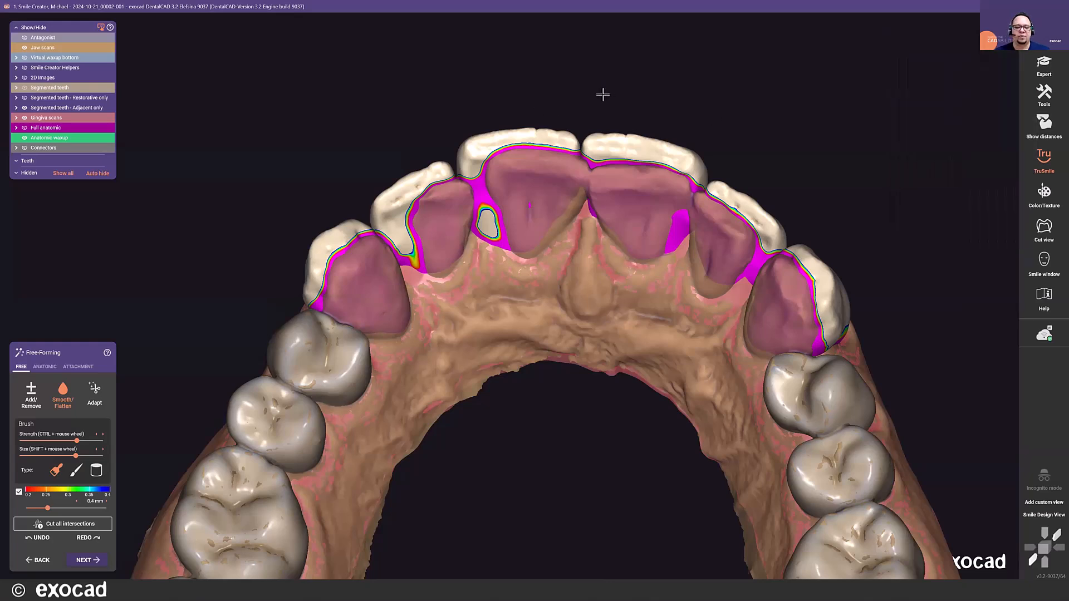
{"action": "scroll", "coordinate": [603, 94], "scroll_direction": "down", "scroll_amount": 3}
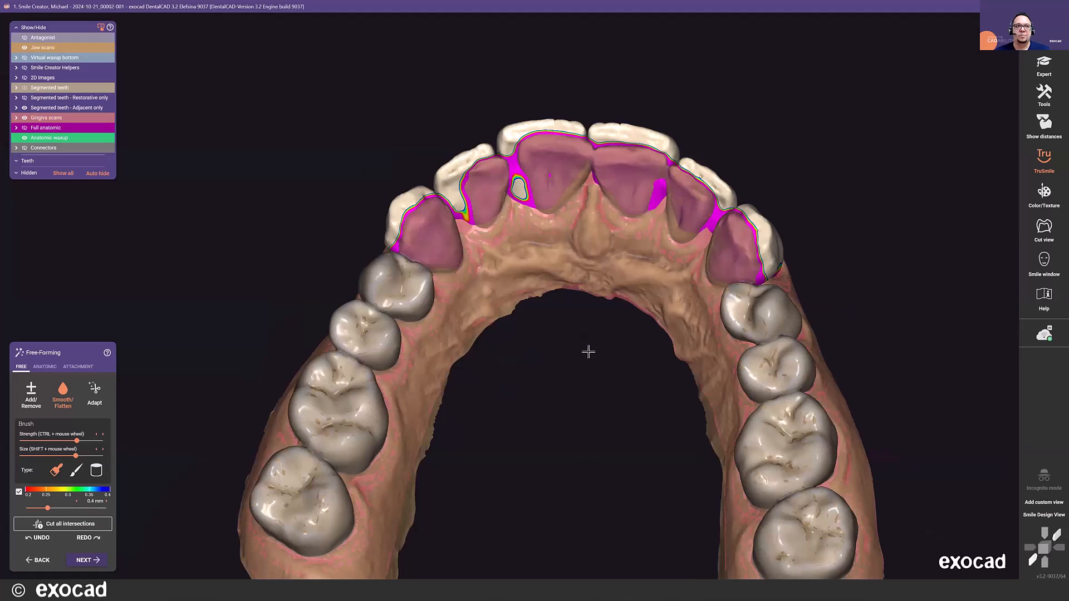
{"action": "middle_click_drag", "start_coordinate": [590, 277], "coordinate": [546, 279]}
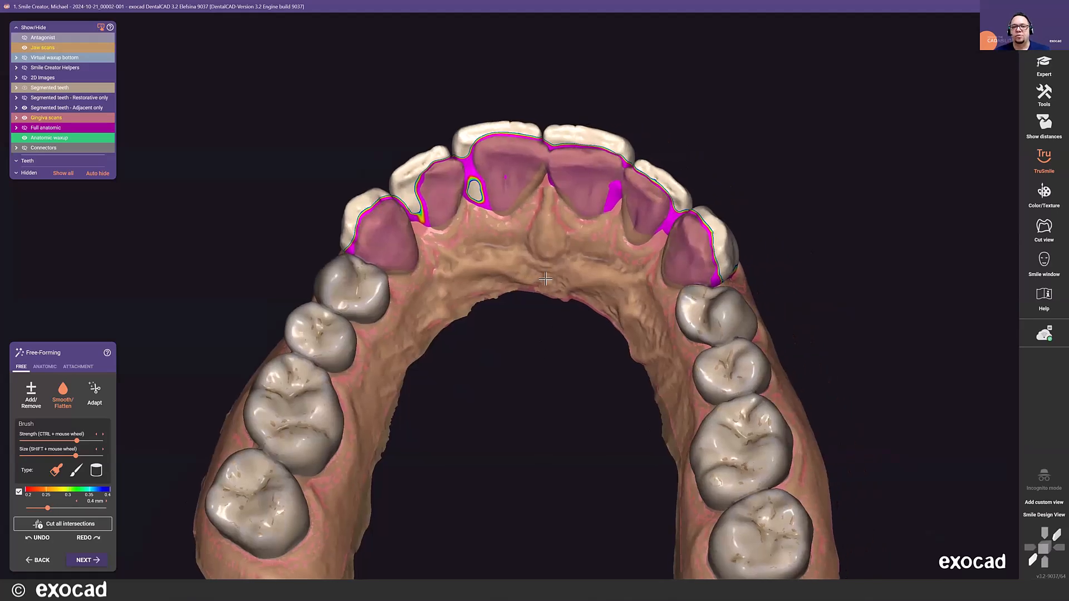
{"action": "scroll", "coordinate": [544, 277], "scroll_direction": "down", "scroll_amount": 1}
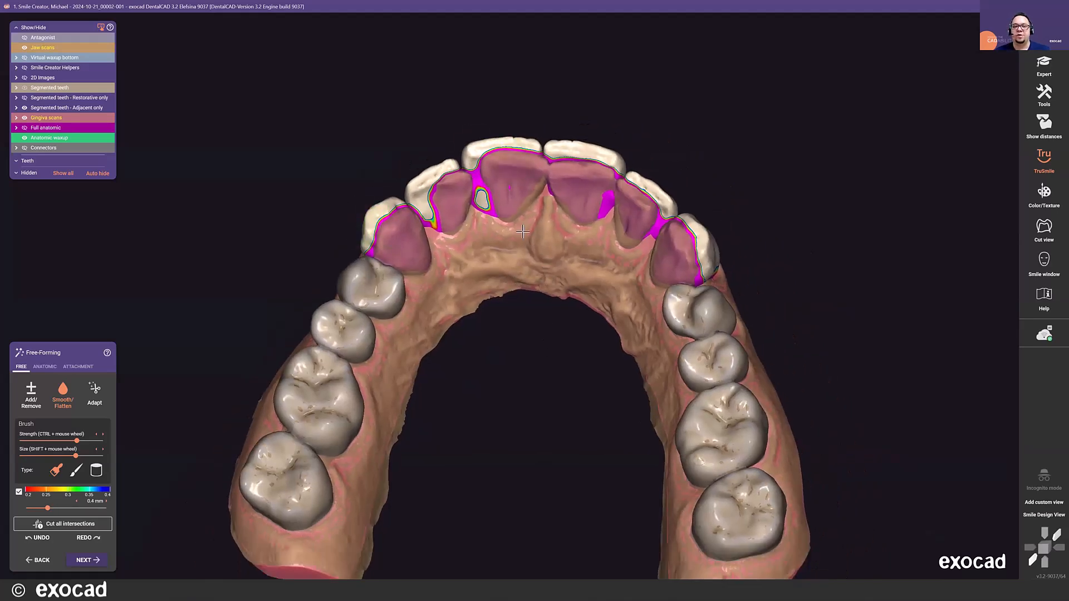
{"action": "scroll", "coordinate": [522, 232], "scroll_direction": "up", "scroll_amount": 2}
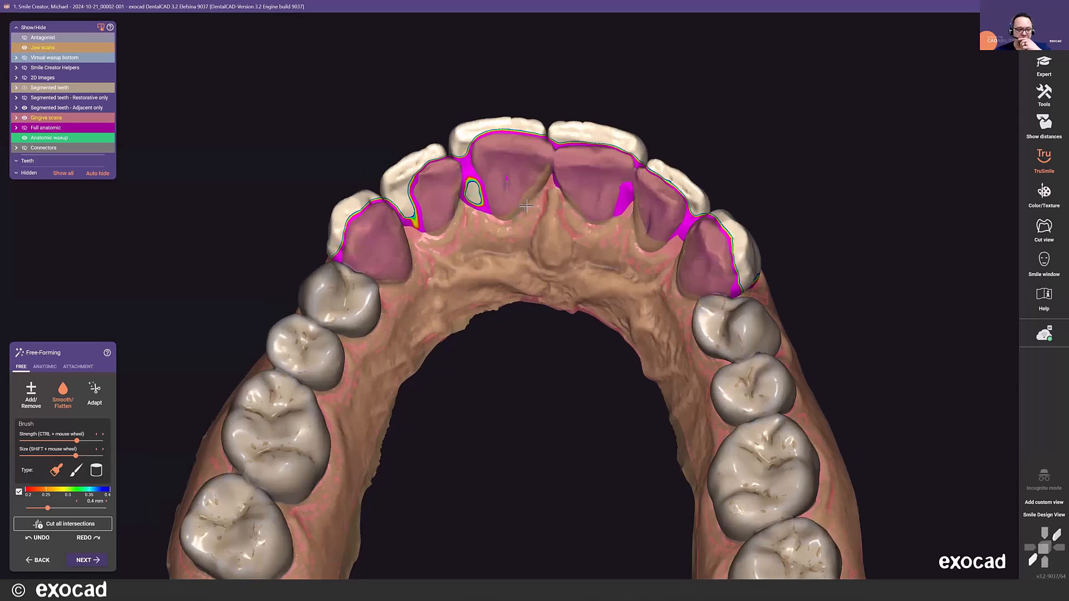
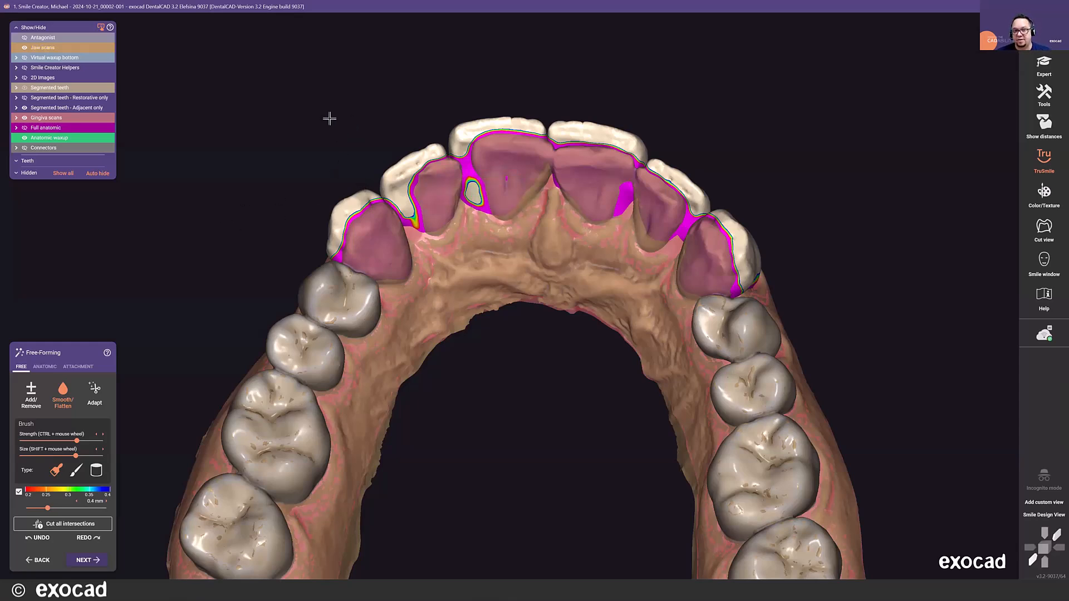
- Build up the thin palatal waxup spots beside the upper right lateral incisor with the Add/Remove brush
{"action": "middle_click_drag", "start_coordinate": [346, 117], "coordinate": [330, 114]}
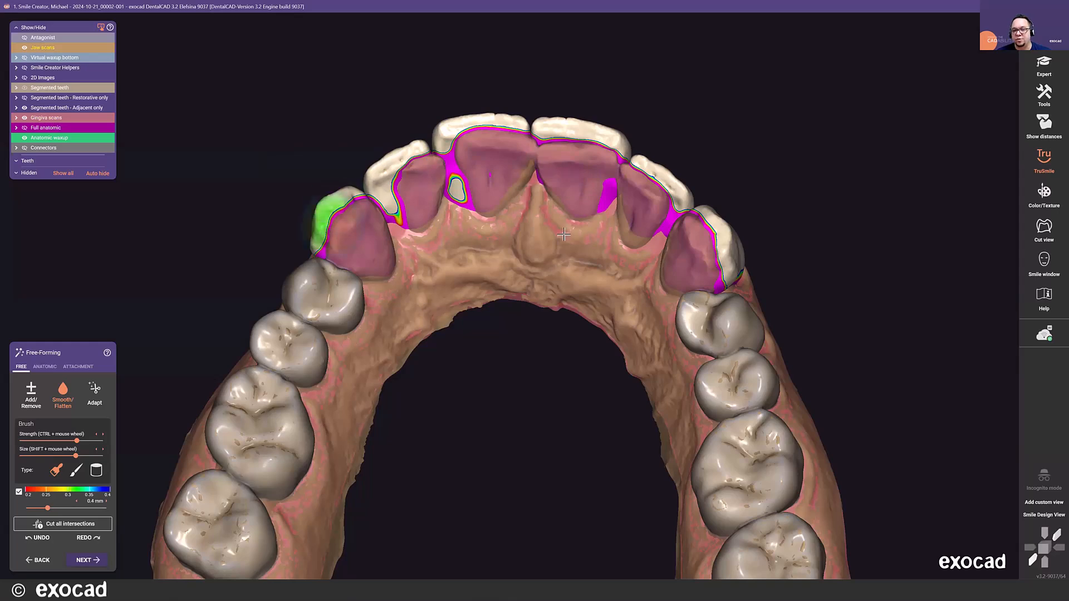
{"action": "left_click", "coordinate": [37, 386]}
{"action": "scroll", "coordinate": [443, 207], "scroll_direction": "up", "scroll_amount": 5}
{"action": "left_click_drag", "start_coordinate": [445, 164], "coordinate": [476, 199]}
{"action": "left_click_drag", "start_coordinate": [721, 175], "coordinate": [703, 192]}
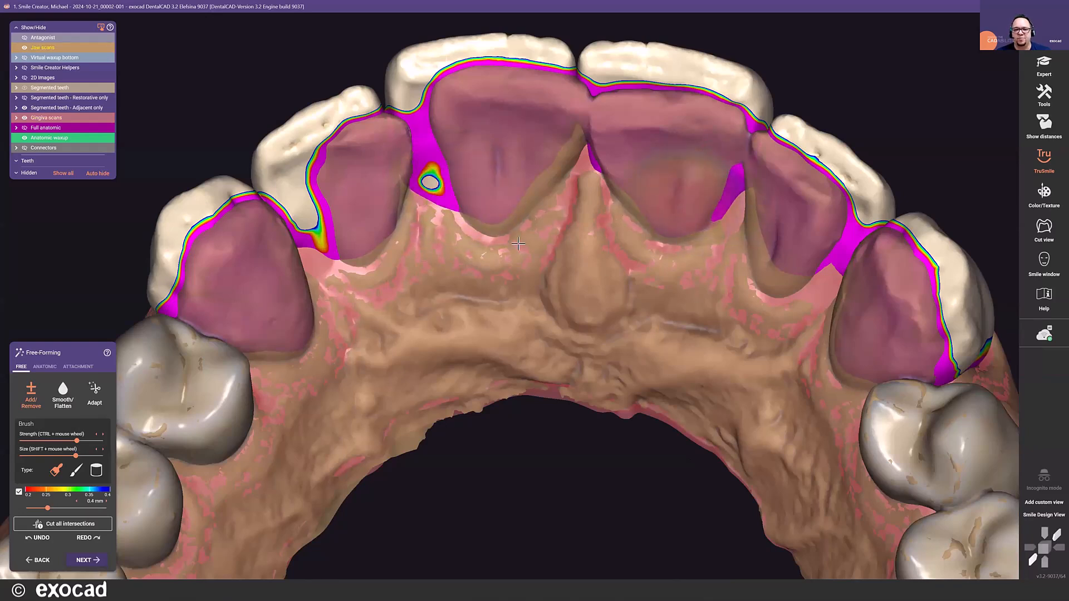
{"action": "scroll", "coordinate": [523, 243], "scroll_direction": "down", "scroll_amount": 3}
{"action": "left_click", "coordinate": [430, 220]}
{"action": "mouse_move", "coordinate": [425, 202]}
{"action": "left_mouse_down", "text": "shift"}
{"action": "mouse_move", "coordinate": [414, 196]}
{"action": "mouse_move", "coordinate": [429, 203]}
{"action": "left_mouse_up", "text": "shift"}
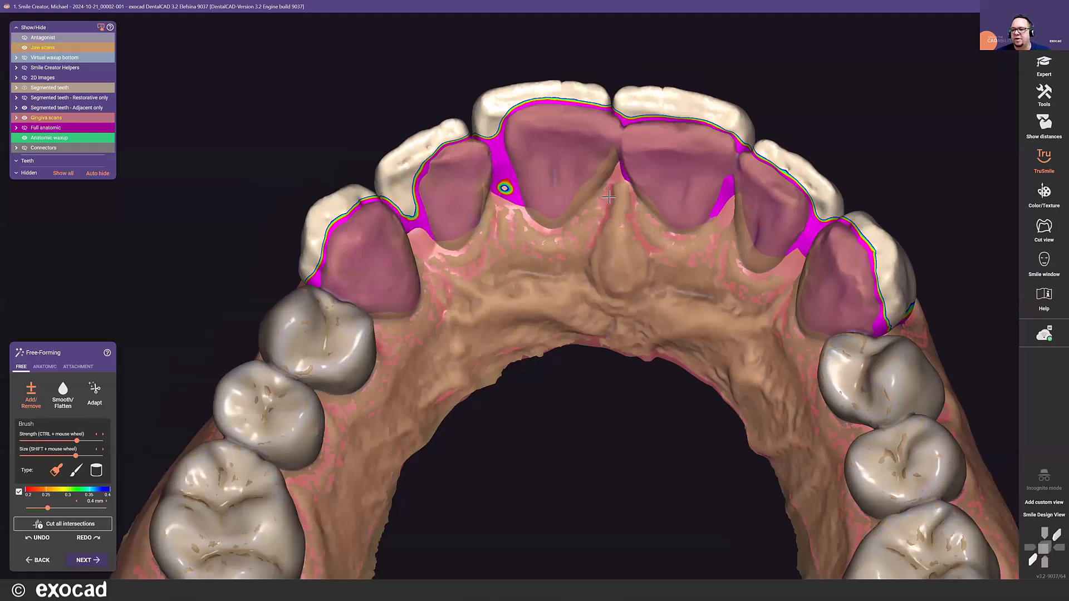
- Examine the palatal waxup margins and remaining thin spots of the upper anterior teeth from the occlusal side
{"action": "scroll", "coordinate": [604, 191], "scroll_direction": "down", "scroll_amount": 6}
{"action": "scroll", "coordinate": [753, 251], "scroll_direction": "up", "scroll_amount": 5}
{"action": "scroll", "coordinate": [330, 234], "scroll_direction": "up", "scroll_amount": 1}
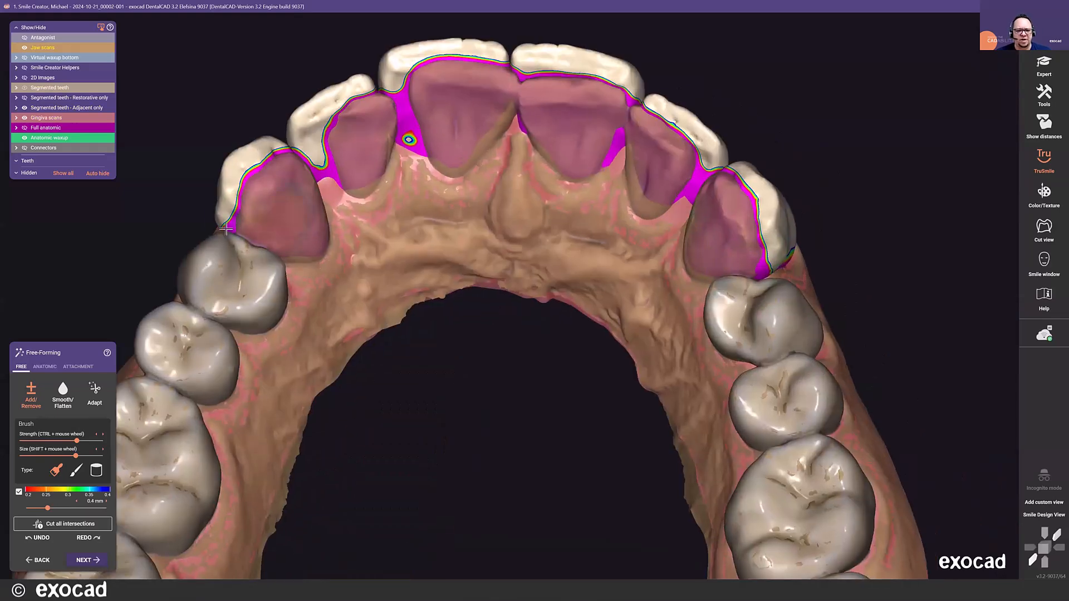
{"action": "scroll", "coordinate": [366, 192], "scroll_direction": "down", "scroll_amount": 4}
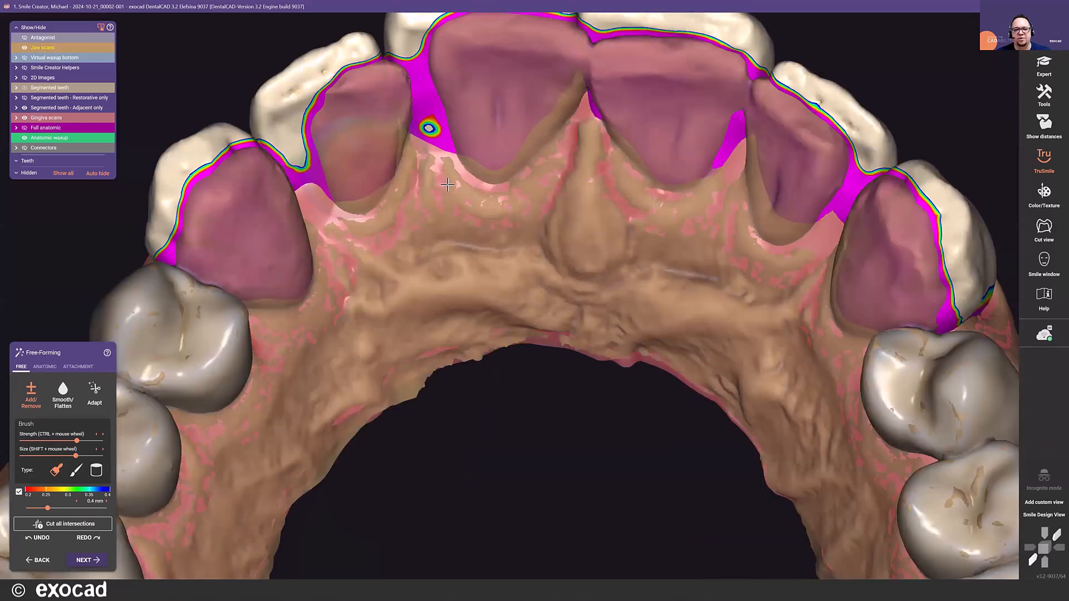
{"action": "scroll", "coordinate": [508, 153], "scroll_direction": "up", "scroll_amount": 3}
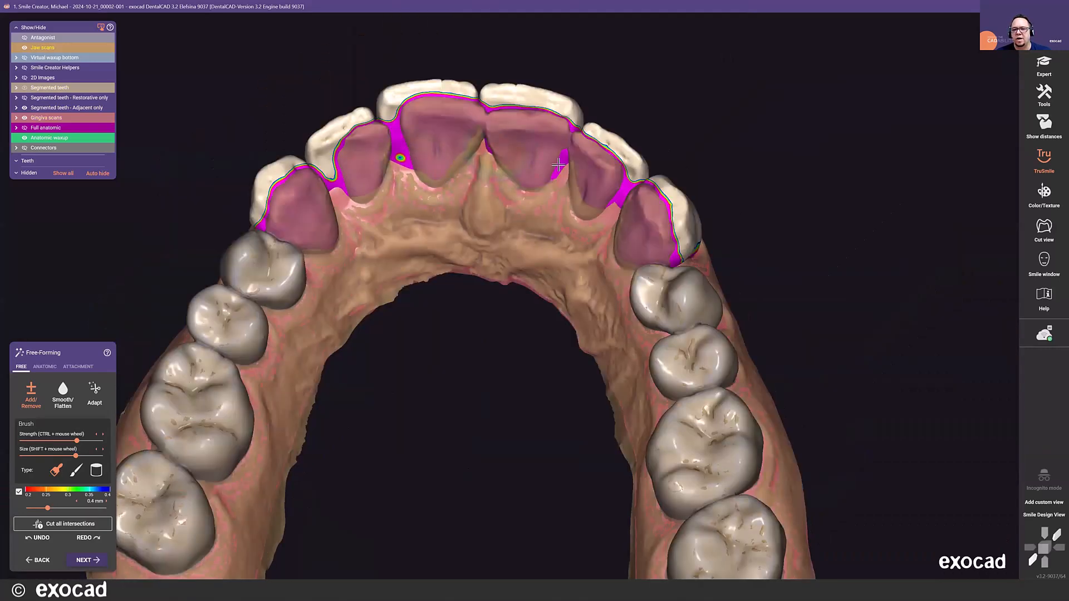
{"action": "scroll", "coordinate": [474, 185], "scroll_direction": "down", "scroll_amount": 4}
{"action": "right_click_drag", "start_coordinate": [475, 186], "coordinate": [418, 269]}
{"action": "mouse_move", "coordinate": [500, 142]}
{"action": "right_mouse_down"}
{"action": "mouse_move", "coordinate": [618, 139]}
{"action": "mouse_move", "coordinate": [498, 140]}
{"action": "right_mouse_up"}
- Inspect the labial surfaces and margins of the waxup in the frontal Smile Design View
{"action": "scroll", "coordinate": [499, 139], "scroll_direction": "down", "scroll_amount": 3}
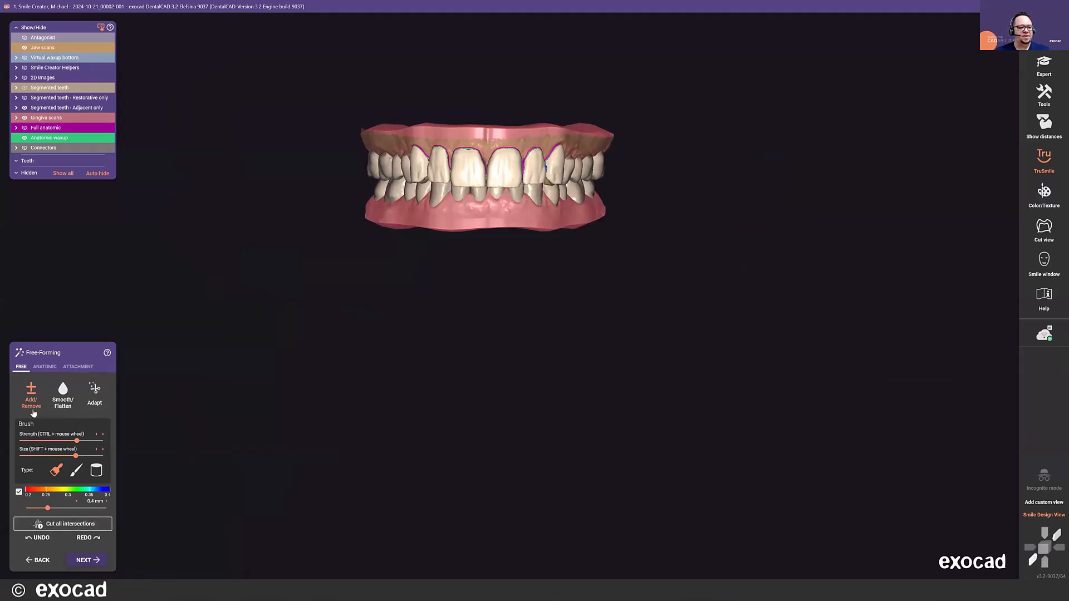
{"action": "scroll", "coordinate": [369, 234], "scroll_direction": "up", "scroll_amount": 3}
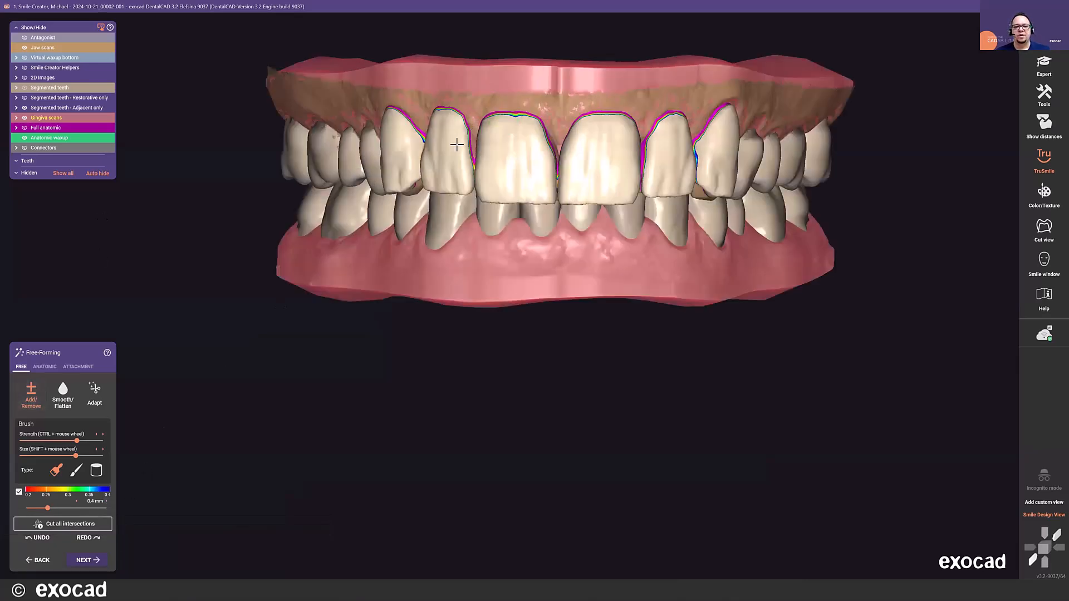
{"action": "scroll", "coordinate": [465, 162], "scroll_direction": "up", "scroll_amount": 5}
{"action": "mouse_move", "coordinate": [470, 175]}
{"action": "left_mouse_down"}
{"action": "mouse_move", "coordinate": [468, 158]}
{"action": "mouse_move", "coordinate": [446, 234]}
{"action": "mouse_move", "coordinate": [470, 219]}
{"action": "mouse_move", "coordinate": [457, 189]}
{"action": "left_mouse_up"}
{"action": "mouse_move", "coordinate": [497, 134]}
{"action": "left_mouse_down"}
{"action": "mouse_move", "coordinate": [509, 133]}
{"action": "mouse_move", "coordinate": [422, 124]}
{"action": "left_mouse_up"}
{"action": "mouse_move", "coordinate": [359, 171]}
{"action": "left_mouse_down"}
{"action": "mouse_move", "coordinate": [375, 185]}
{"action": "mouse_move", "coordinate": [362, 215]}
{"action": "left_mouse_up"}
{"action": "scroll", "coordinate": [715, 183], "scroll_direction": "down", "scroll_amount": 3}
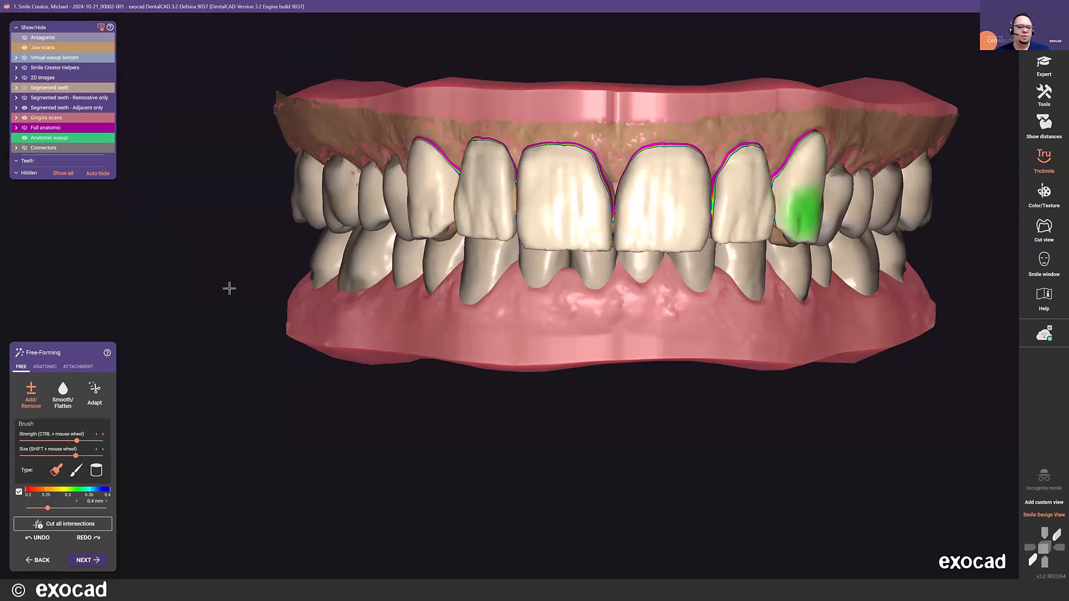
- Reshape the mesial incisal corner of the upper right canine with the anatomic Tooth parts preset, covering the exposed natural tooth
{"action": "left_click", "coordinate": [44, 367]}
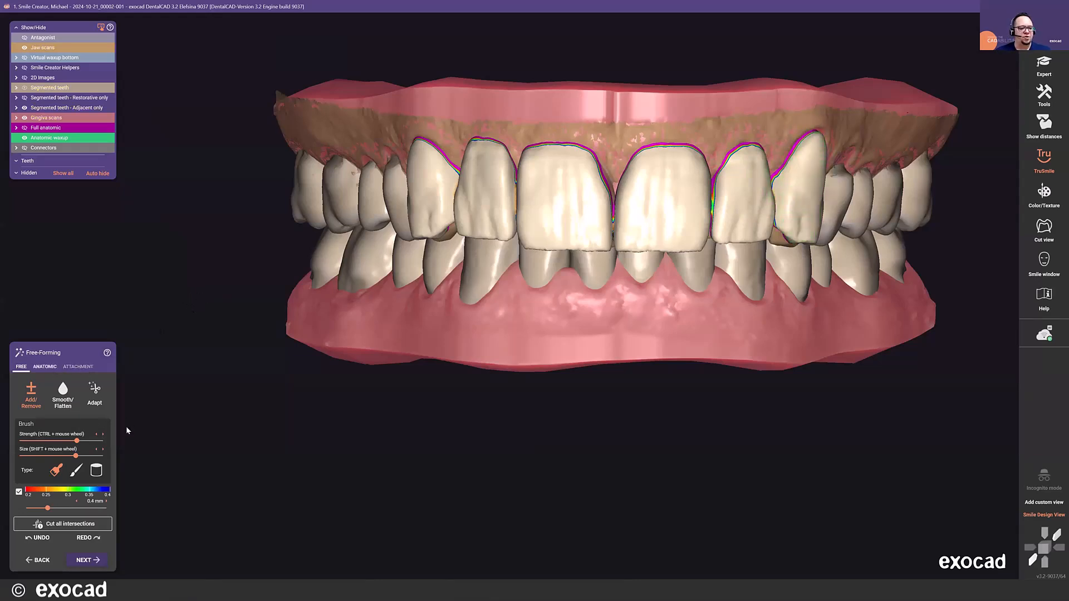
{"action": "left_click", "coordinate": [87, 401]}
{"action": "scroll", "coordinate": [440, 231], "scroll_direction": "up", "scroll_amount": 3}
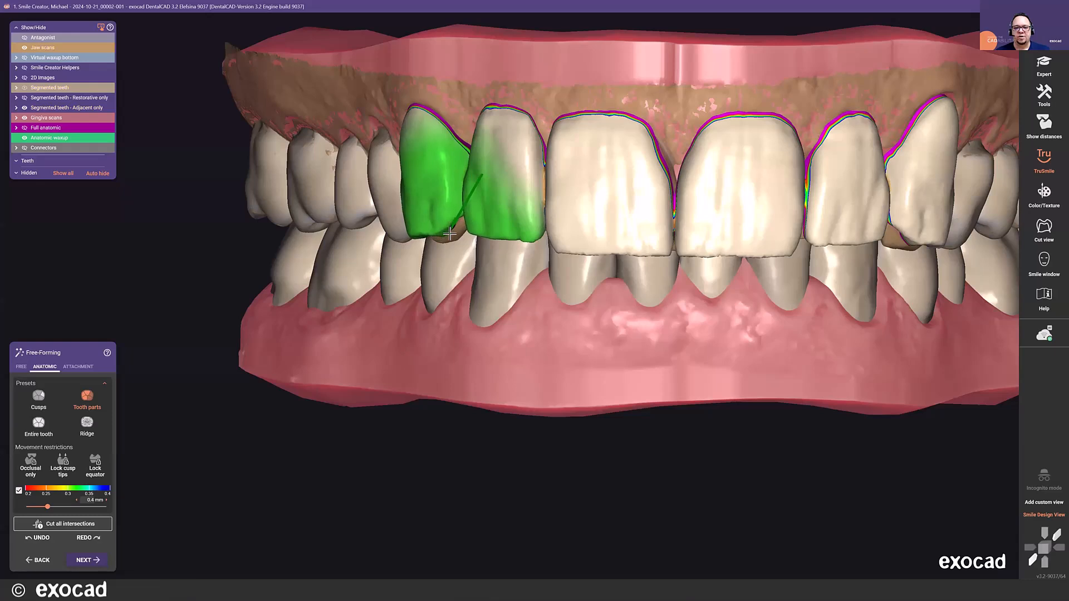
{"action": "left_click_drag", "start_coordinate": [449, 230], "coordinate": [450, 233]}
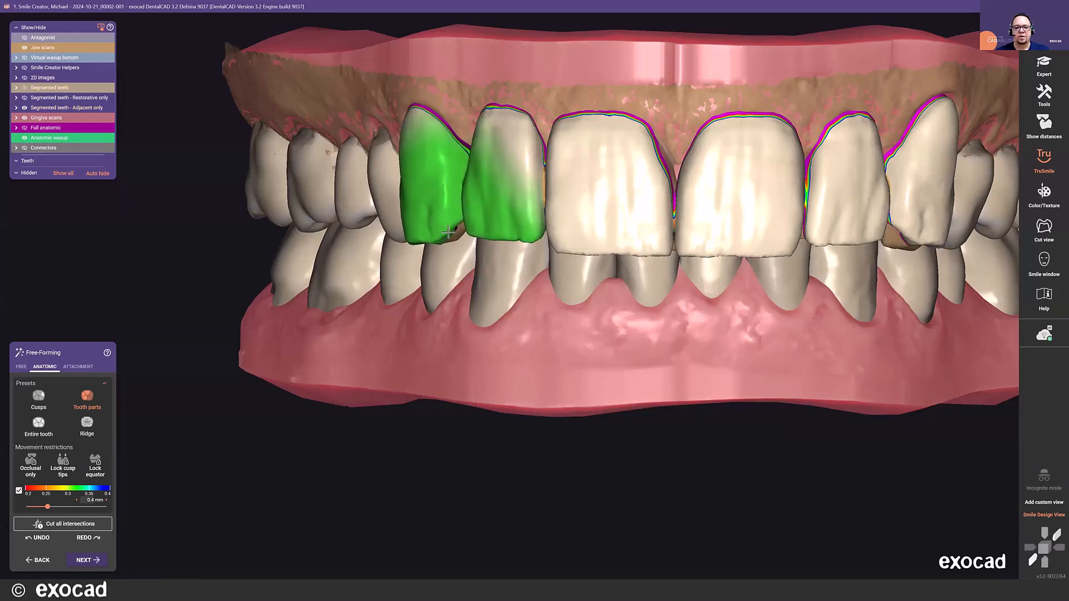
{"action": "left_click_drag", "start_coordinate": [451, 233], "coordinate": [452, 233]}
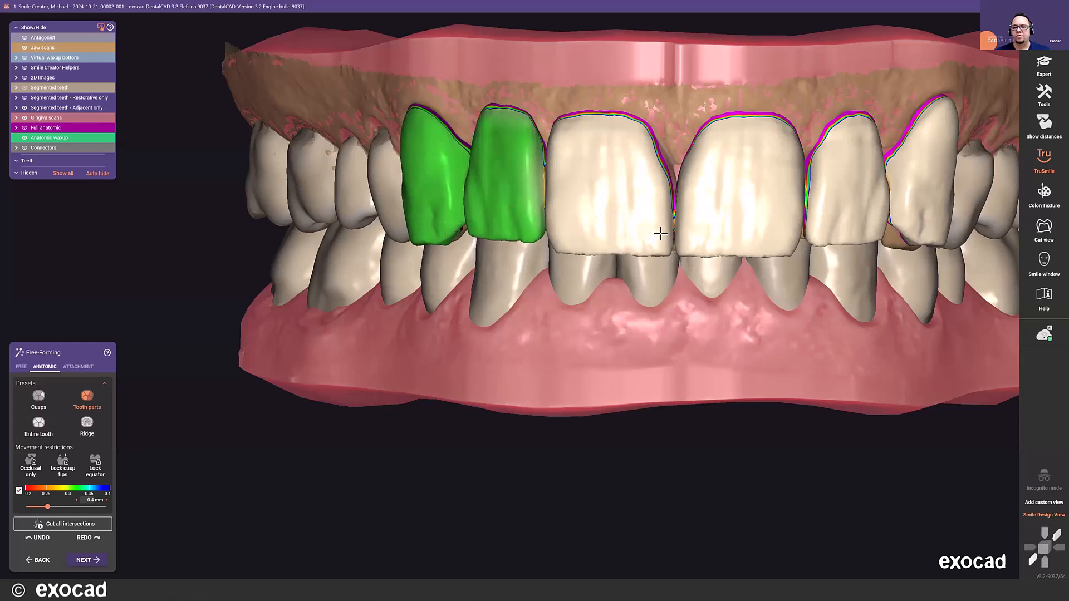
- Reshape the mesial incisal corner of the upper left canine in the same way with Tooth parts
{"action": "scroll", "coordinate": [691, 224], "scroll_direction": "down", "scroll_amount": 5}
{"action": "scroll", "coordinate": [692, 225], "scroll_direction": "up", "scroll_amount": 5}
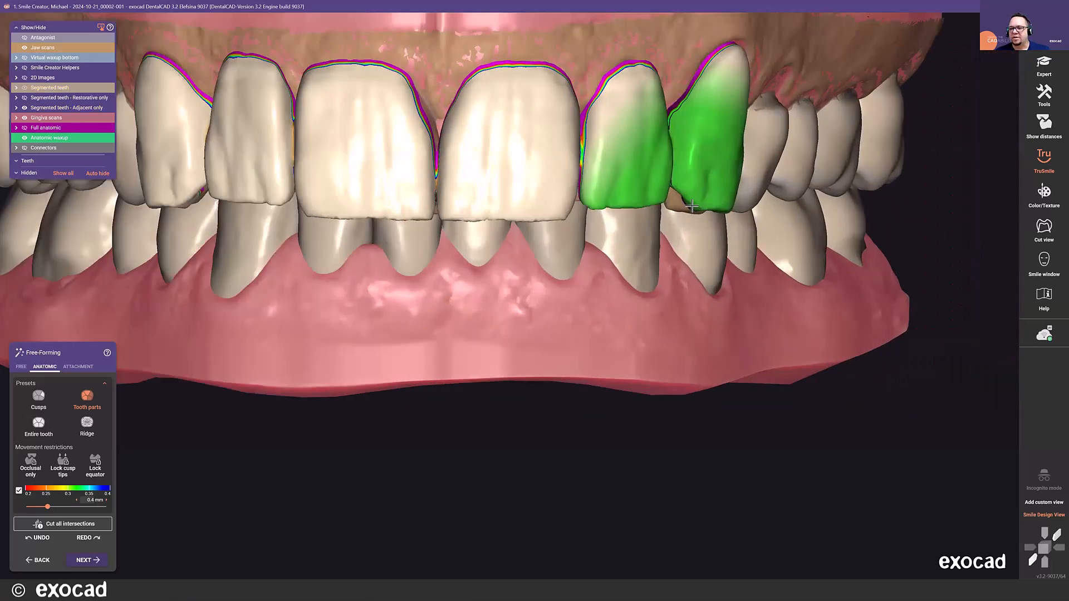
{"action": "scroll", "coordinate": [612, 231], "scroll_direction": "down", "scroll_amount": 5}
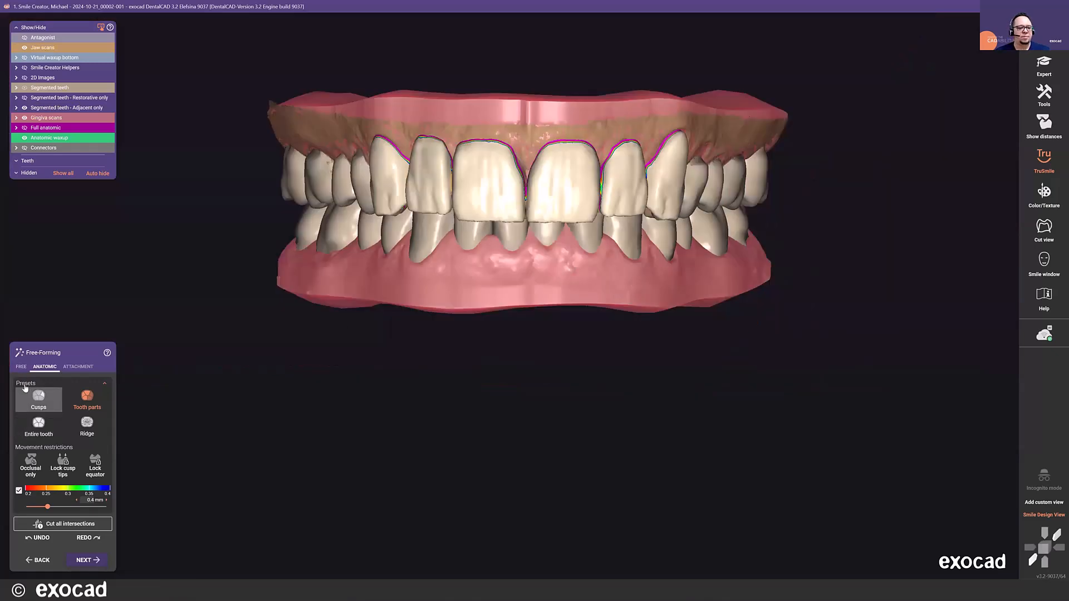
- Return to free shaping and check the waxup's contours, incisal edges and contacts from the front and the side
{"action": "left_click", "coordinate": [22, 367]}
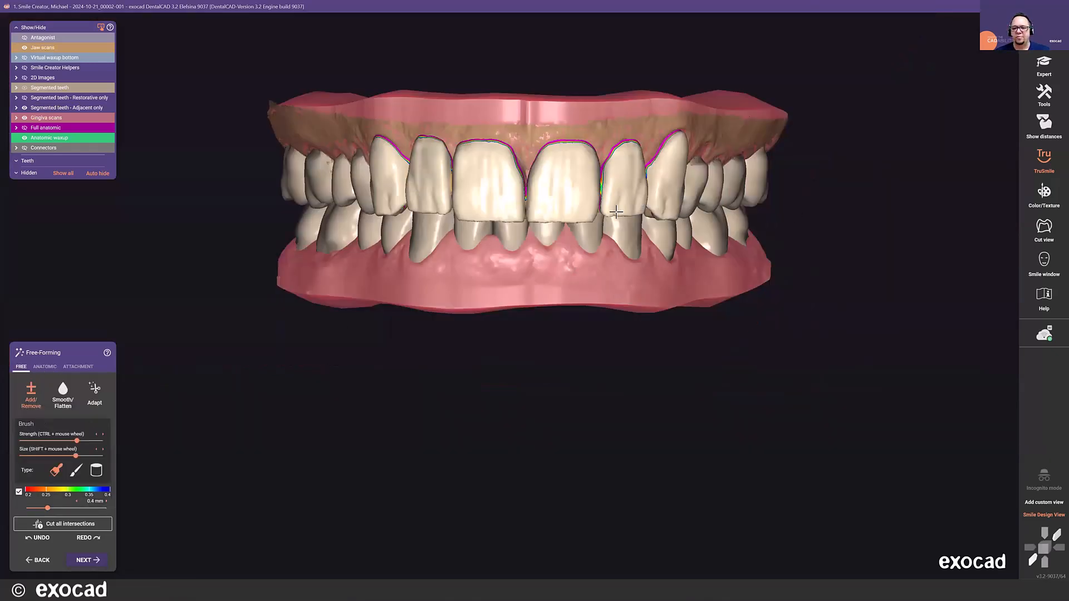
{"action": "scroll", "coordinate": [635, 207], "scroll_direction": "up", "scroll_amount": 5}
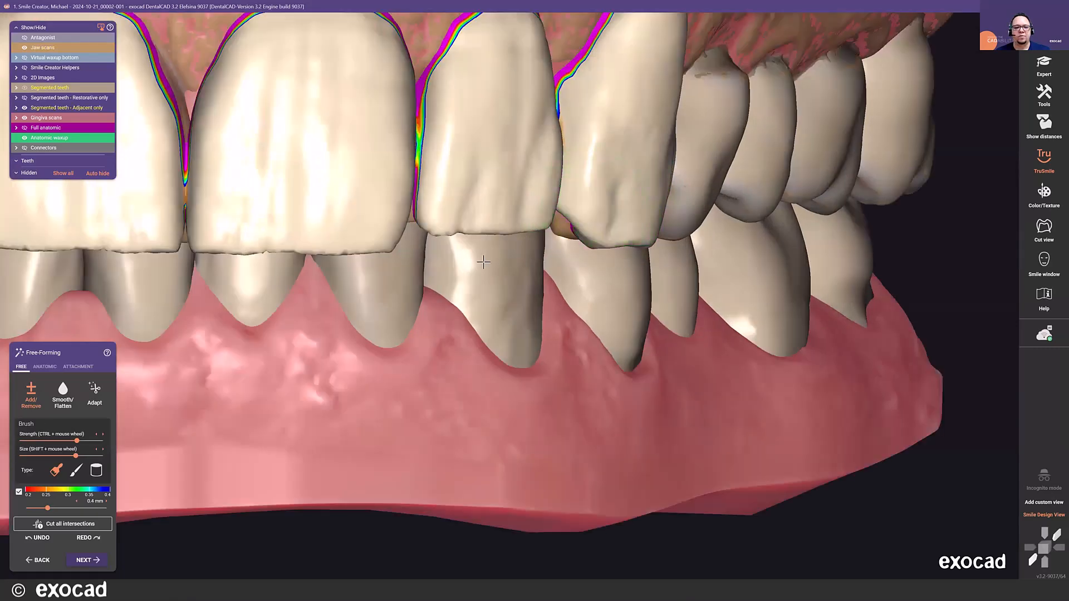
{"action": "scroll", "coordinate": [505, 264], "scroll_direction": "down", "scroll_amount": 5}
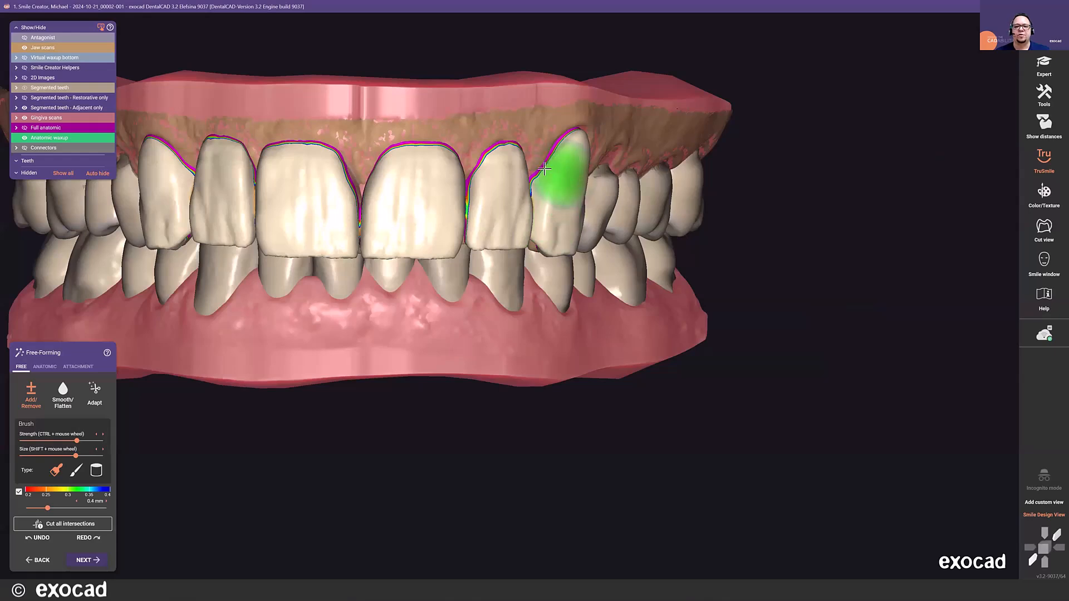
{"action": "scroll", "coordinate": [573, 192], "scroll_direction": "down", "scroll_amount": 5}
{"action": "right_click_drag", "start_coordinate": [570, 202], "coordinate": [521, 205]}
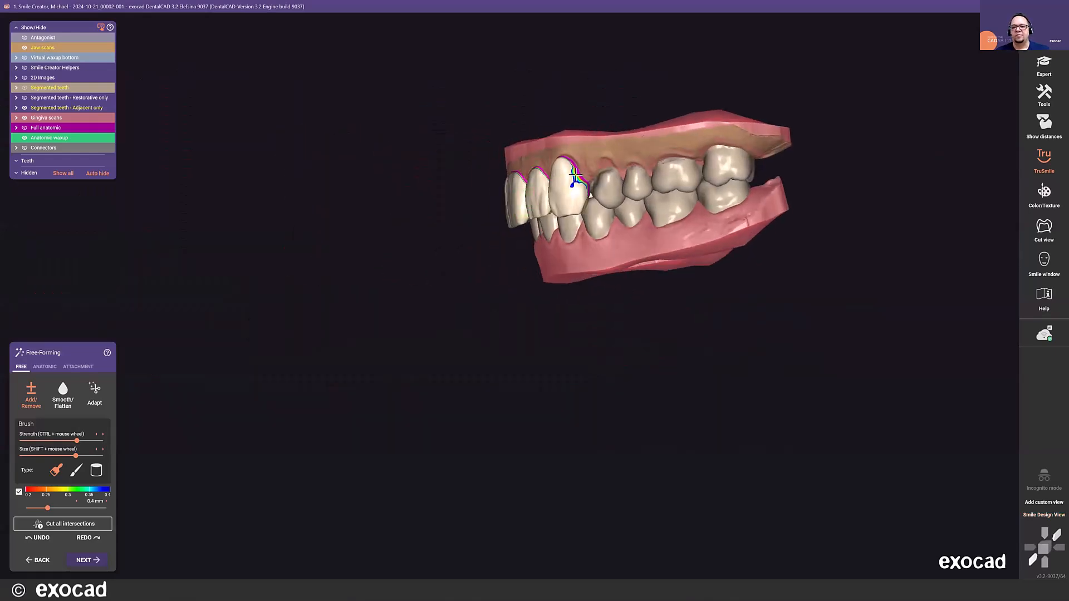
{"action": "scroll", "coordinate": [573, 177], "scroll_direction": "up", "scroll_amount": 5}
{"action": "right_click_drag", "start_coordinate": [539, 256], "coordinate": [618, 249]}
{"action": "scroll", "coordinate": [510, 248], "scroll_direction": "down", "scroll_amount": 5}
{"action": "mouse_move", "coordinate": [506, 248]}
{"action": "right_mouse_down"}
{"action": "mouse_move", "coordinate": [477, 243]}
{"action": "mouse_move", "coordinate": [492, 241]}
{"action": "right_mouse_up"}
{"action": "scroll", "coordinate": [445, 234], "scroll_direction": "up", "scroll_amount": 5}
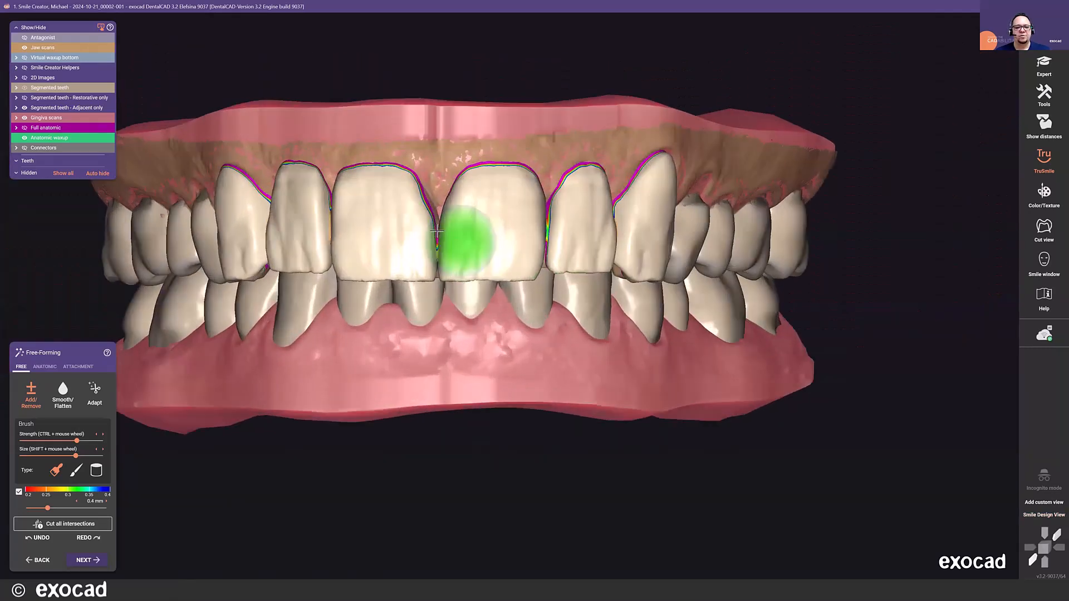
{"action": "scroll", "coordinate": [437, 230], "scroll_direction": "up", "scroll_amount": 2}
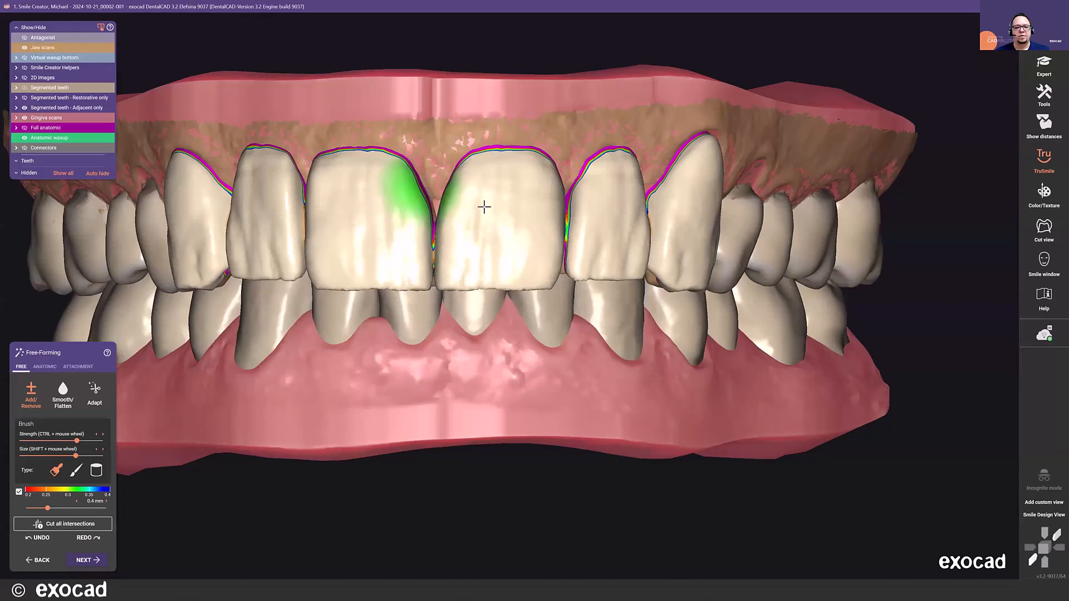
{"action": "scroll", "coordinate": [508, 374], "scroll_direction": "down", "scroll_amount": 5}
- Cut all intersections of the anatomic waxup, adapting it to the jaw scan with a hard cut
{"action": "left_click", "coordinate": [105, 393]}
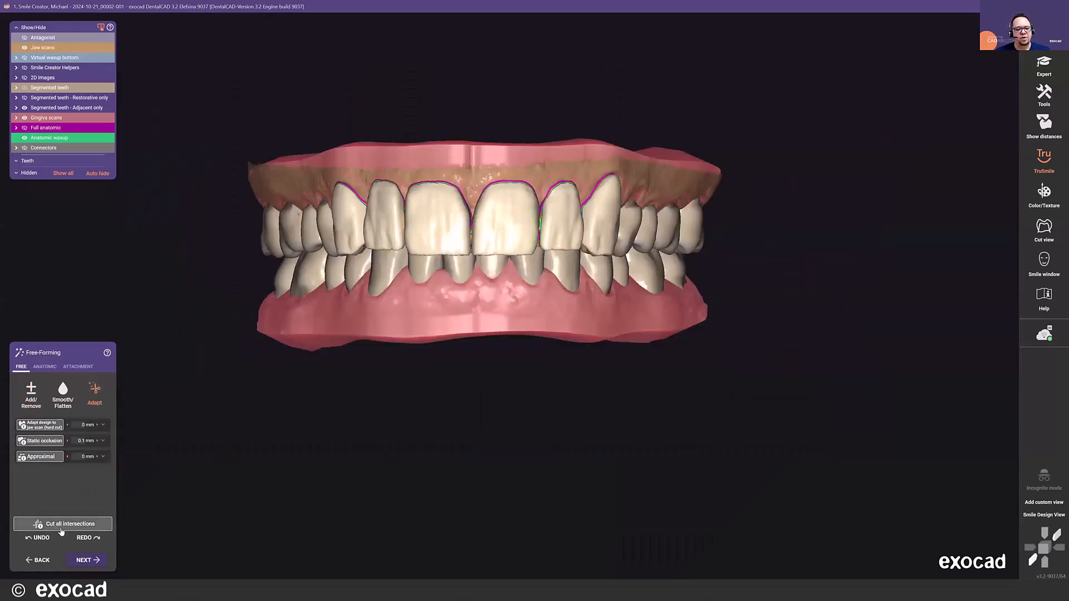
{"action": "left_click", "coordinate": [97, 520]}
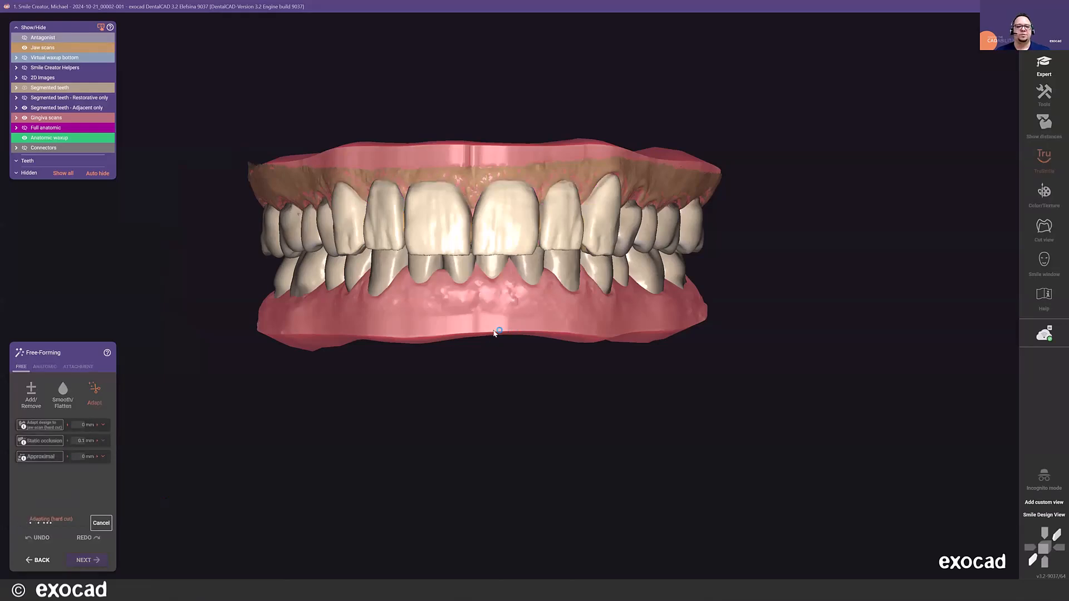
{"action": "scroll", "coordinate": [495, 334], "scroll_direction": "down", "scroll_amount": 3}
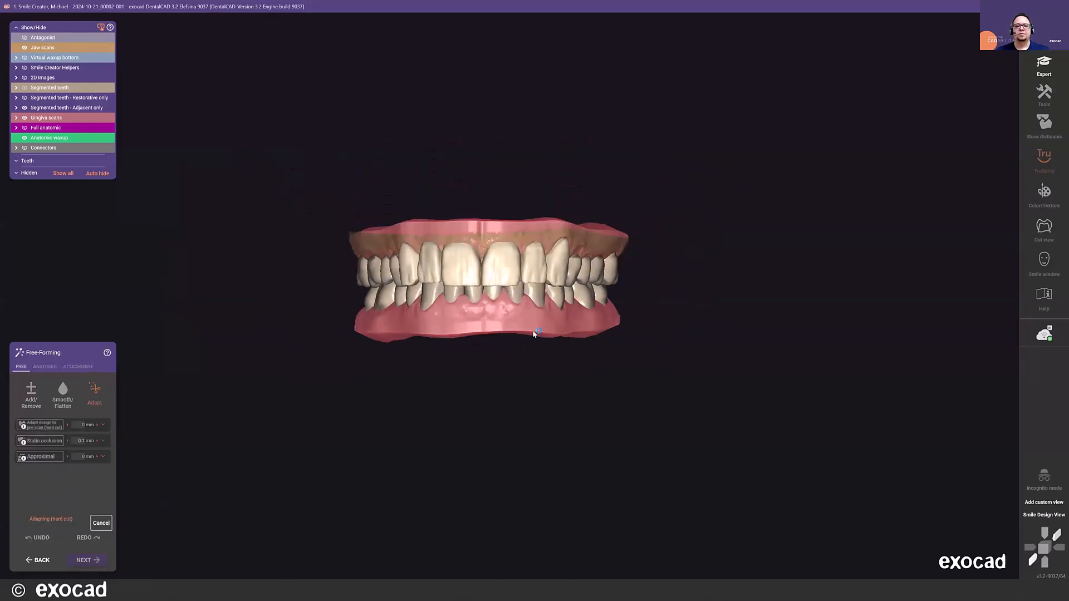
{"action": "right_click_drag", "start_coordinate": [476, 342], "coordinate": [475, 341]}
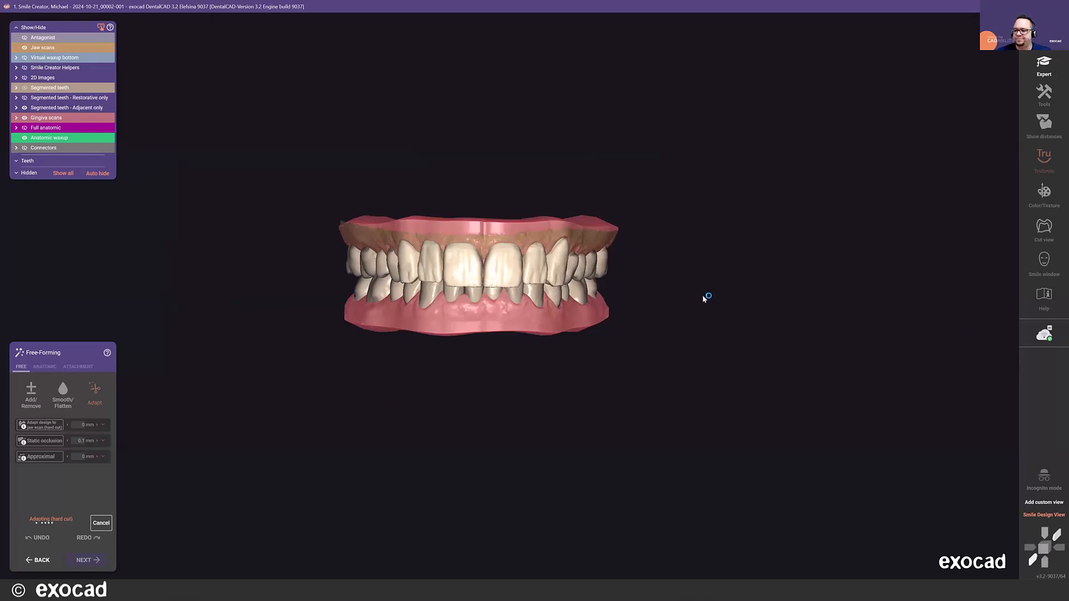
{"action": "scroll", "coordinate": [687, 275], "scroll_direction": "down", "scroll_amount": 3}
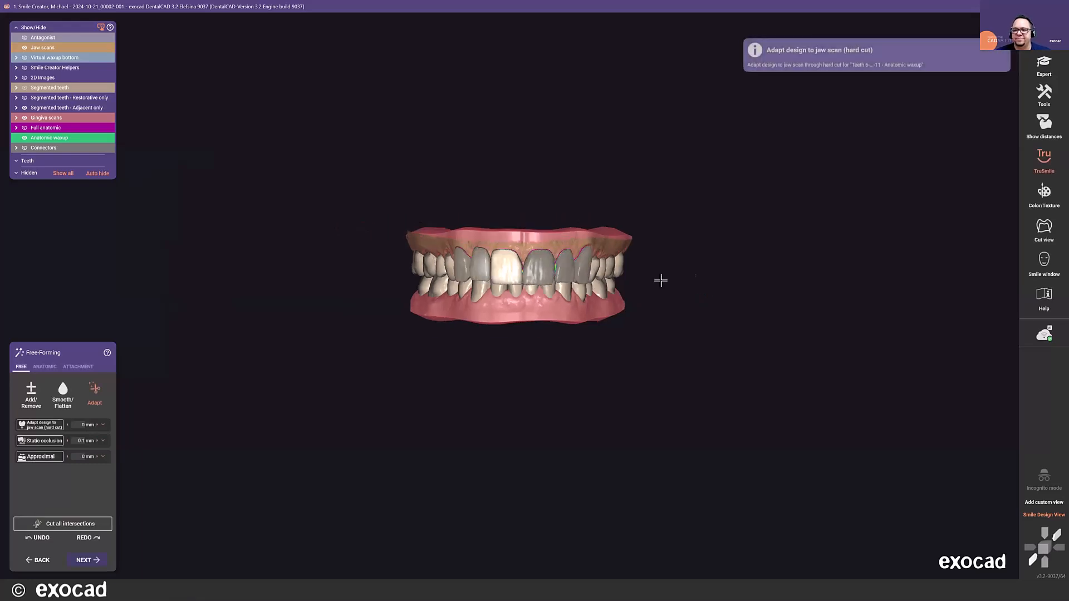
- Check the adapted waxup on the patient's portrait photo in the smile window, then close it
{"action": "scroll", "coordinate": [646, 248], "scroll_direction": "up", "scroll_amount": 2}
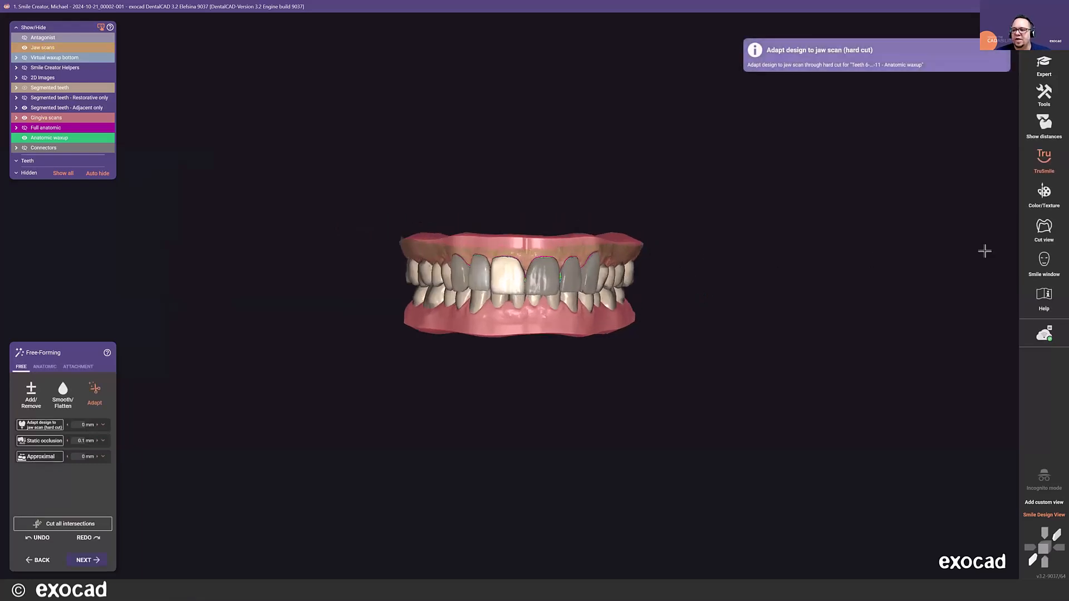
{"action": "left_click", "coordinate": [1044, 262]}
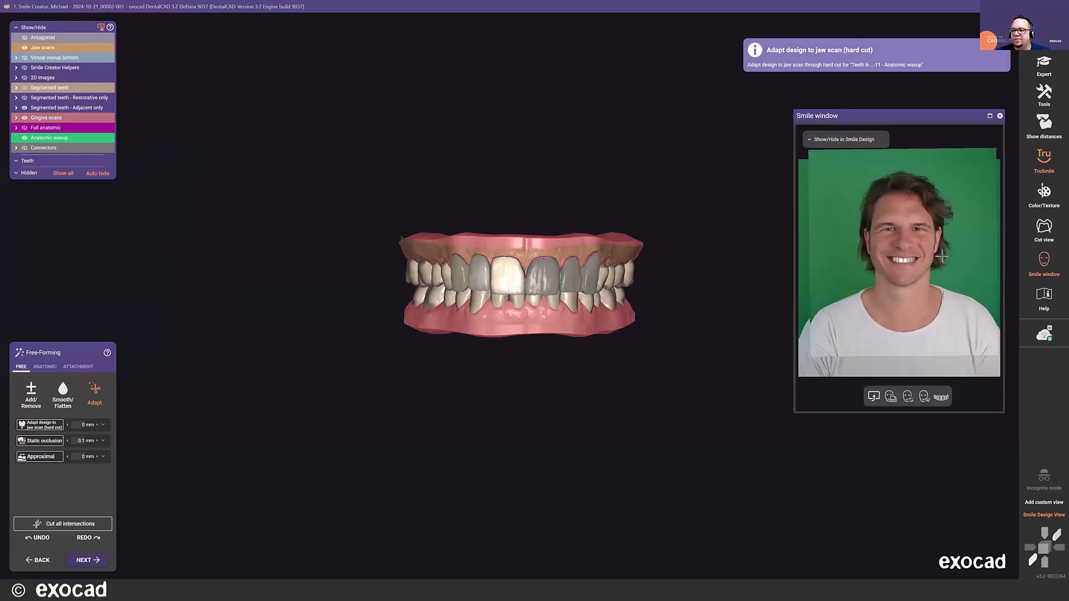
{"action": "scroll", "coordinate": [910, 265], "scroll_direction": "up", "scroll_amount": 5}
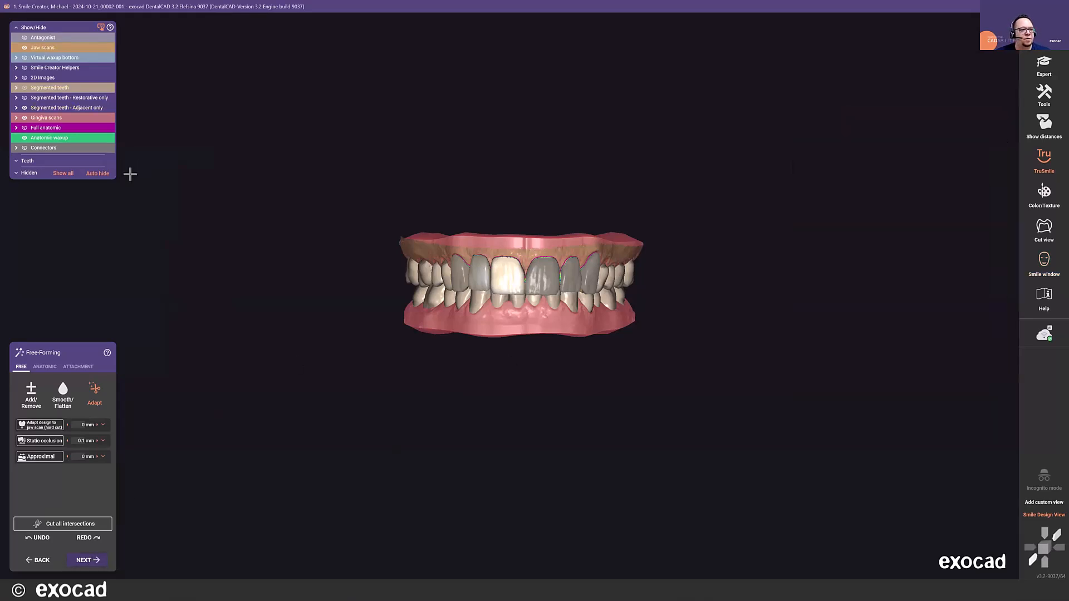
- Hide the gingiva scans, the jaw scan and a lower incisor to isolate the waxup and segmented teeth
{"action": "left_click", "coordinate": [493, 242], "text": "ctrl"}
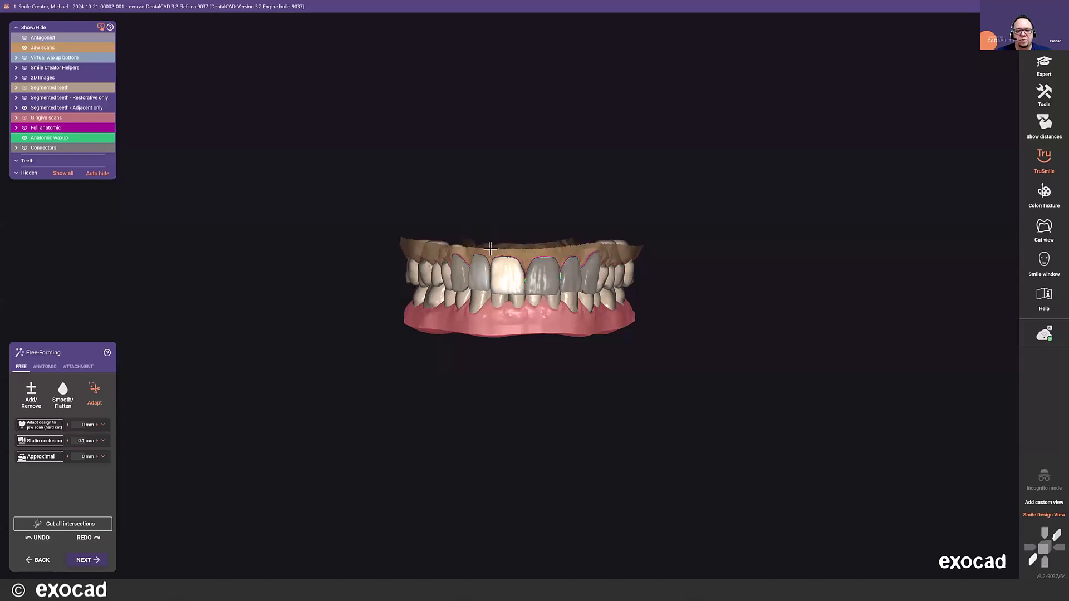
{"action": "left_click", "coordinate": [490, 249], "text": "ctrl"}
{"action": "left_click", "coordinate": [428, 252], "text": "ctrl"}
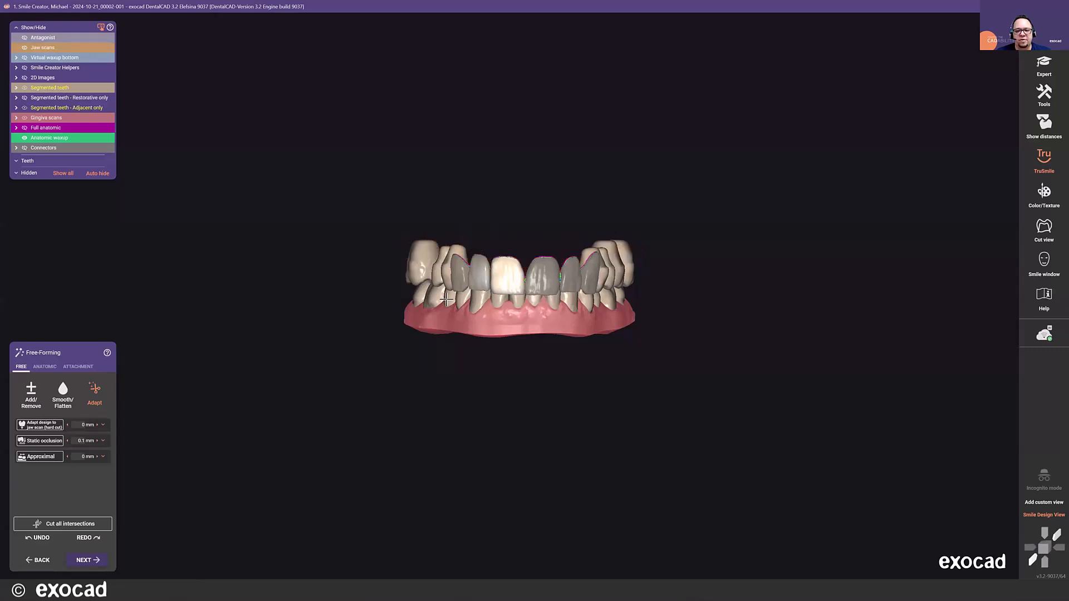
{"action": "left_click", "coordinate": [502, 325], "text": "ctrl"}
{"action": "left_click", "coordinate": [514, 310], "text": "ctrl"}
{"action": "right_click_drag", "start_coordinate": [525, 310], "coordinate": [525, 298]}
- Finish free-forming, merge and save the restorations, and continue to Design model without saving the scene
{"action": "key", "text": "space"}
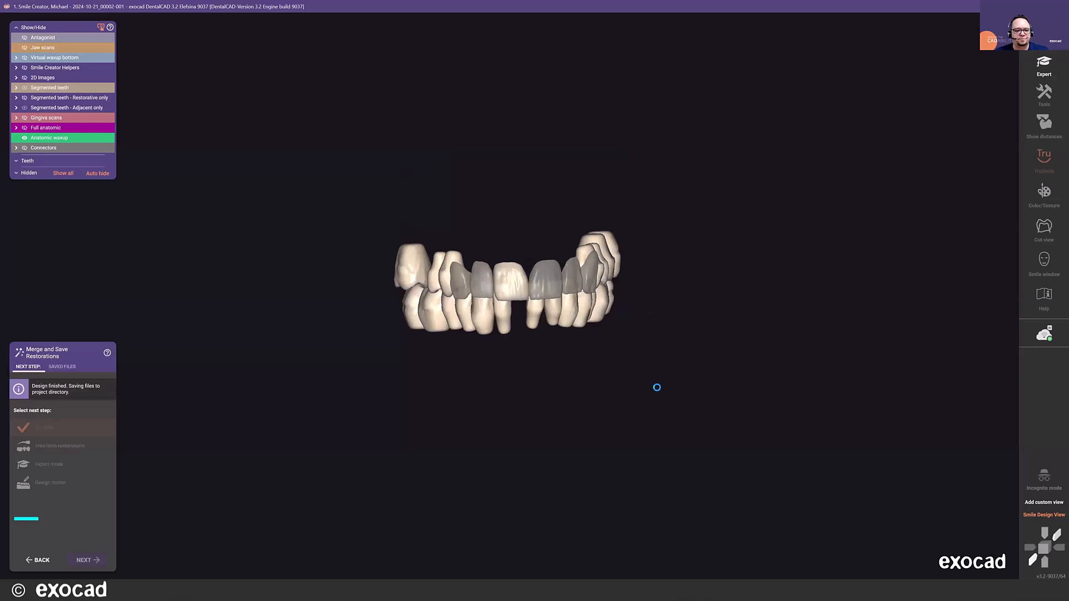
{"action": "right_click_drag", "start_coordinate": [556, 269], "coordinate": [556, 269]}
{"action": "scroll", "coordinate": [541, 210], "scroll_direction": "up", "scroll_amount": 4}
{"action": "scroll", "coordinate": [588, 361], "scroll_direction": "up", "scroll_amount": 2}
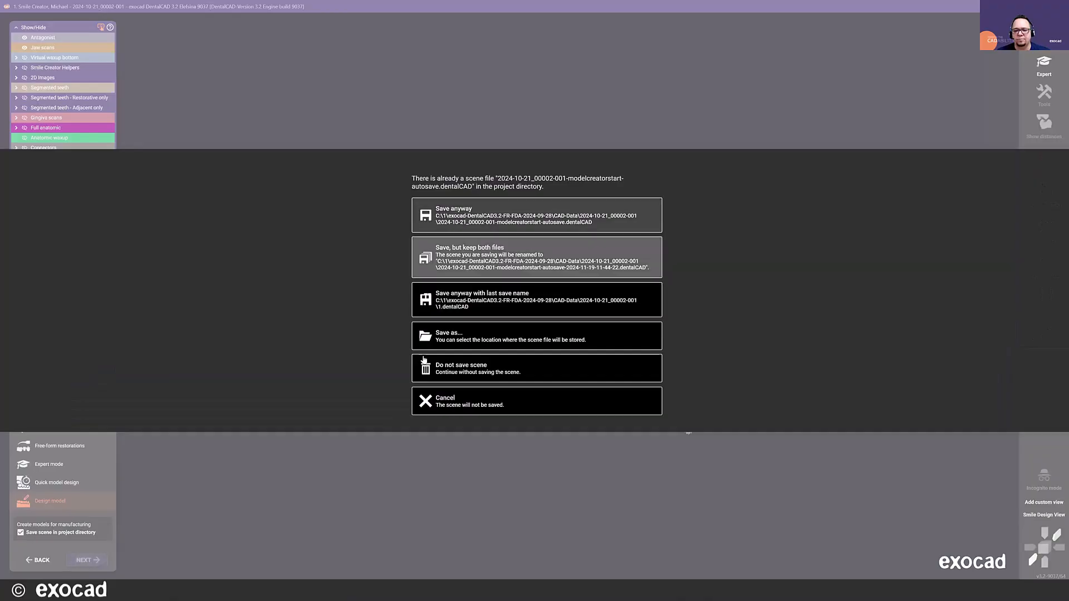
{"action": "left_click", "coordinate": [458, 372]}
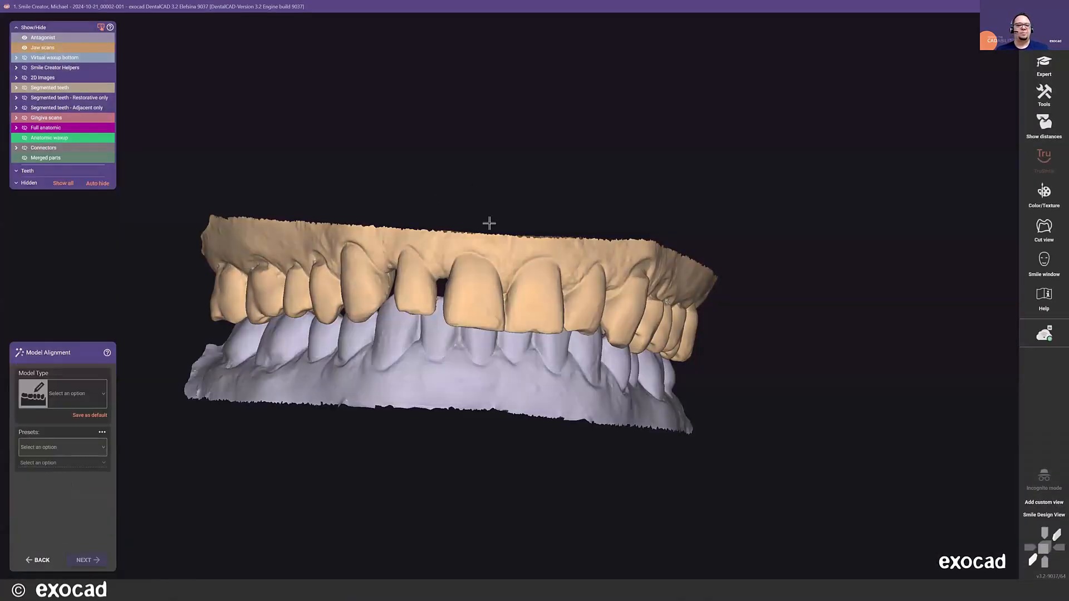
- Browse the available model types and choose Digital waxup model for the model alignment
{"action": "left_click", "coordinate": [55, 395]}
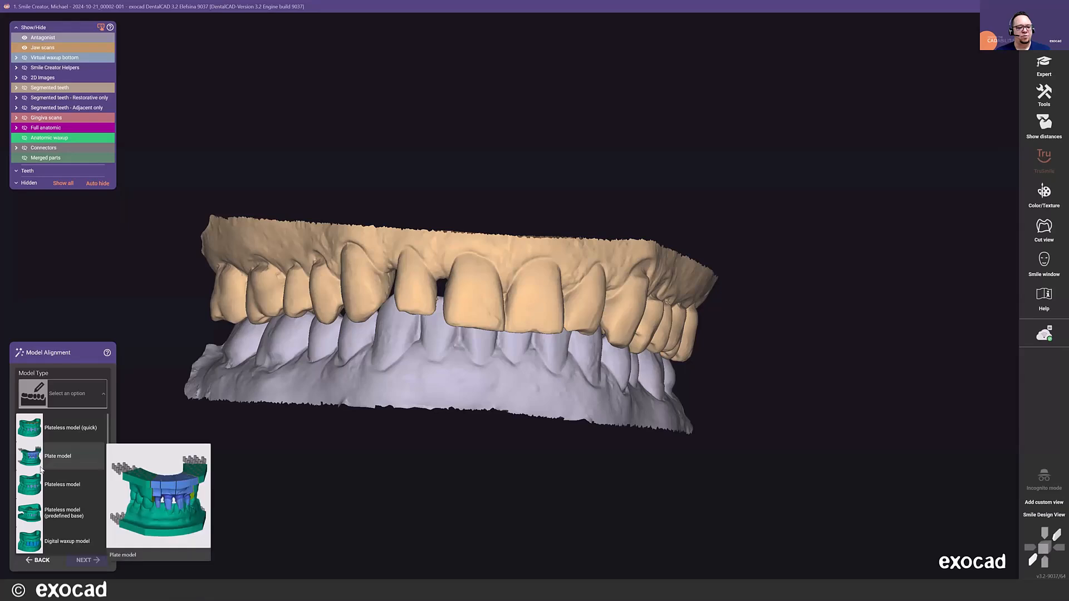
{"action": "mouse_move", "coordinate": [43, 486]}
{"action": "mouse_move", "coordinate": [30, 458]}
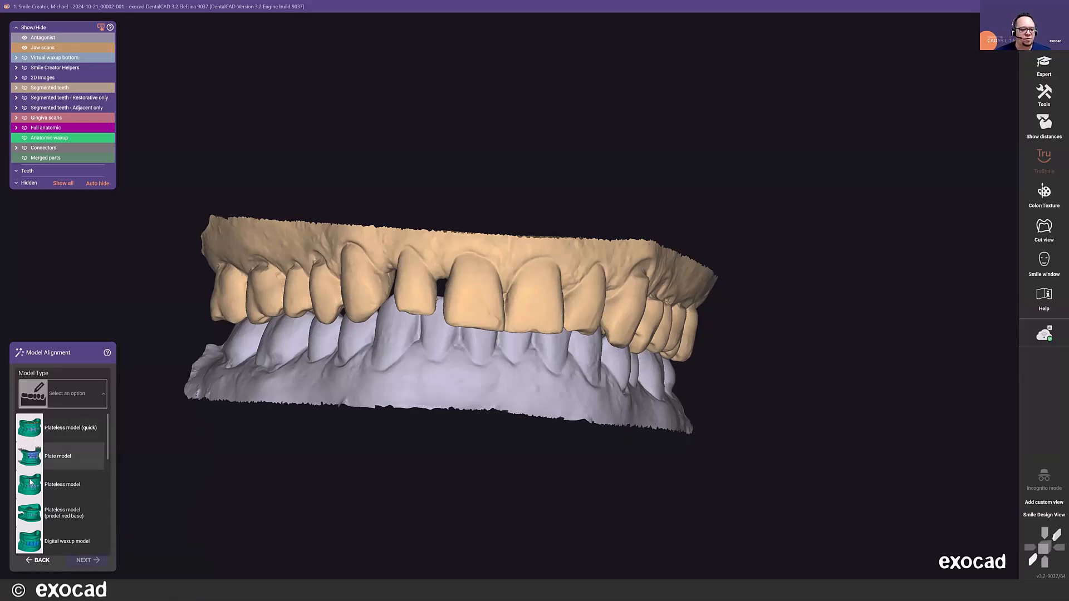
{"action": "mouse_move", "coordinate": [34, 510]}
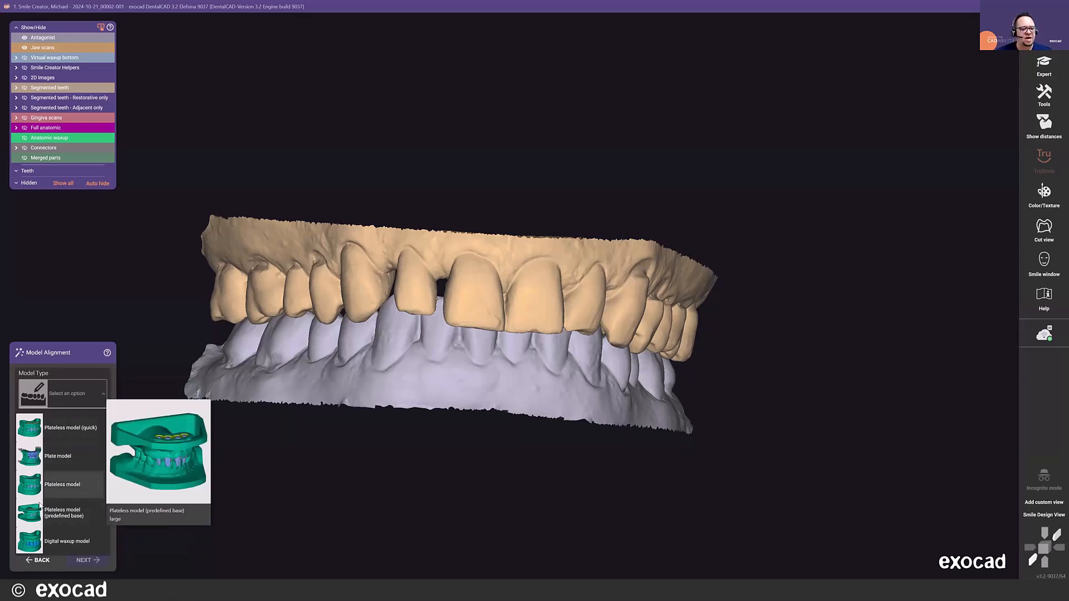
{"action": "mouse_move", "coordinate": [46, 542]}
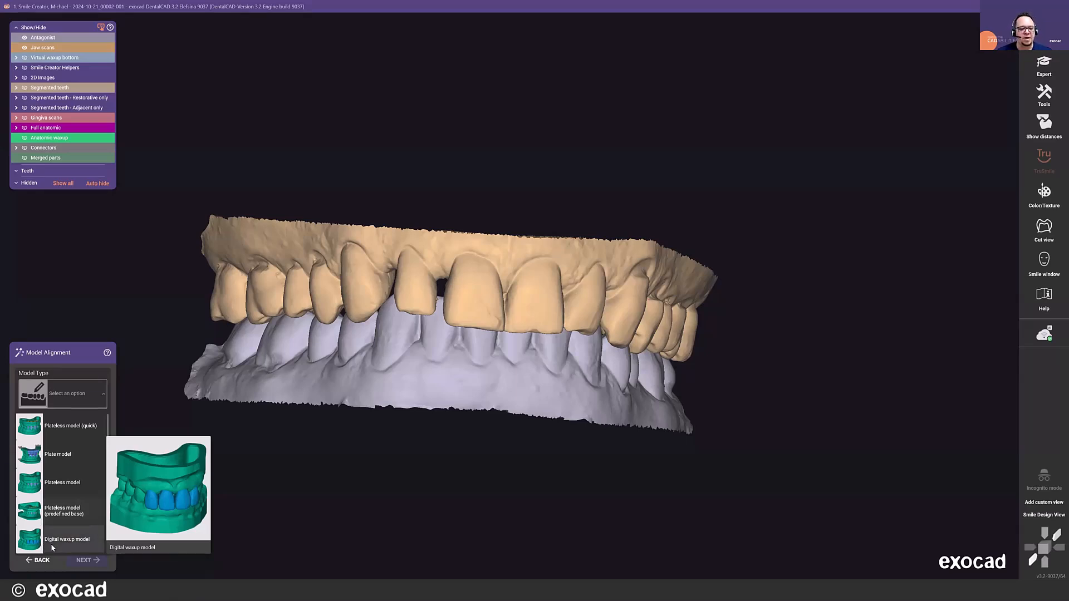
{"action": "left_click", "coordinate": [53, 544]}
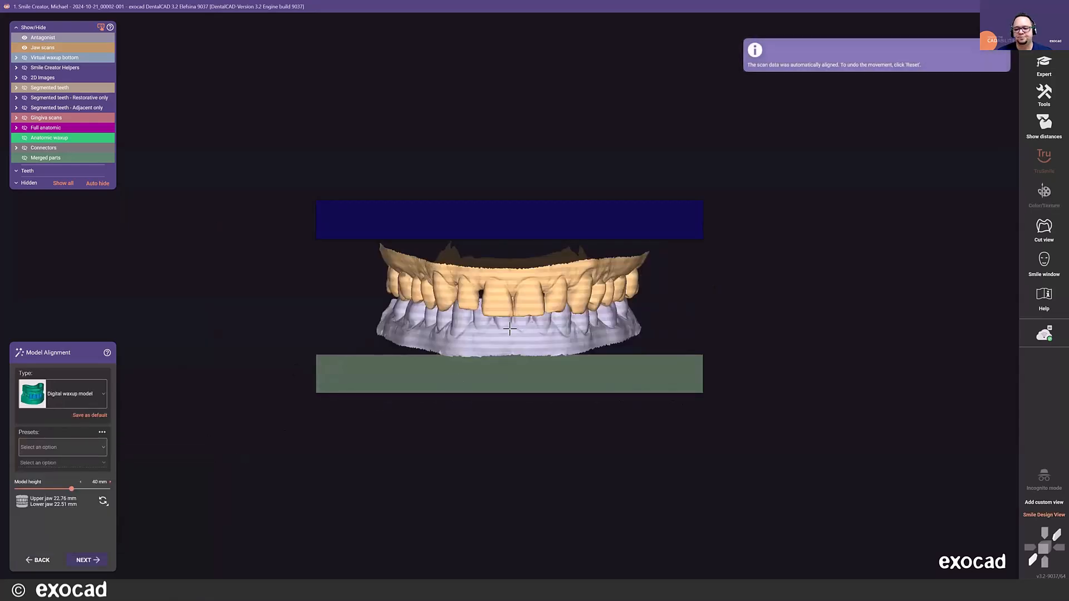
- Move the aligned scans slightly upward between the base planes and set the model height to 39.83 mm
{"action": "scroll", "coordinate": [513, 328], "scroll_direction": "up", "scroll_amount": 3}
{"action": "scroll", "coordinate": [401, 358], "scroll_direction": "down", "scroll_amount": 2}
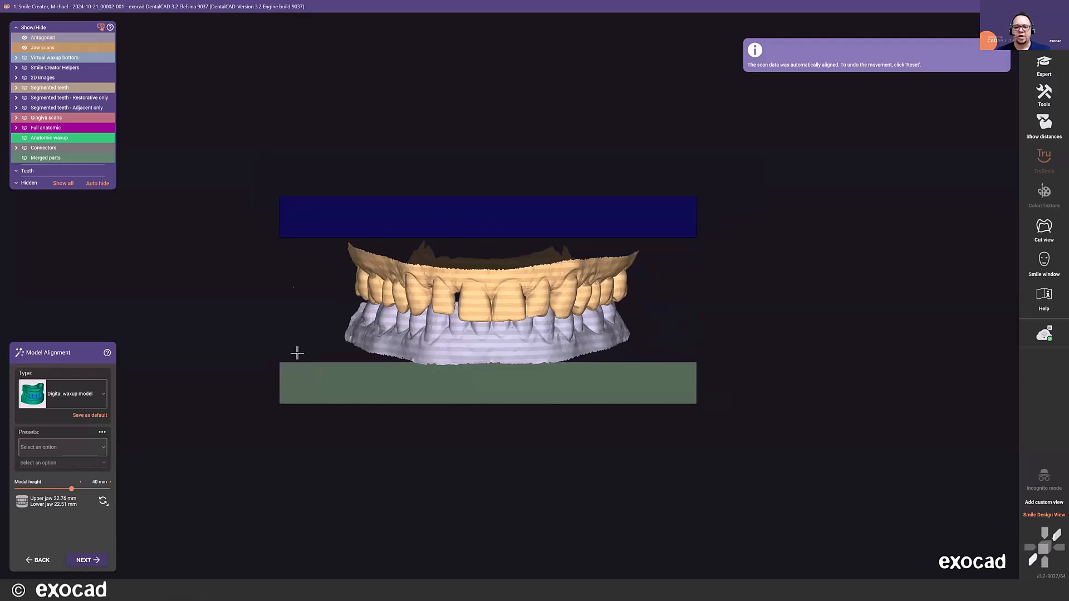
{"action": "right_click_drag", "start_coordinate": [437, 382], "coordinate": [445, 370]}
{"action": "mouse_move", "coordinate": [479, 298]}
{"action": "left_mouse_down"}
{"action": "mouse_move", "coordinate": [466, 308]}
{"action": "mouse_move", "coordinate": [491, 297]}
{"action": "left_mouse_up"}
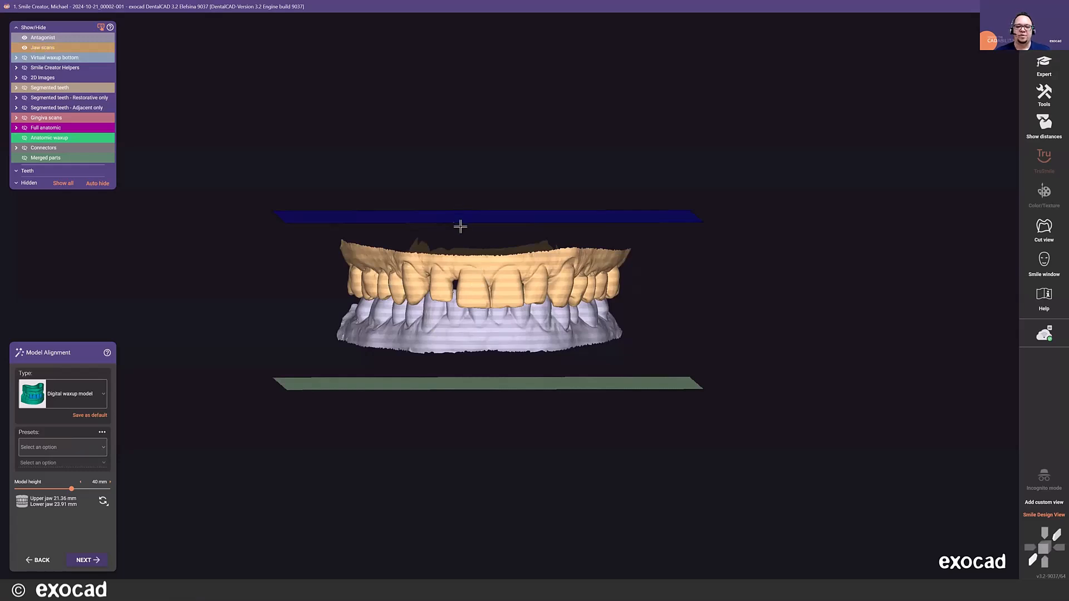
{"action": "right_click_drag", "start_coordinate": [461, 228], "coordinate": [436, 393]}
{"action": "right_click_drag", "start_coordinate": [421, 329], "coordinate": [421, 331]}
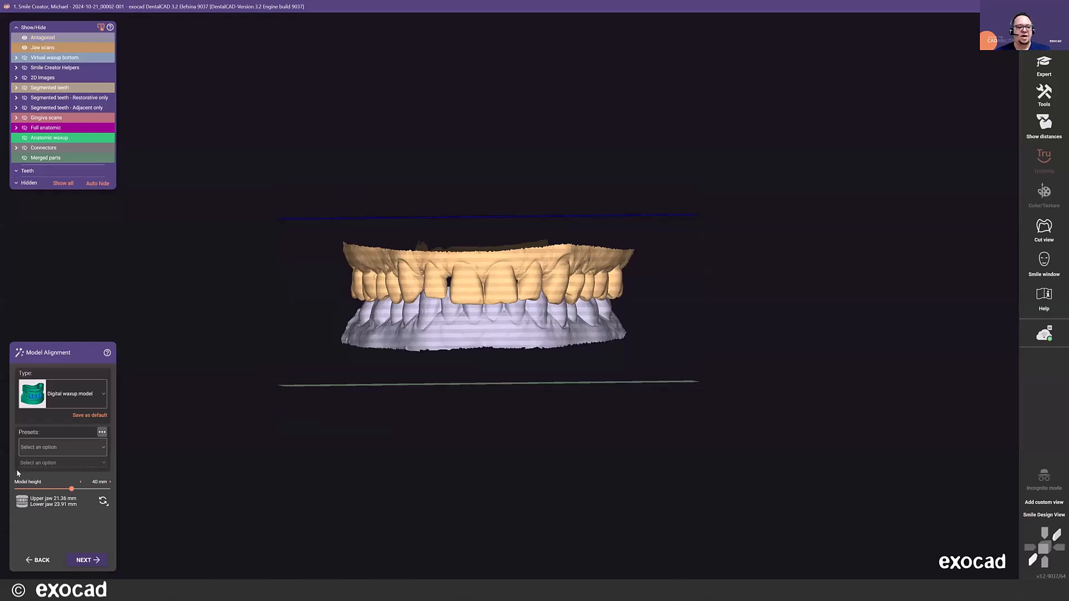
{"action": "left_click_drag", "start_coordinate": [71, 490], "coordinate": [70, 488]}
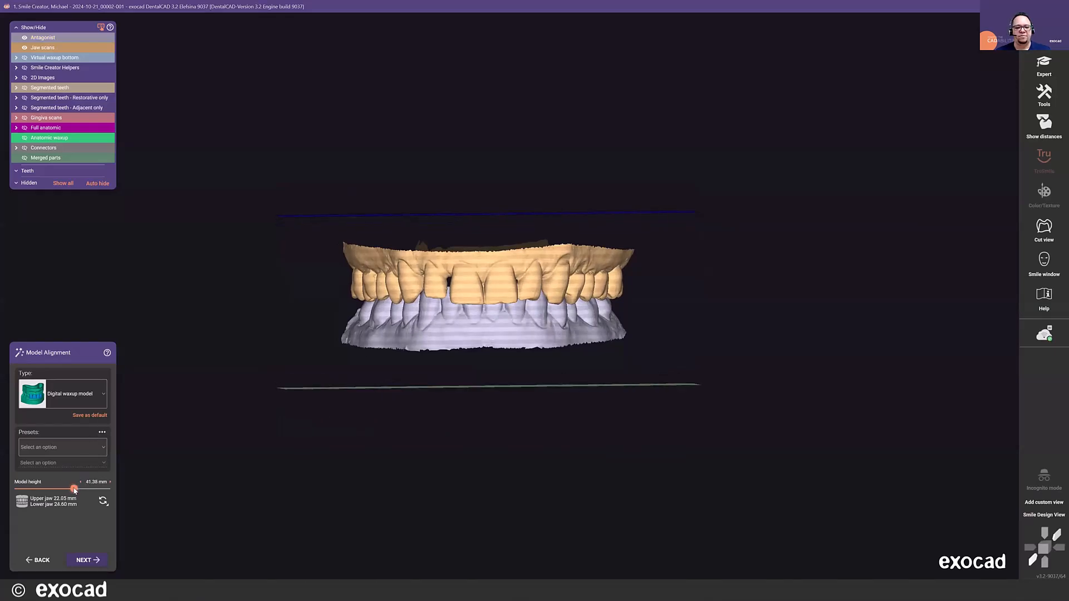
- Apply the ASIGA Pro 4K printer preset, keep the Asiga DentaMODEL hollow material, and continue to Plateless Model Design
{"action": "left_click", "coordinate": [98, 446]}
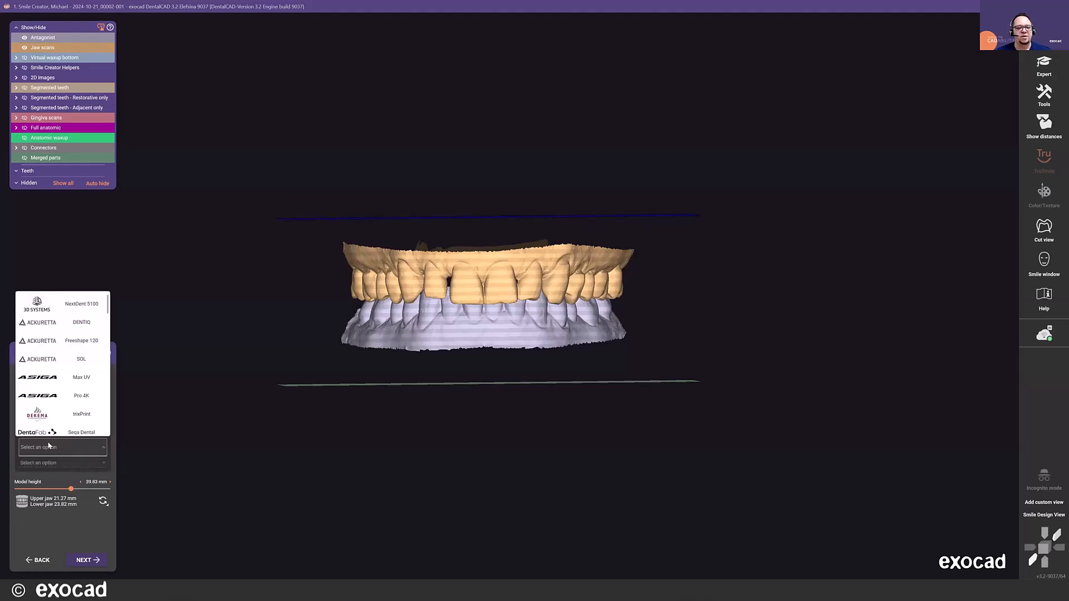
{"action": "left_click", "coordinate": [52, 396]}
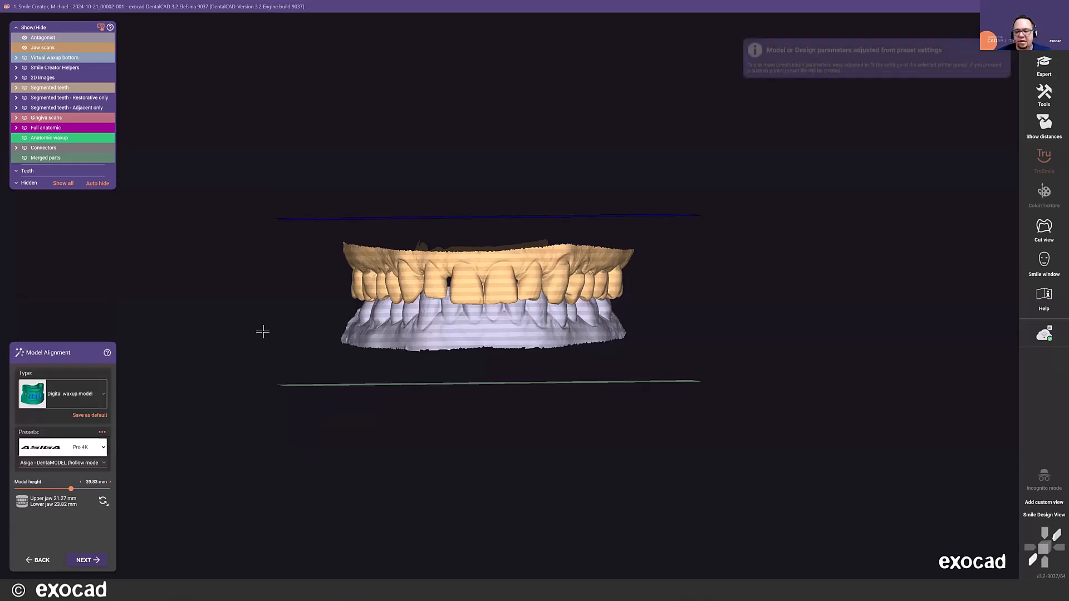
{"action": "scroll", "coordinate": [212, 354], "scroll_direction": "up", "scroll_amount": 1}
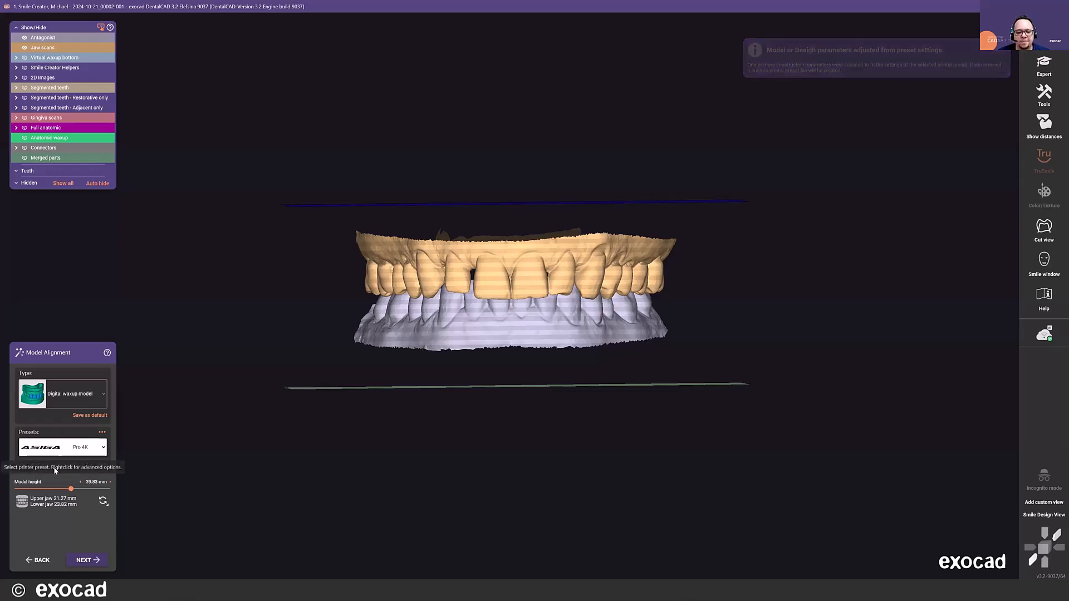
{"action": "left_click", "coordinate": [103, 464]}
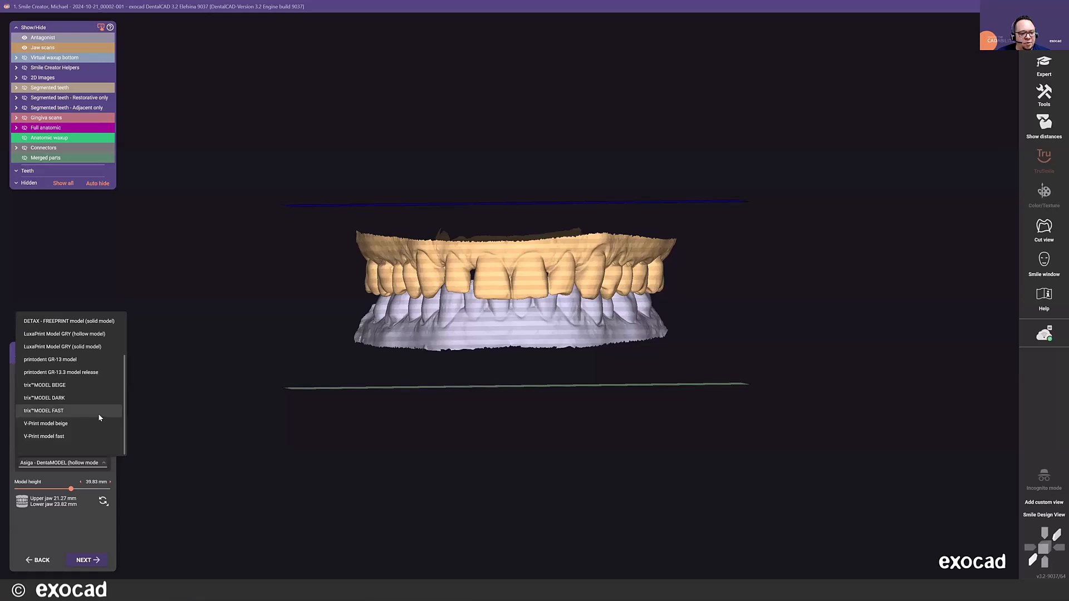
{"action": "left_click", "coordinate": [246, 268]}
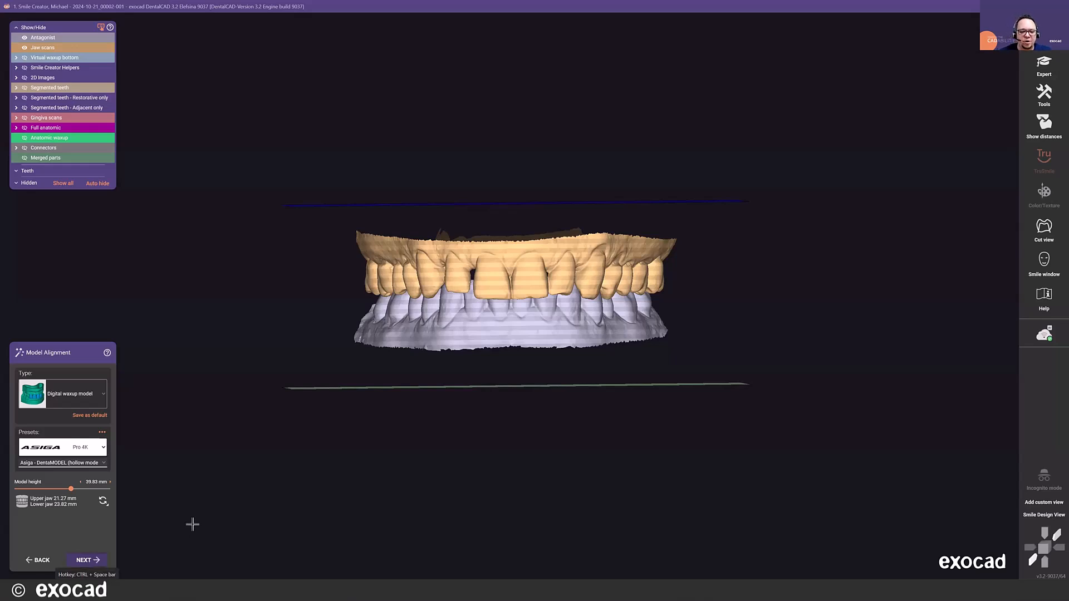
{"action": "left_click", "coordinate": [93, 564]}
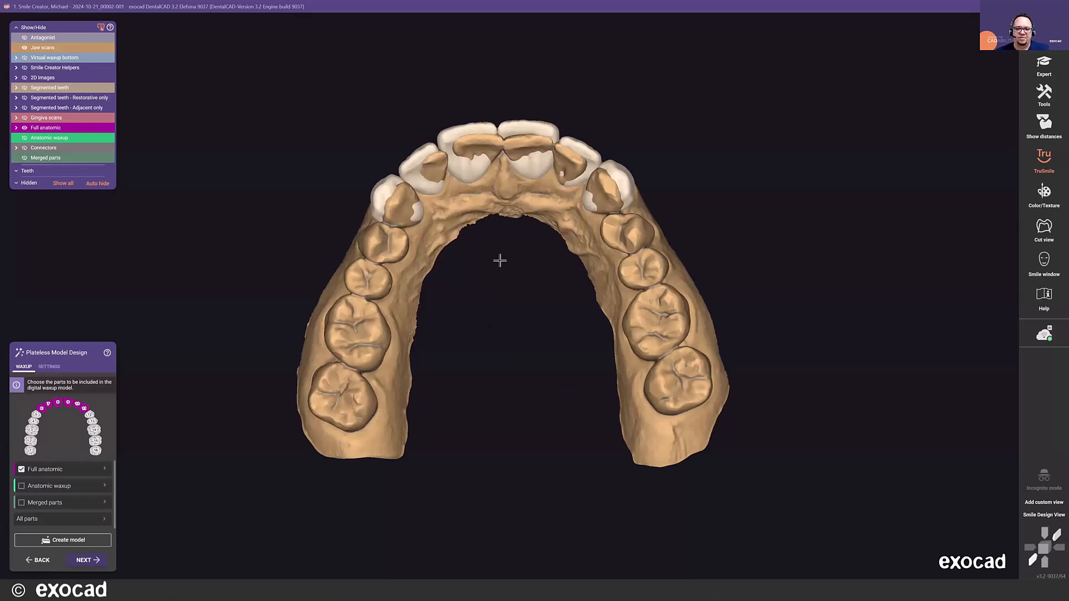
- Try the anatomic waxup and the merged parts as the content of the digital waxup model
{"action": "scroll", "coordinate": [499, 257], "scroll_direction": "down", "scroll_amount": 2}
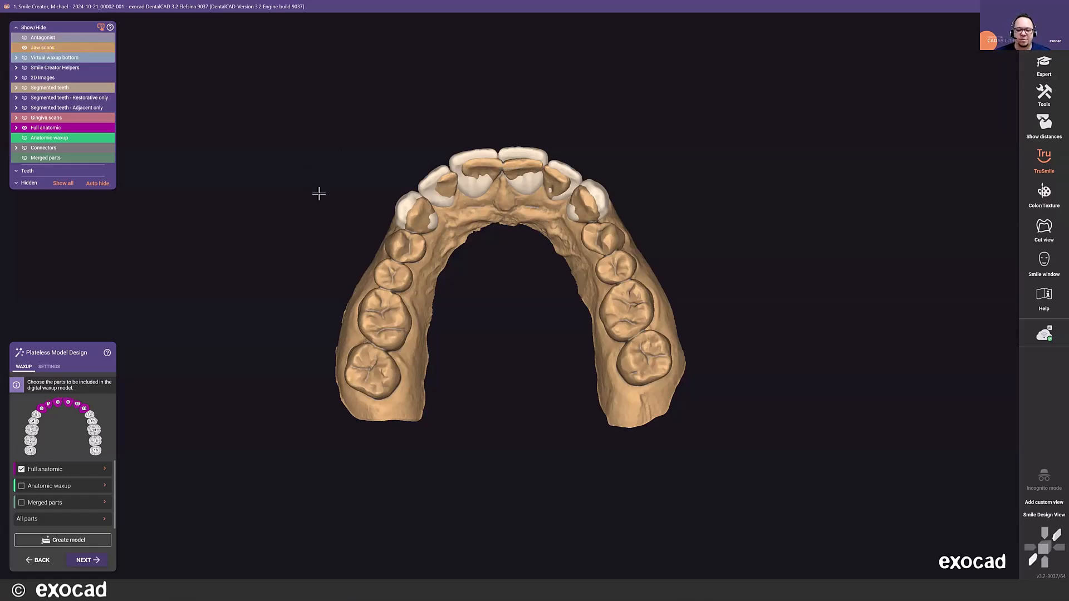
{"action": "left_click", "coordinate": [21, 487]}
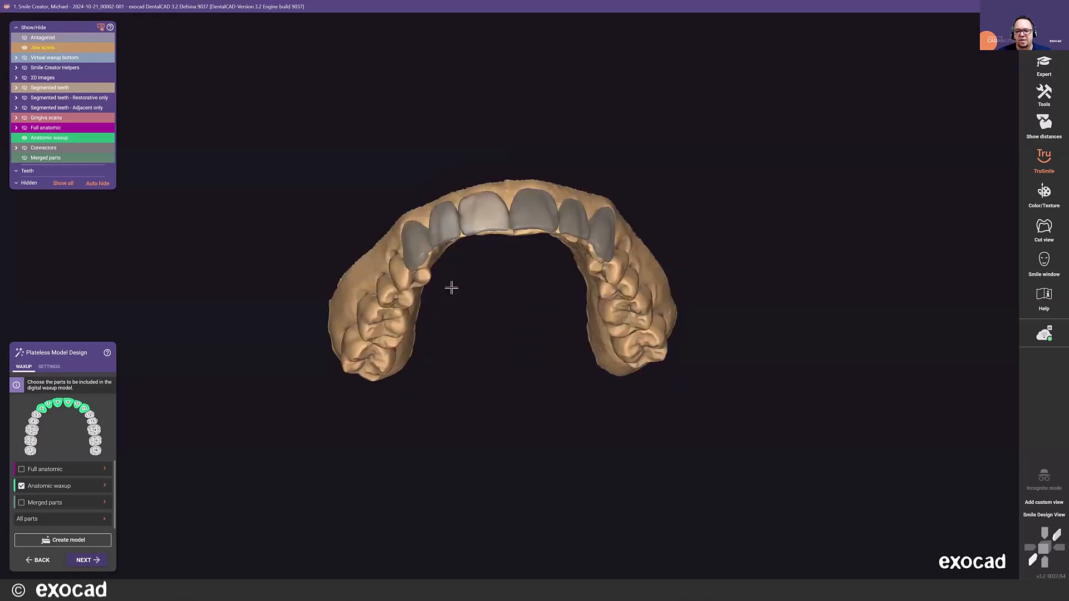
{"action": "left_click", "coordinate": [22, 503]}
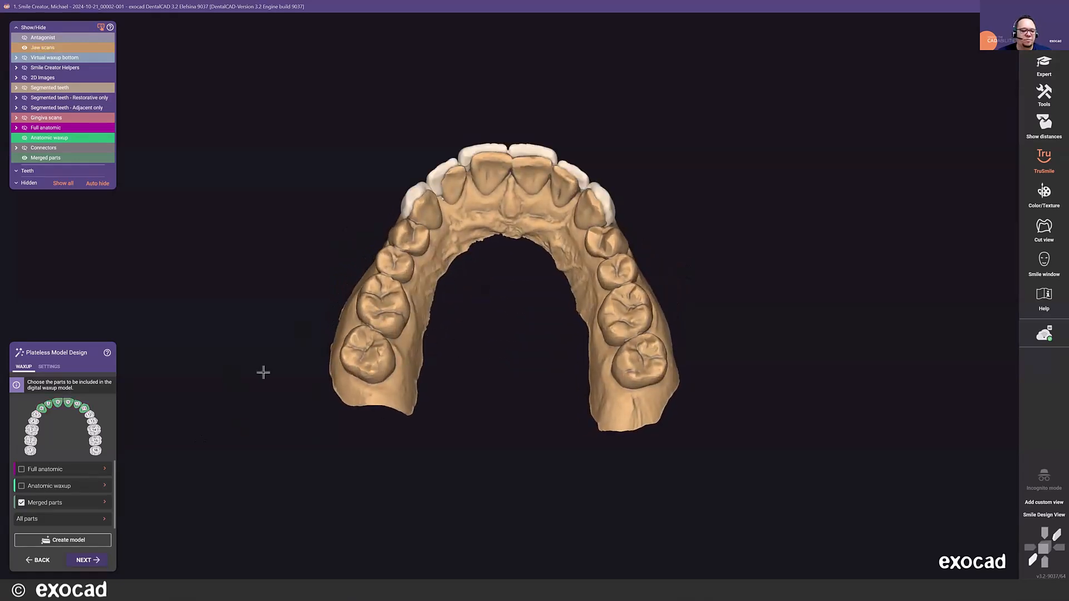
{"action": "right_click_drag", "start_coordinate": [439, 269], "coordinate": [433, 264]}
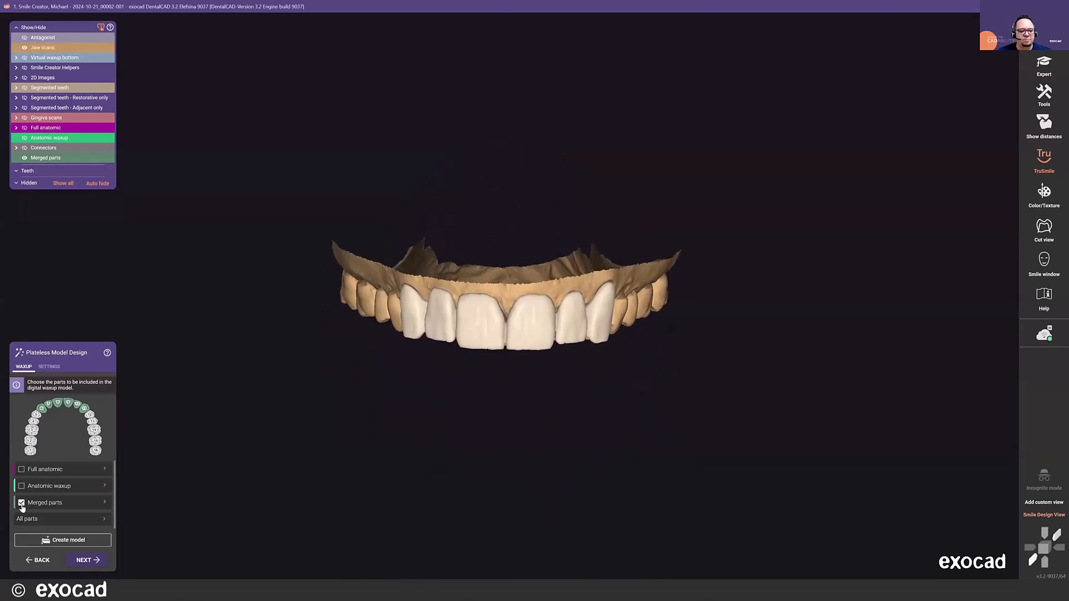
- Switch the waxup model to the full anatomic parts and try excluding pontics 7, 9 and 11, including them again
{"action": "left_click", "coordinate": [22, 471]}
{"action": "left_click", "coordinate": [21, 502]}
{"action": "left_click", "coordinate": [105, 471]}
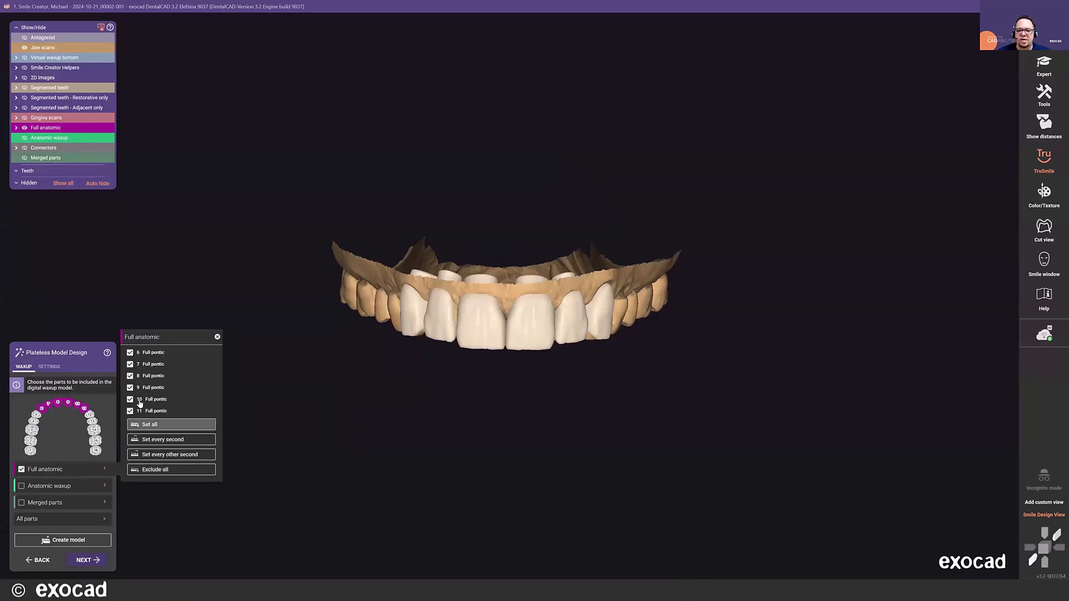
{"action": "left_click", "coordinate": [130, 364]}
{"action": "left_click", "coordinate": [130, 389]}
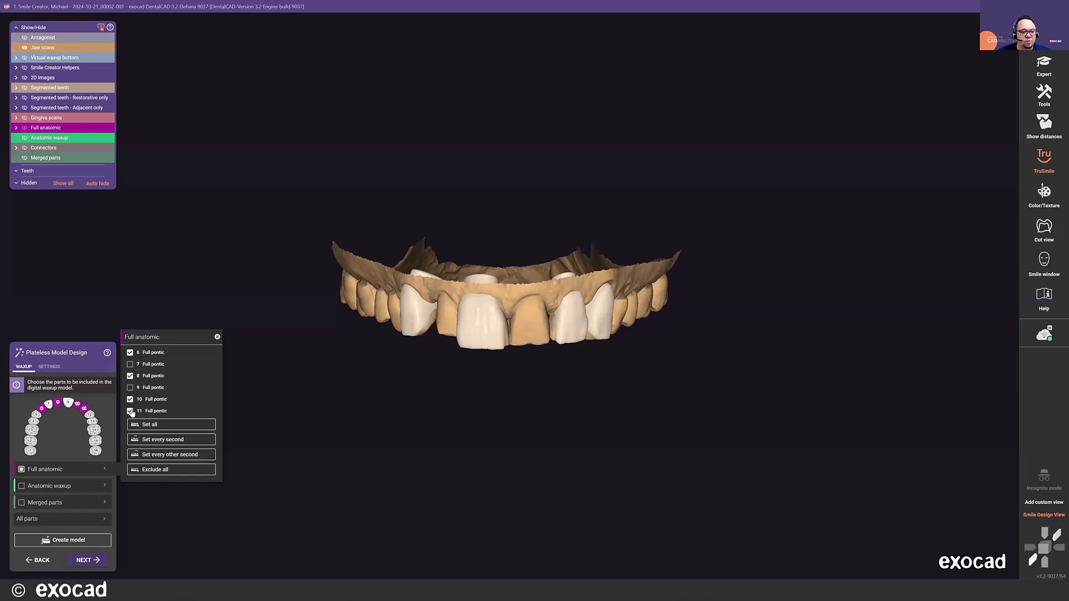
{"action": "left_click", "coordinate": [130, 412]}
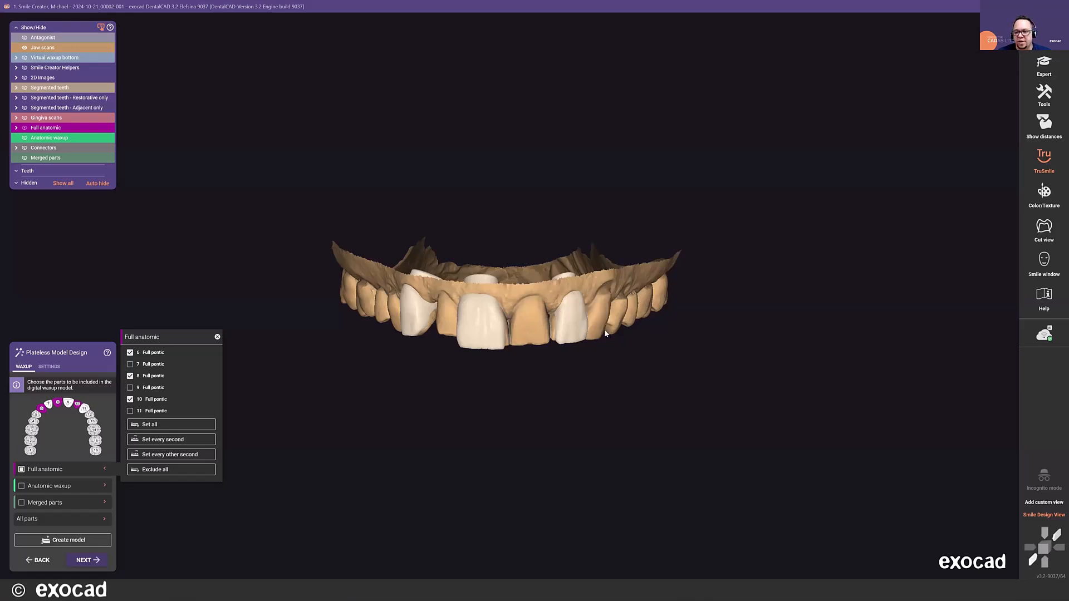
{"action": "left_click", "coordinate": [130, 412]}
{"action": "left_click", "coordinate": [131, 388]}
{"action": "left_click", "coordinate": [130, 365]}
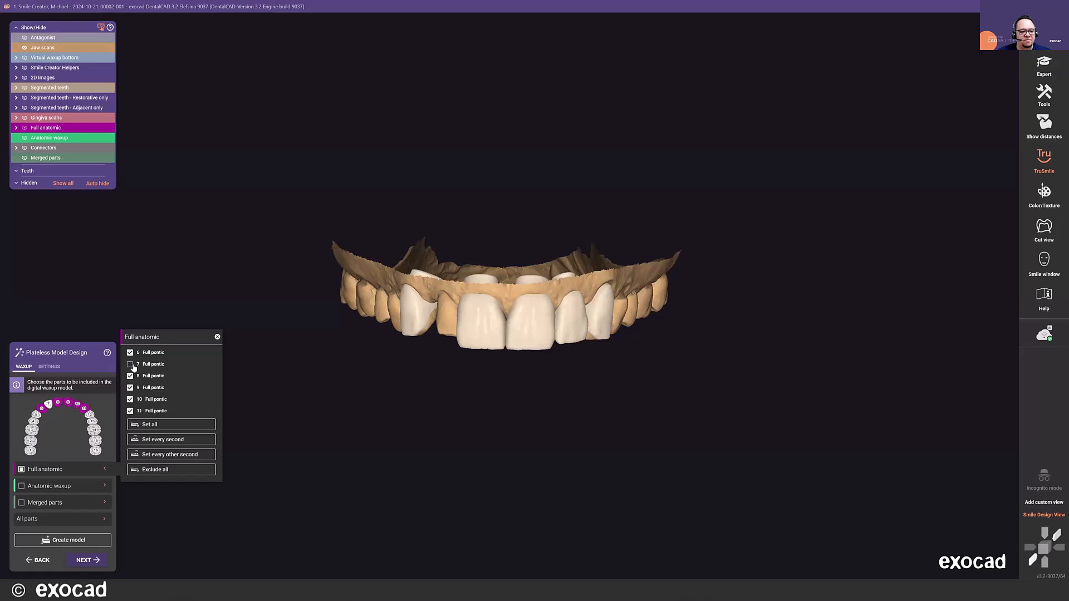
{"action": "left_click", "coordinate": [218, 336]}
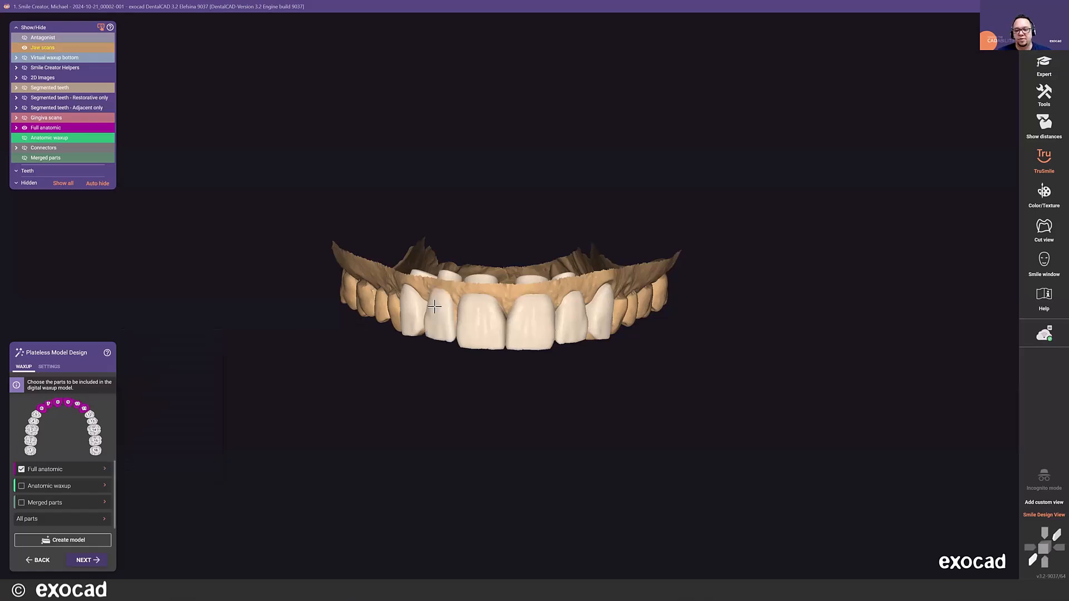
- Compare the anatomic waxup, include only the merged parts in the digital waxup model, and generate the upper model
{"action": "scroll", "coordinate": [434, 302], "scroll_direction": "up", "scroll_amount": 2}
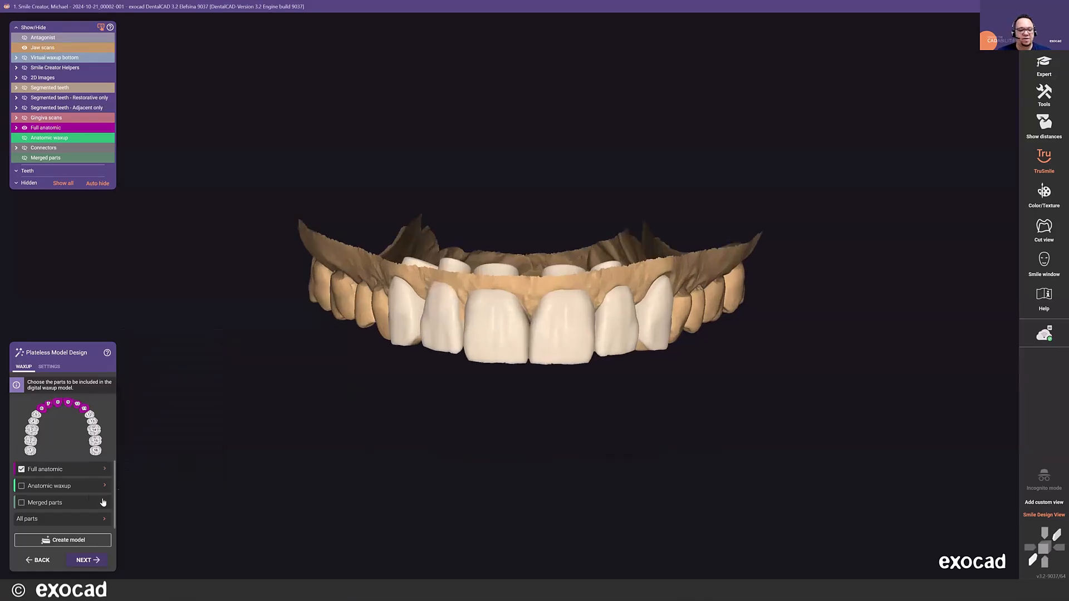
{"action": "left_click", "coordinate": [22, 469]}
{"action": "left_click", "coordinate": [21, 486]}
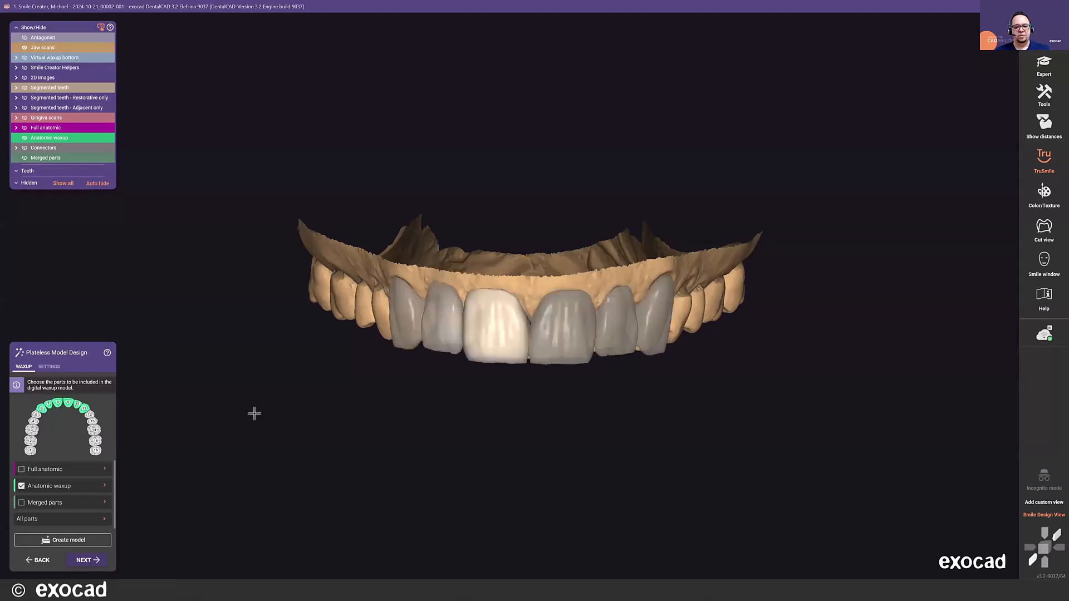
{"action": "left_click", "coordinate": [22, 486]}
{"action": "left_click", "coordinate": [21, 503]}
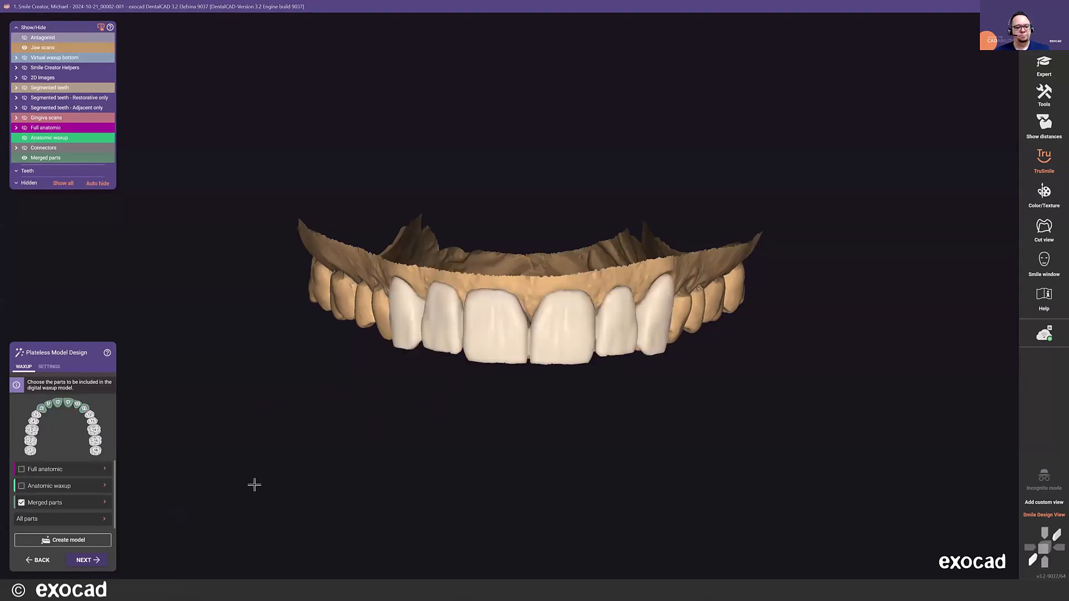
{"action": "left_click", "coordinate": [80, 560]}
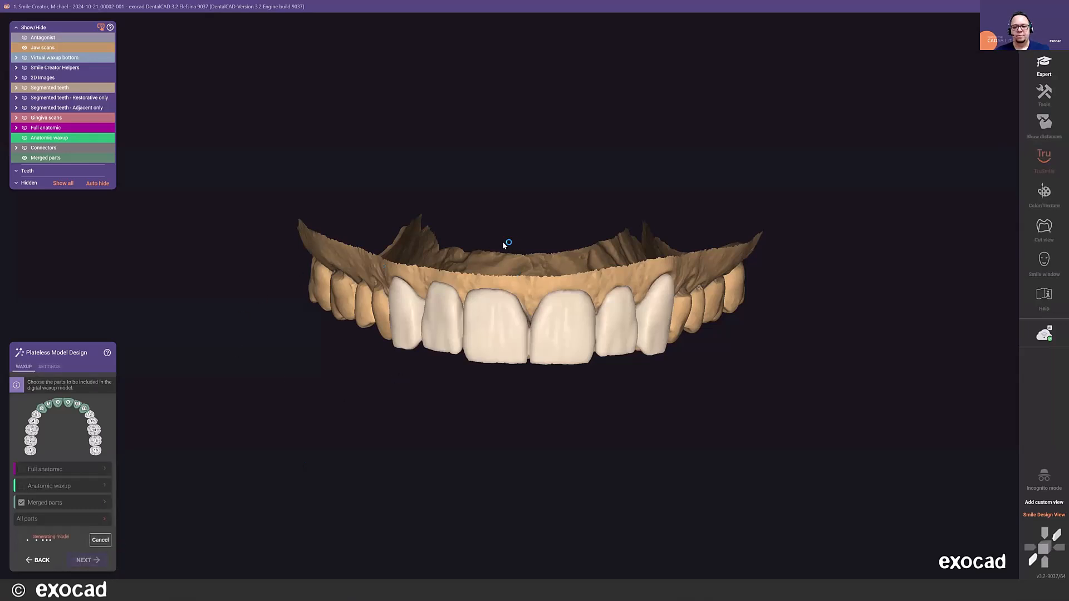
- Create the model for the antagonist and continue to the model attachments
{"action": "scroll", "coordinate": [559, 426], "scroll_direction": "up", "scroll_amount": 2}
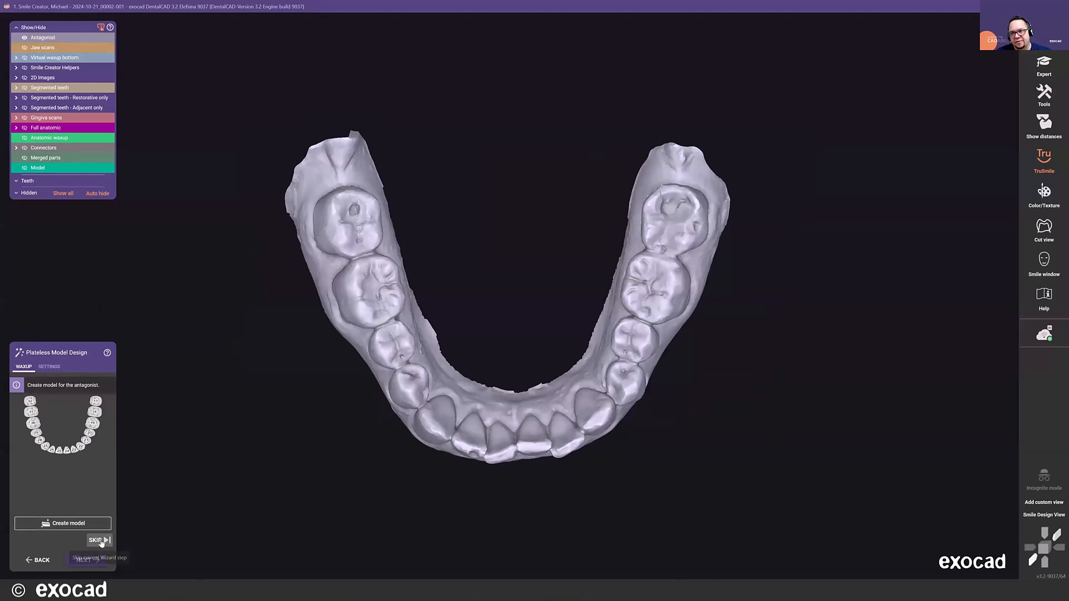
{"action": "left_click", "coordinate": [81, 526]}
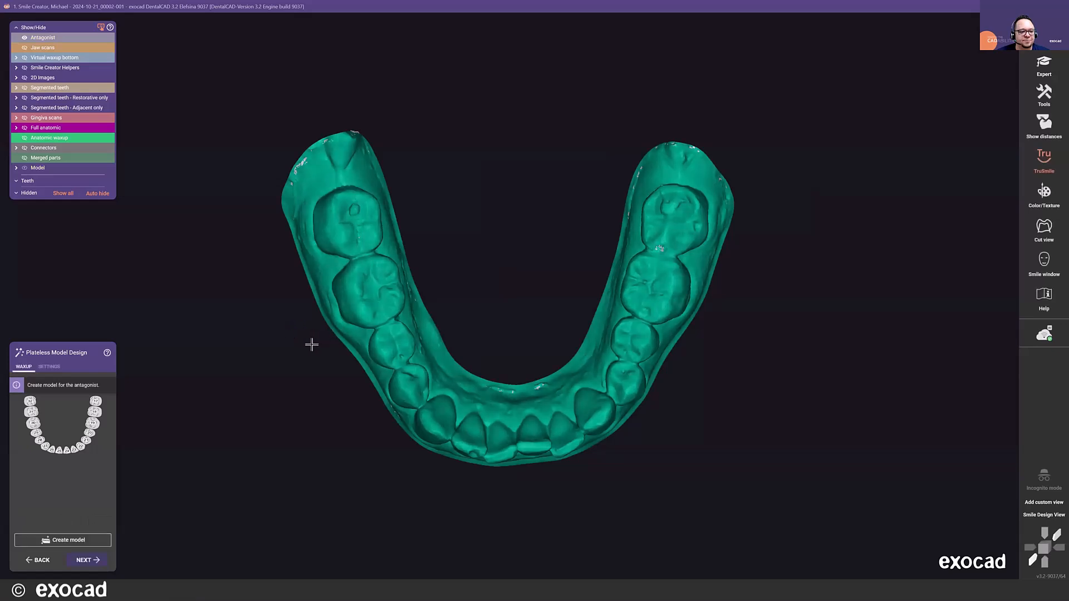
{"action": "left_click", "coordinate": [89, 560]}
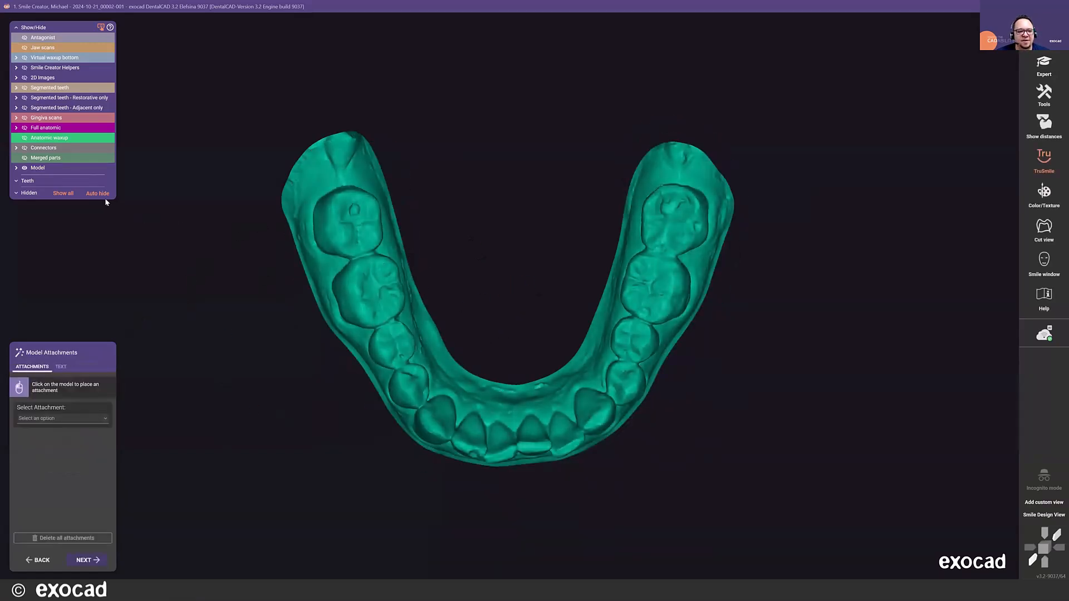
- Turn off auto hide to show both jaw models and select the 3D Print - Drain holes attachment
{"action": "left_click", "coordinate": [102, 195]}
{"action": "right_click_drag", "start_coordinate": [341, 316], "coordinate": [341, 316]}
{"action": "left_click", "coordinate": [54, 419]}
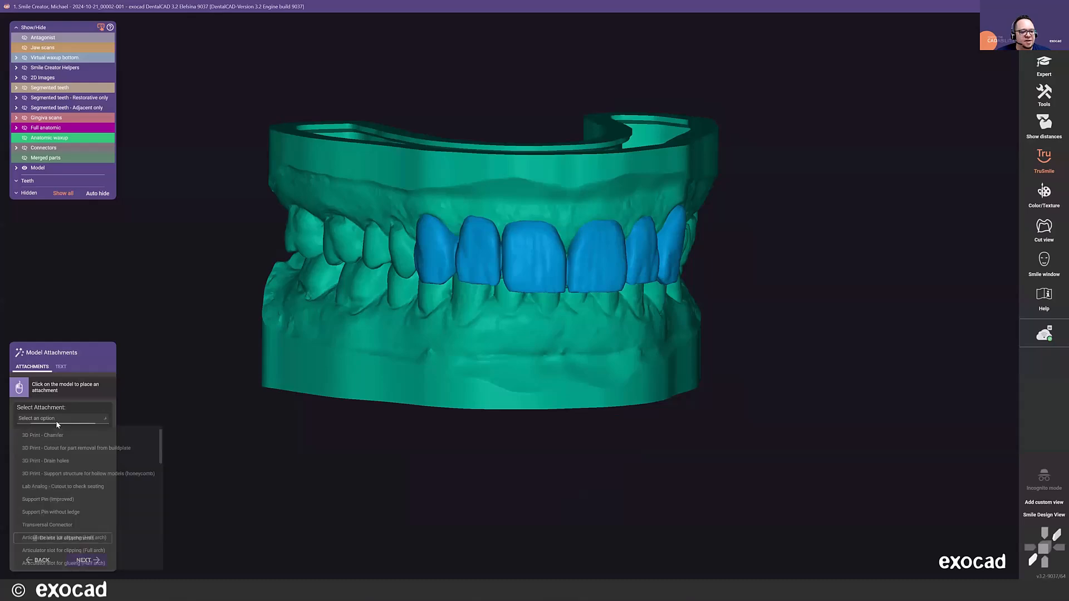
{"action": "left_click", "coordinate": [49, 463]}
- Place six drain holes around the outer wall of the lower model's base, three on each side
{"action": "right_click_drag", "start_coordinate": [358, 418], "coordinate": [354, 390]}
{"action": "left_click", "coordinate": [444, 390]}
{"action": "left_click", "coordinate": [540, 395]}
{"action": "right_click_drag", "start_coordinate": [598, 412], "coordinate": [537, 396]}
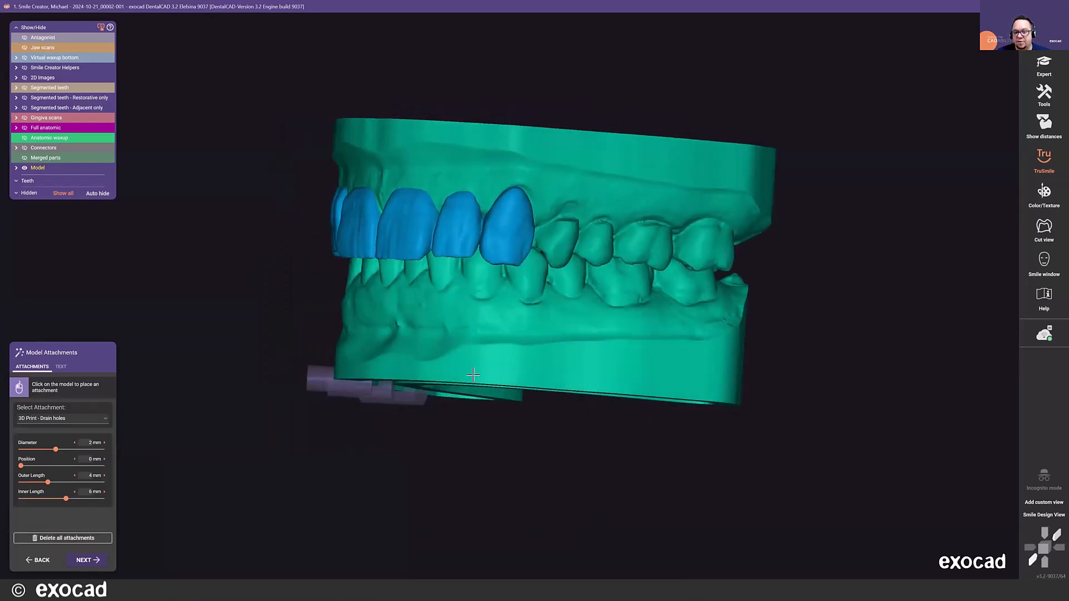
{"action": "left_click", "coordinate": [573, 385]}
{"action": "left_click", "coordinate": [675, 394]}
- Place five drain holes along the inner wall of the lower model's base, two on each side and one at the front
{"action": "scroll", "coordinate": [525, 433], "scroll_direction": "down", "scroll_amount": 3}
{"action": "right_click_drag", "start_coordinate": [525, 433], "coordinate": [525, 432]}
{"action": "scroll", "coordinate": [436, 339], "scroll_direction": "up", "scroll_amount": 3}
{"action": "left_click", "coordinate": [427, 342]}
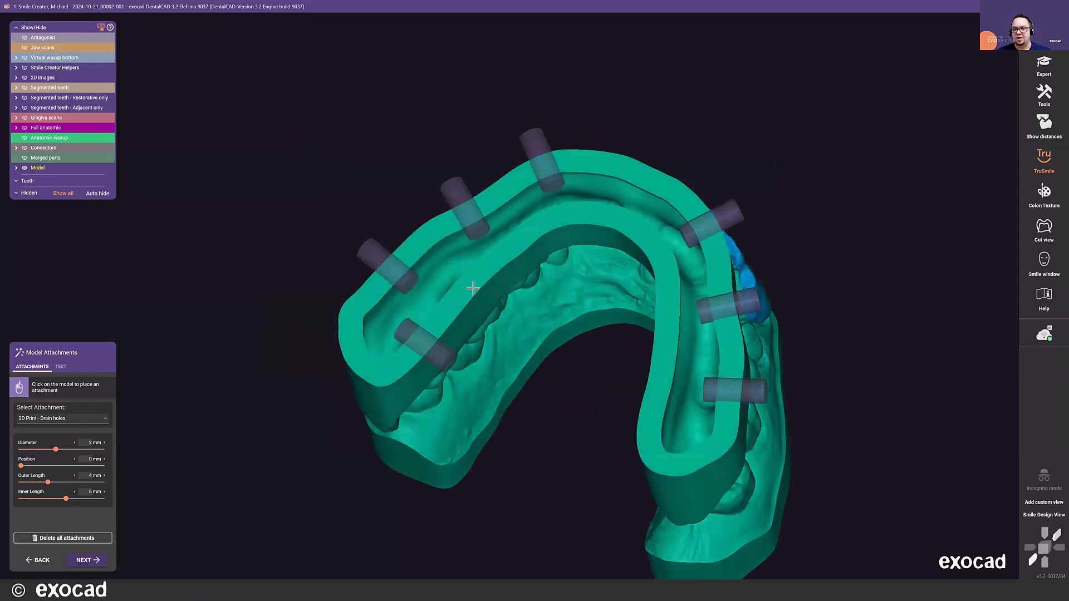
{"action": "left_click", "coordinate": [472, 289]}
{"action": "left_click", "coordinate": [597, 221]}
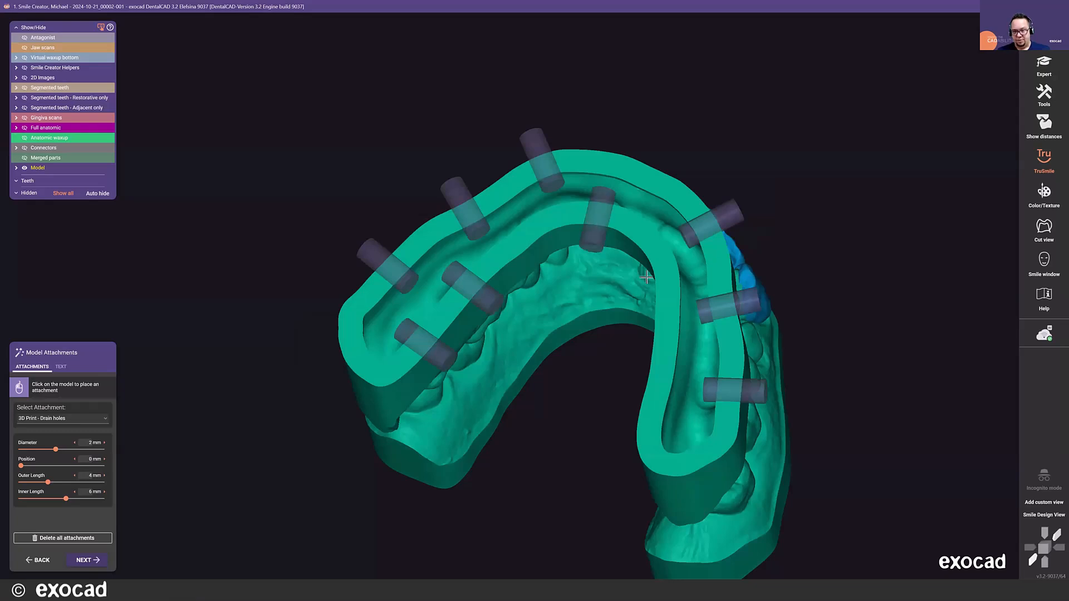
{"action": "left_click", "coordinate": [660, 284]}
{"action": "scroll", "coordinate": [631, 394], "scroll_direction": "down", "scroll_amount": 3}
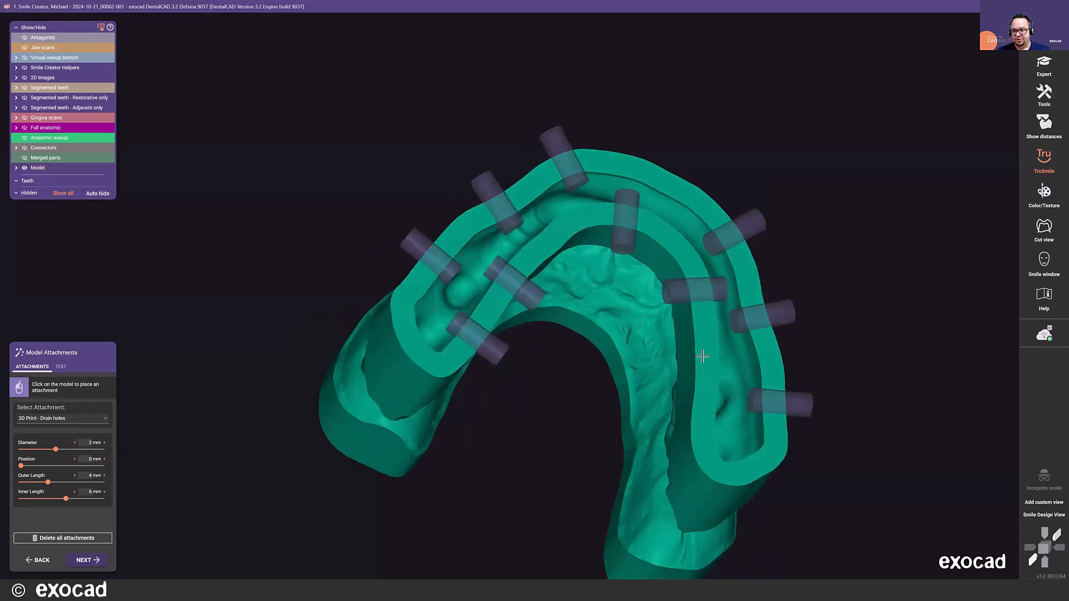
{"action": "scroll", "coordinate": [591, 318], "scroll_direction": "down", "scroll_amount": 3}
{"action": "right_click_drag", "start_coordinate": [590, 319], "coordinate": [590, 392]}
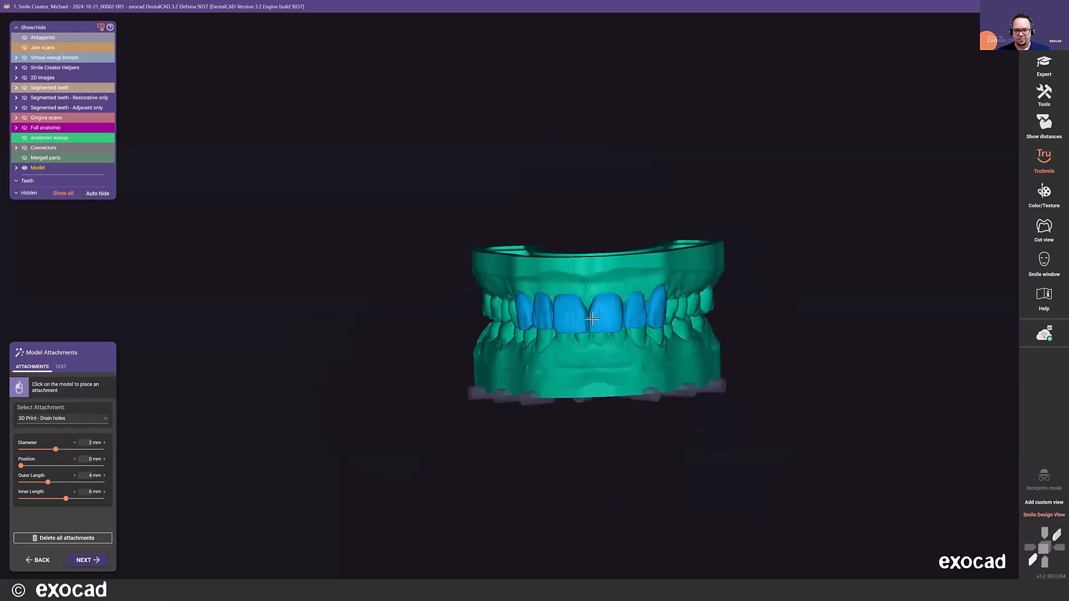
- Read the description of the 3D Print - Cutout for part removal from buildplate attachment
{"action": "left_click", "coordinate": [85, 420]}
{"action": "scroll", "coordinate": [68, 446], "scroll_direction": "up", "scroll_amount": 2}
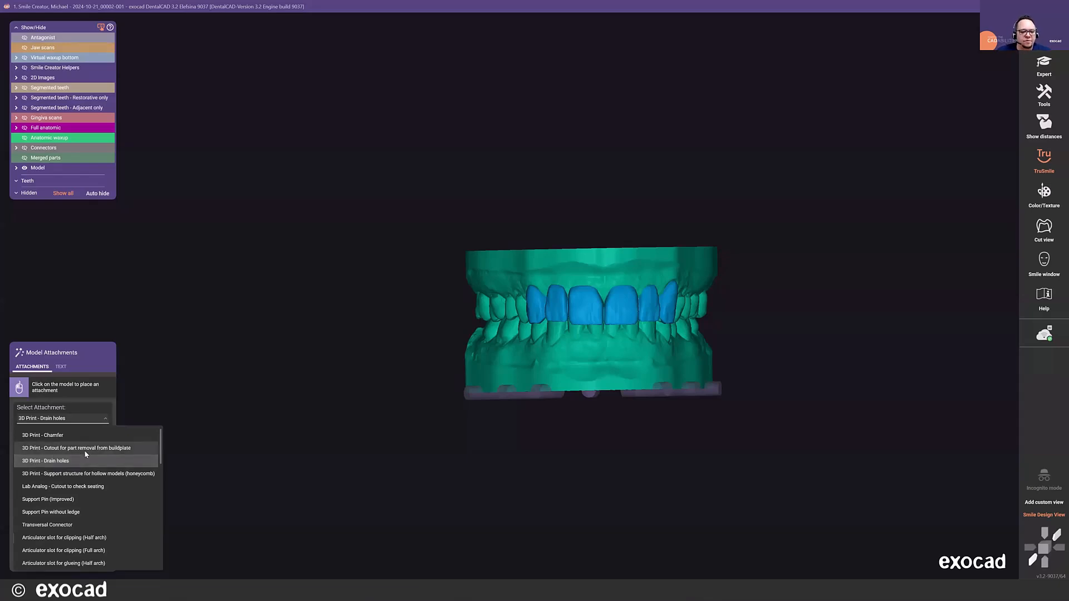
{"action": "mouse_move", "coordinate": [101, 452]}
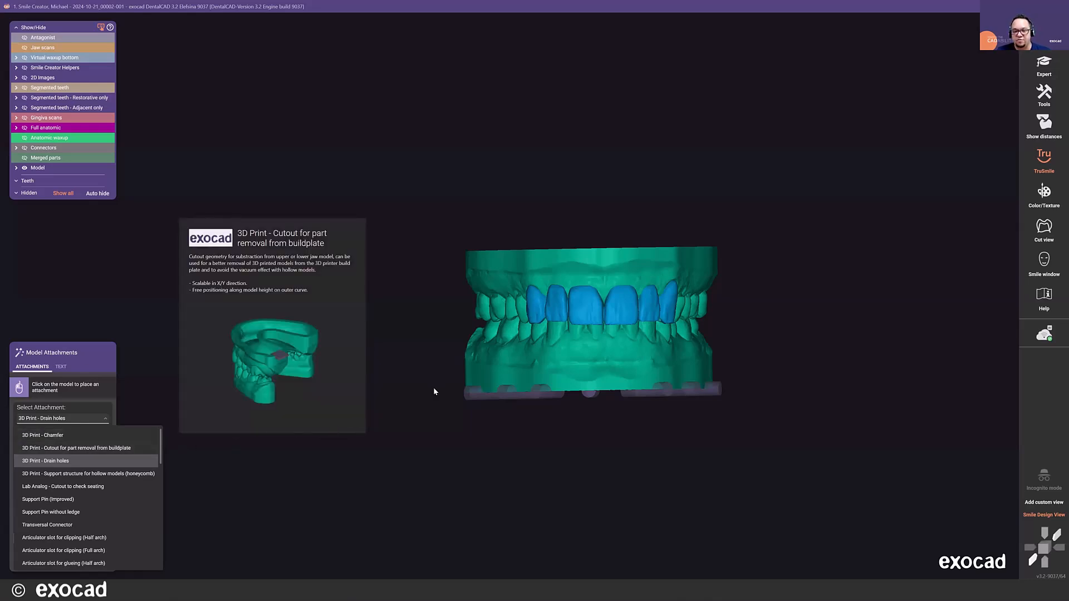
{"action": "left_click", "coordinate": [440, 446]}
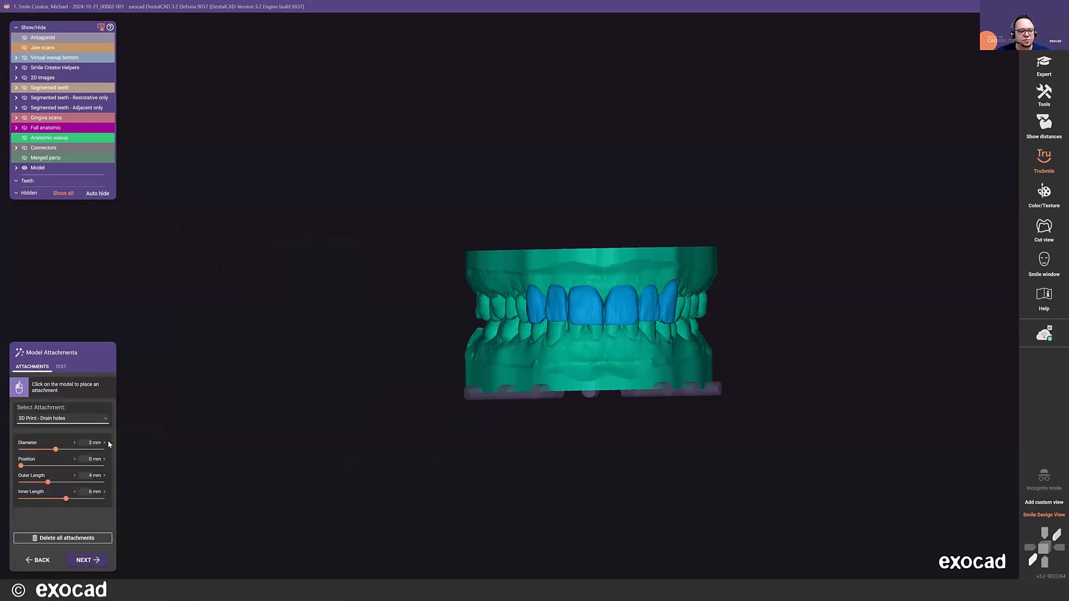
- Browse the available articulator attachments and select xSNAP - Standard 35°
{"action": "left_click", "coordinate": [82, 418]}
{"action": "scroll", "coordinate": [79, 496], "scroll_direction": "down", "scroll_amount": 5}
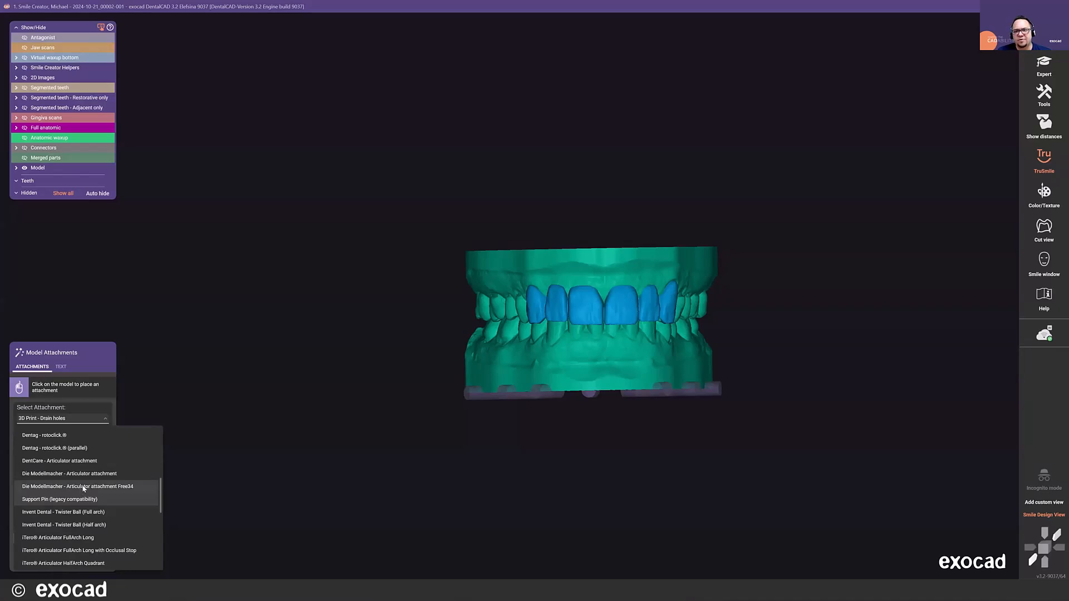
{"action": "scroll", "coordinate": [76, 521], "scroll_direction": "down", "scroll_amount": 1}
{"action": "scroll", "coordinate": [76, 521], "scroll_direction": "up", "scroll_amount": 1}
{"action": "scroll", "coordinate": [65, 507], "scroll_direction": "down", "scroll_amount": 1}
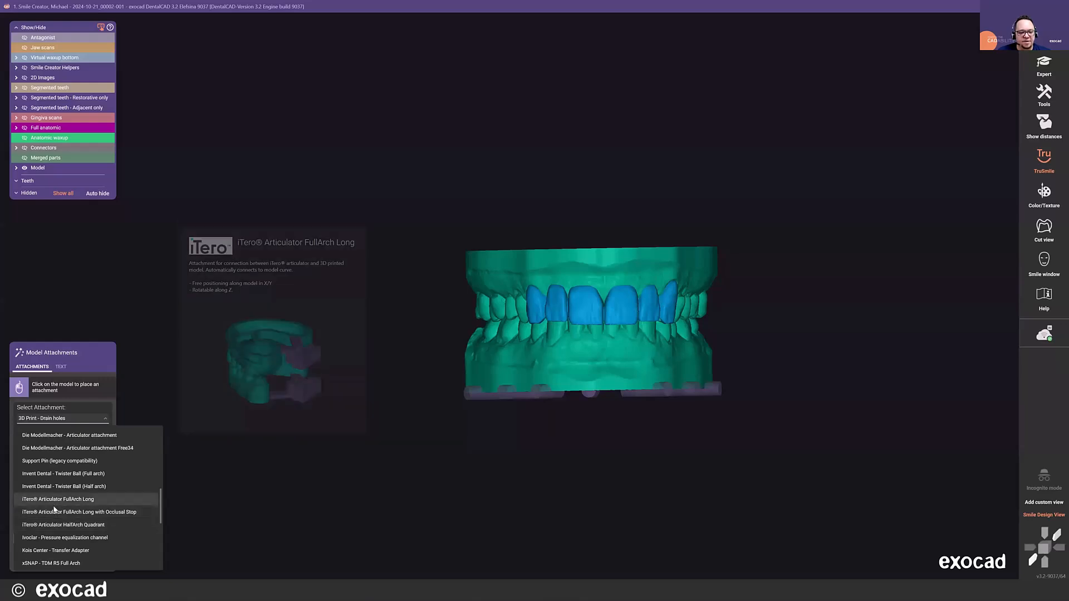
{"action": "scroll", "coordinate": [44, 529], "scroll_direction": "down", "scroll_amount": 2}
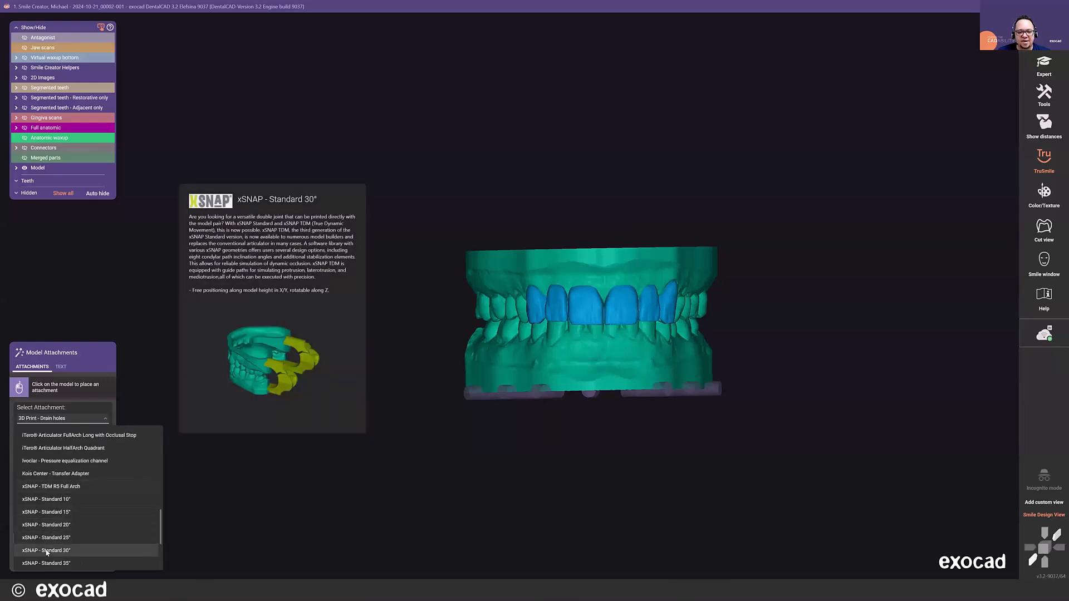
{"action": "scroll", "coordinate": [48, 523], "scroll_direction": "down", "scroll_amount": 2}
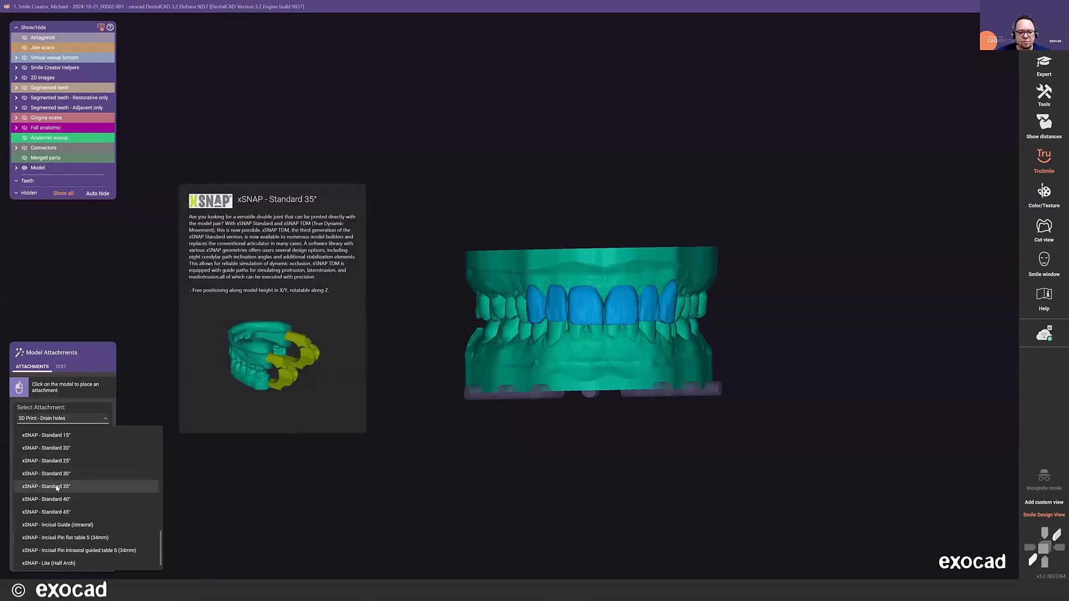
{"action": "left_click", "coordinate": [68, 486]}
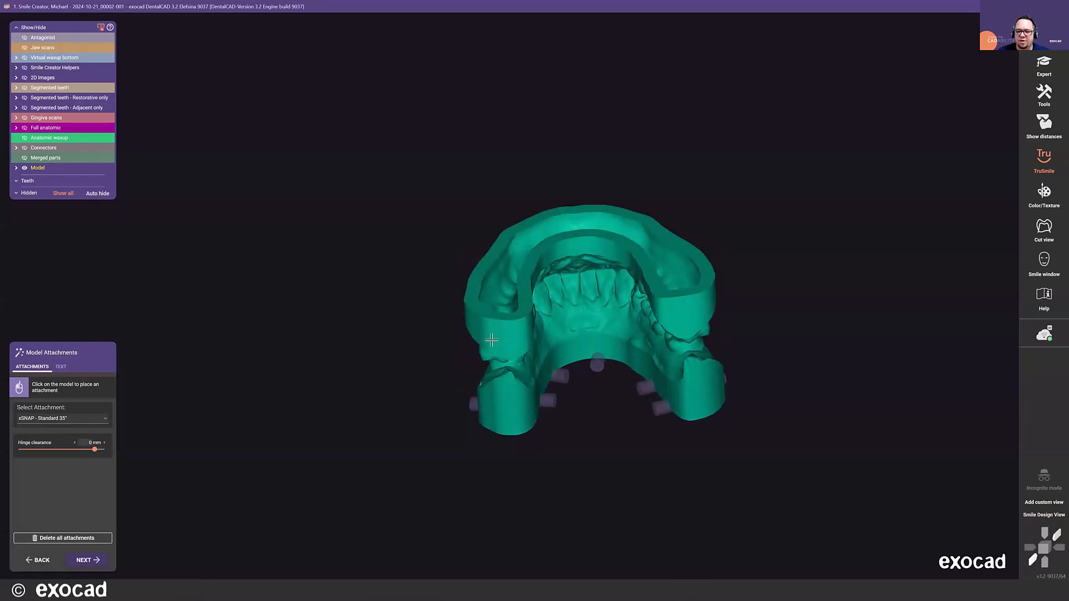
- Place the xSNAP hinges on both sides at the back of the upper and lower models
{"action": "left_click", "coordinate": [497, 343]}
{"action": "right_click_drag", "start_coordinate": [497, 343], "coordinate": [621, 315]}
{"action": "left_click", "coordinate": [617, 316]}
{"action": "right_click_drag", "start_coordinate": [528, 266], "coordinate": [609, 320]}
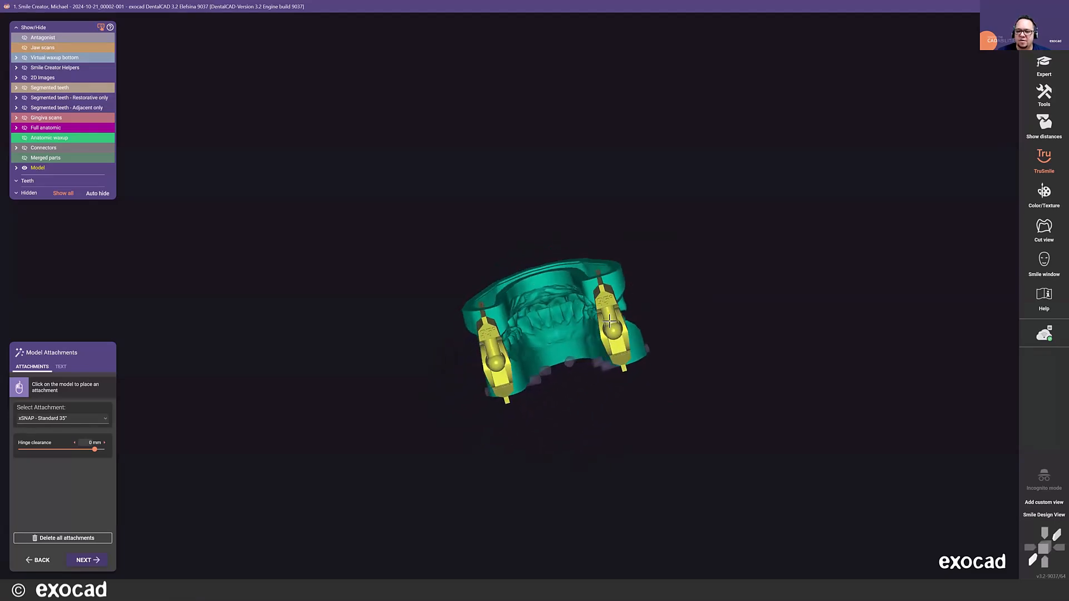
- Examine the xSNAP hinges from behind, from the base and from the side to check their fit on both models
{"action": "scroll", "coordinate": [609, 319], "scroll_direction": "up", "scroll_amount": 5}
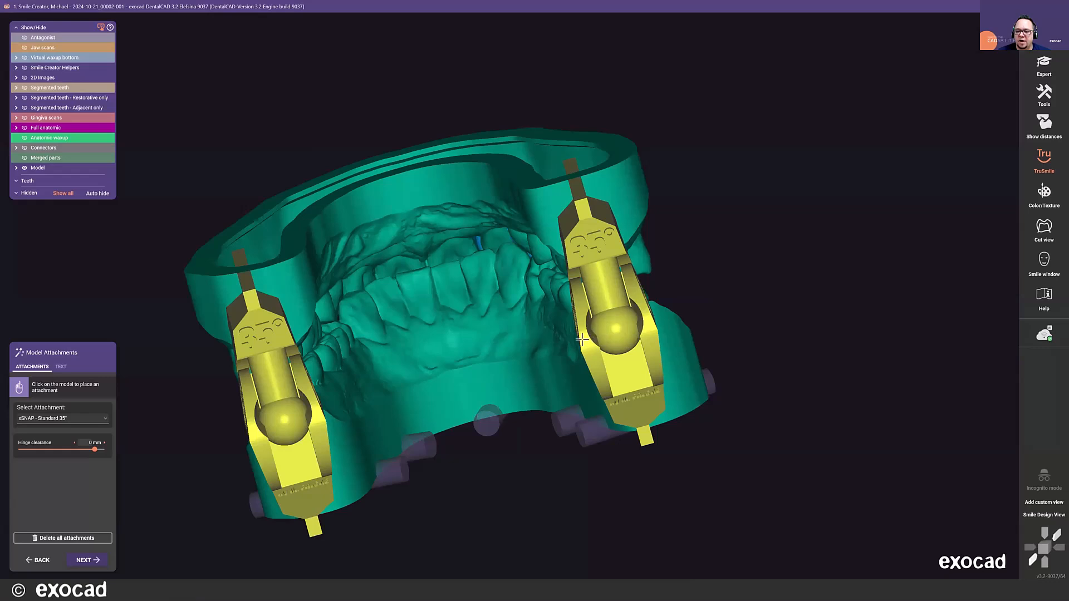
{"action": "scroll", "coordinate": [581, 340], "scroll_direction": "down", "scroll_amount": 5}
{"action": "right_click_drag", "start_coordinate": [582, 340], "coordinate": [576, 333]}
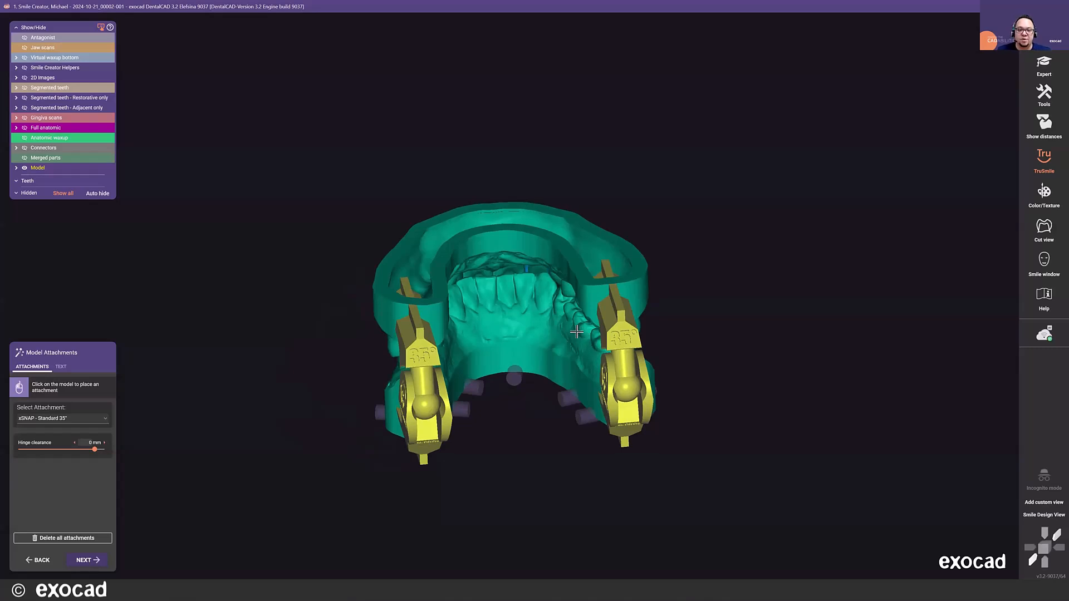
{"action": "right_click_drag", "start_coordinate": [565, 251], "coordinate": [561, 312]}
{"action": "scroll", "coordinate": [568, 257], "scroll_direction": "down", "scroll_amount": 5}
{"action": "scroll", "coordinate": [477, 386], "scroll_direction": "up", "scroll_amount": 3}
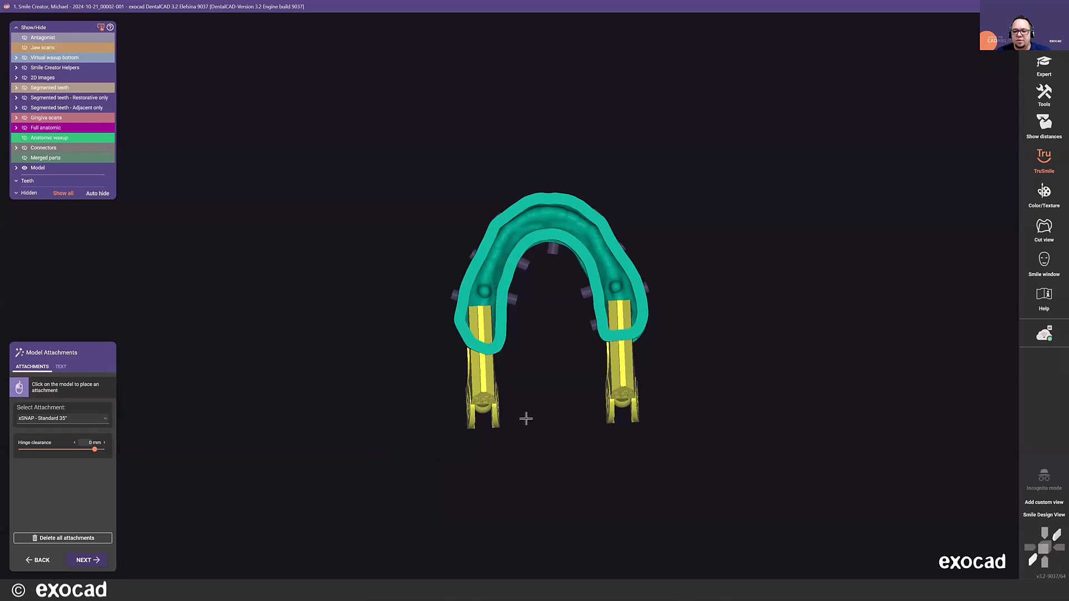
{"action": "scroll", "coordinate": [526, 418], "scroll_direction": "down", "scroll_amount": 3}
{"action": "right_click_drag", "start_coordinate": [526, 419], "coordinate": [542, 399]}
{"action": "right_click_drag", "start_coordinate": [584, 427], "coordinate": [16, 444]}
{"action": "right_click_drag", "start_coordinate": [450, 335], "coordinate": [476, 308]}
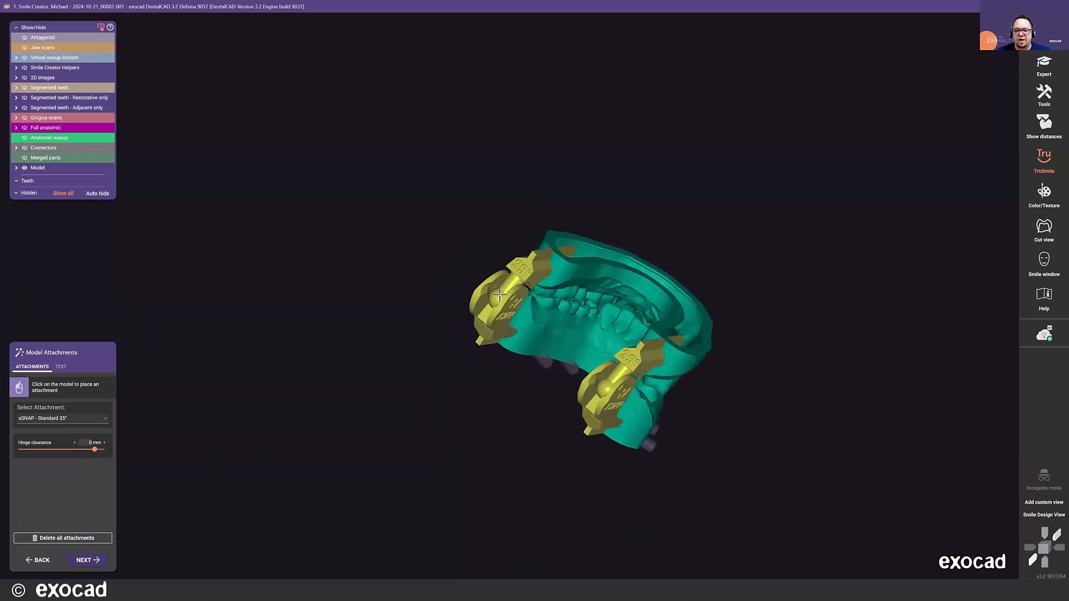
{"action": "scroll", "coordinate": [504, 280], "scroll_direction": "up", "scroll_amount": 5}
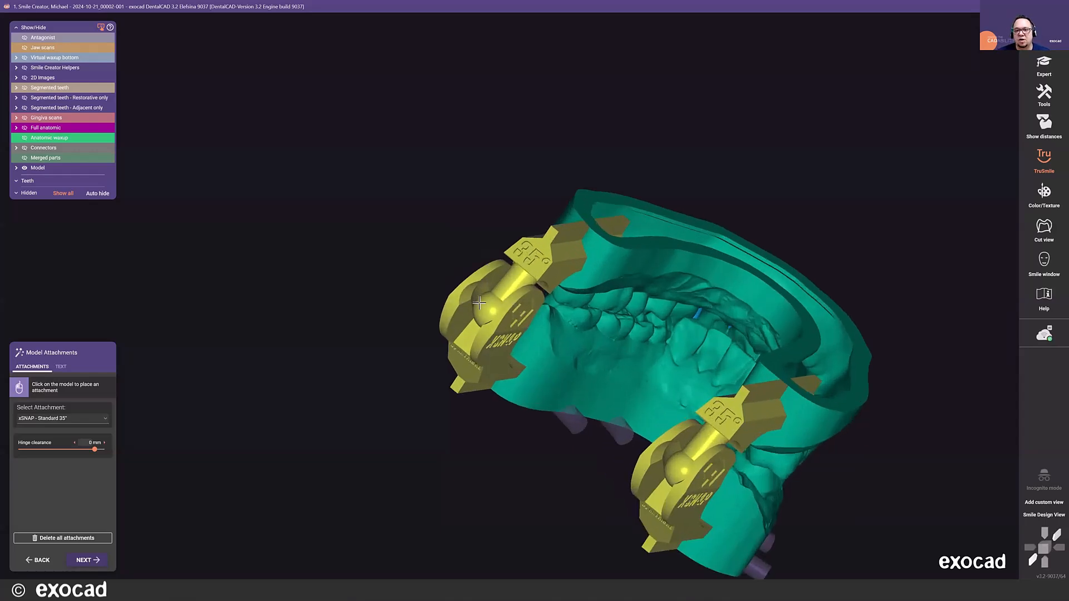
{"action": "scroll", "coordinate": [479, 302], "scroll_direction": "down", "scroll_amount": 2}
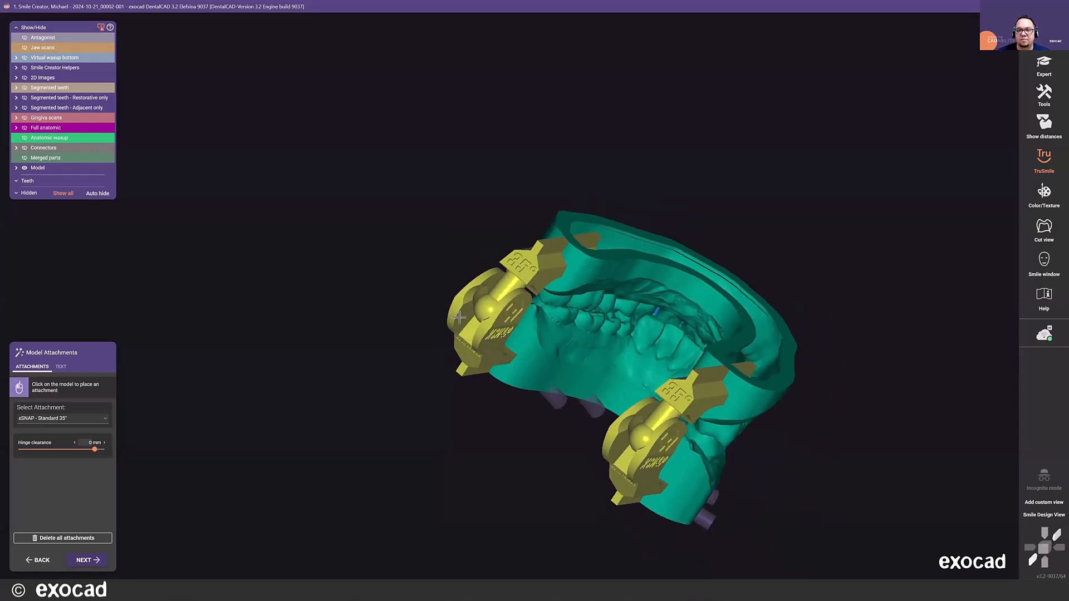
{"action": "right_click_drag", "start_coordinate": [696, 249], "coordinate": [691, 247]}
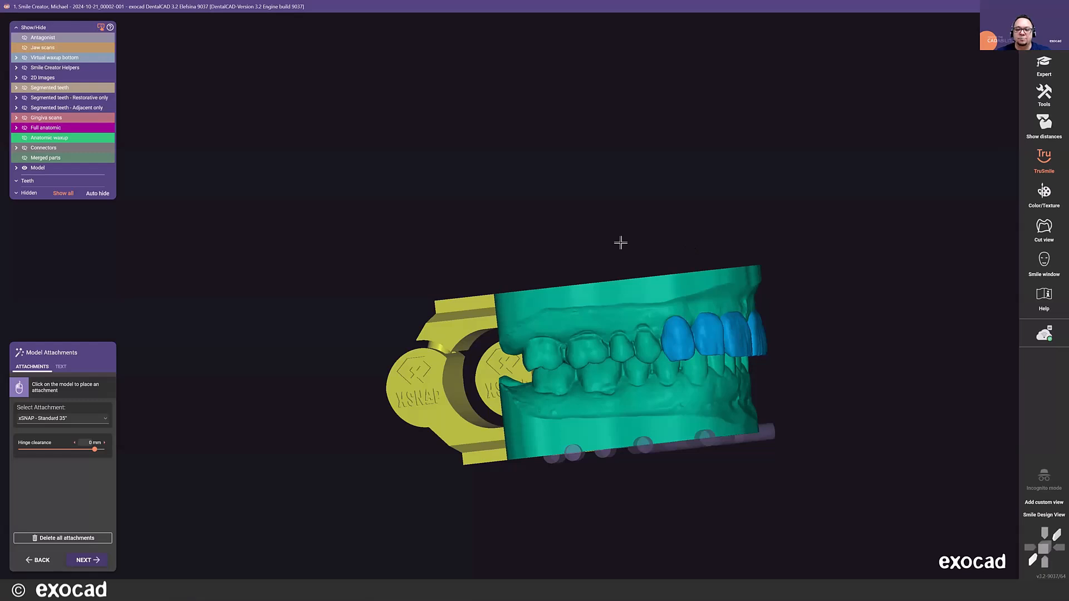
{"action": "middle_click_drag", "start_coordinate": [630, 224], "coordinate": [574, 159]}
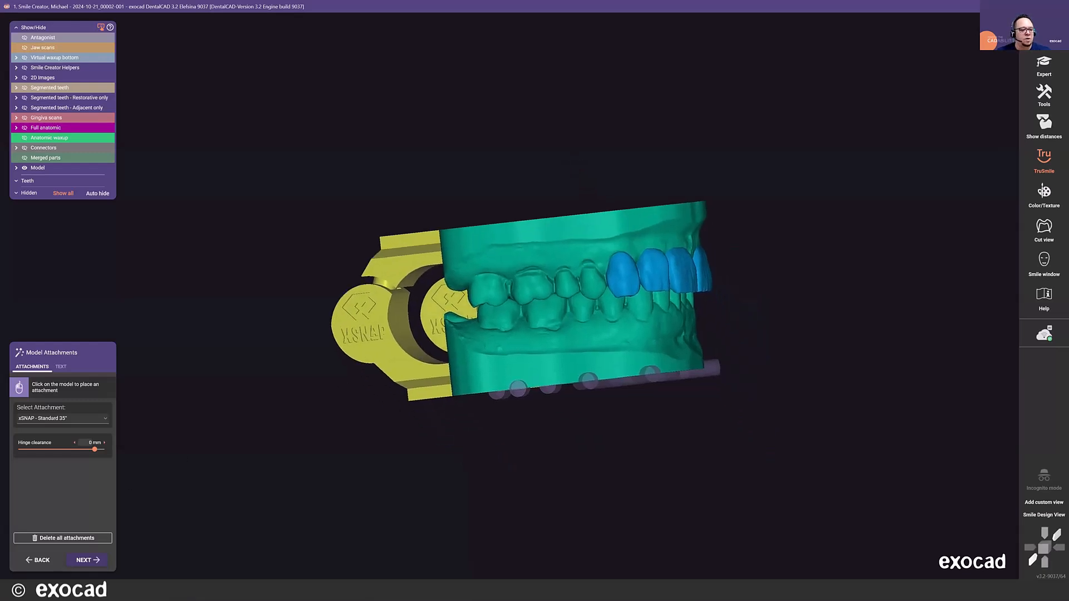
- Apply the attachments to the models and finish the wizard by switching to Expert mode
{"action": "left_click", "coordinate": [99, 559]}
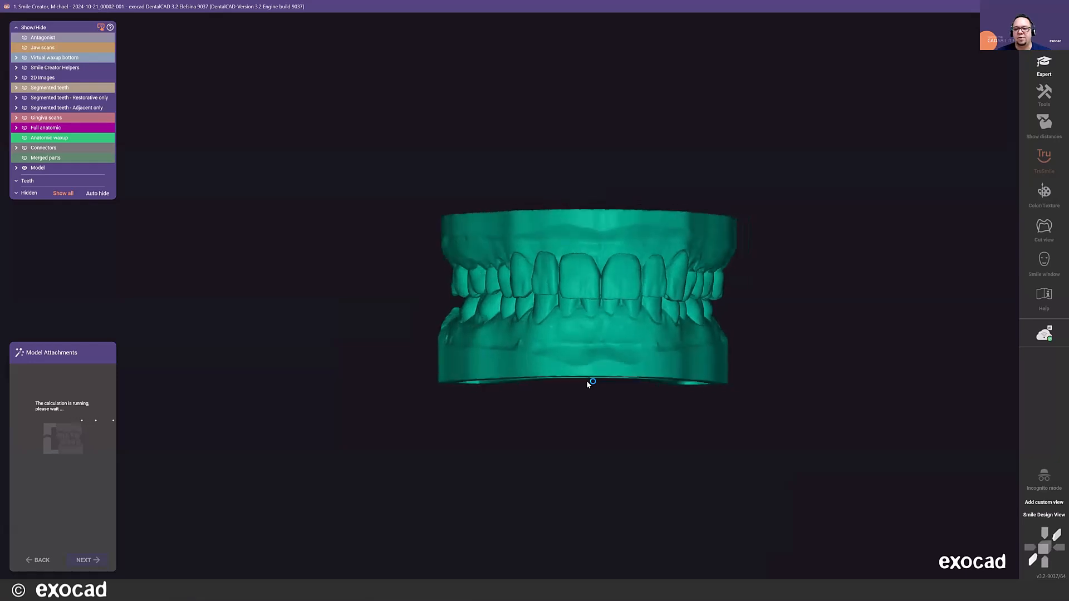
{"action": "scroll", "coordinate": [587, 379], "scroll_direction": "down", "scroll_amount": 3}
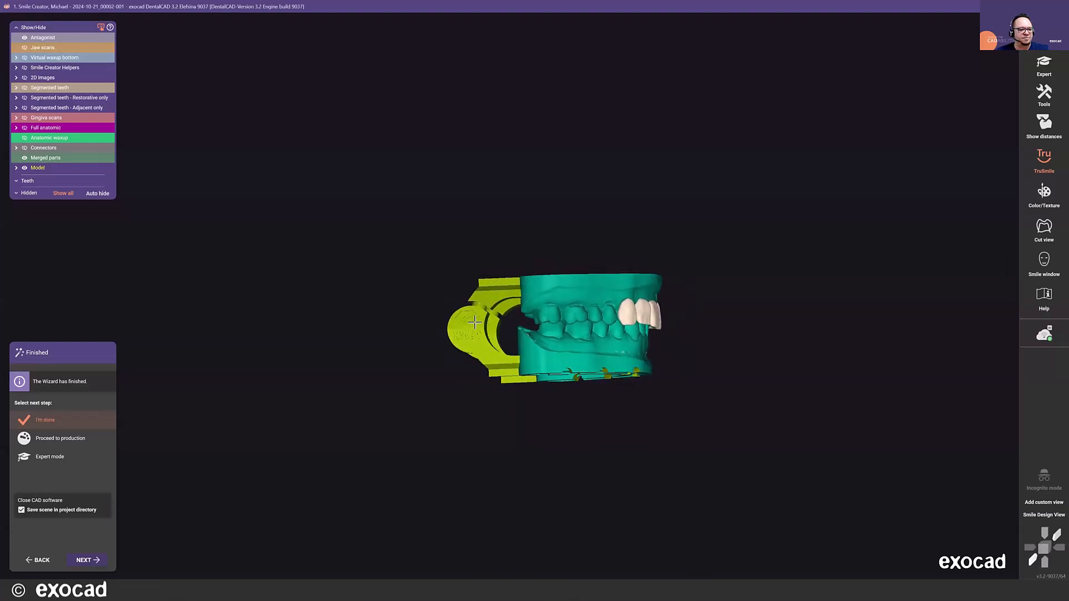
{"action": "left_click", "coordinate": [67, 457]}
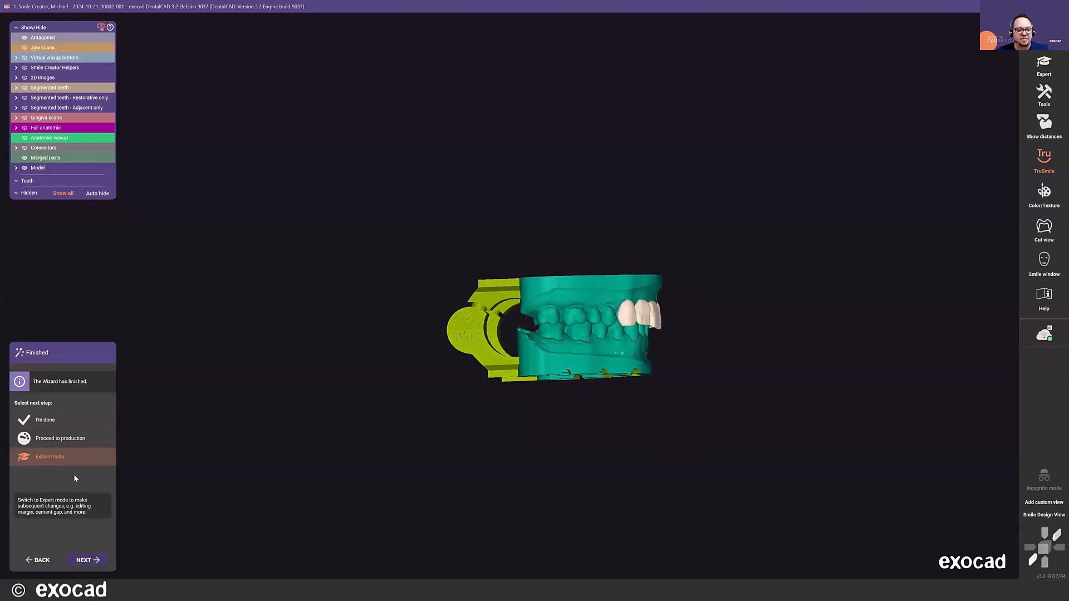
{"action": "left_click", "coordinate": [87, 562]}
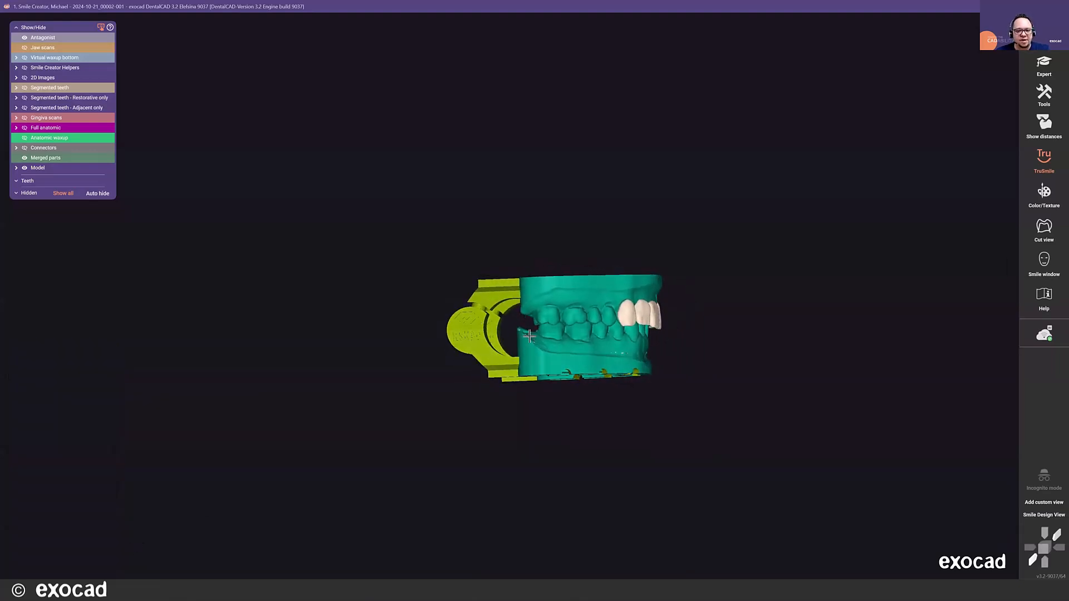
- Open Model Attachments for the upper jaw model and emboss the text "exocad" on the side of its base near the back
{"action": "left_click", "coordinate": [536, 293]}
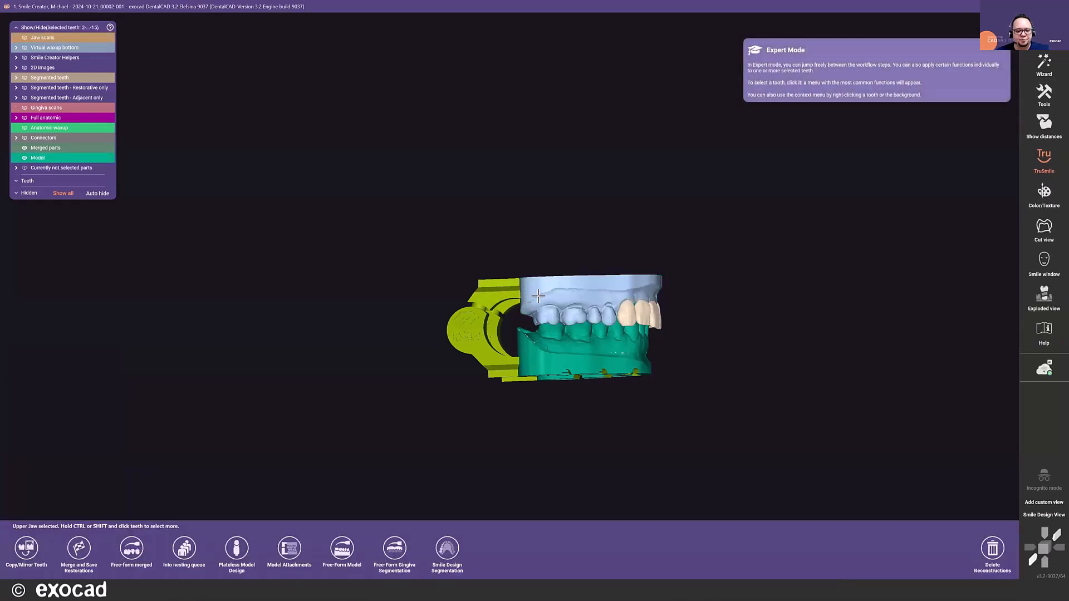
{"action": "left_click", "coordinate": [290, 549]}
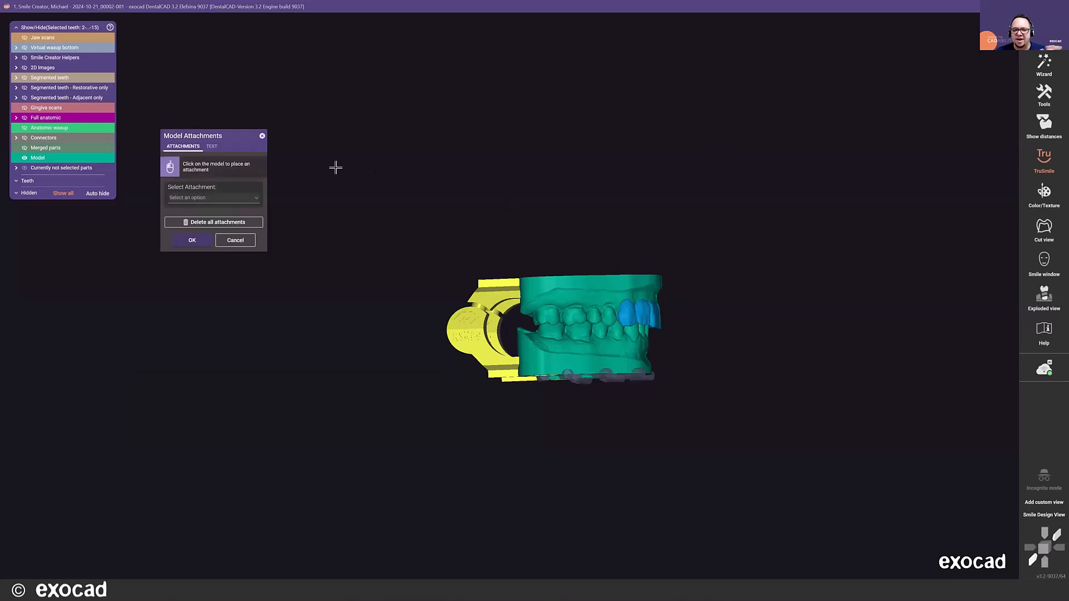
{"action": "left_click", "coordinate": [212, 147]}
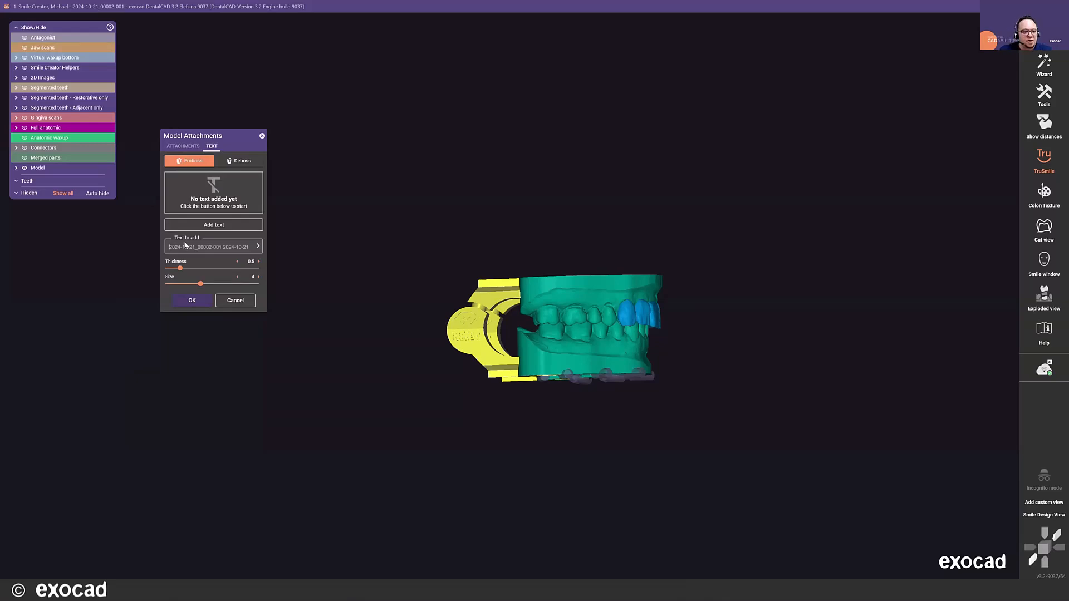
{"action": "type", "text": "exocad"}
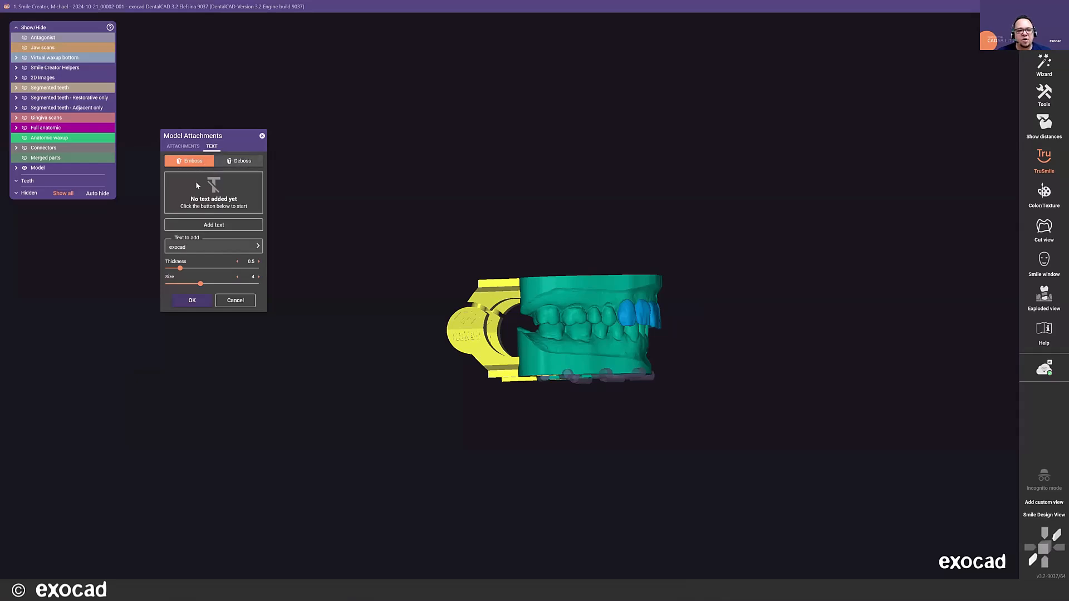
{"action": "left_click", "coordinate": [205, 225]}
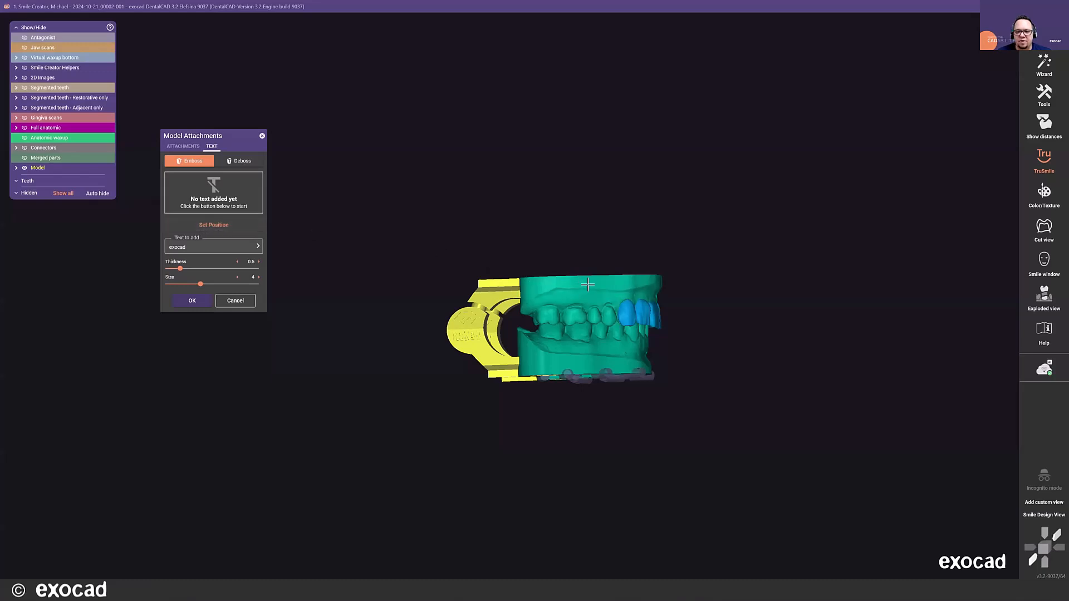
{"action": "left_click", "coordinate": [584, 284]}
{"action": "left_click_drag", "start_coordinate": [584, 284], "coordinate": [548, 284]}
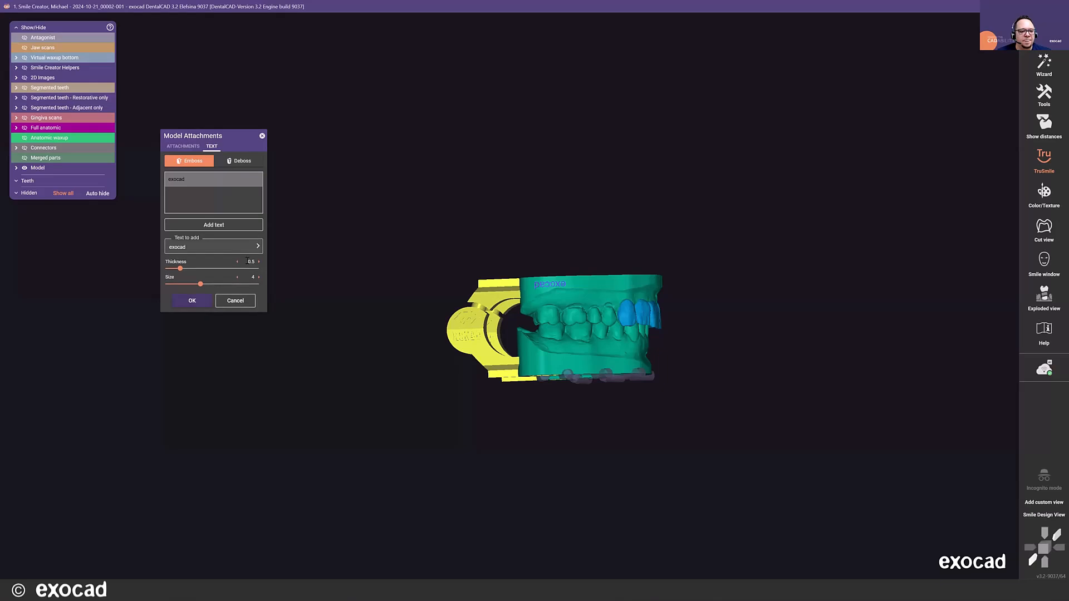
- Review the font, style and special symbol options for the embossed text
{"action": "left_click", "coordinate": [257, 247]}
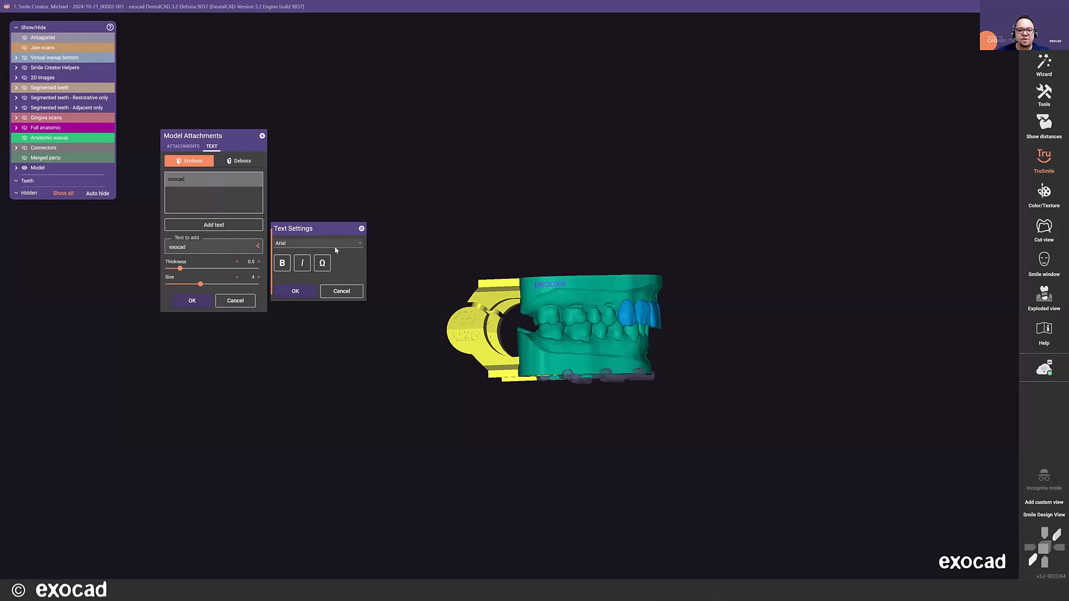
{"action": "left_click", "coordinate": [354, 244]}
{"action": "left_click", "coordinate": [357, 246]}
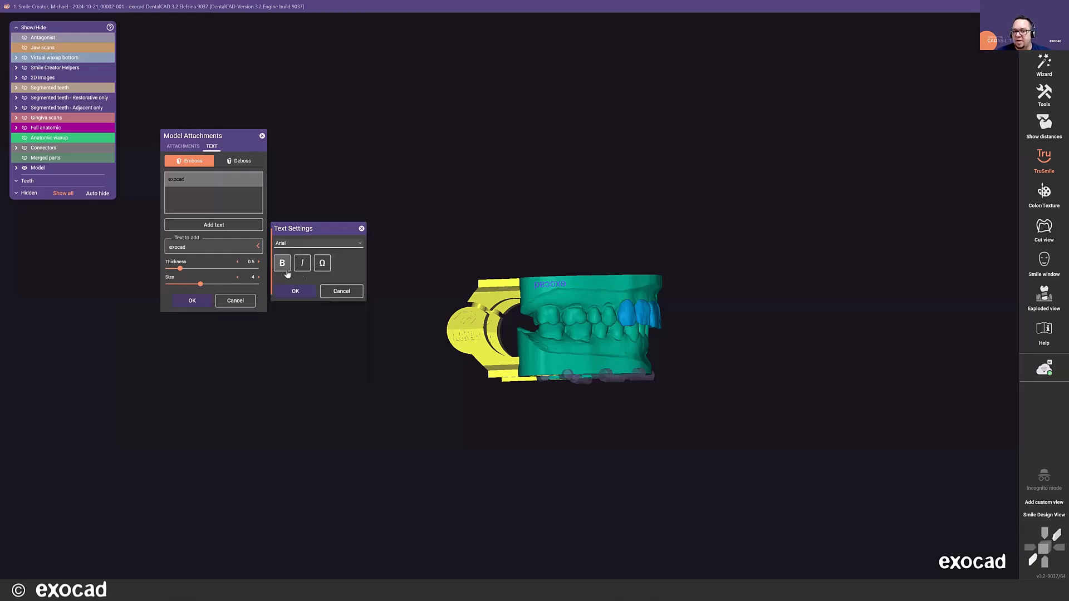
{"action": "left_click", "coordinate": [323, 263]}
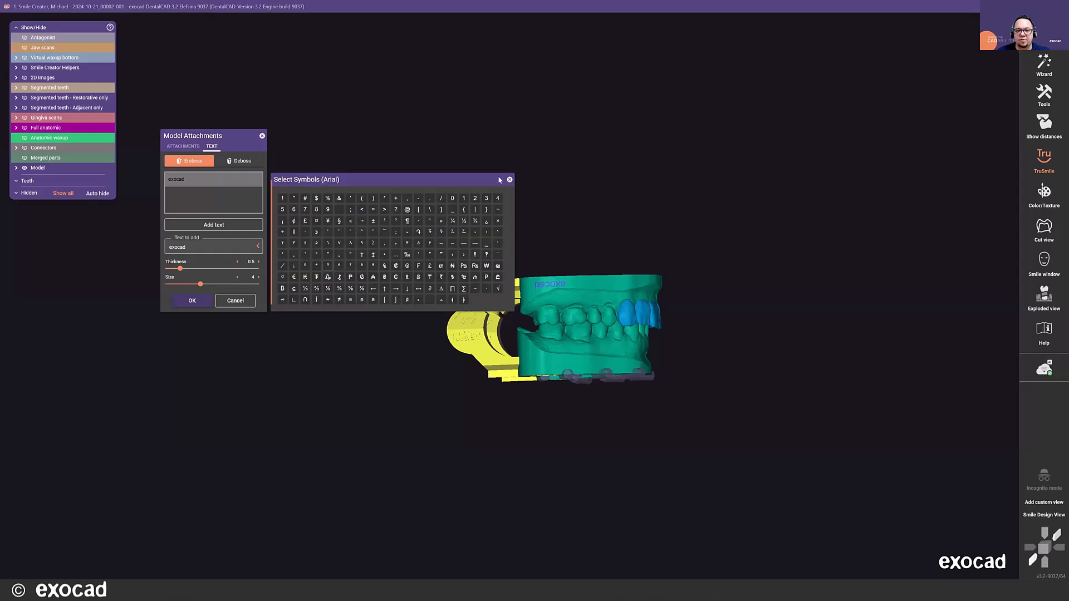
{"action": "left_click", "coordinate": [510, 180]}
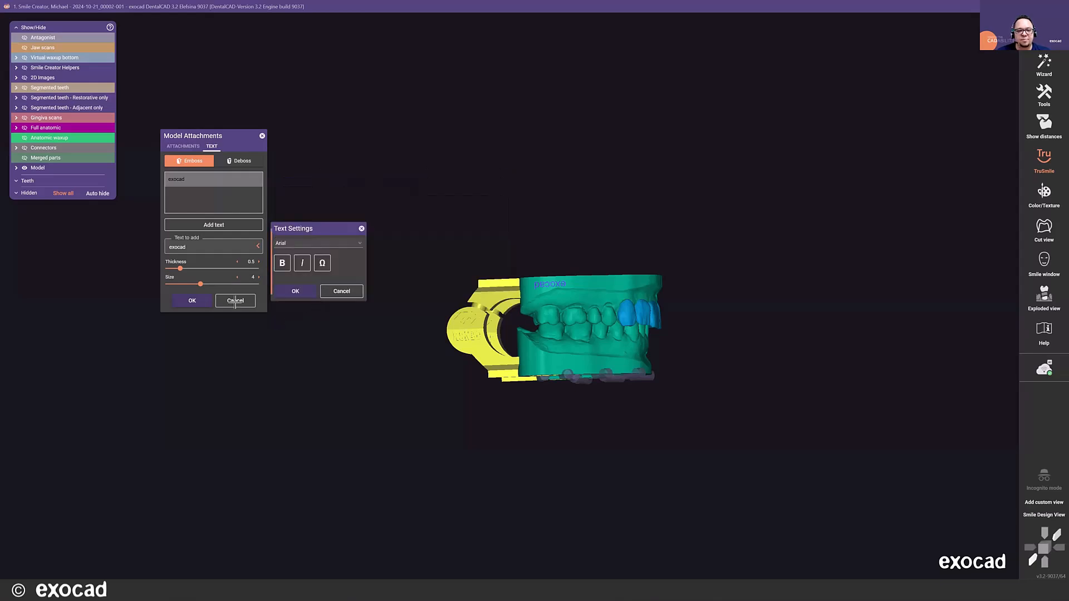
- Cancel the text settings and model attachments, and finish the wizard without saving the scene
{"action": "left_click", "coordinate": [348, 292]}
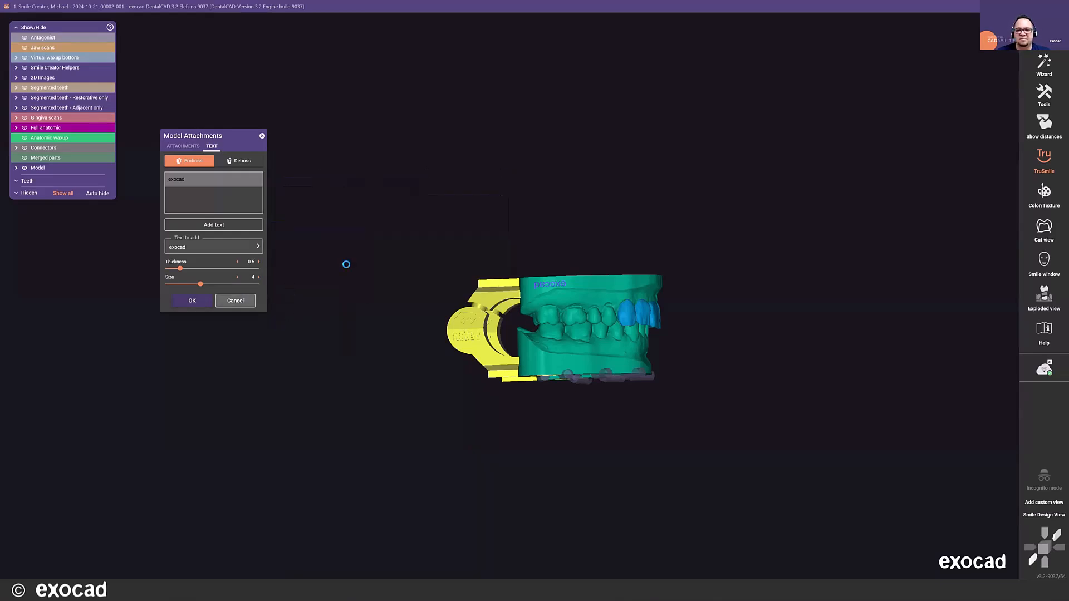
{"action": "left_click", "coordinate": [235, 301]}
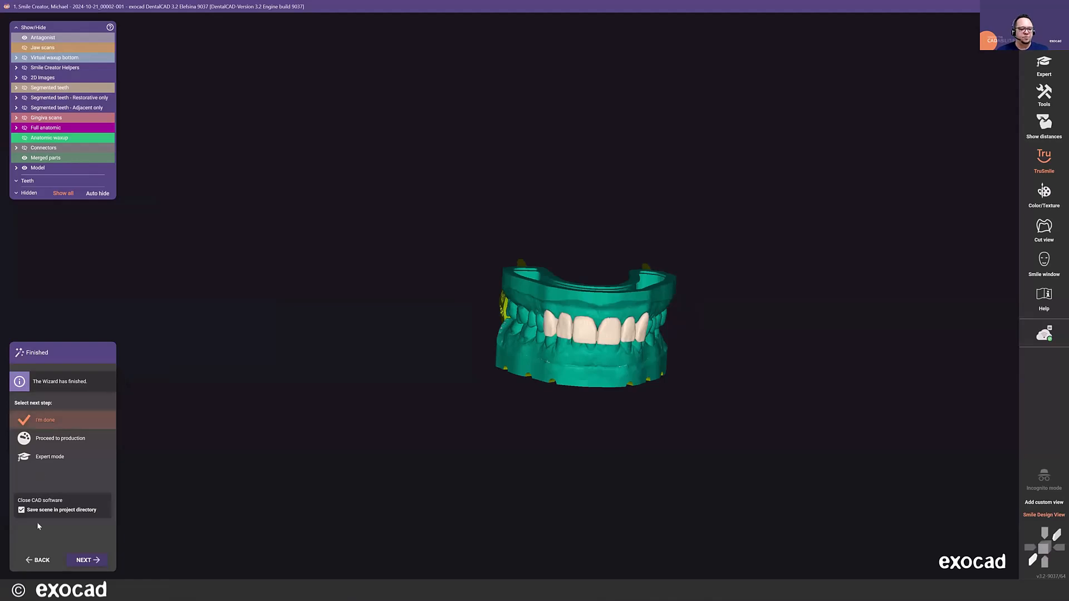
{"action": "left_click", "coordinate": [87, 562]}
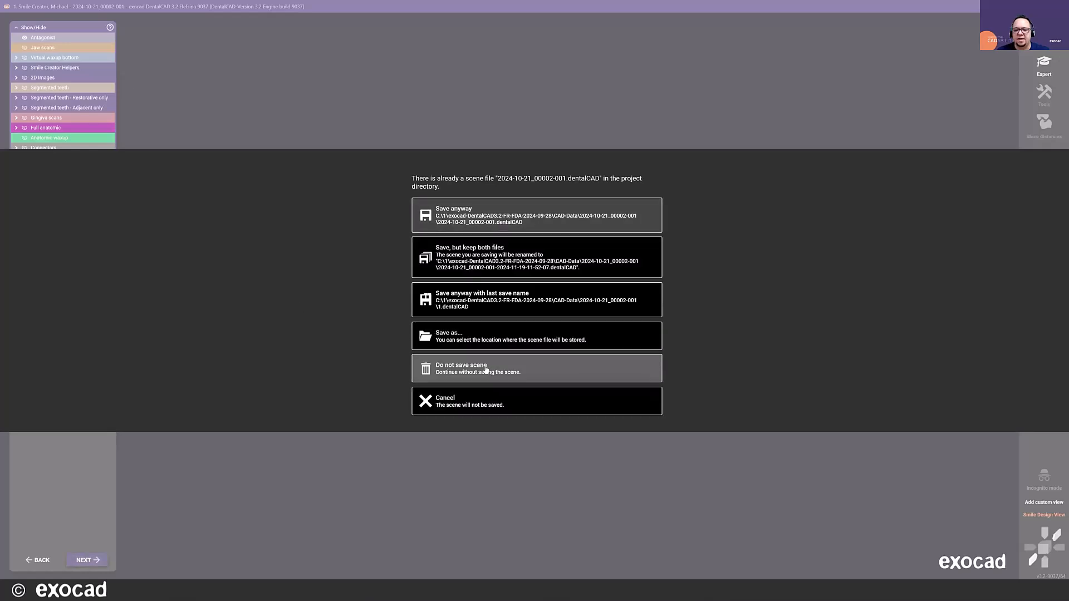
{"action": "left_click", "coordinate": [485, 371]}
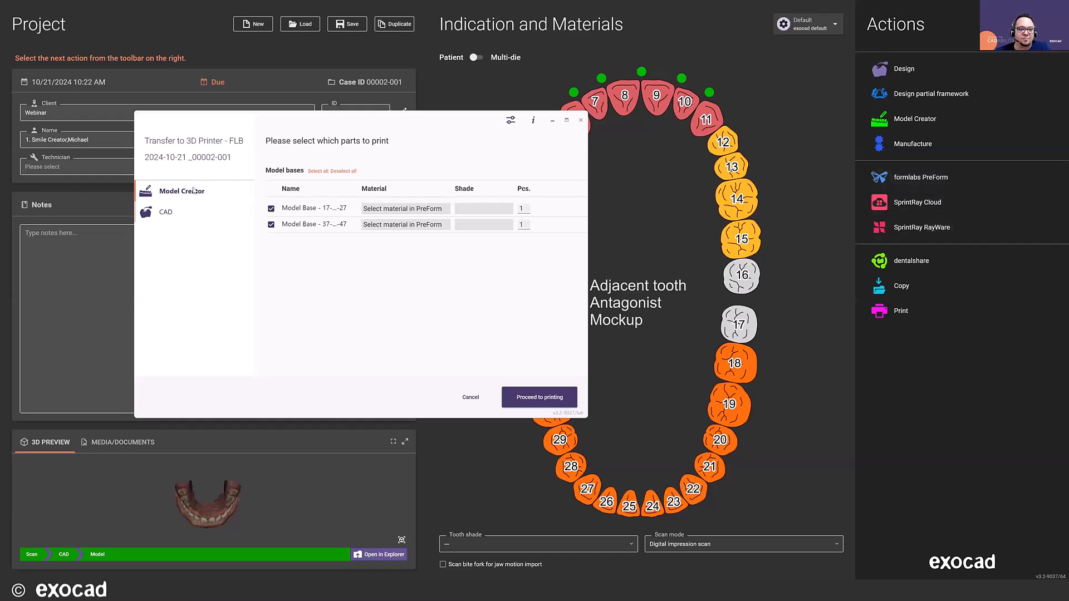
- Compare the Model Creator and CAD parts available for printing, and send the 13 to 23 waxup to formlabs PreForm
{"action": "left_click", "coordinate": [171, 217]}
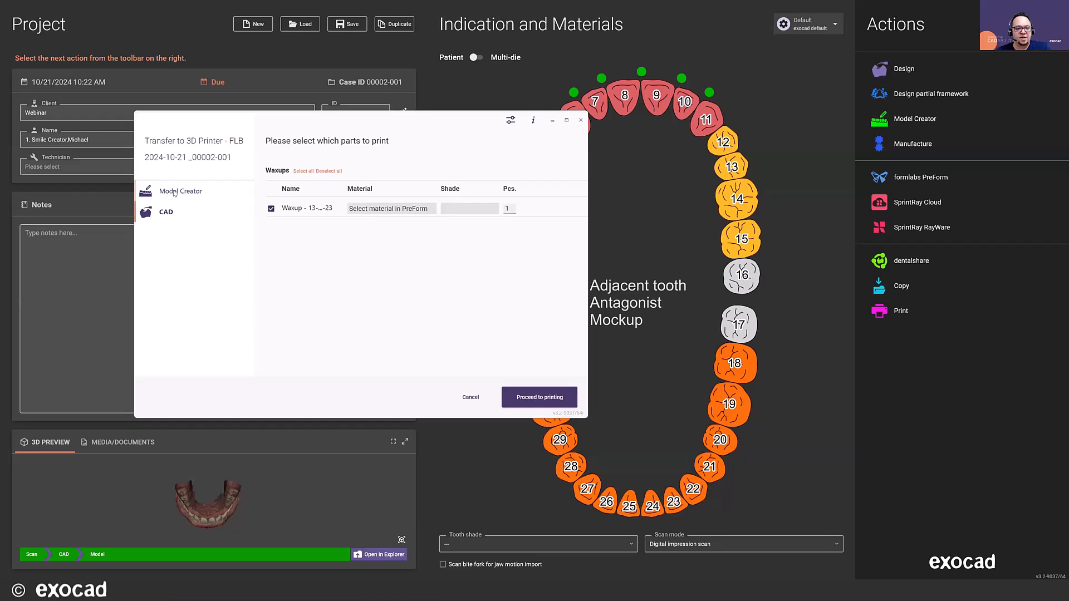
{"action": "left_click", "coordinate": [177, 191]}
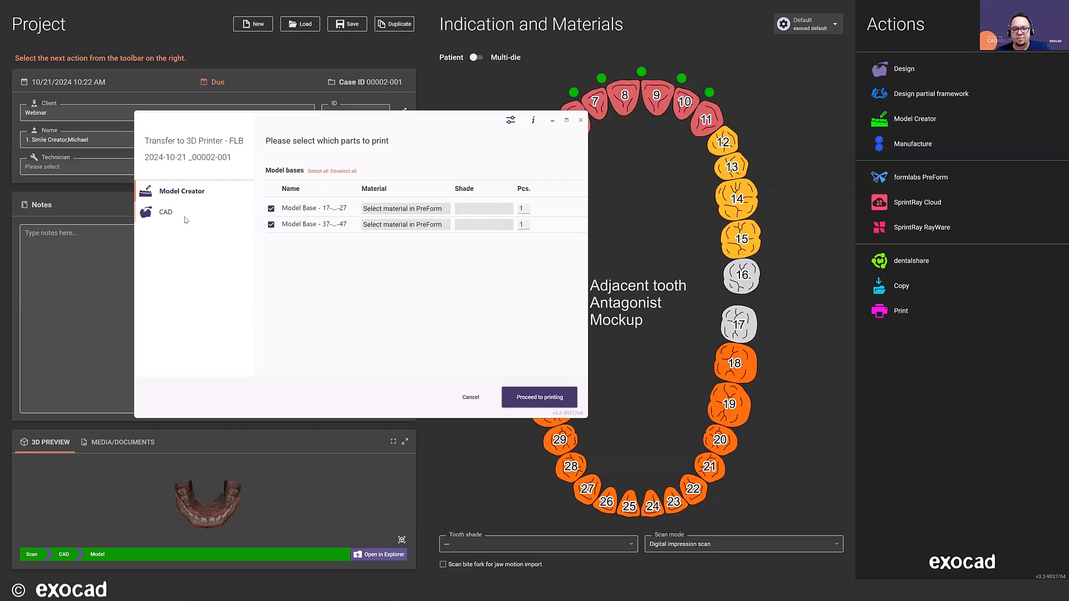
{"action": "left_click", "coordinate": [163, 215]}
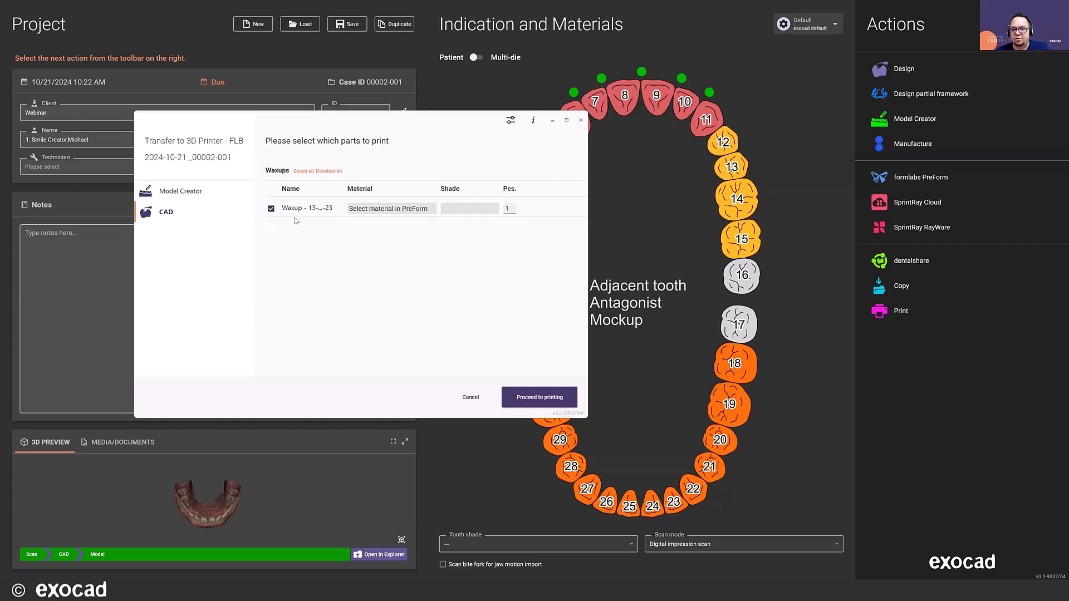
{"action": "left_click", "coordinate": [161, 192]}
{"action": "left_click", "coordinate": [162, 217]}
{"action": "left_click", "coordinate": [536, 393]}
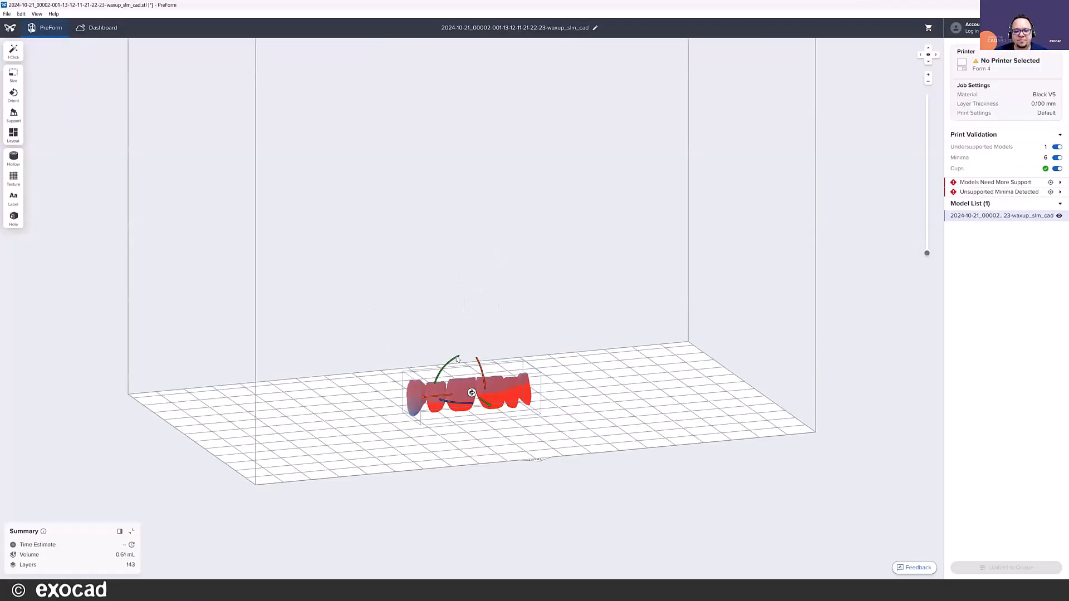
- Examine the waxup up close on the PreForm build platform and return to the exocad project
{"action": "scroll", "coordinate": [339, 369], "scroll_direction": "down", "scroll_amount": 6}
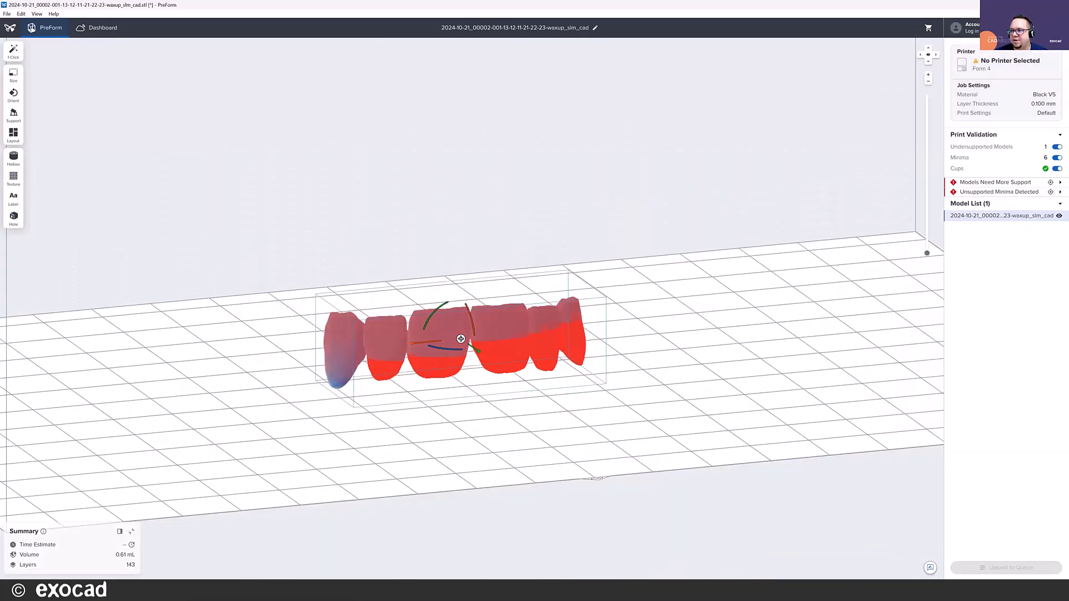
{"action": "key", "text": "ctrl+n"}
{"action": "left_click", "coordinate": [427, 336]}
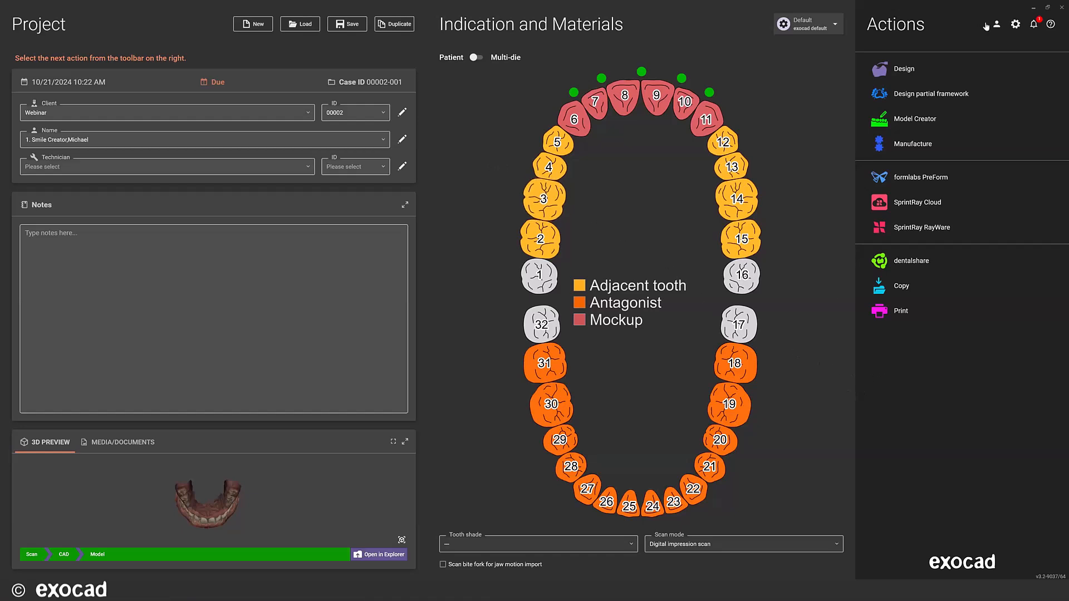
- Review the project software's user interface, dentalshare and iTero connection settings without changing them
{"action": "left_click", "coordinate": [1014, 25]}
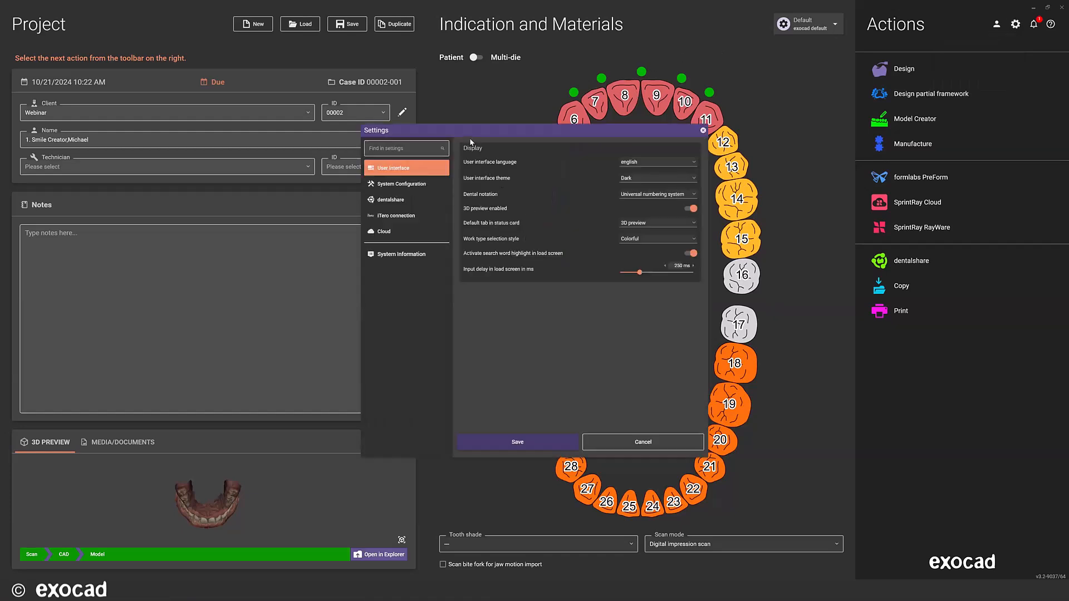
{"action": "left_click_drag", "start_coordinate": [472, 132], "coordinate": [518, 64]}
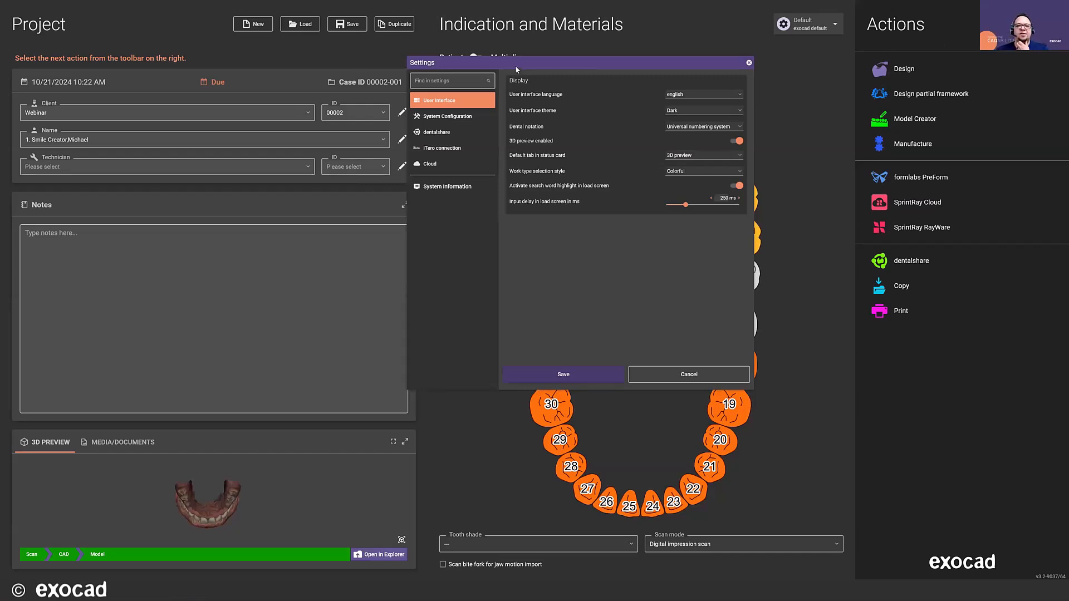
{"action": "left_click_drag", "start_coordinate": [516, 65], "coordinate": [509, 65]}
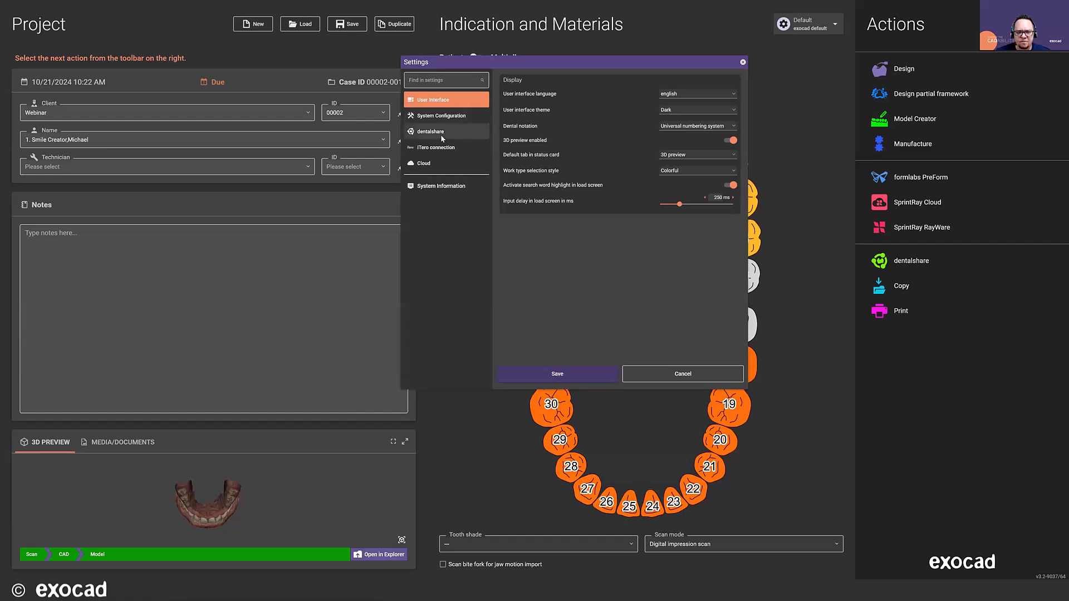
{"action": "left_click", "coordinate": [427, 132]}
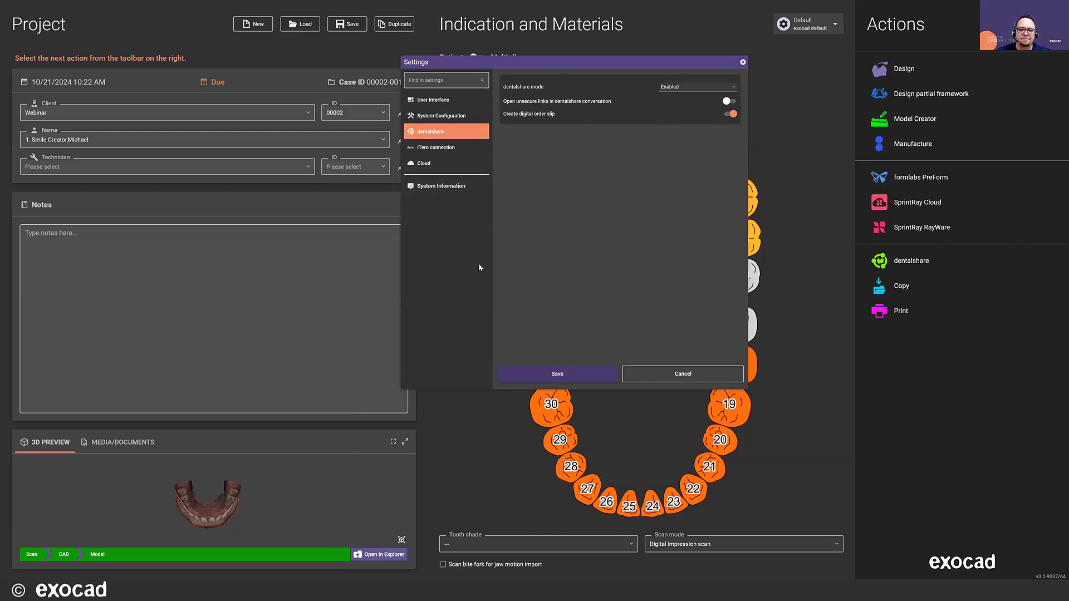
{"action": "left_click", "coordinate": [440, 149]}
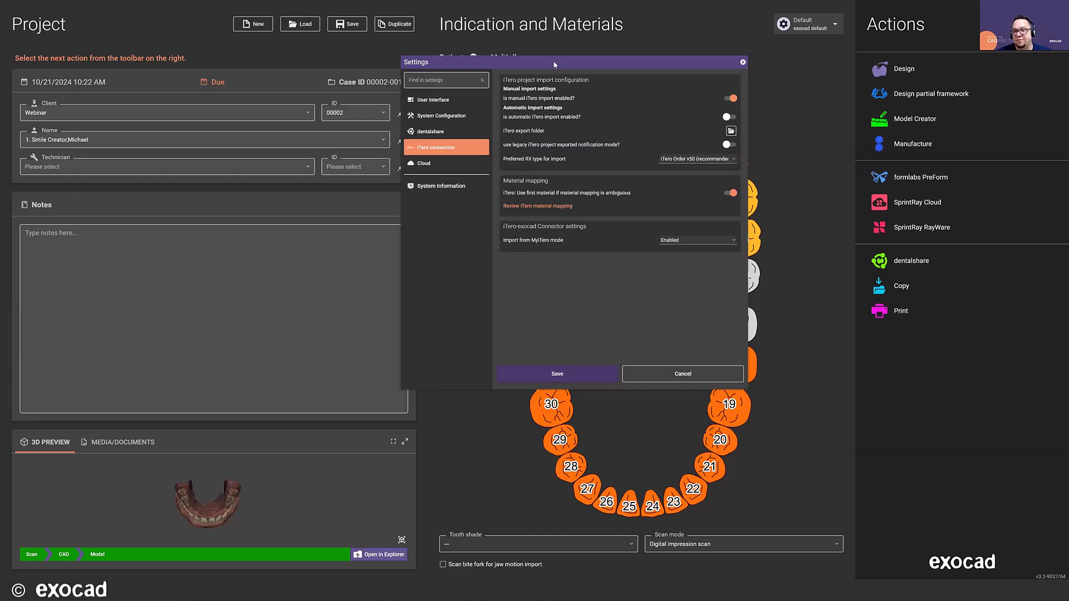
{"action": "mouse_move", "coordinate": [553, 62]}
{"action": "left_mouse_down"}
{"action": "mouse_move", "coordinate": [544, 48]}
{"action": "mouse_move", "coordinate": [560, 48]}
{"action": "left_mouse_up"}
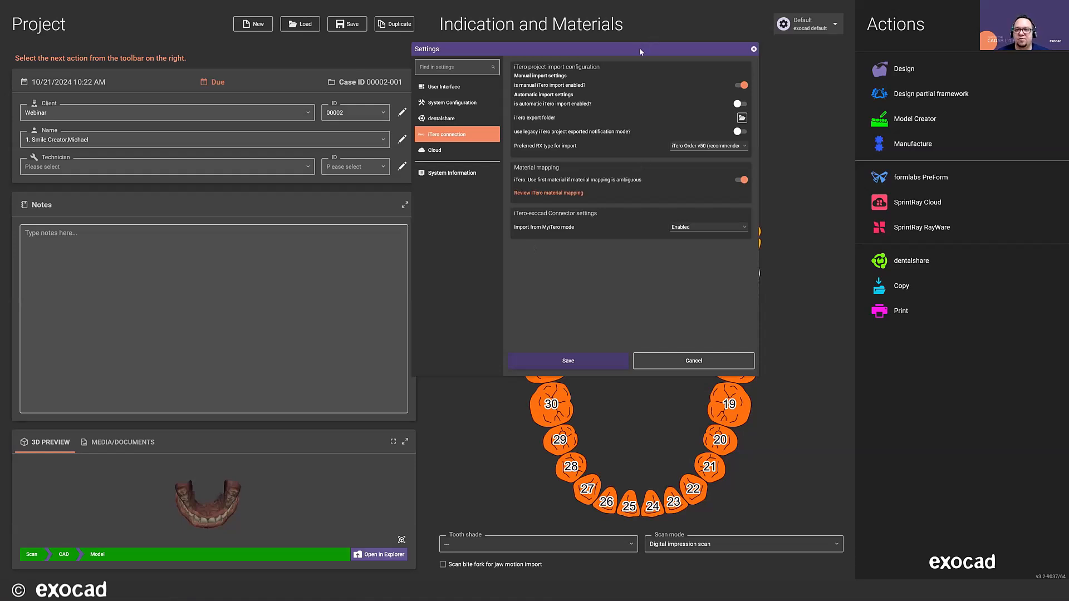
{"action": "left_click_drag", "start_coordinate": [638, 51], "coordinate": [637, 62]}
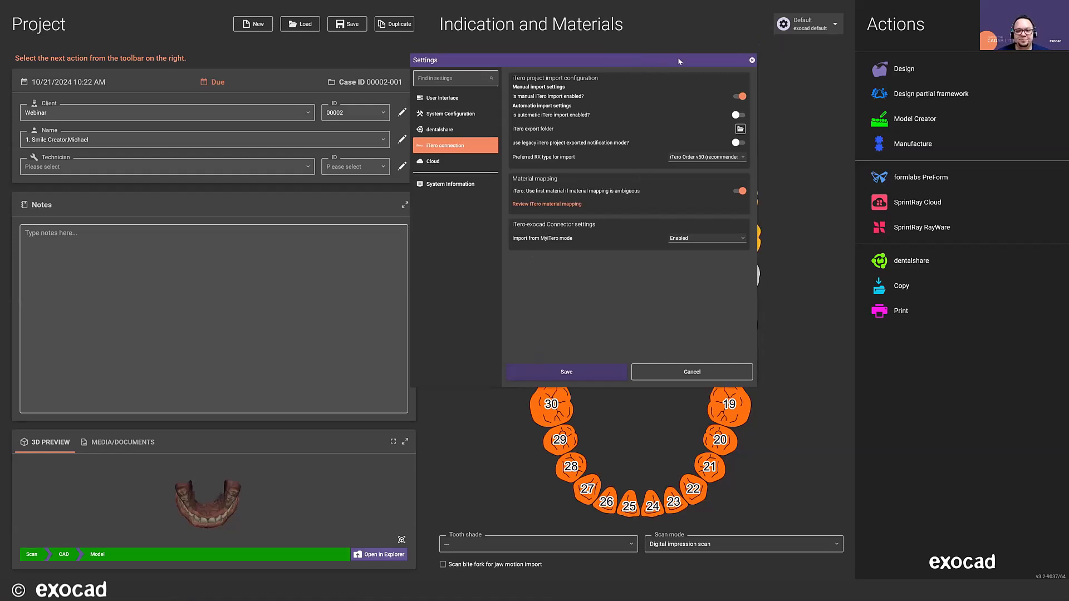
{"action": "left_click", "coordinate": [752, 61]}
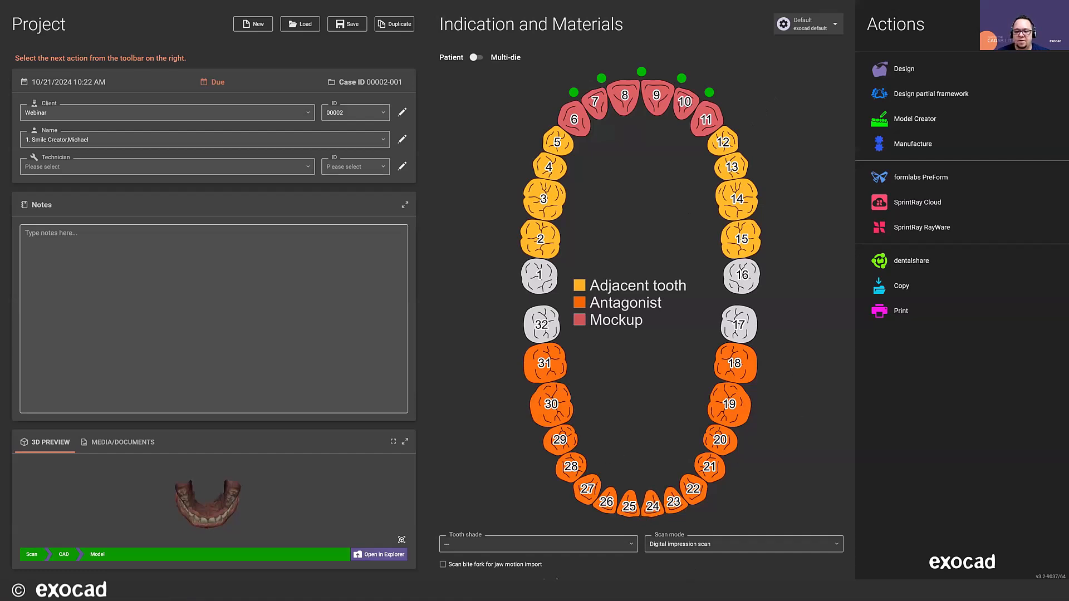
- Switch to File Explorer and launch DentalCADApp from its shortcut in the Desktop folder
{"action": "key", "text": "alt+Tab"}
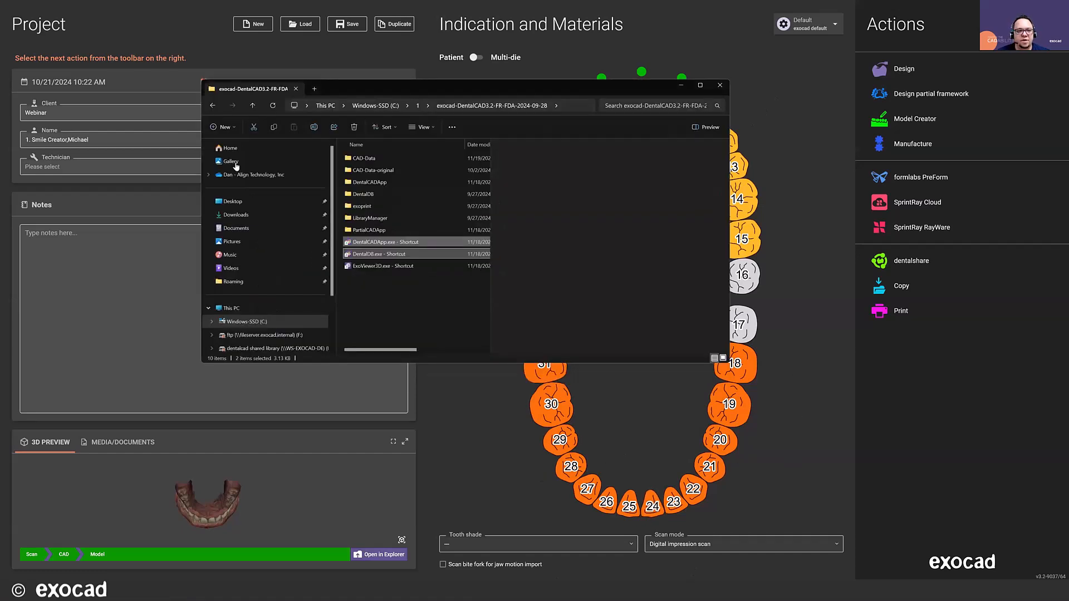
{"action": "left_click", "coordinate": [246, 205]}
{"action": "left_click_drag", "start_coordinate": [487, 187], "coordinate": [489, 285]}
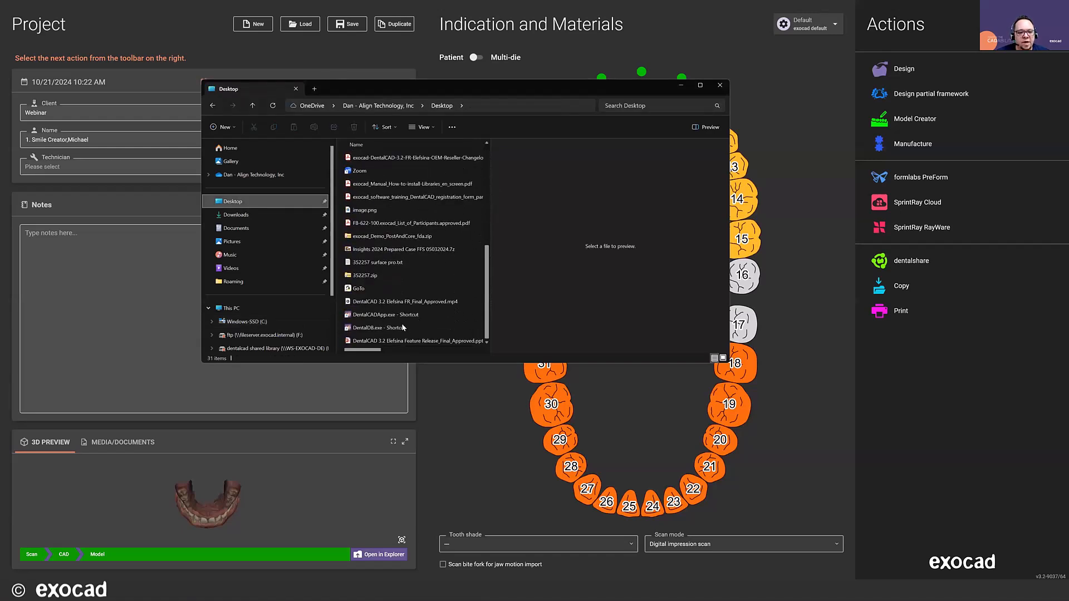
{"action": "double_click", "coordinate": [382, 315]}
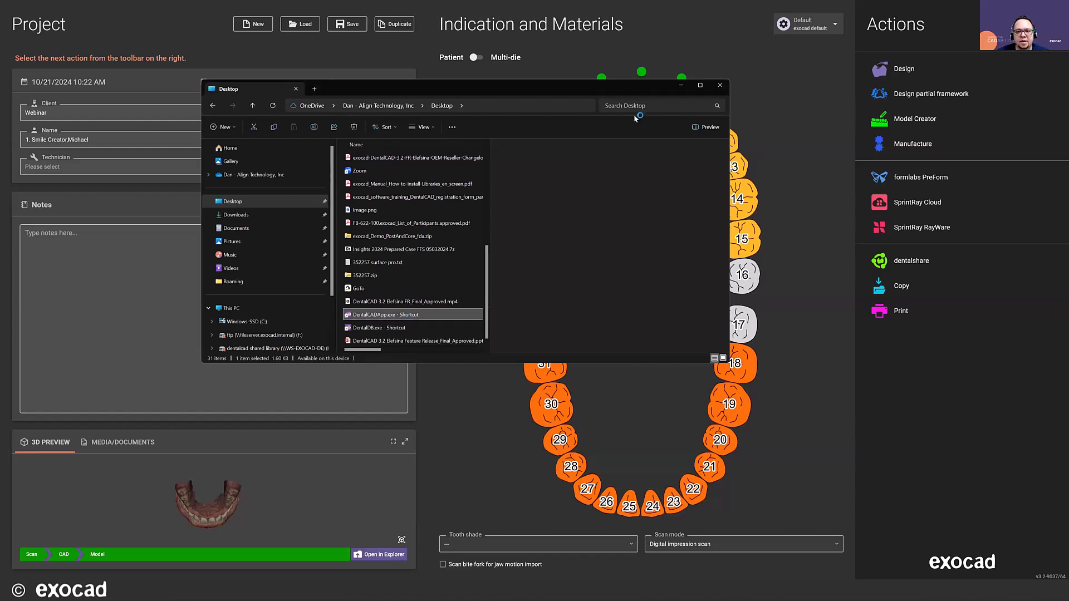
{"action": "left_click", "coordinate": [681, 85]}
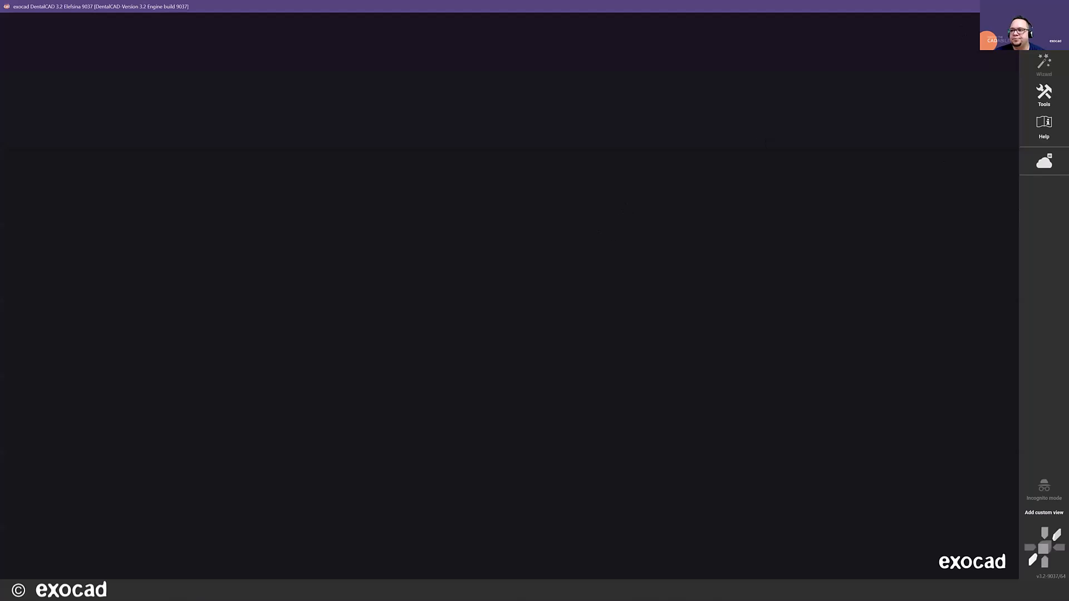
- Review the DentalCAD user interface, Design Workflows and Add-on Modules settings without changing them
{"action": "left_click", "coordinate": [1043, 94]}
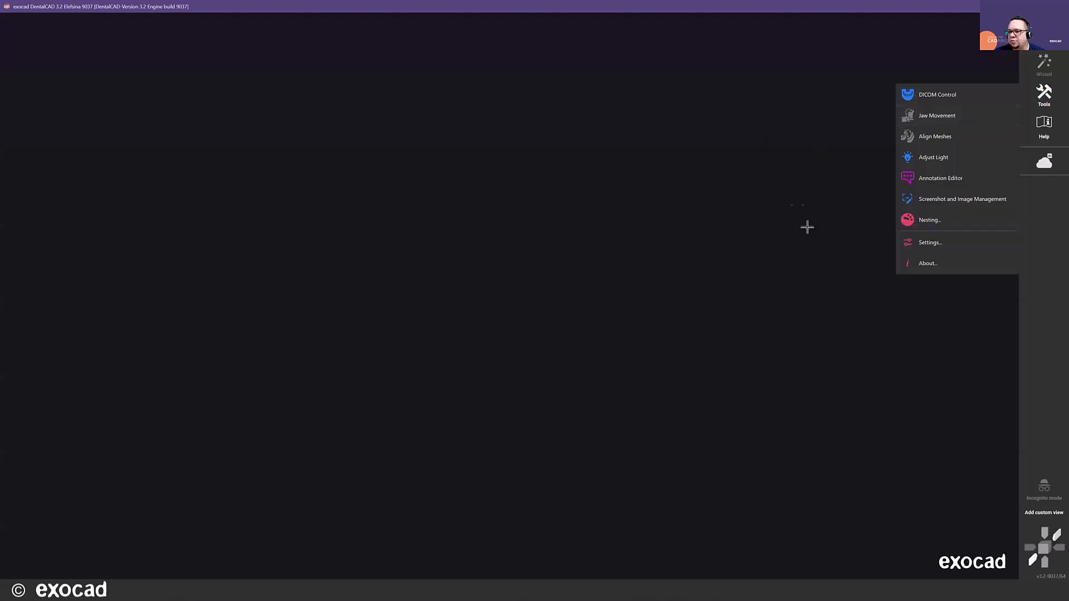
{"action": "left_click", "coordinate": [915, 244]}
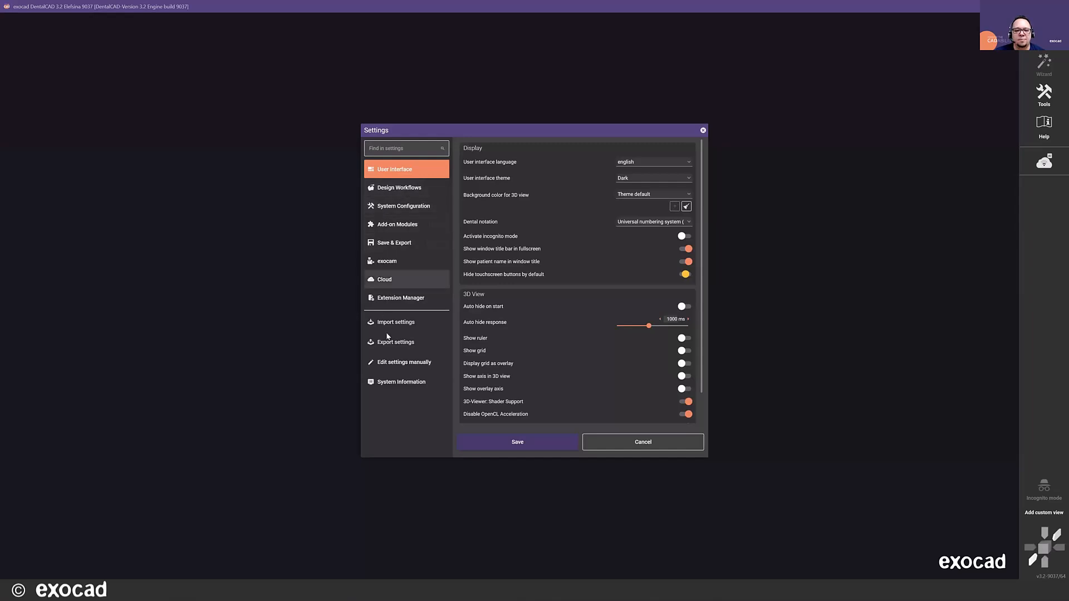
{"action": "left_click", "coordinate": [396, 191]}
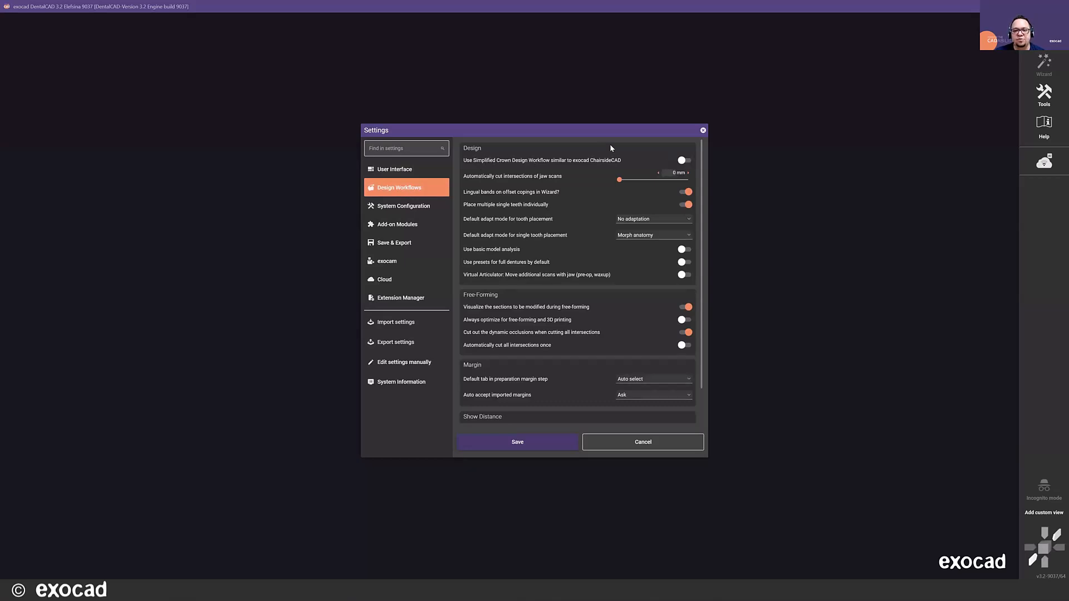
{"action": "left_click", "coordinate": [391, 226]}
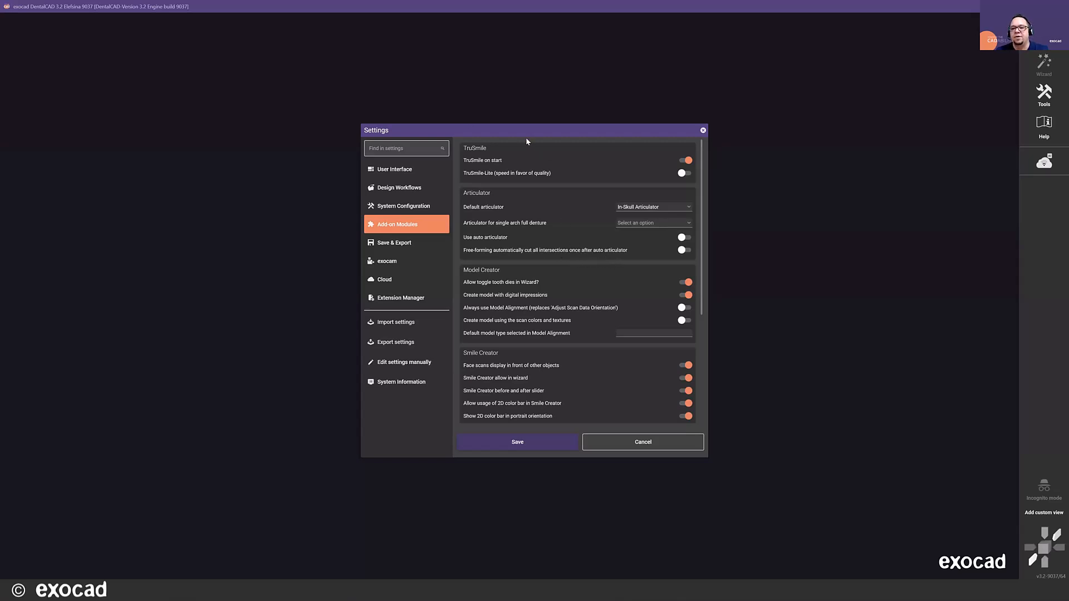
{"action": "left_click_drag", "start_coordinate": [520, 131], "coordinate": [512, 127]}
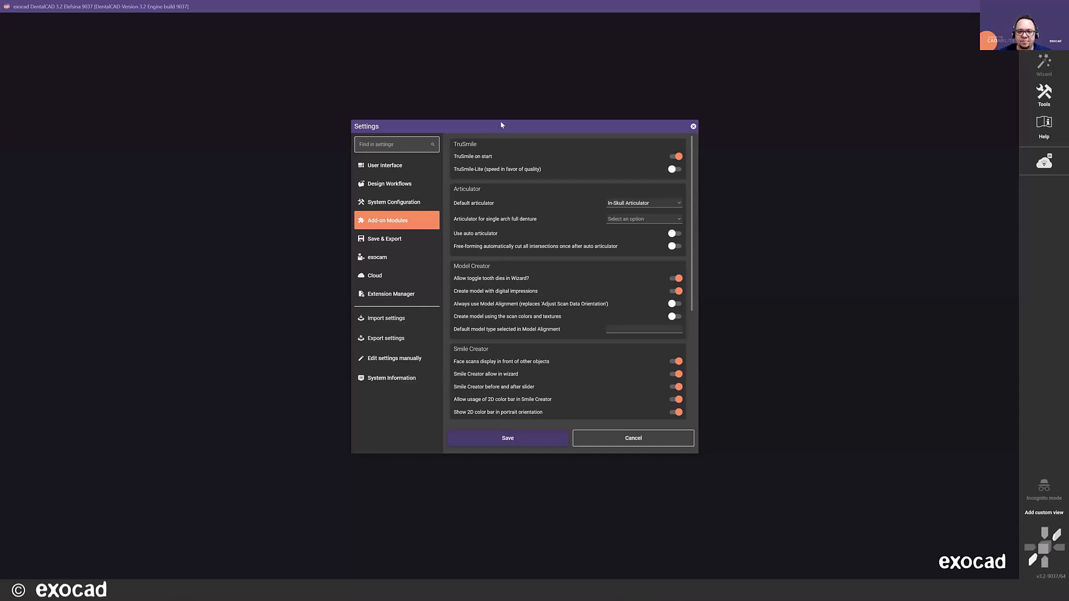
{"action": "left_click_drag", "start_coordinate": [500, 127], "coordinate": [486, 129]}
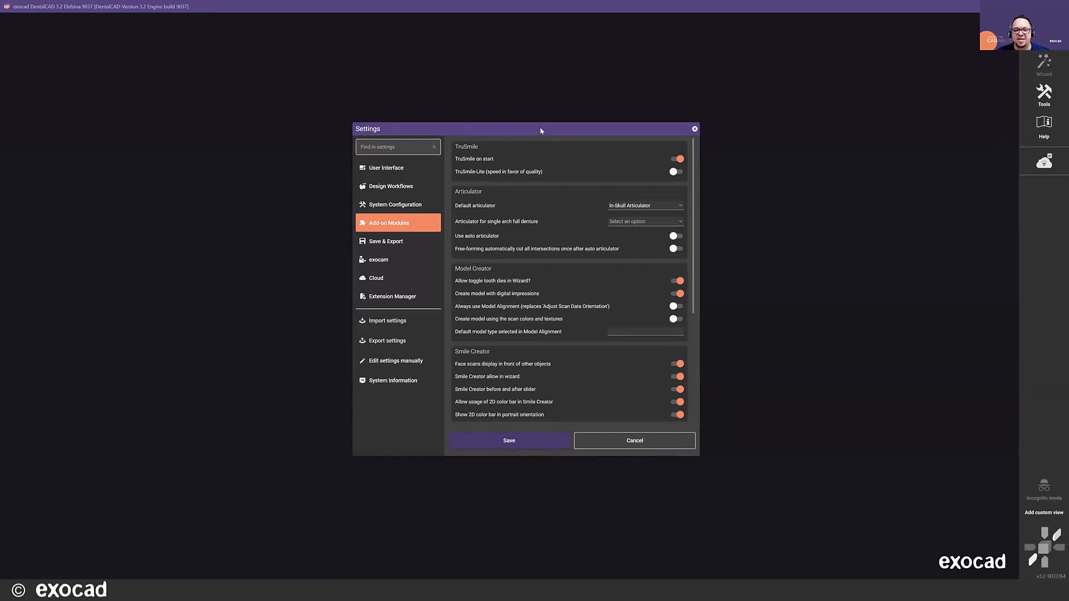
{"action": "left_click", "coordinate": [695, 128]}
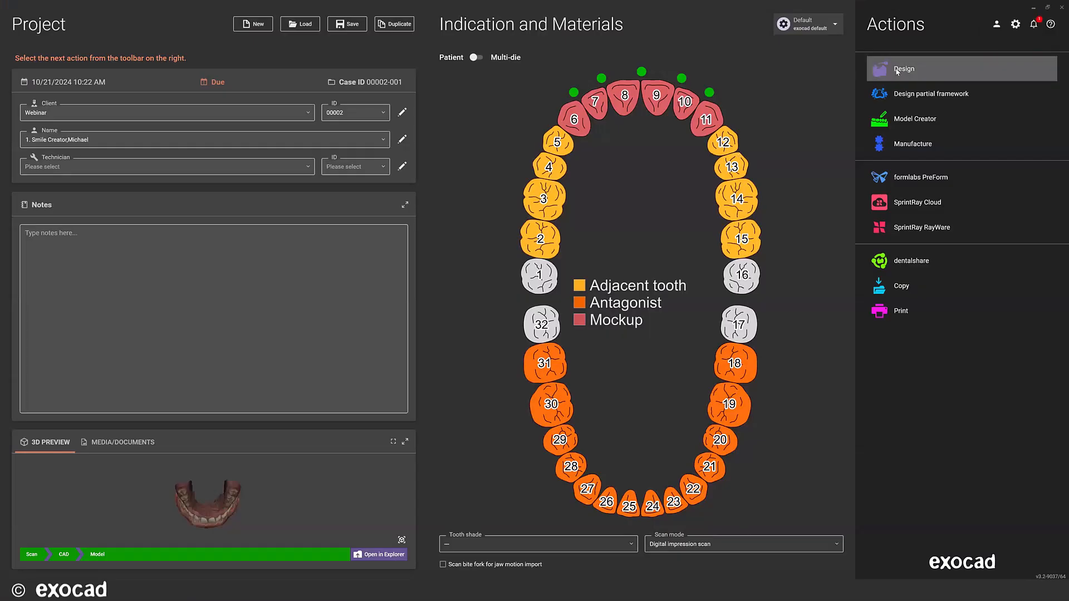
- Open the project for design from the saved scene "2nd smile design" and leave the wizard for Expert mode
{"action": "left_click", "coordinate": [898, 71]}
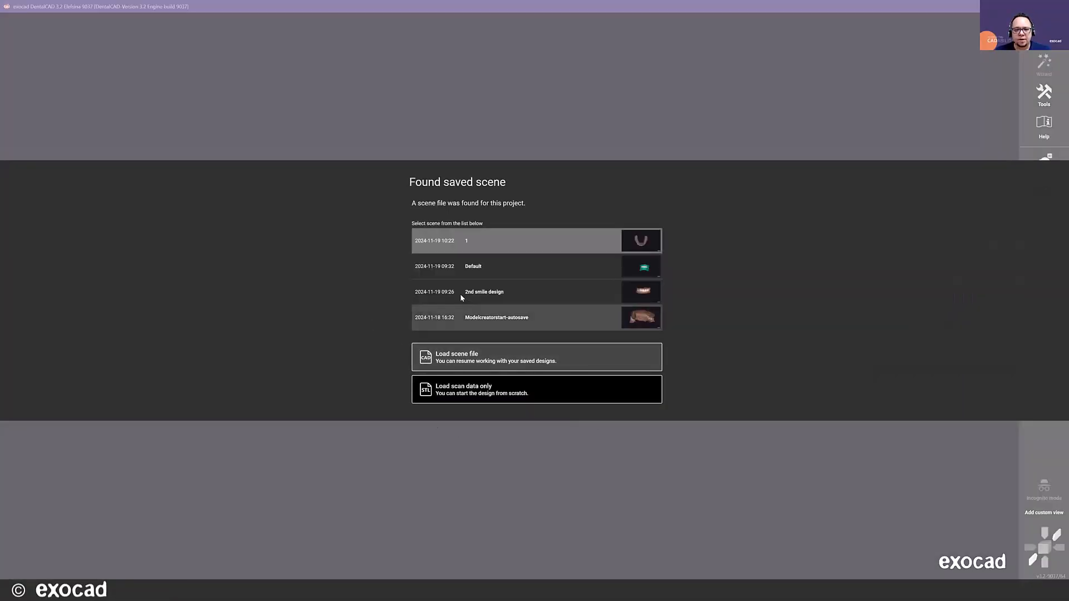
{"action": "double_click", "coordinate": [494, 293]}
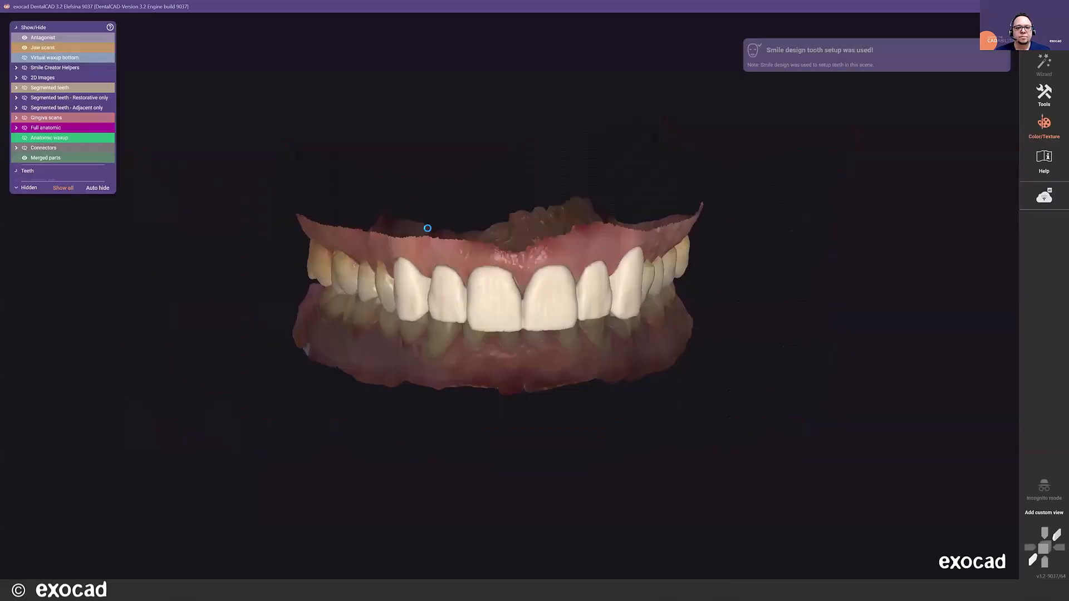
{"action": "right_click_drag", "start_coordinate": [444, 359], "coordinate": [390, 348]}
{"action": "left_click", "coordinate": [1043, 64]}
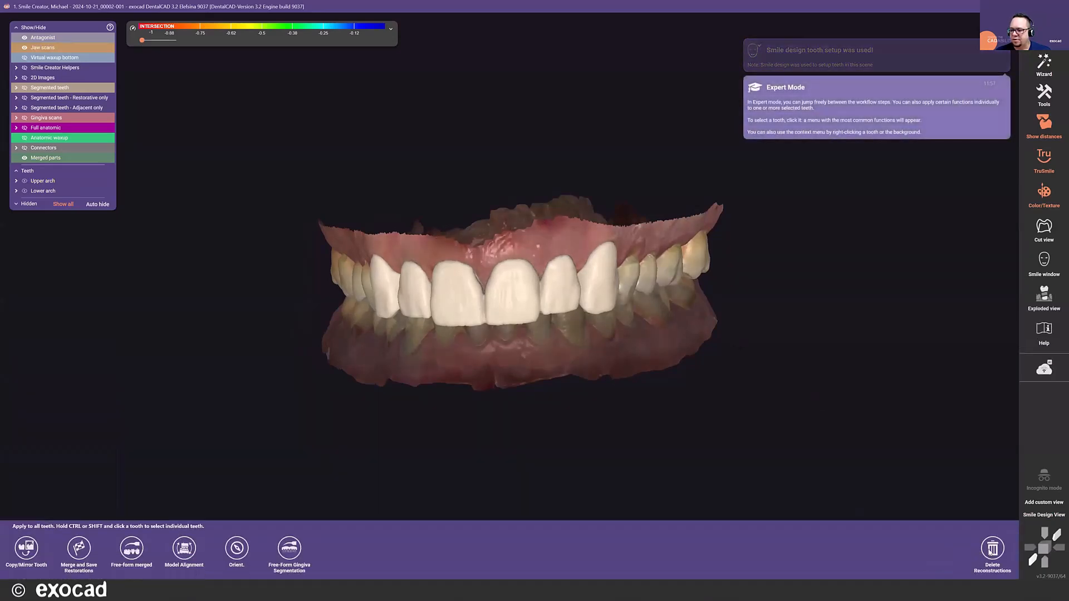
- Delete the merged waxup reconstruction of teeth 6 to 11
{"action": "left_click", "coordinate": [992, 549]}
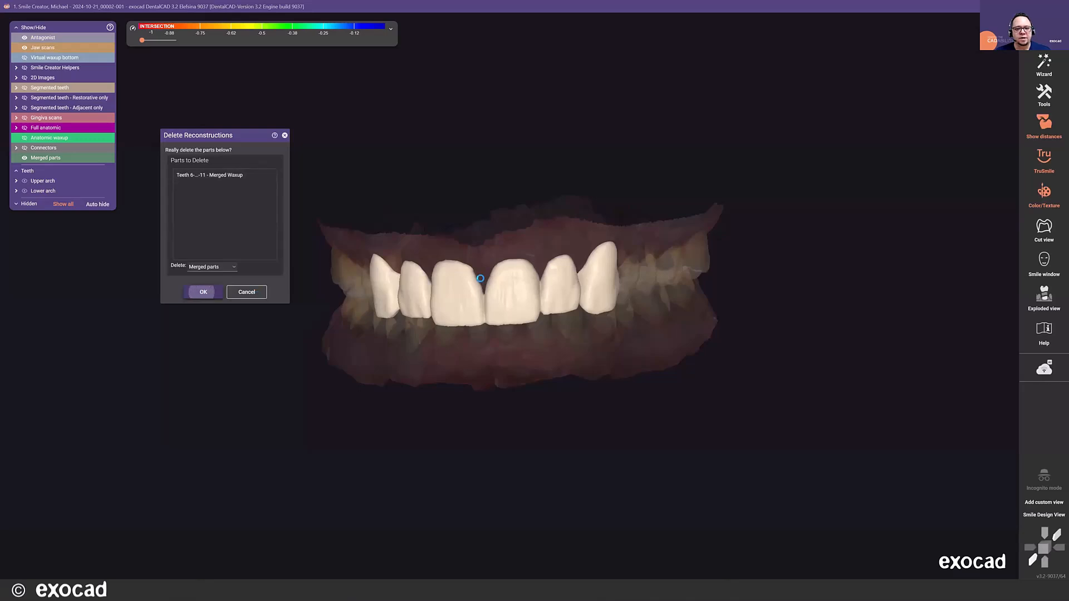
{"action": "left_click", "coordinate": [203, 293]}
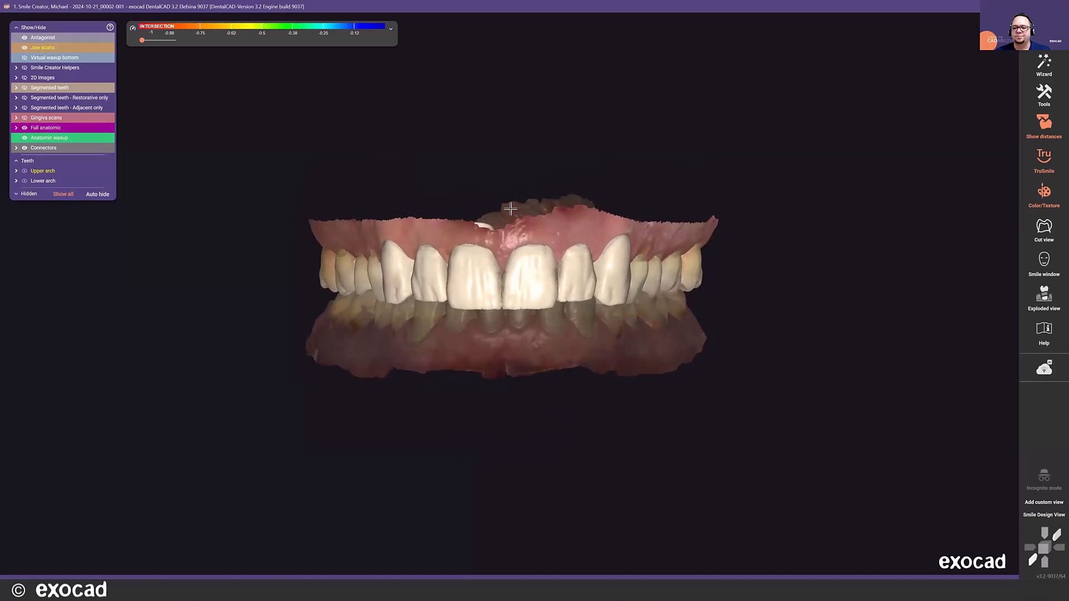
- Export the tooth models of the mockup design for teeth 6 to 11
{"action": "left_click", "coordinate": [1038, 35]}
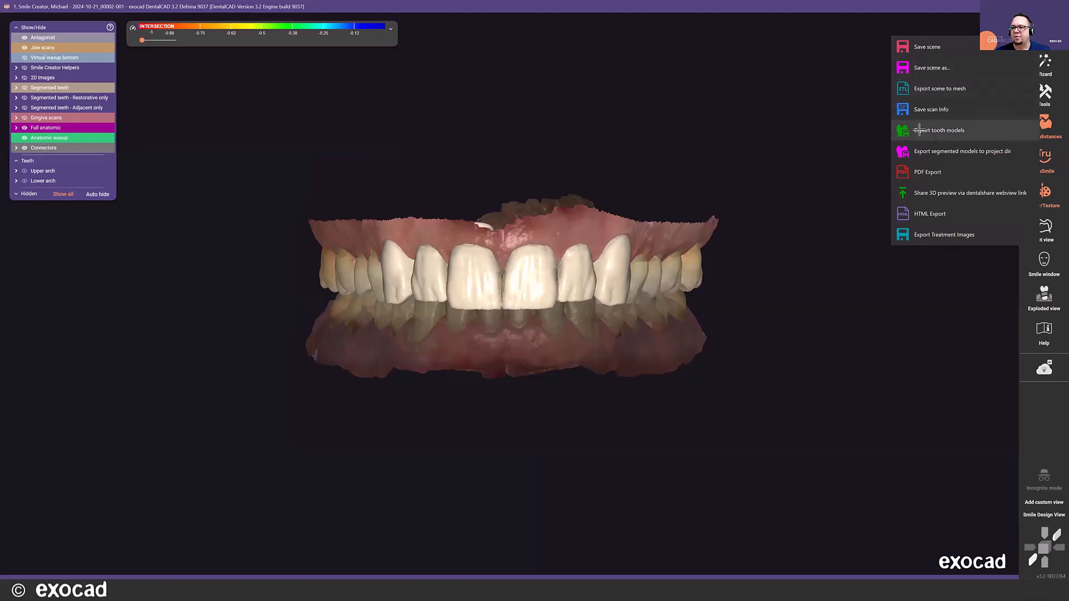
{"action": "left_click", "coordinate": [919, 130]}
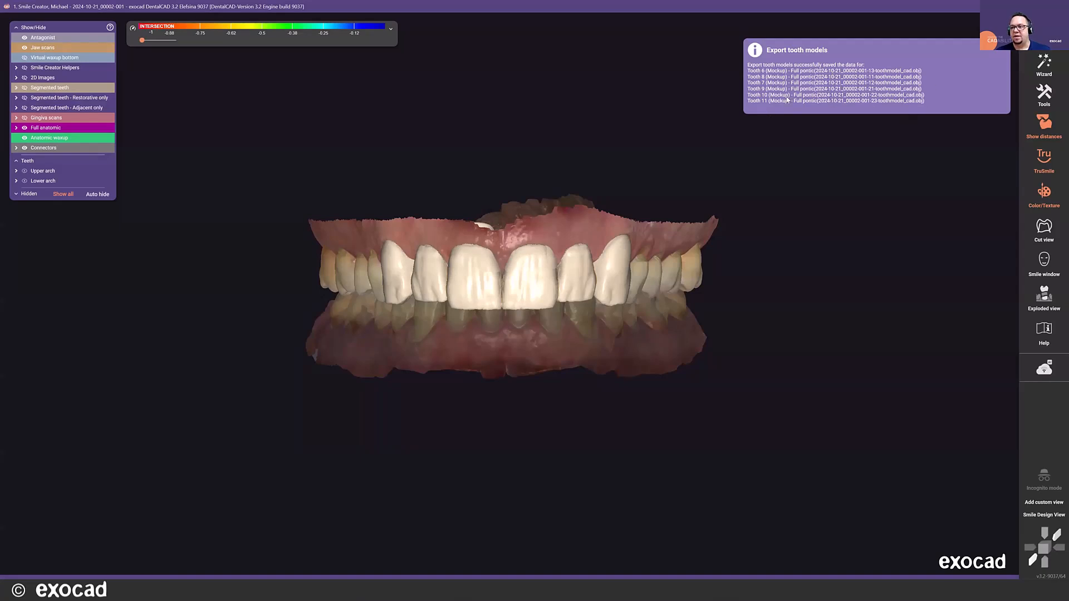
- Switch to the project database, open the project folder in File Explorer and check the exported tooth model files
{"action": "mouse_move", "coordinate": [704, 566]}
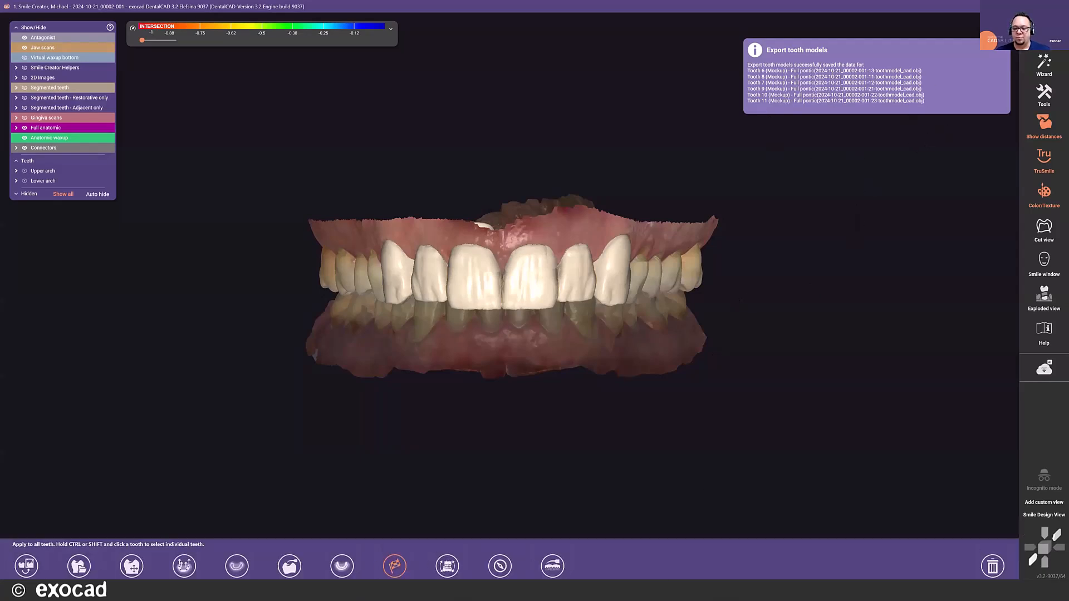
{"action": "left_click", "coordinate": [663, 590]}
{"action": "left_click", "coordinate": [373, 555]}
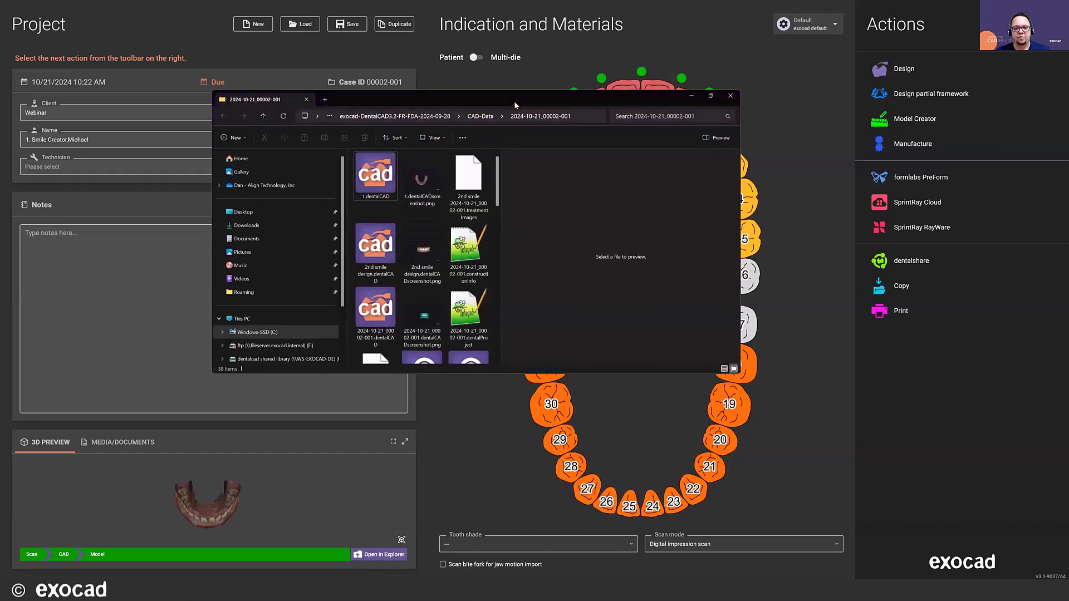
{"action": "double_click", "coordinate": [513, 101]}
{"action": "left_click", "coordinate": [265, 169]}
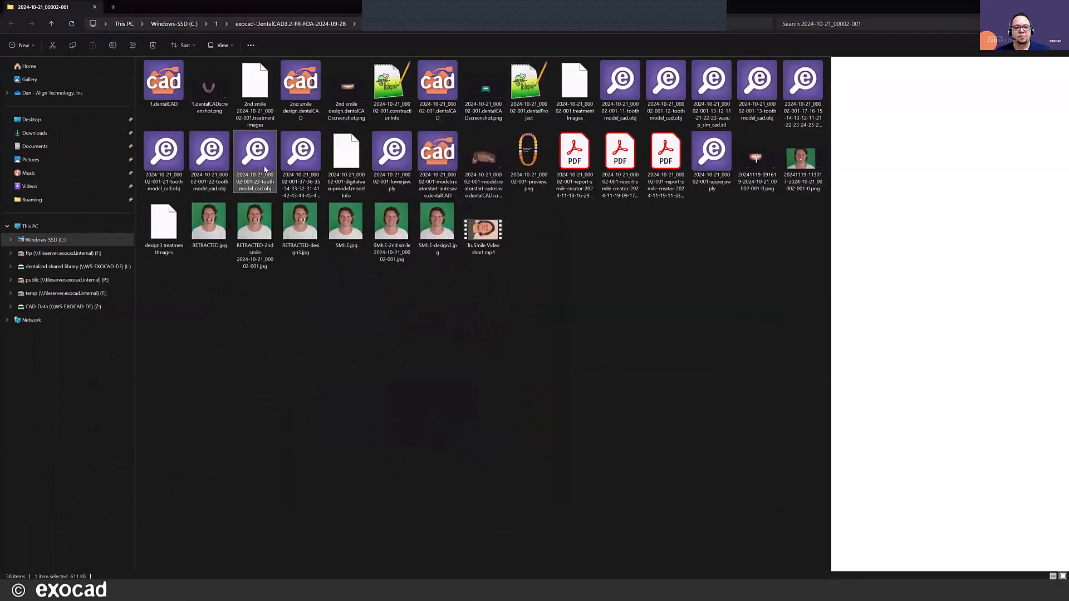
{"action": "key", "text": "Right"}
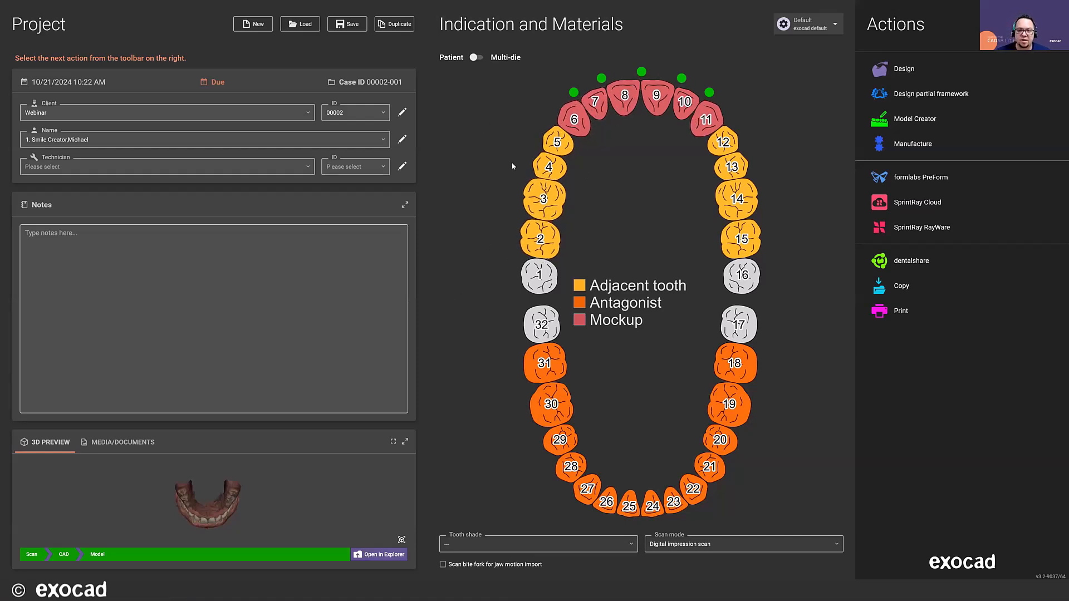
- Change teeth 6 to 11 from Mockup to Anatomic crown in 3D Print material and save the project
{"action": "left_click", "coordinate": [569, 119]}
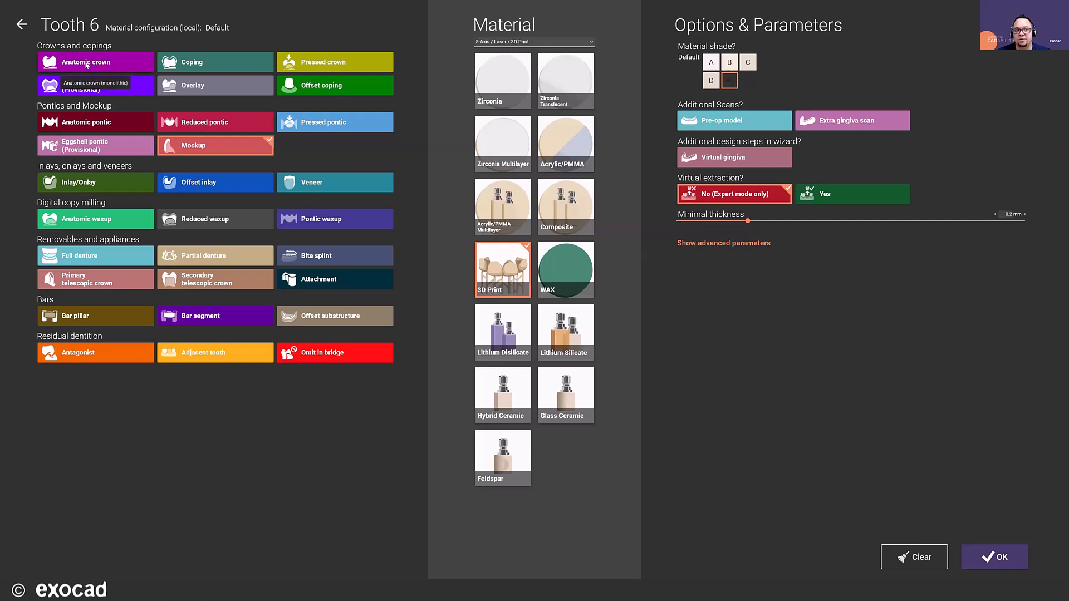
{"action": "left_click", "coordinate": [87, 63]}
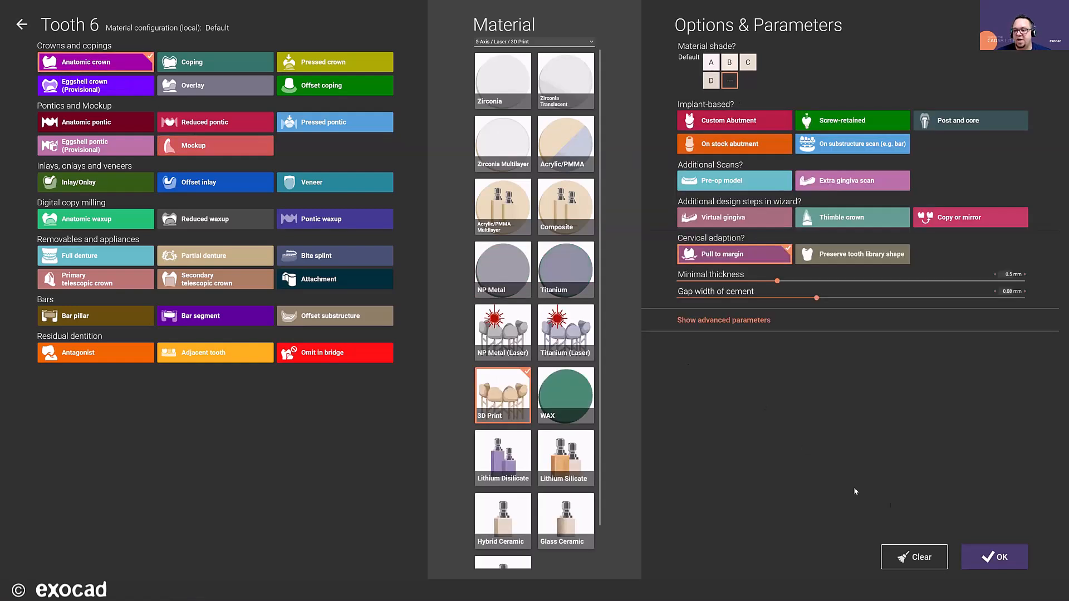
{"action": "left_click", "coordinate": [989, 557]}
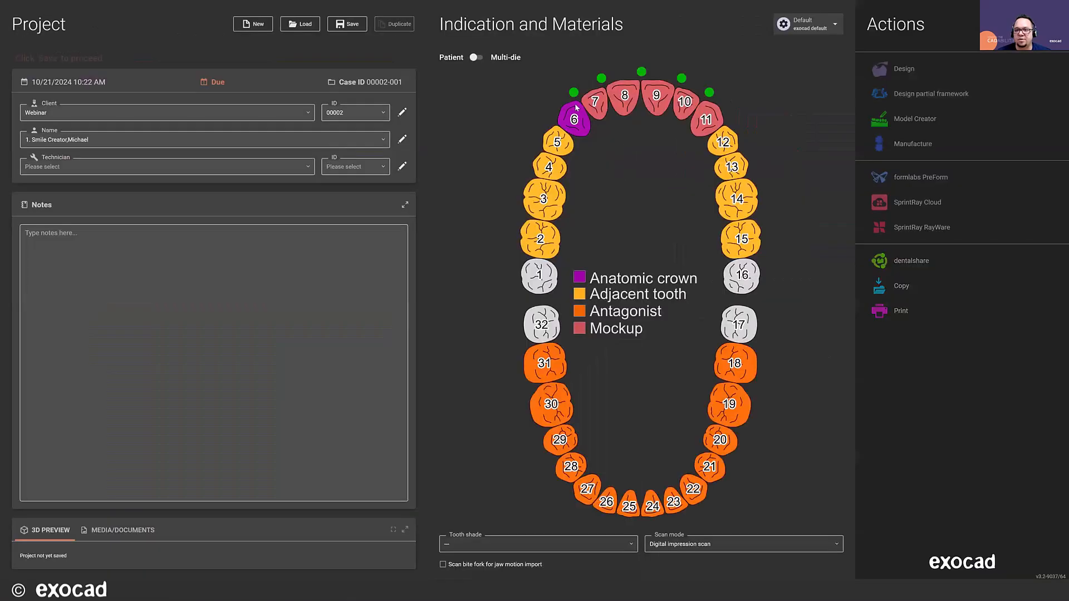
{"action": "left_click", "coordinate": [596, 105]}
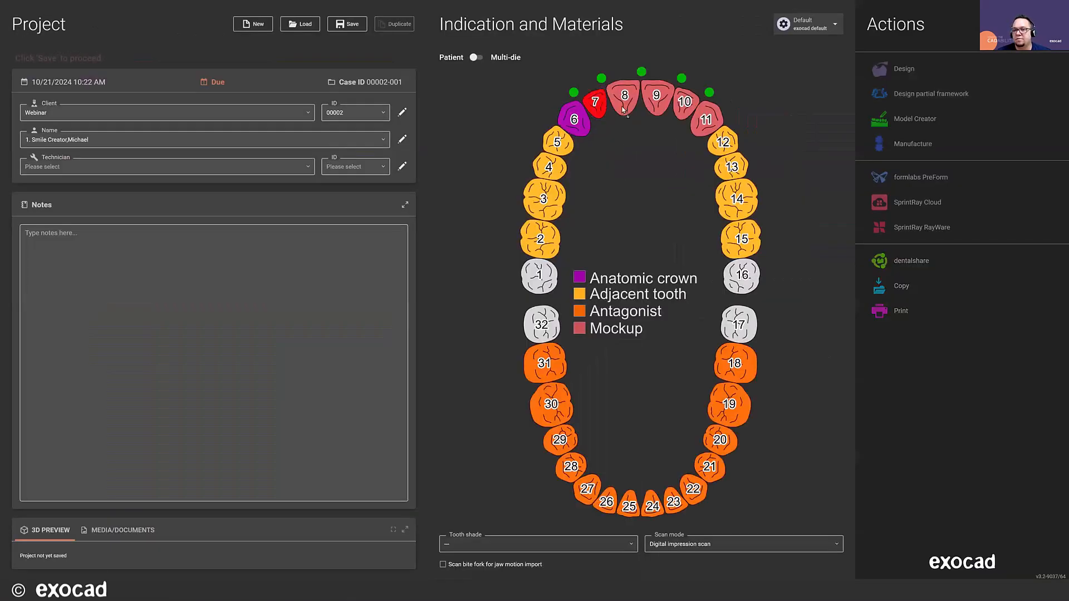
{"action": "left_click", "coordinate": [706, 119], "text": "shift"}
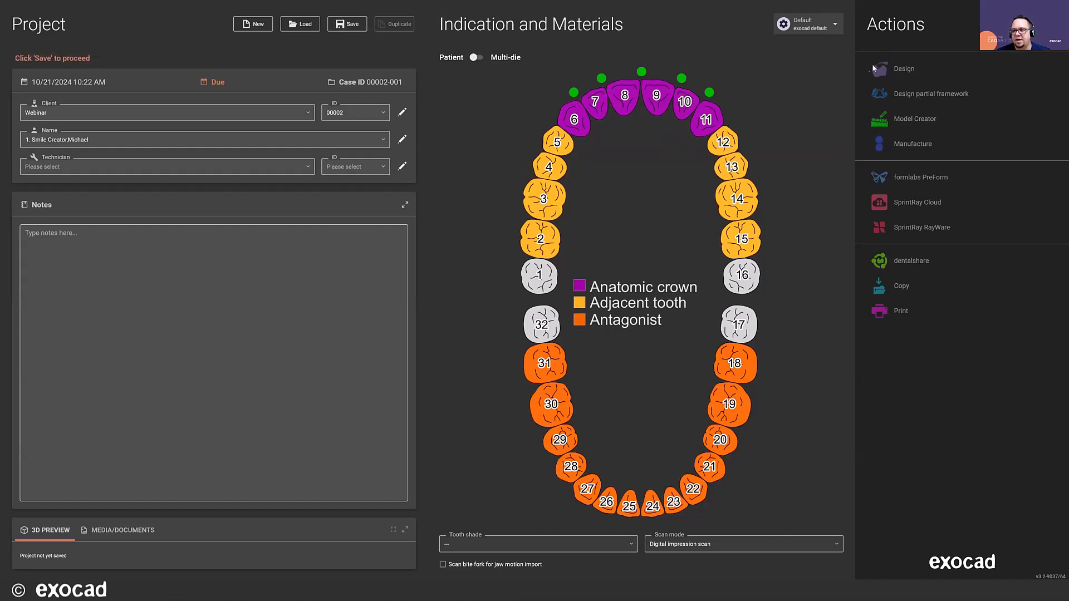
{"action": "left_click", "coordinate": [335, 25]}
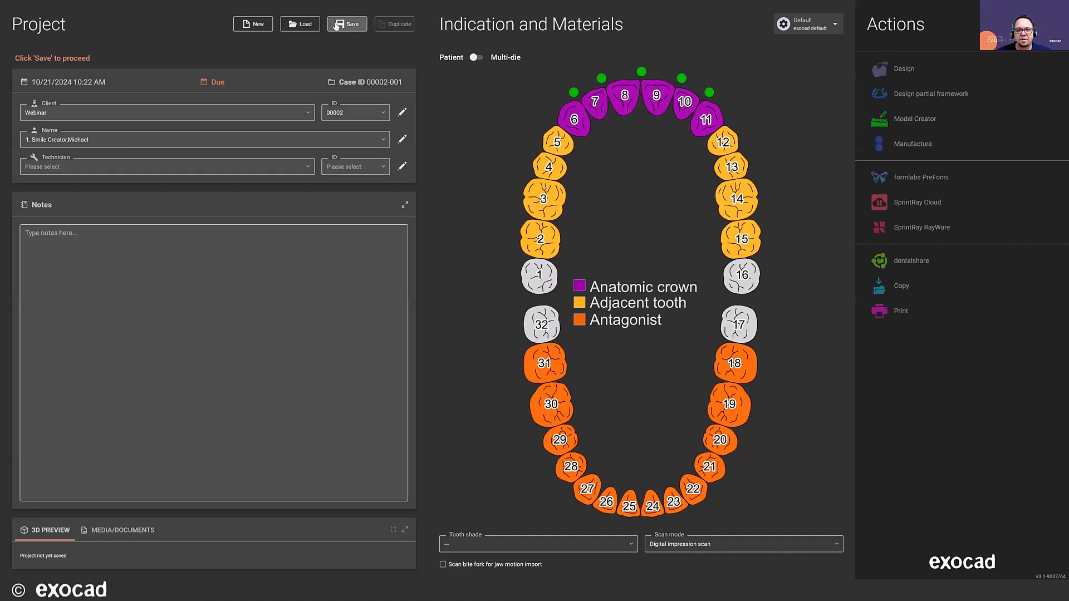
- Start an additional design instance with scan data only, loading the previously designed tooth models but no treatment images
{"action": "left_click", "coordinate": [932, 72]}
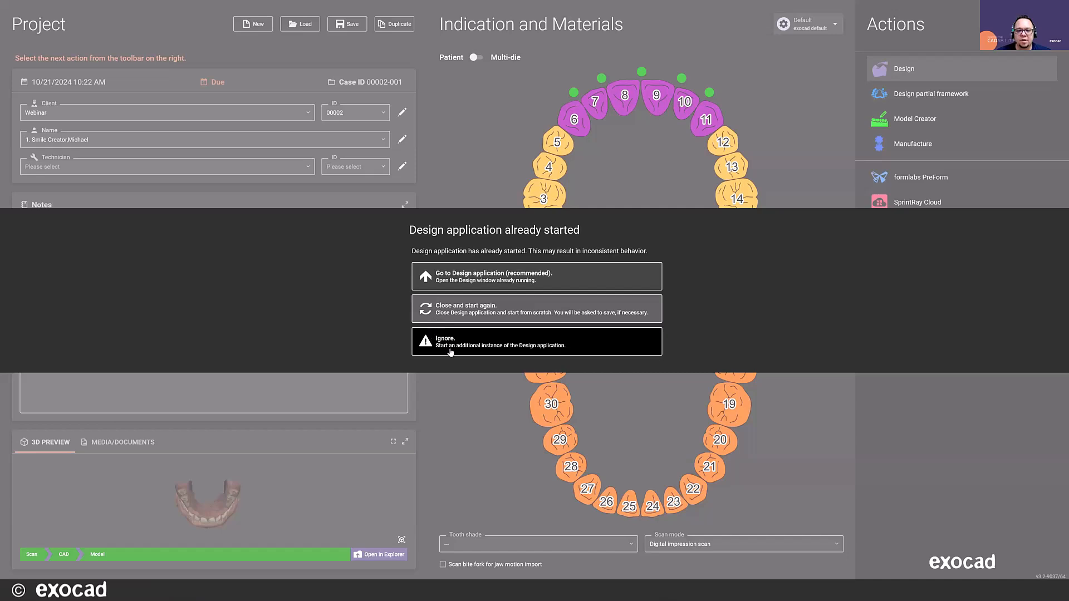
{"action": "left_click", "coordinate": [446, 340]}
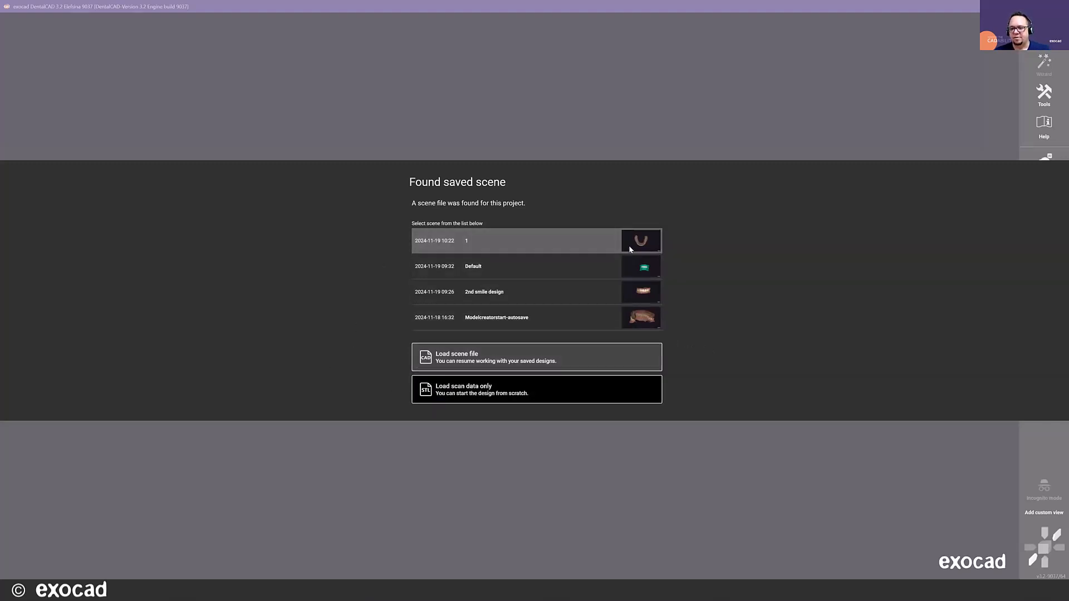
{"action": "left_click", "coordinate": [469, 400]}
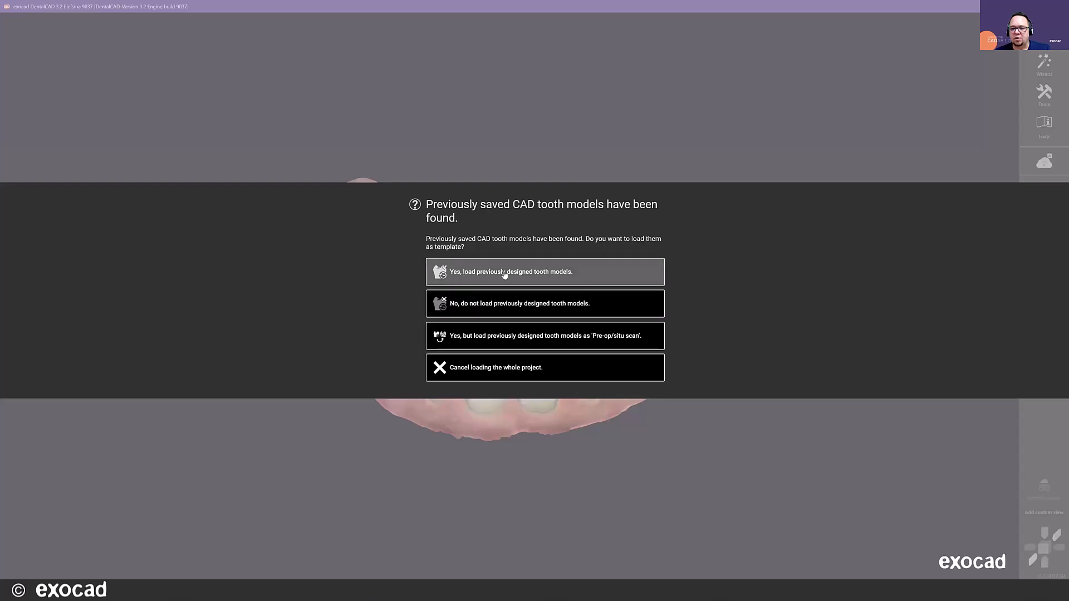
{"action": "left_click", "coordinate": [551, 271]}
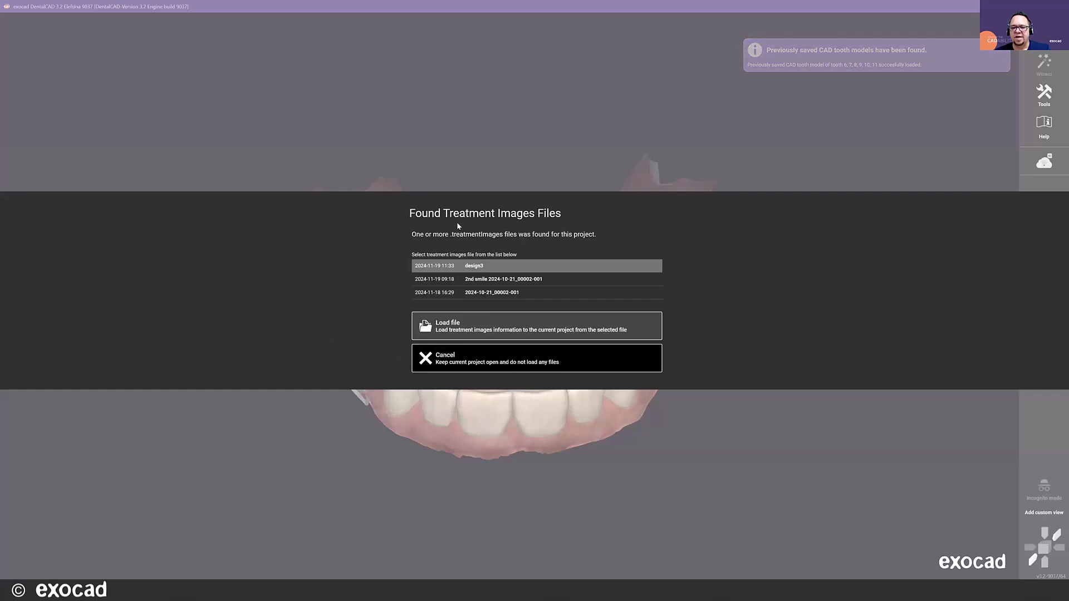
{"action": "left_click", "coordinate": [478, 370]}
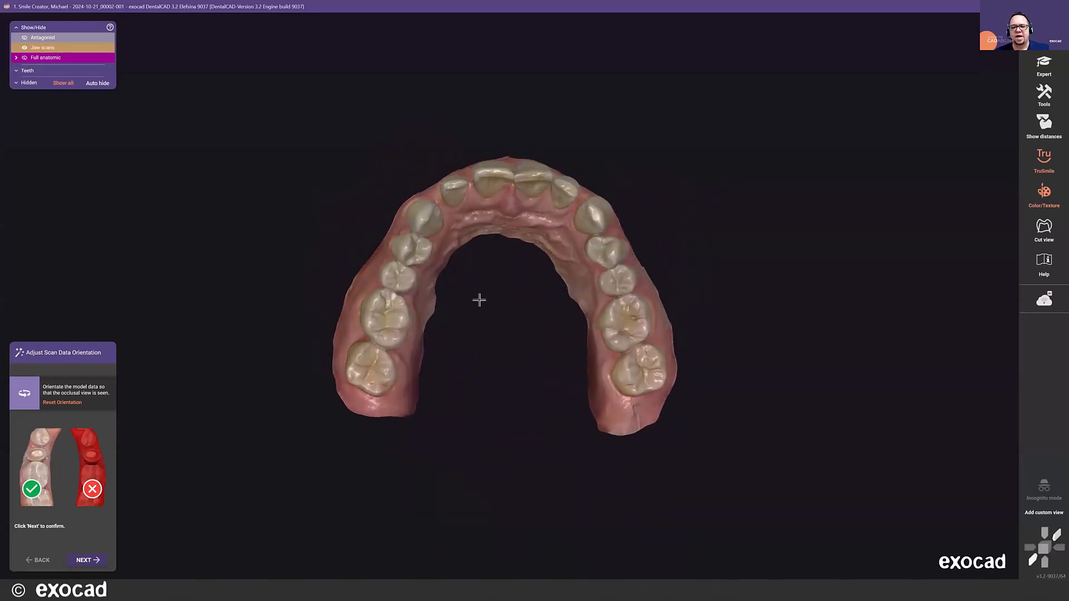
- Confirm the occlusal scan data orientation and leave the wizard for Expert mode
{"action": "left_click", "coordinate": [96, 562]}
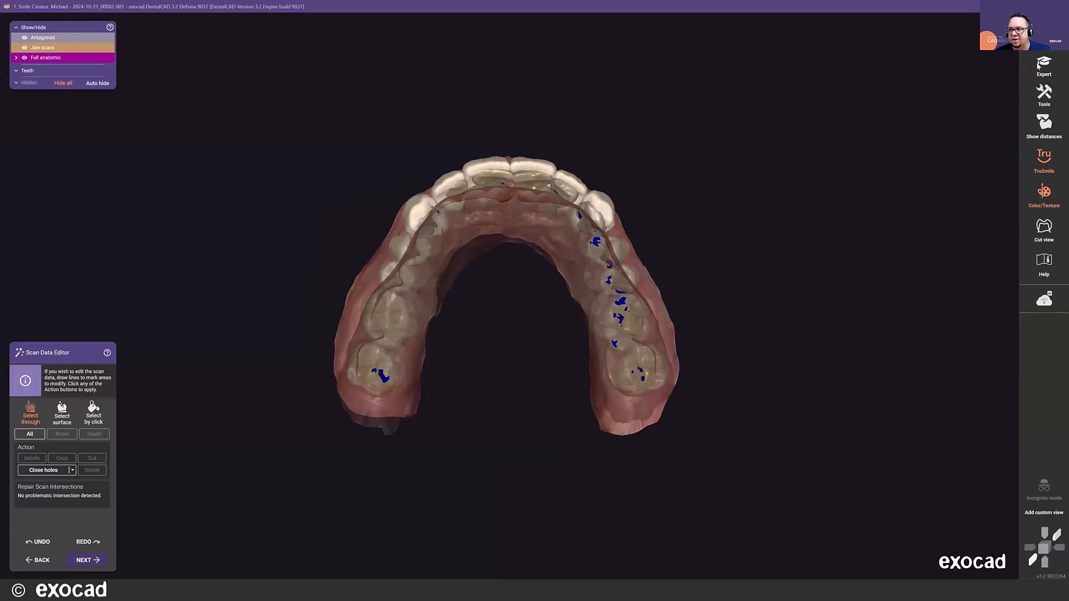
{"action": "left_click", "coordinate": [1039, 64]}
- Open Add/Remove Mesh and set the mesh type to Extra jaw scan
{"action": "left_click", "coordinate": [1034, 94]}
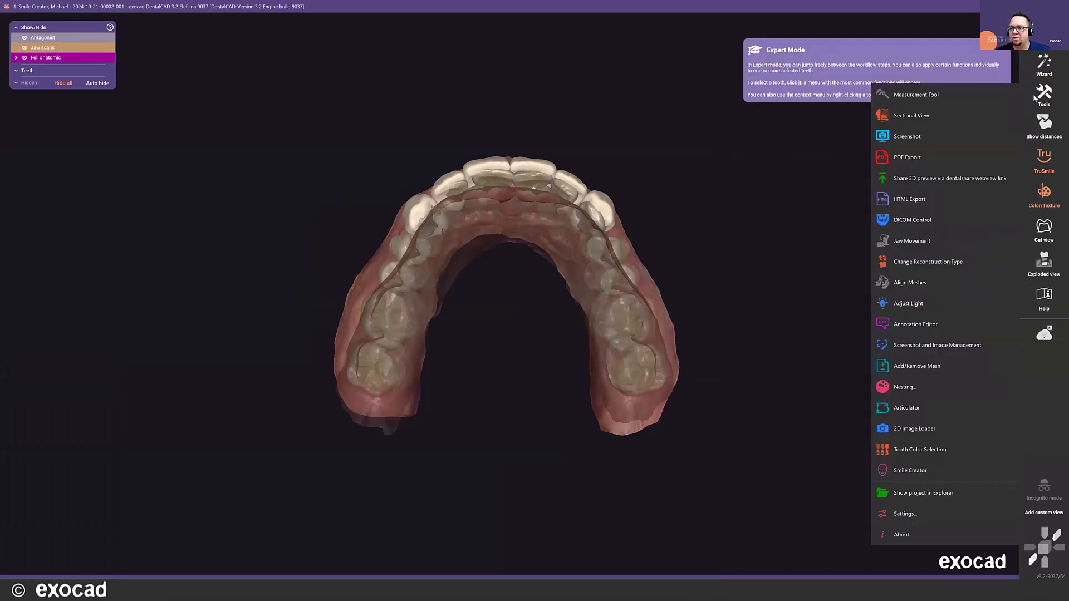
{"action": "left_click", "coordinate": [905, 366]}
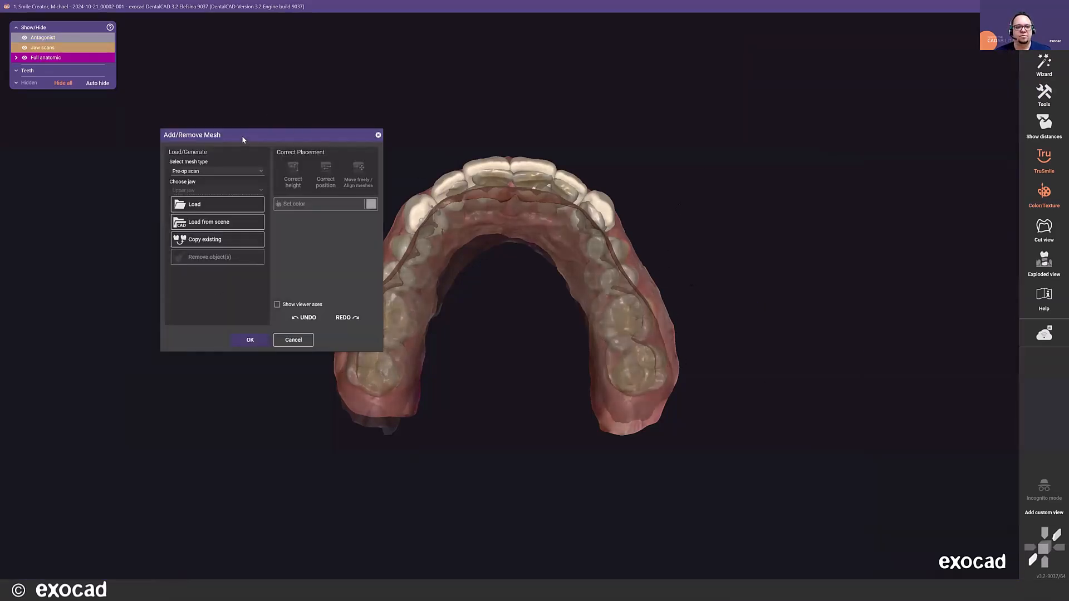
{"action": "left_click_drag", "start_coordinate": [241, 134], "coordinate": [176, 126]}
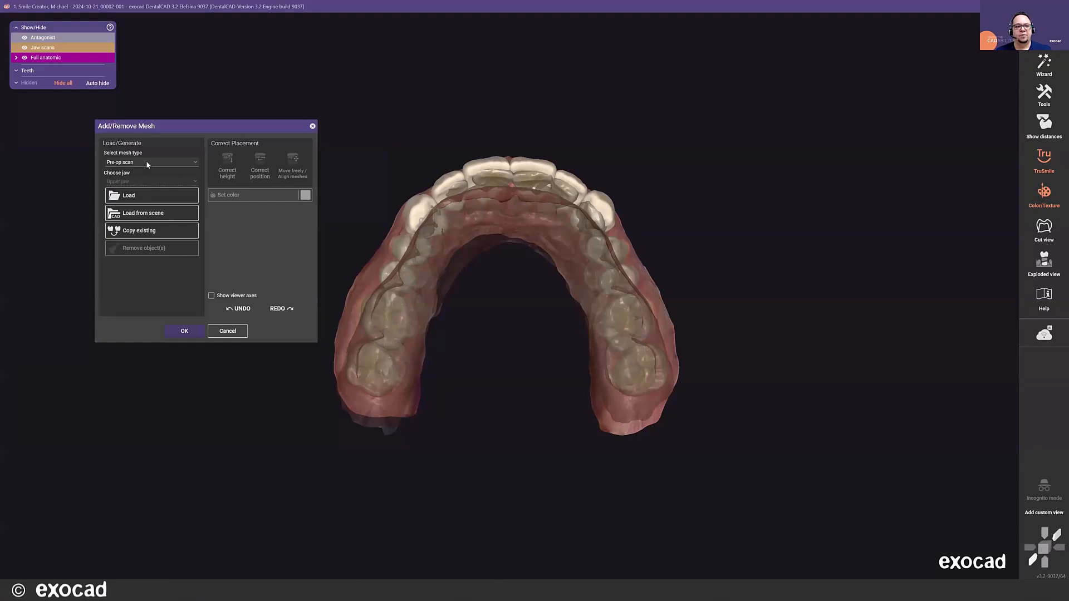
{"action": "left_click", "coordinate": [147, 163]}
{"action": "left_click", "coordinate": [149, 163]}
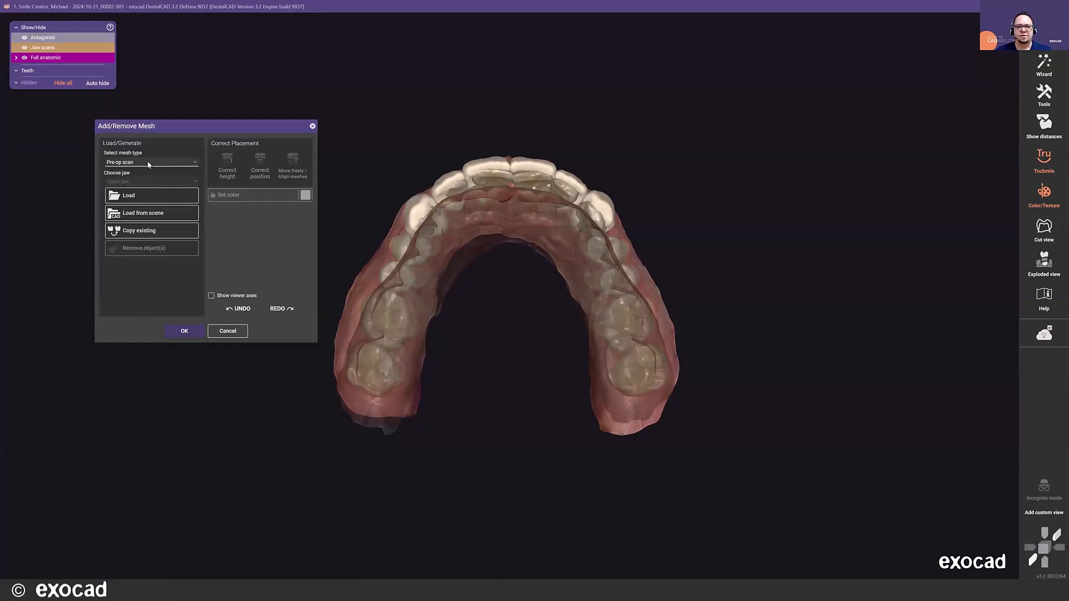
{"action": "left_click", "coordinate": [149, 163]}
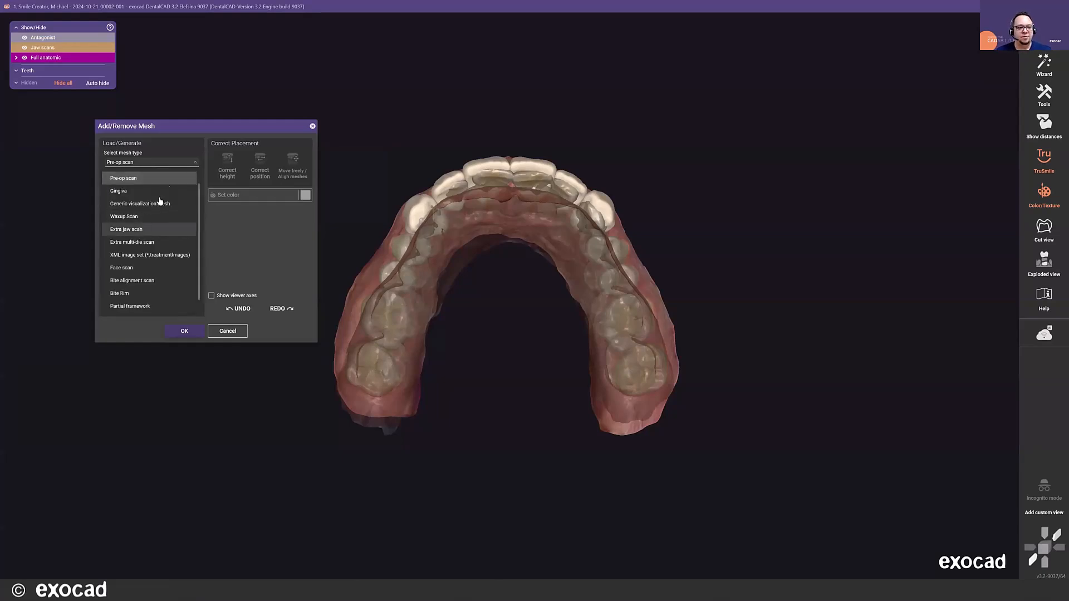
{"action": "left_click", "coordinate": [141, 229]}
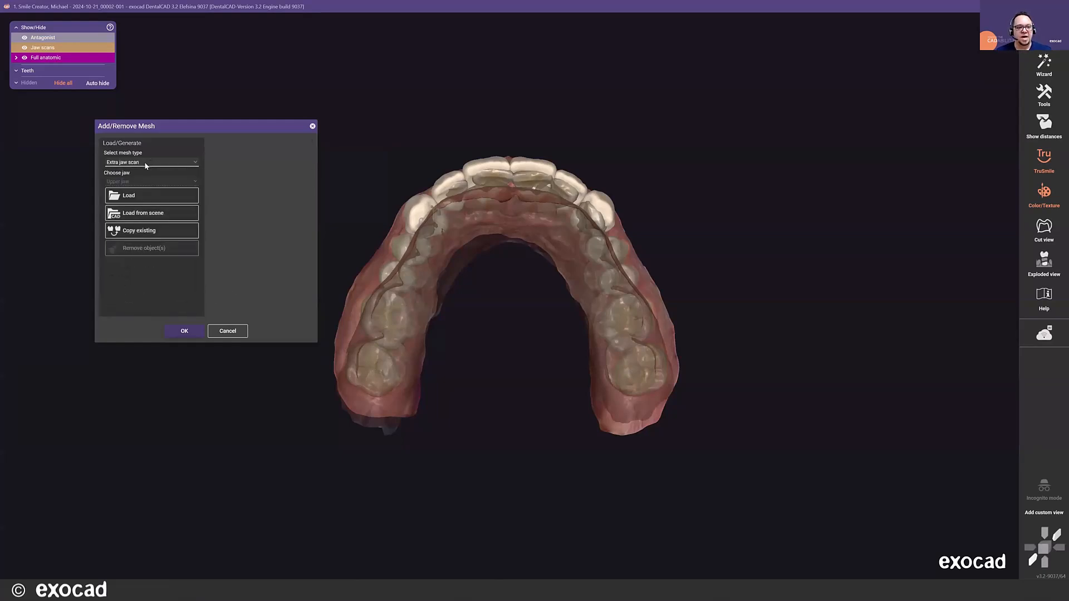
- Load the project's upperjaw.ply as the extra jaw scan, stored relative to the scan data, and accept the added mesh
{"action": "left_click", "coordinate": [146, 202]}
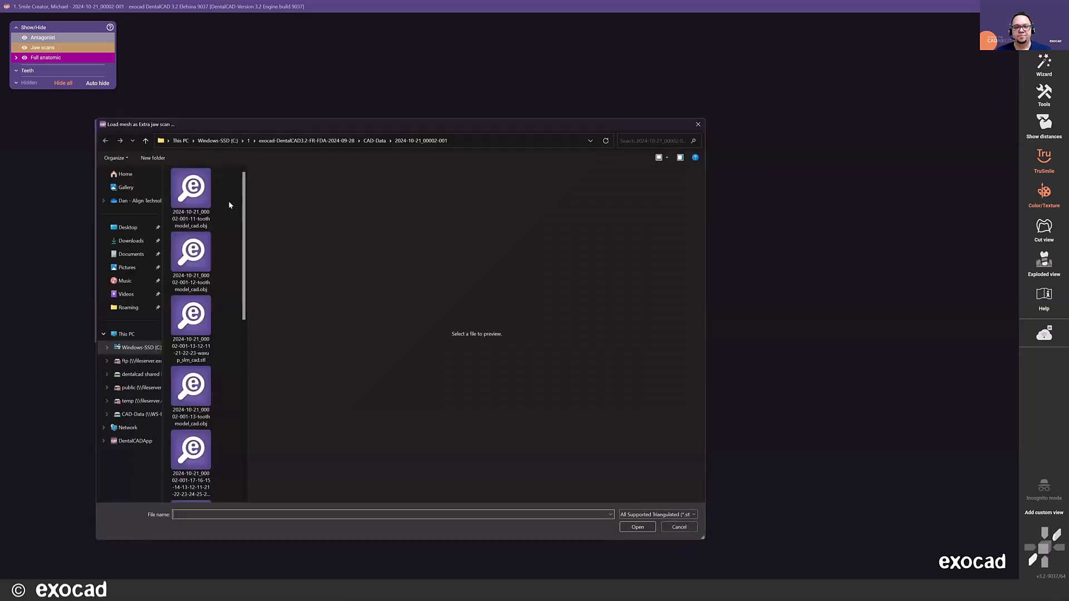
{"action": "left_click_drag", "start_coordinate": [248, 221], "coordinate": [378, 220]}
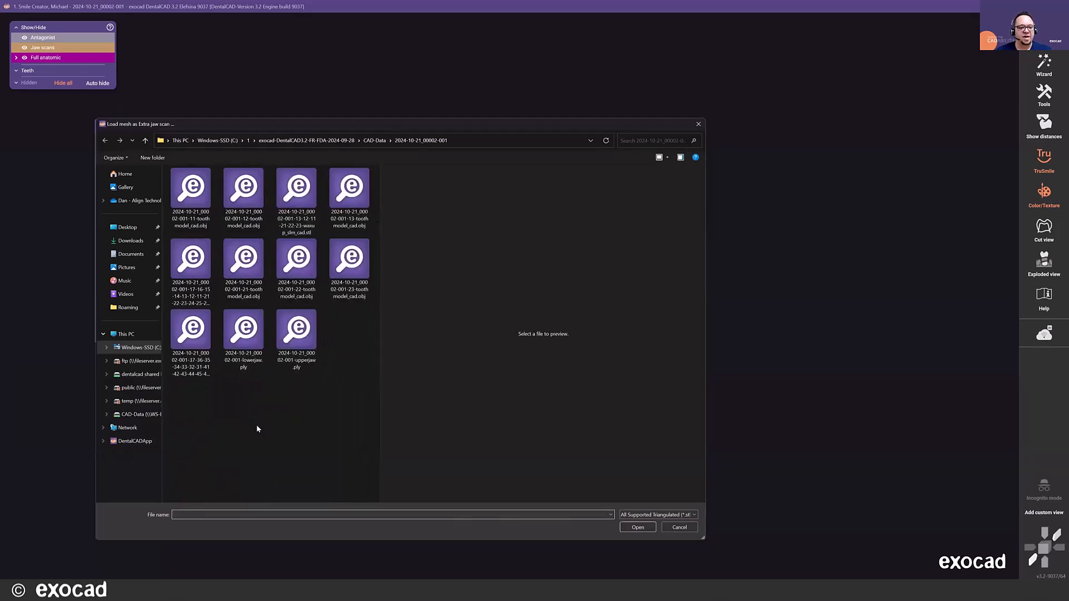
{"action": "left_click", "coordinate": [296, 333]}
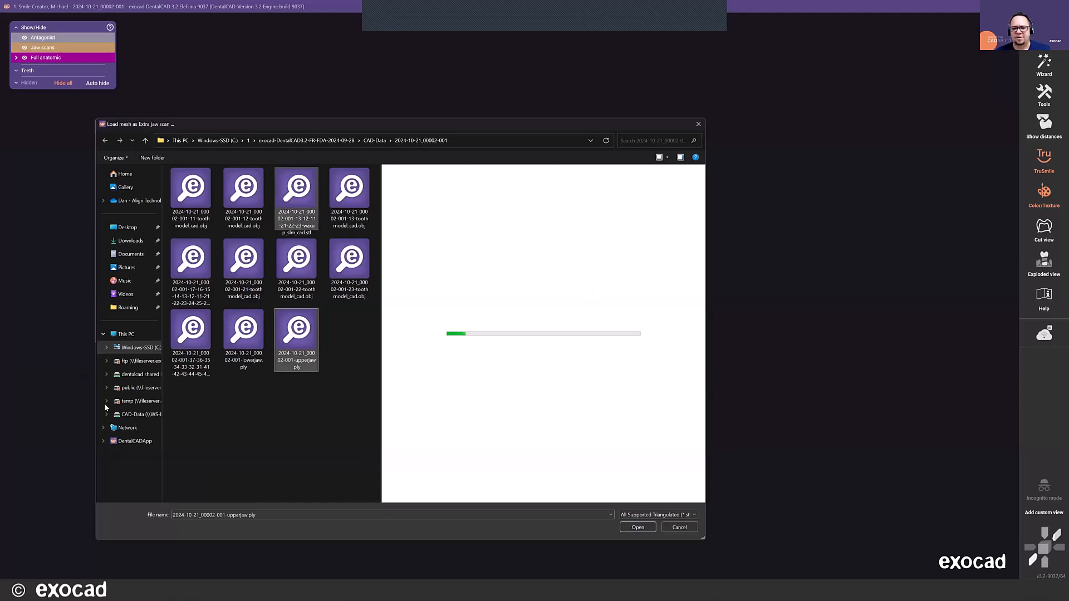
{"action": "double_click", "coordinate": [306, 344]}
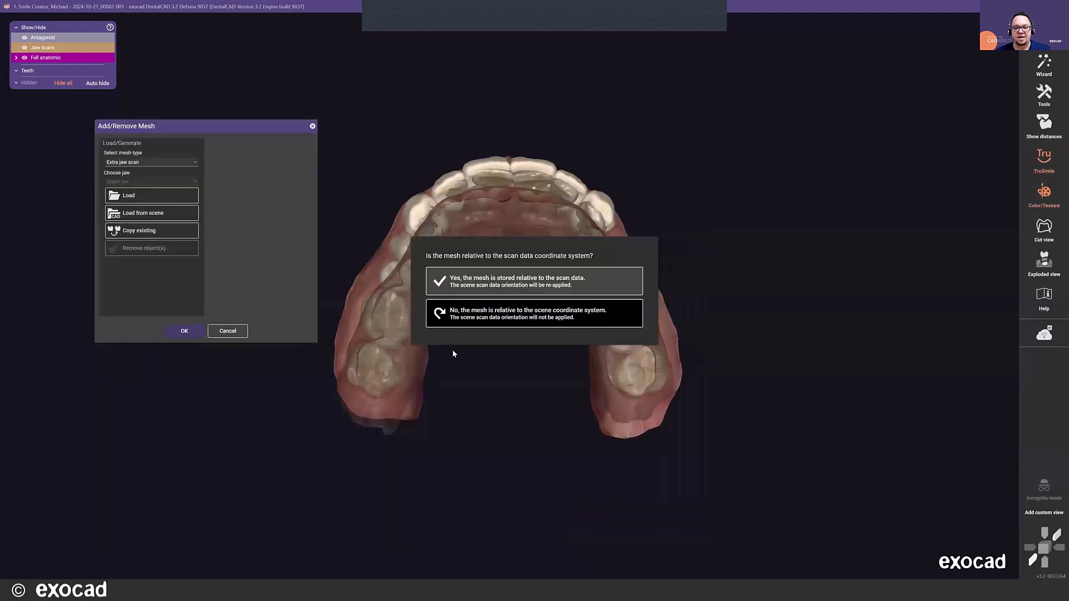
{"action": "left_click", "coordinate": [479, 283]}
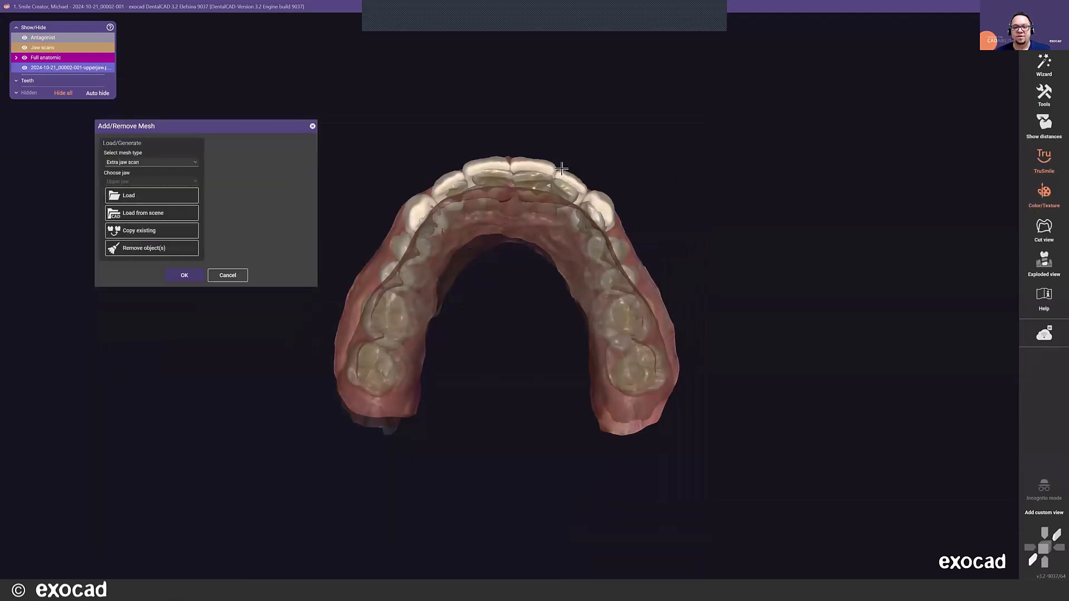
{"action": "scroll", "coordinate": [561, 173], "scroll_direction": "up", "scroll_amount": 3}
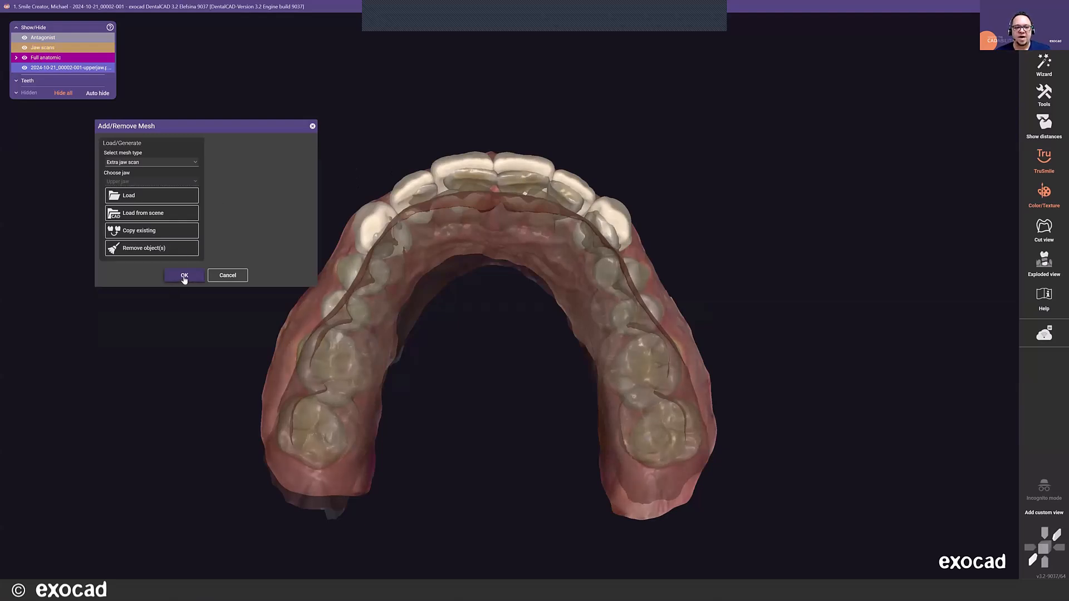
{"action": "left_click", "coordinate": [184, 276]}
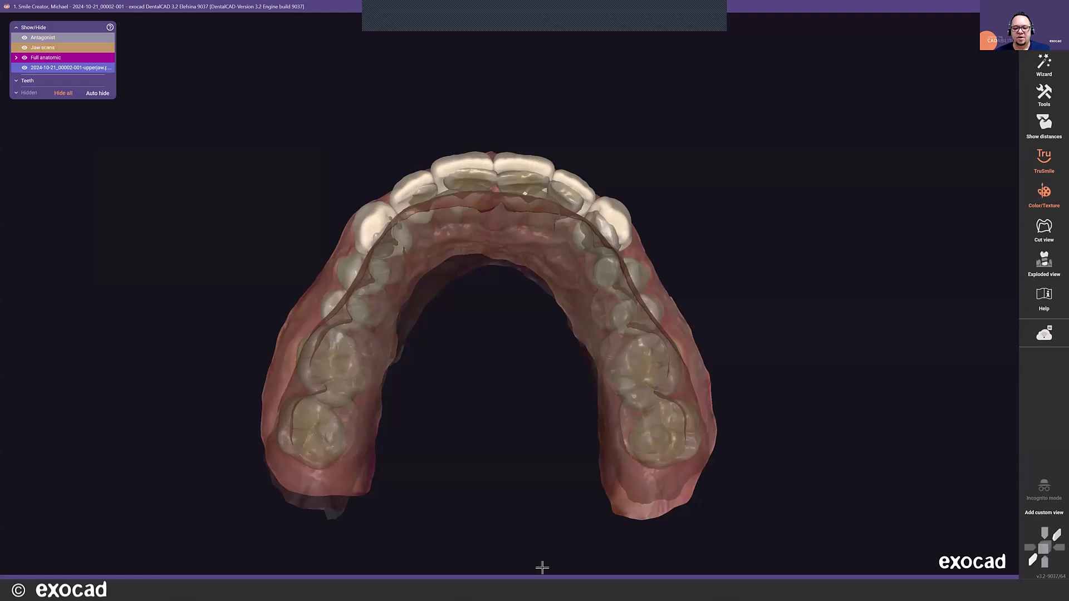
- Align the extra jaw scan to the primary scan by one matching point on a central incisor's edge, and replace the whole scan data
{"action": "mouse_move", "coordinate": [542, 567]}
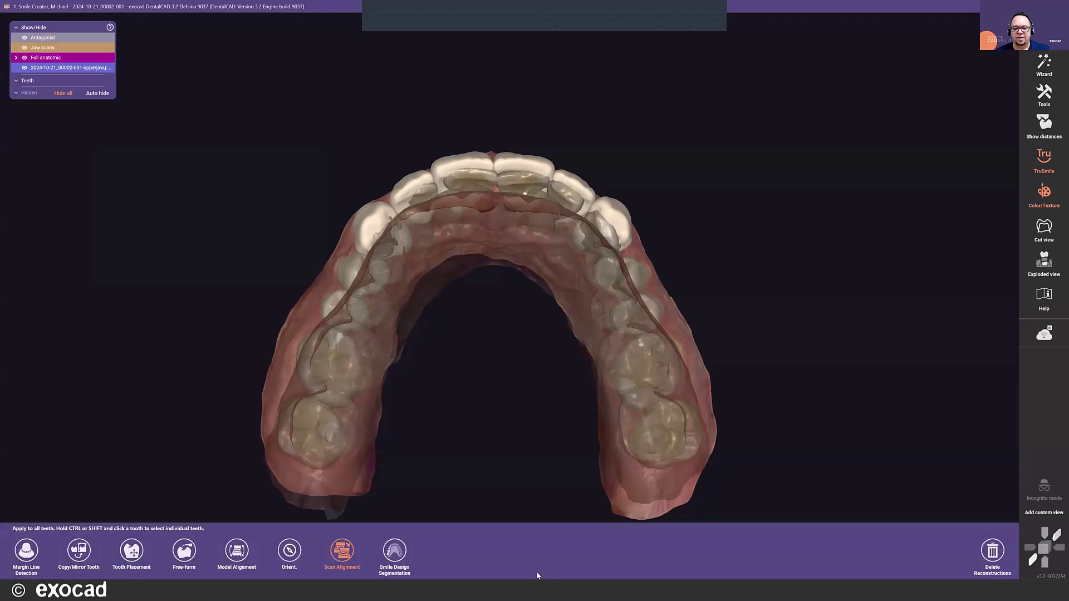
{"action": "left_click", "coordinate": [338, 565]}
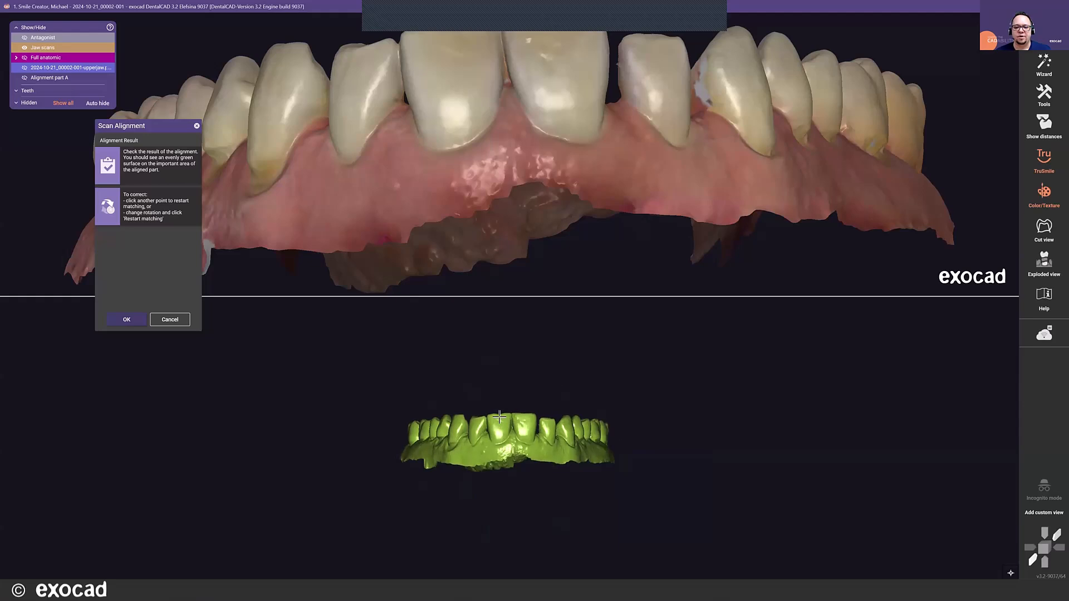
{"action": "scroll", "coordinate": [557, 181], "scroll_direction": "down", "scroll_amount": 3}
{"action": "right_click_drag", "start_coordinate": [558, 182], "coordinate": [542, 163]}
{"action": "scroll", "coordinate": [504, 120], "scroll_direction": "up", "scroll_amount": 2}
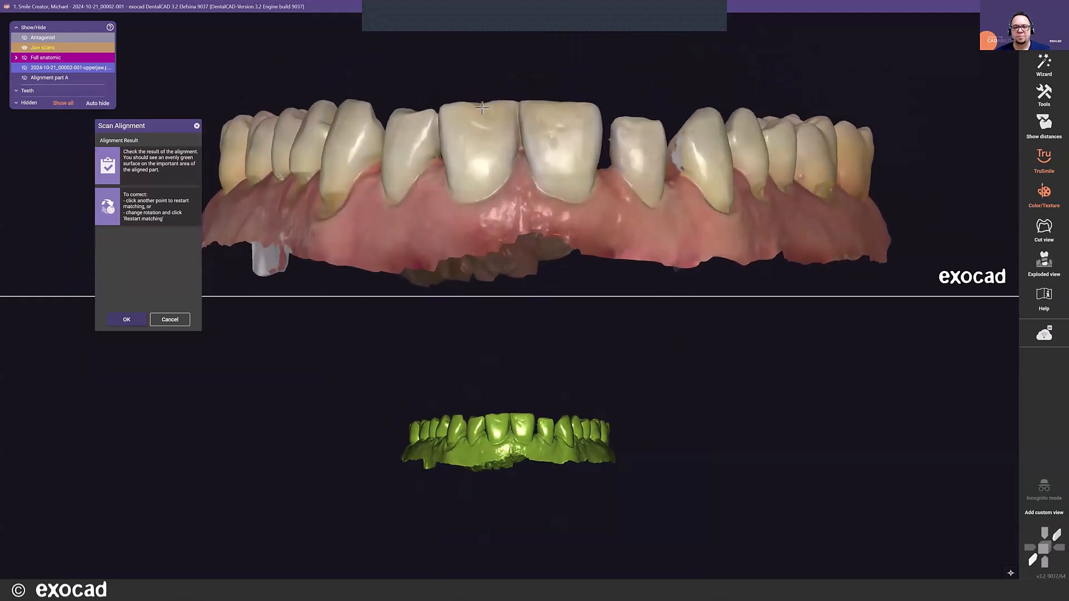
{"action": "right_click", "coordinate": [480, 106]}
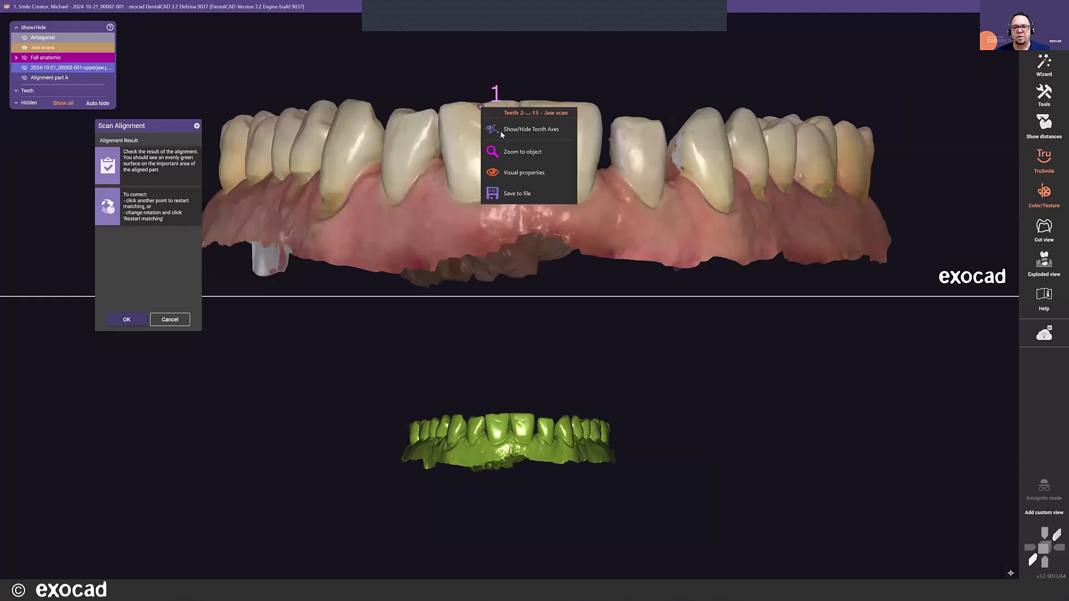
{"action": "scroll", "coordinate": [502, 409], "scroll_direction": "up", "scroll_amount": 4}
{"action": "left_click", "coordinate": [502, 409]}
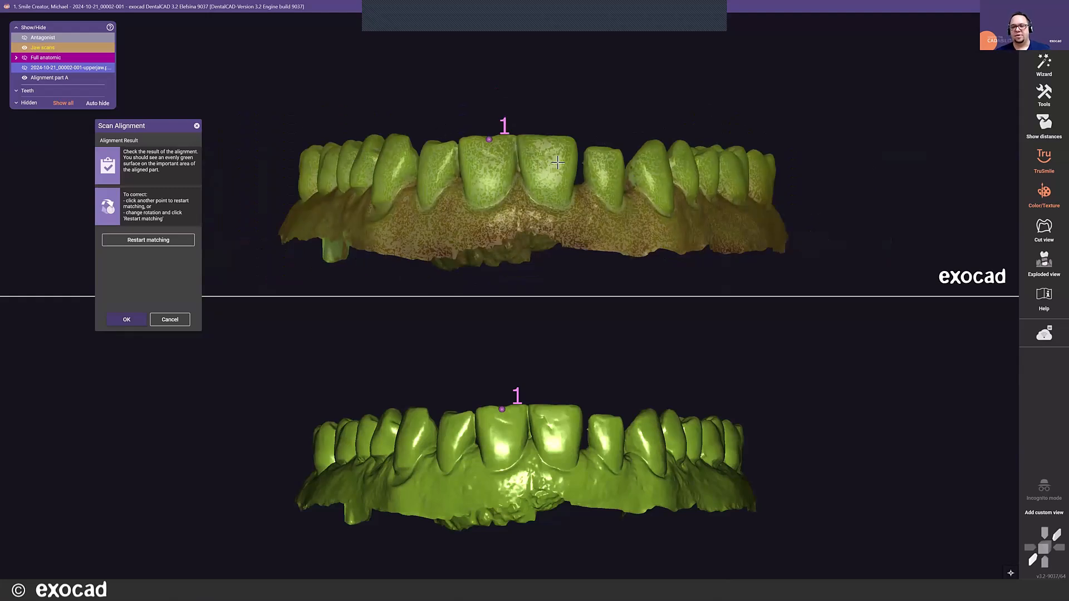
{"action": "left_click", "coordinate": [126, 319]}
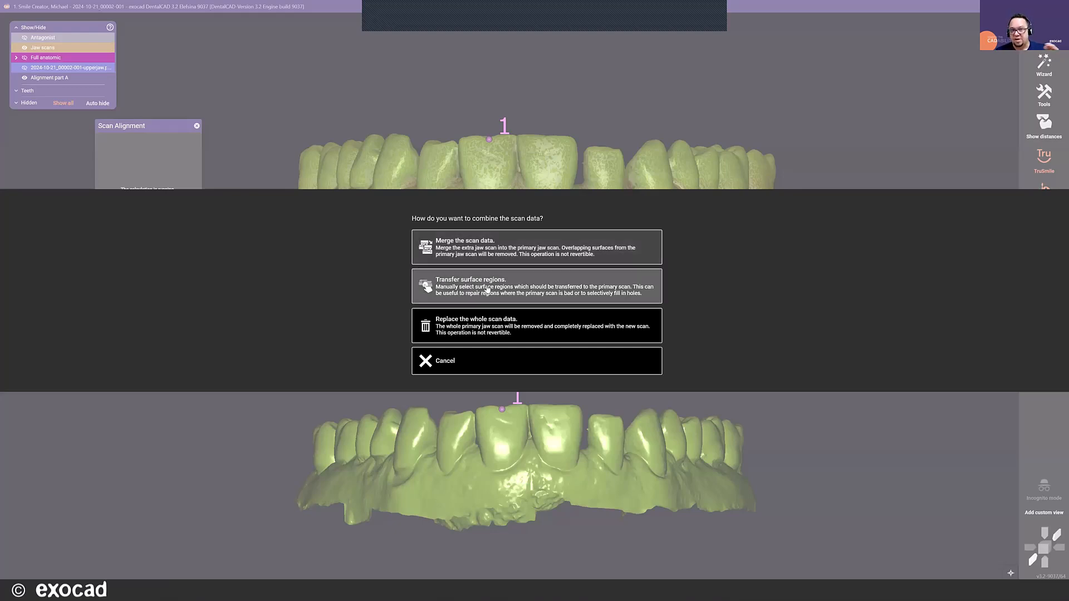
{"action": "left_click", "coordinate": [450, 332]}
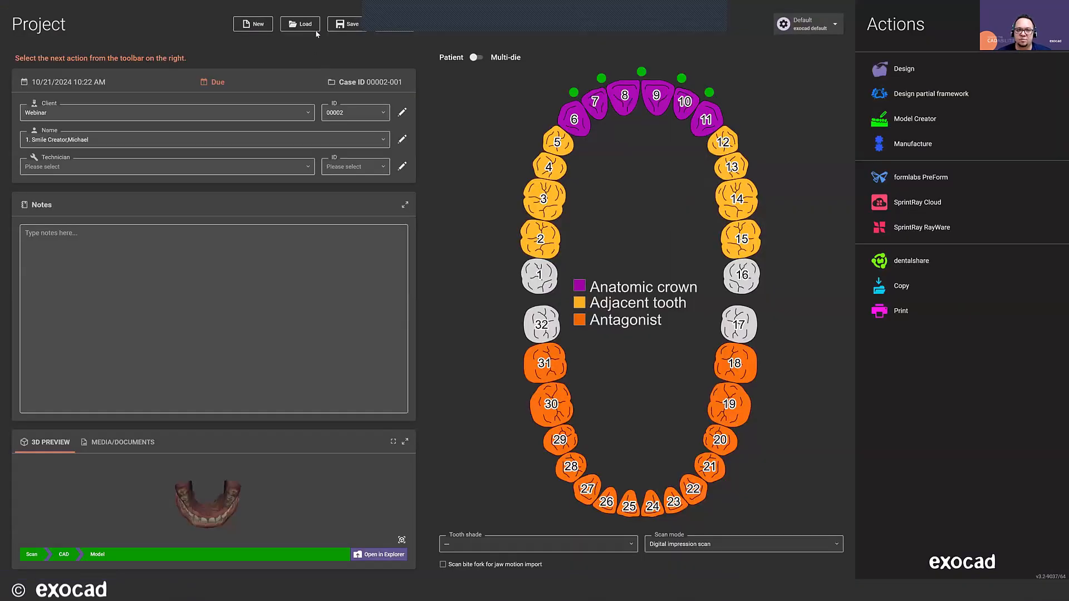
- Duplicate the project, including both its scan data and its designed files
{"action": "left_click", "coordinate": [385, 27]}
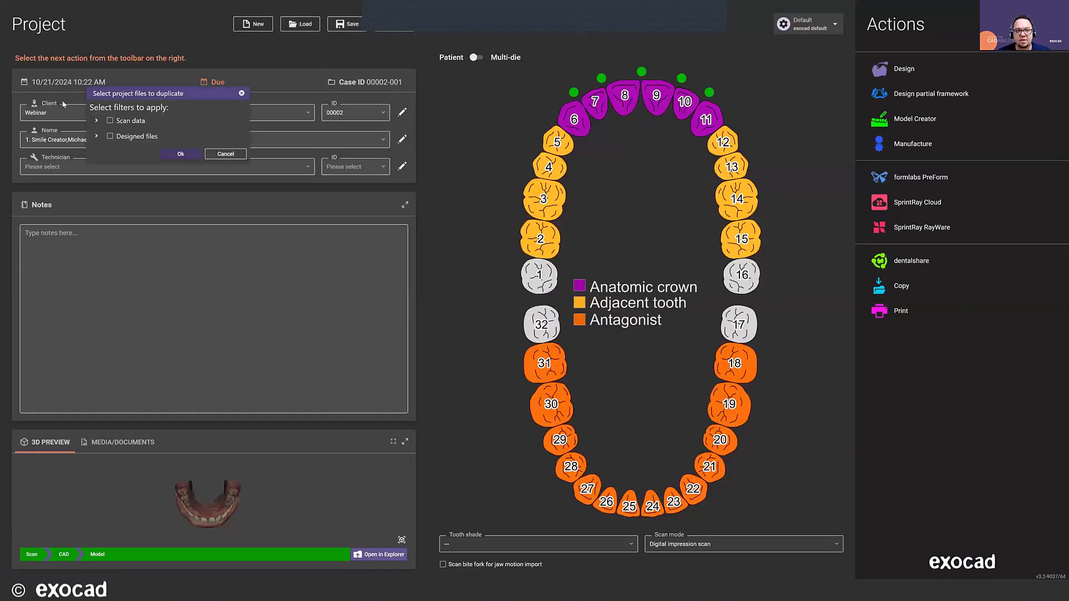
{"action": "left_click", "coordinate": [110, 121]}
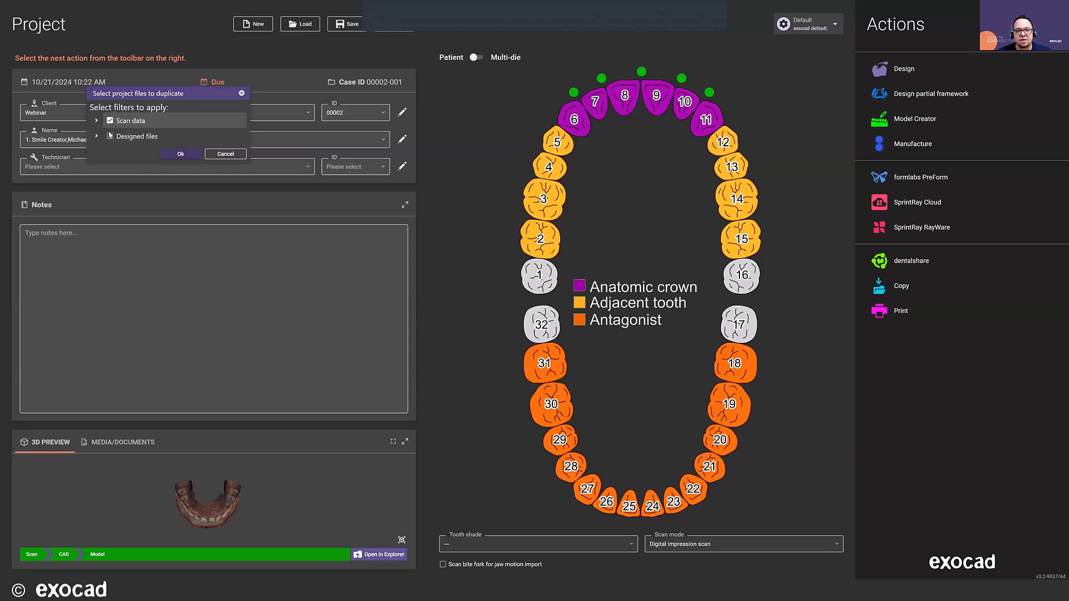
{"action": "left_click", "coordinate": [110, 136]}
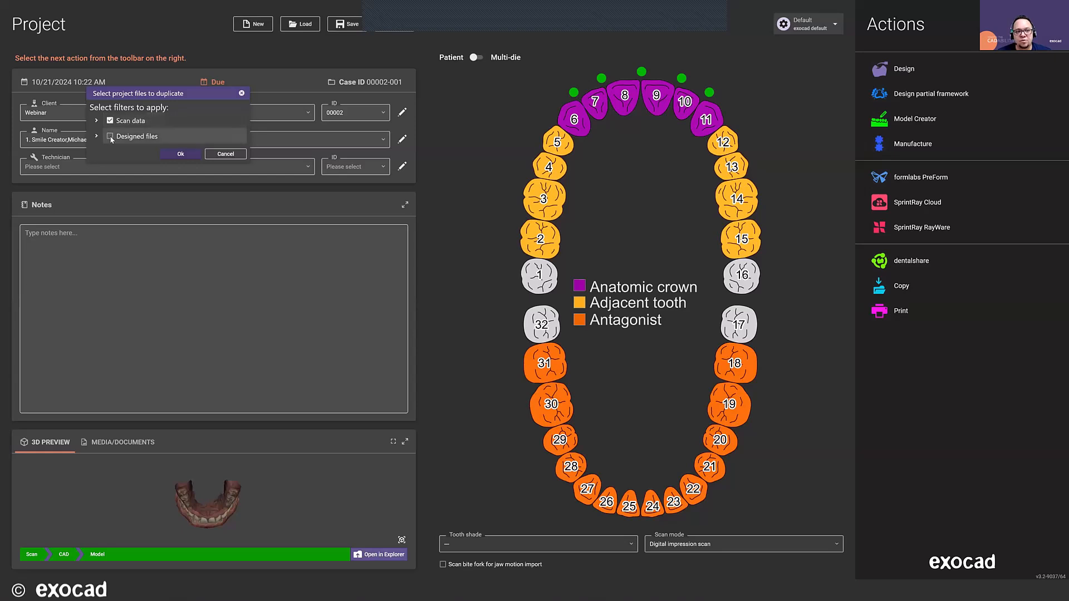
{"action": "left_click", "coordinate": [183, 158]}
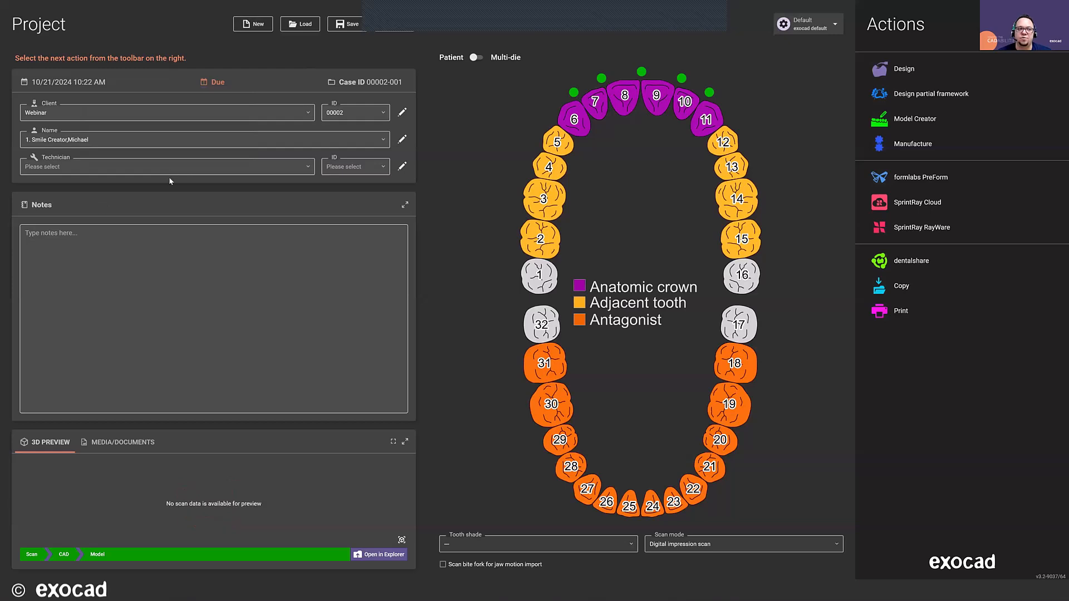